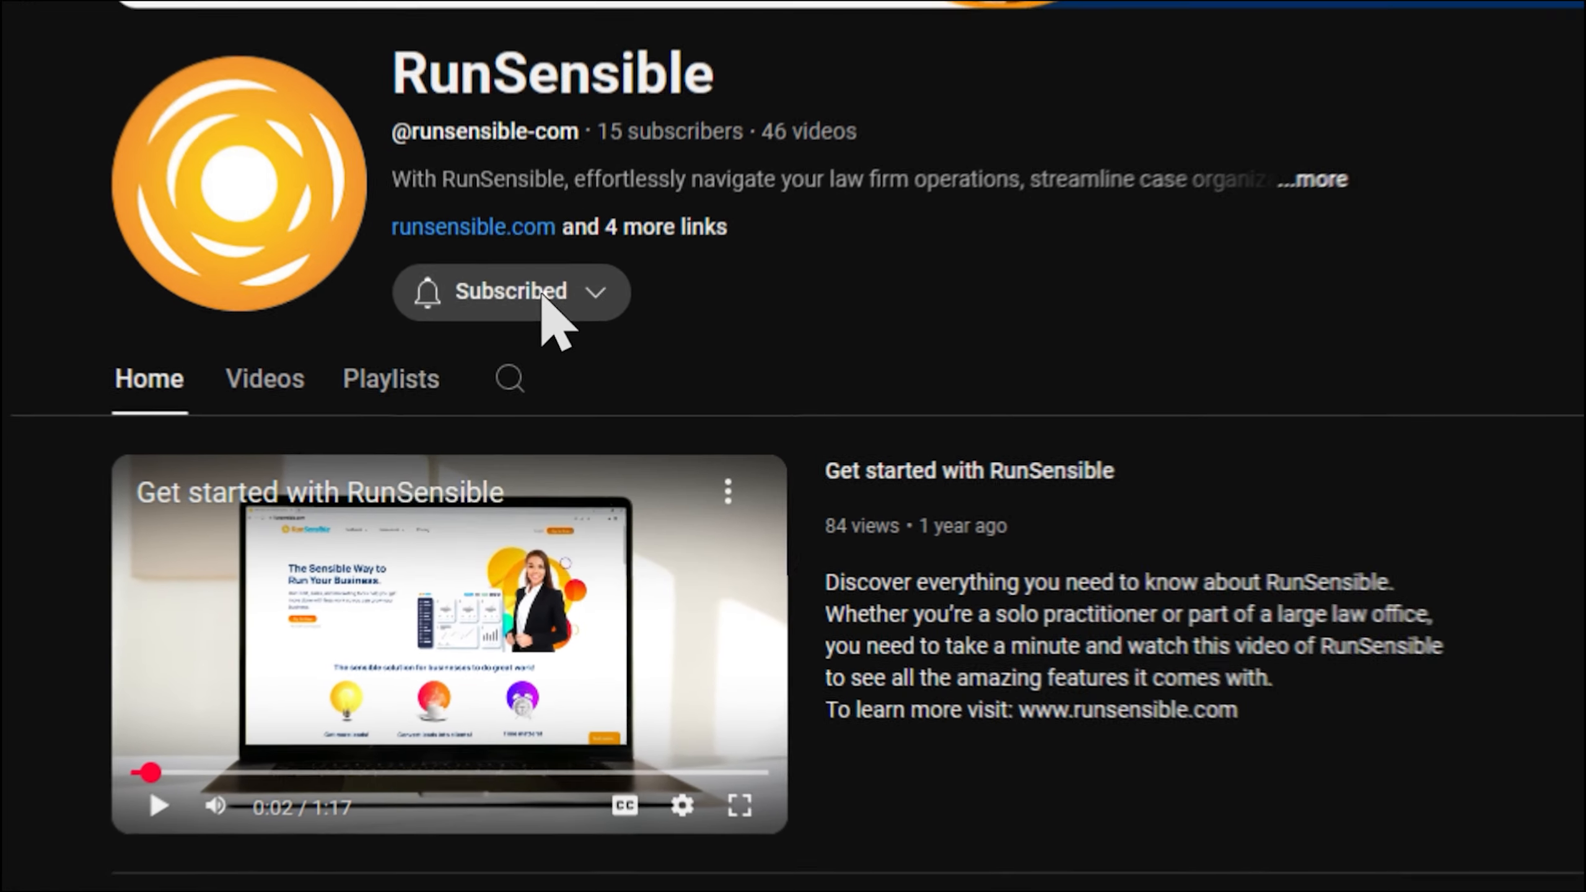
Set the RunSensible channel's notification bell to All.
click(537, 399)
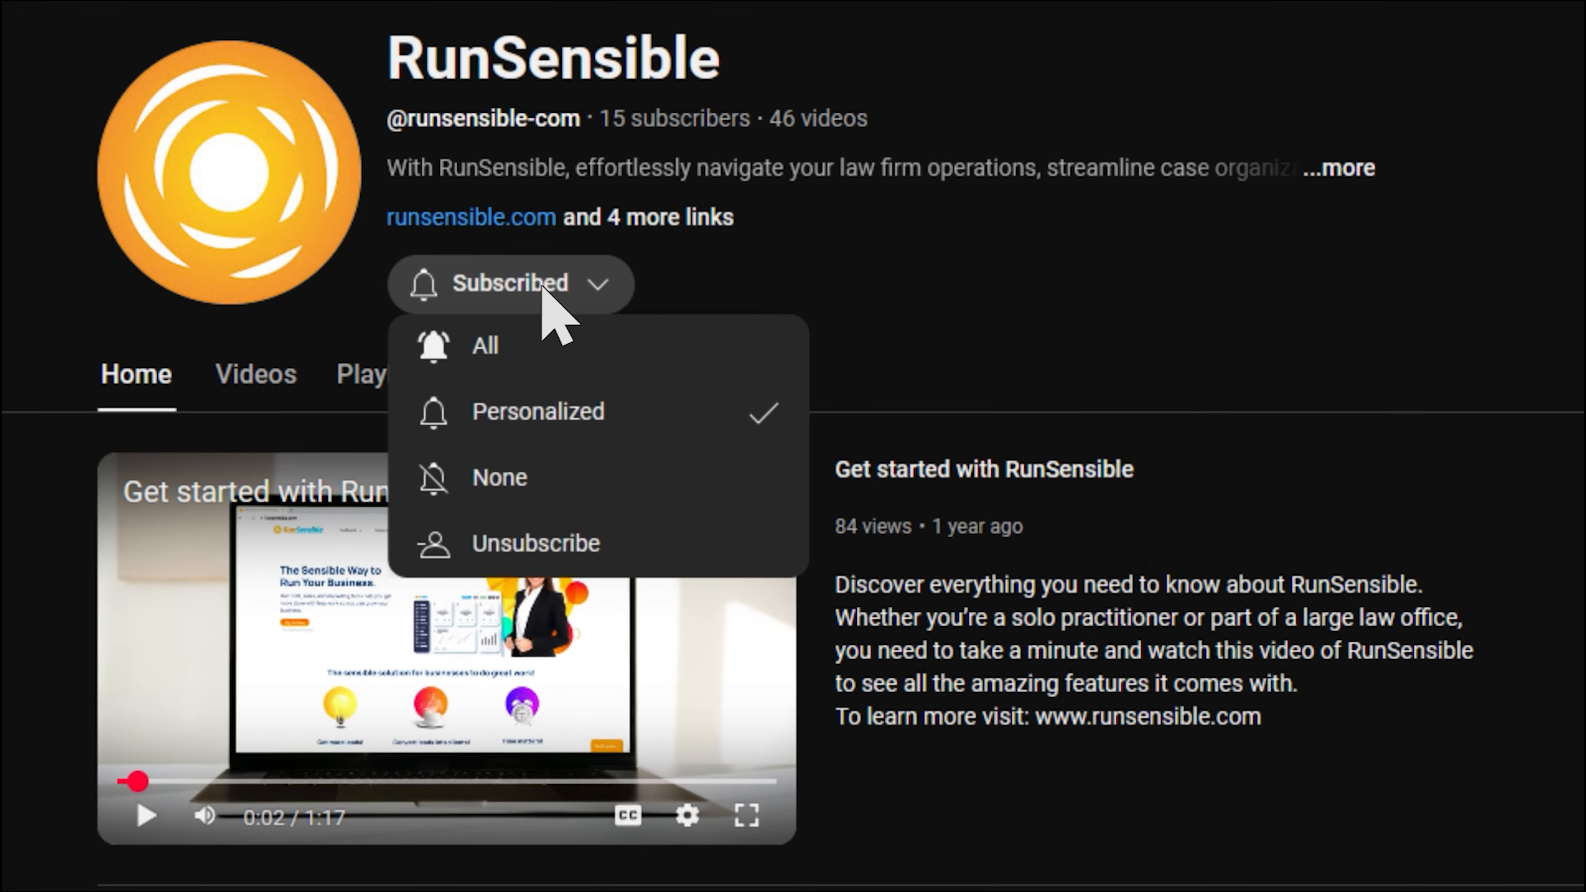
click(542, 350)
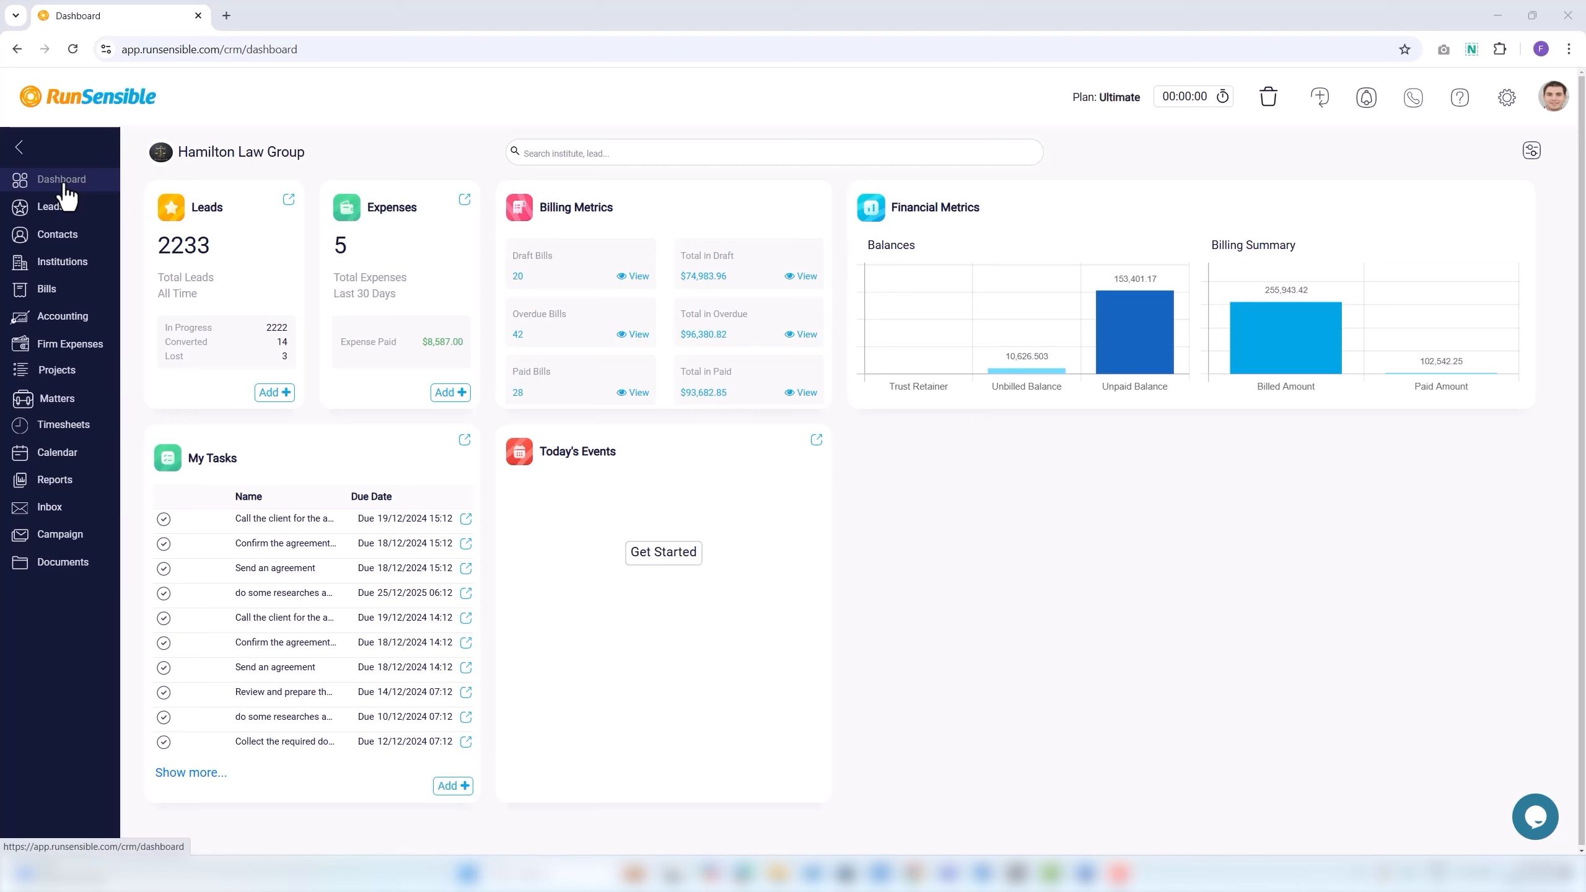
Open the Firm Expenses list and start a blank new firm expense.
click(85, 354)
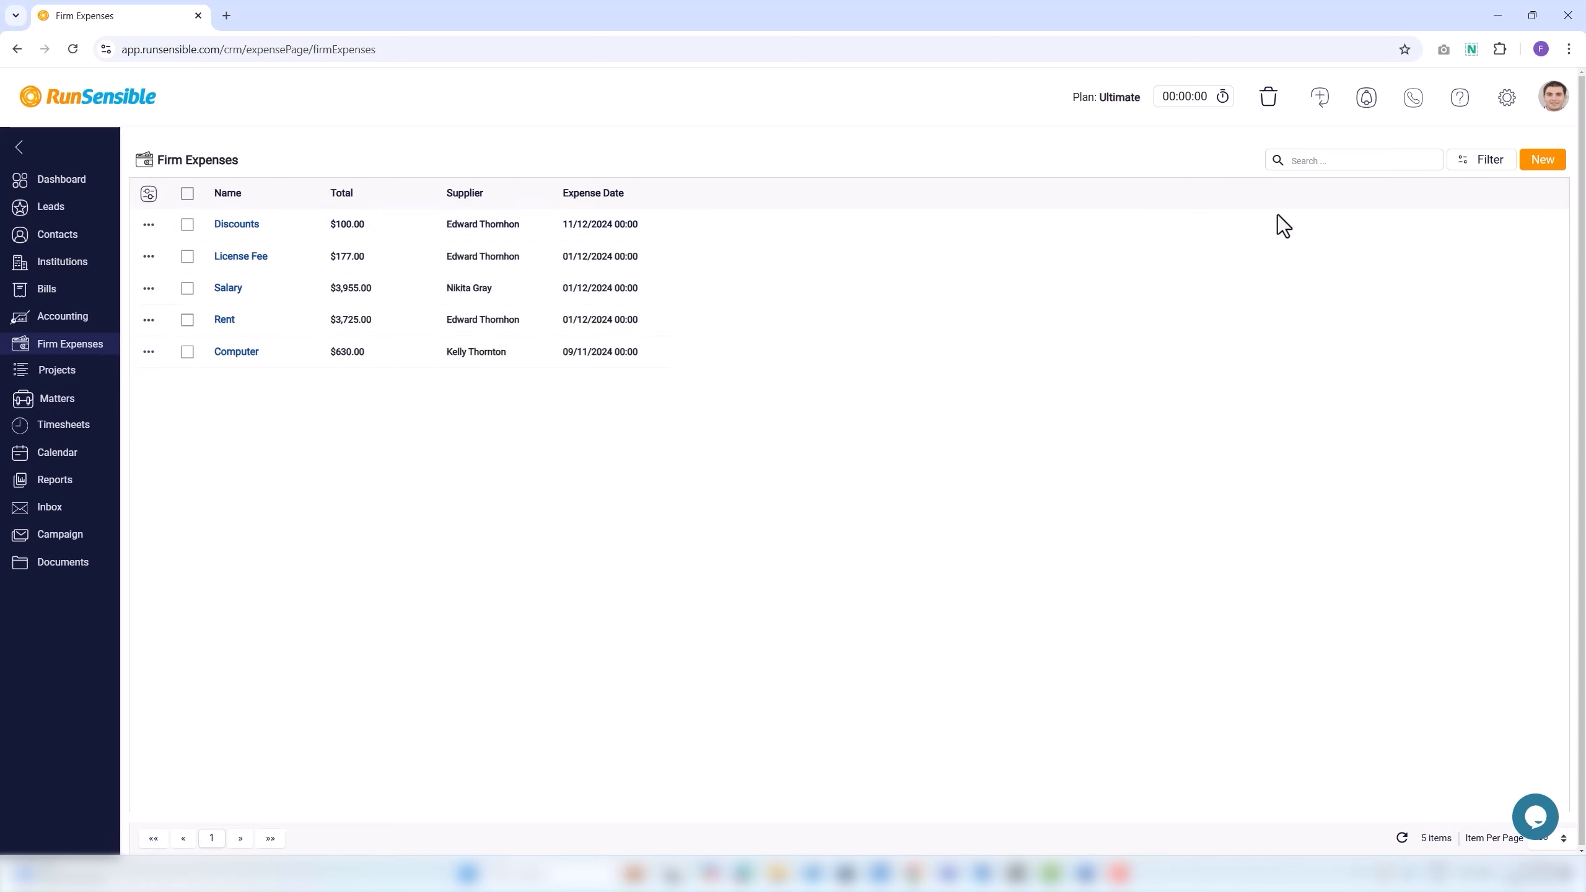
click(1549, 167)
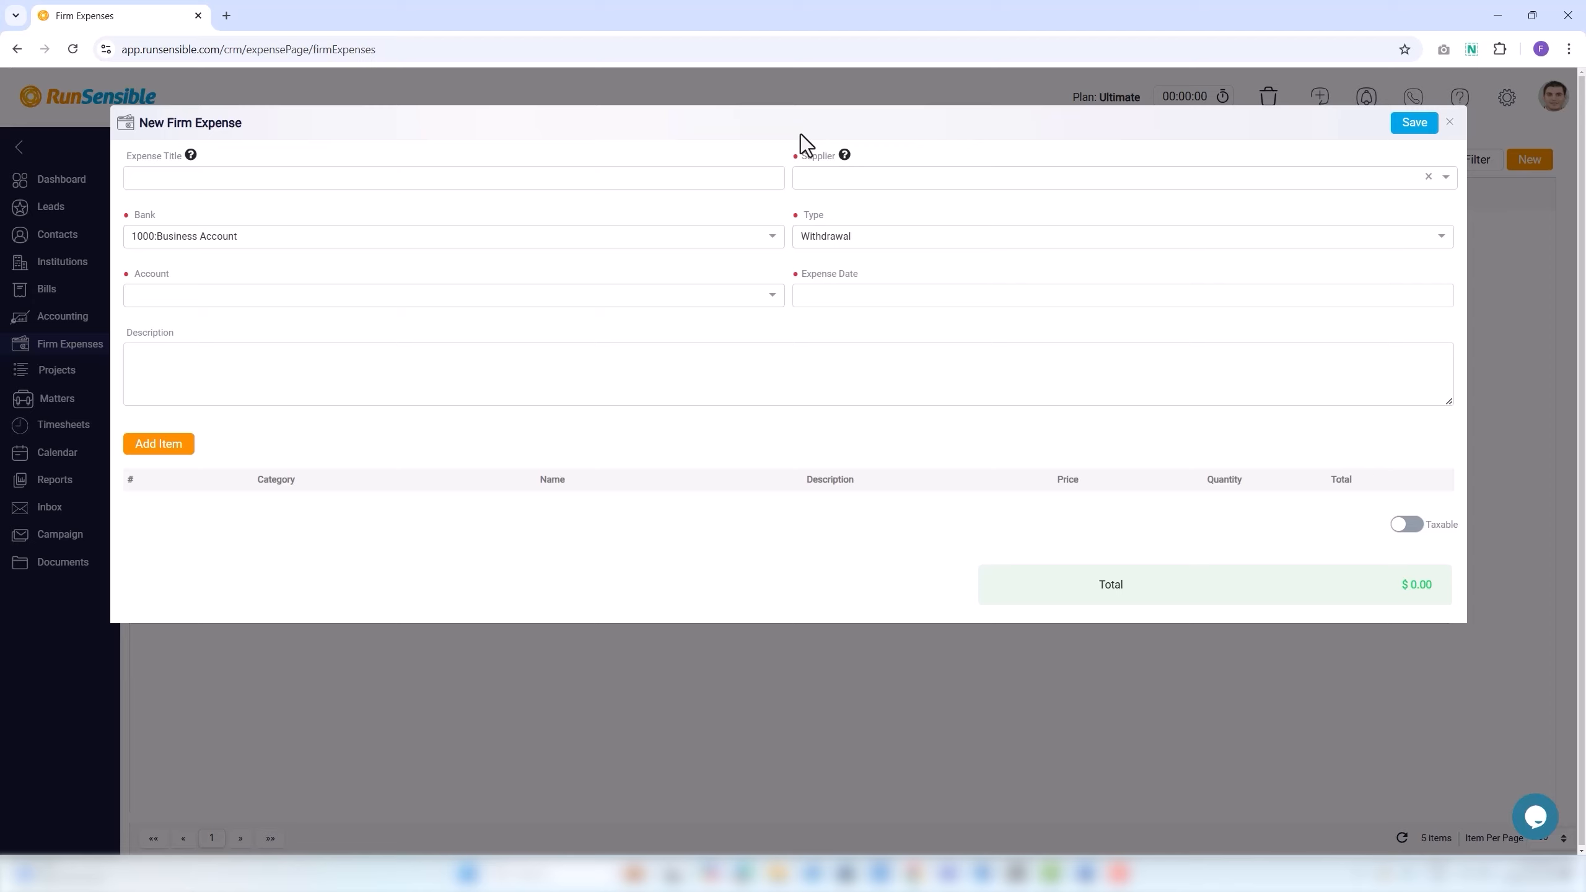
Title the expense 'Computer', pick a supplier, then choose Add Contact from the Supplier list.
click(256, 177)
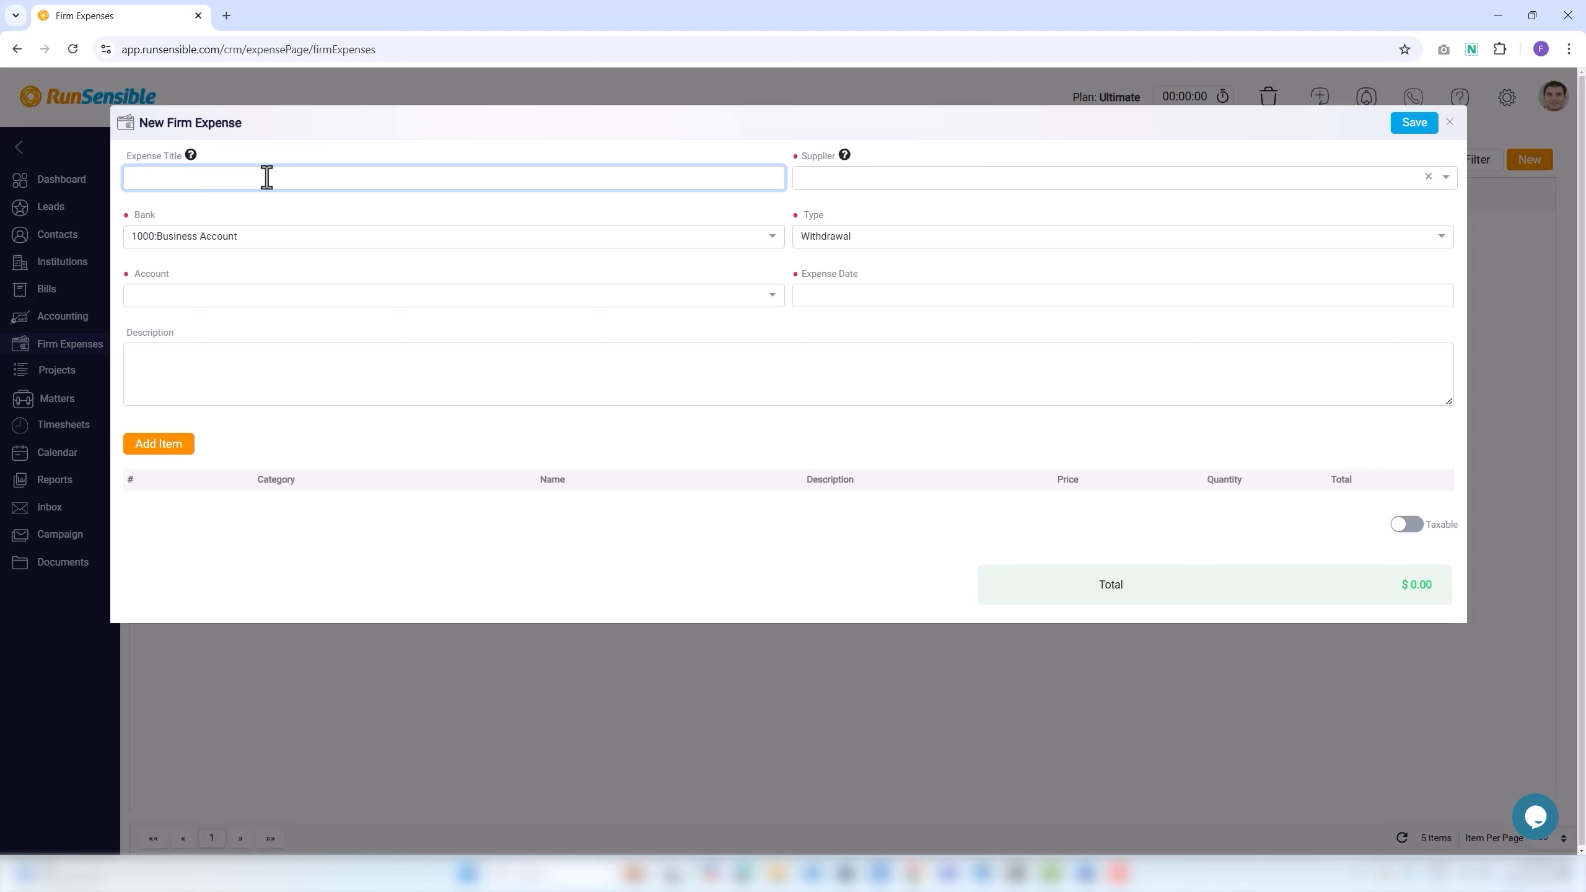
text(Computer)
click(860, 181)
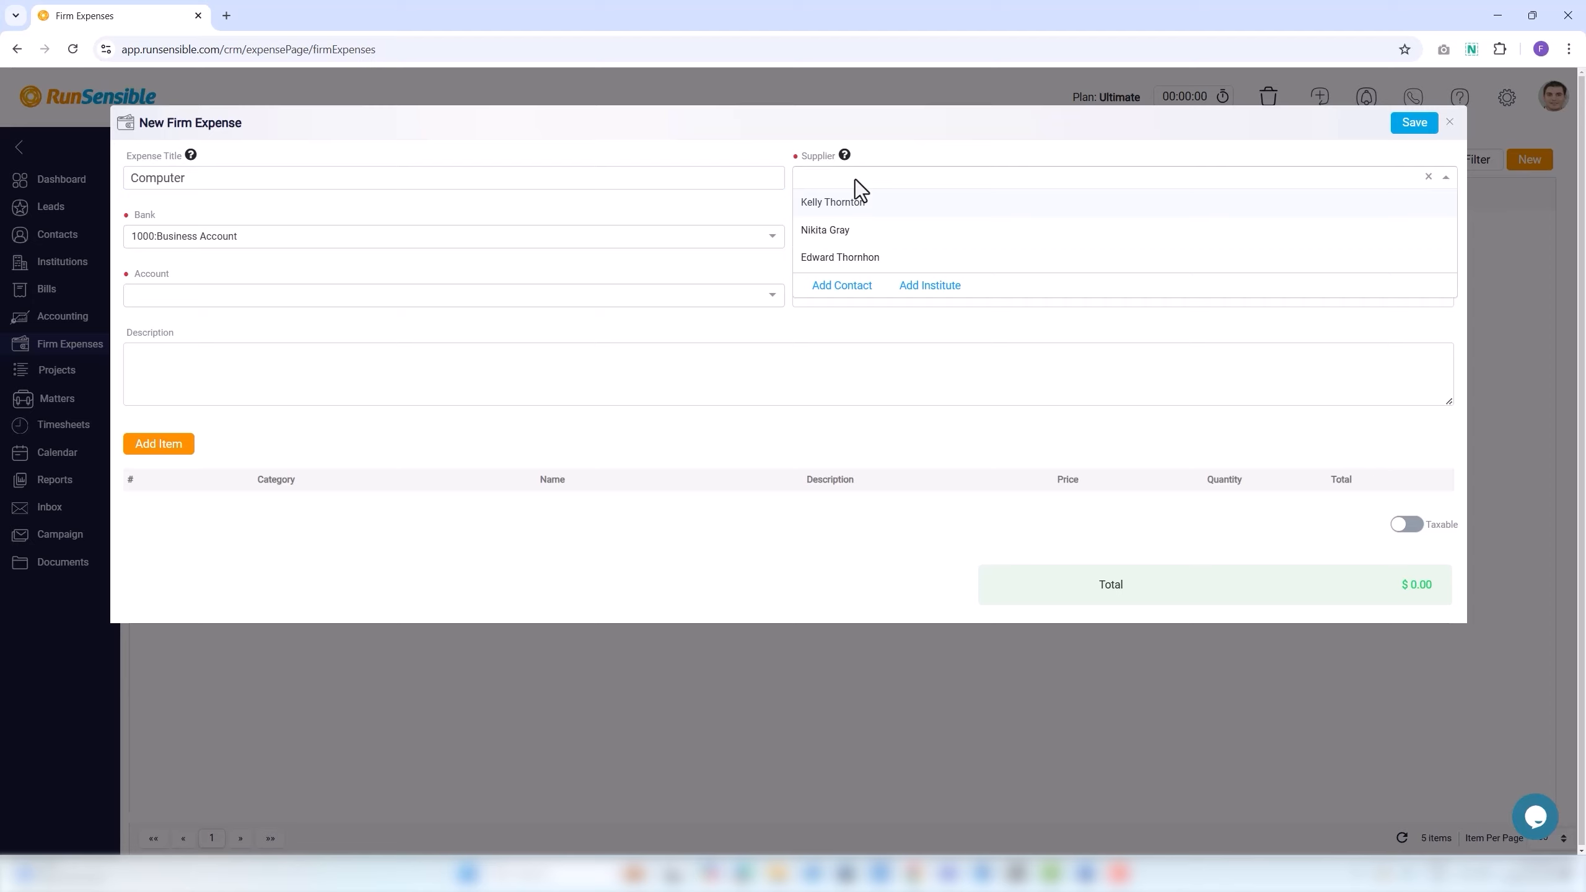
click(853, 262)
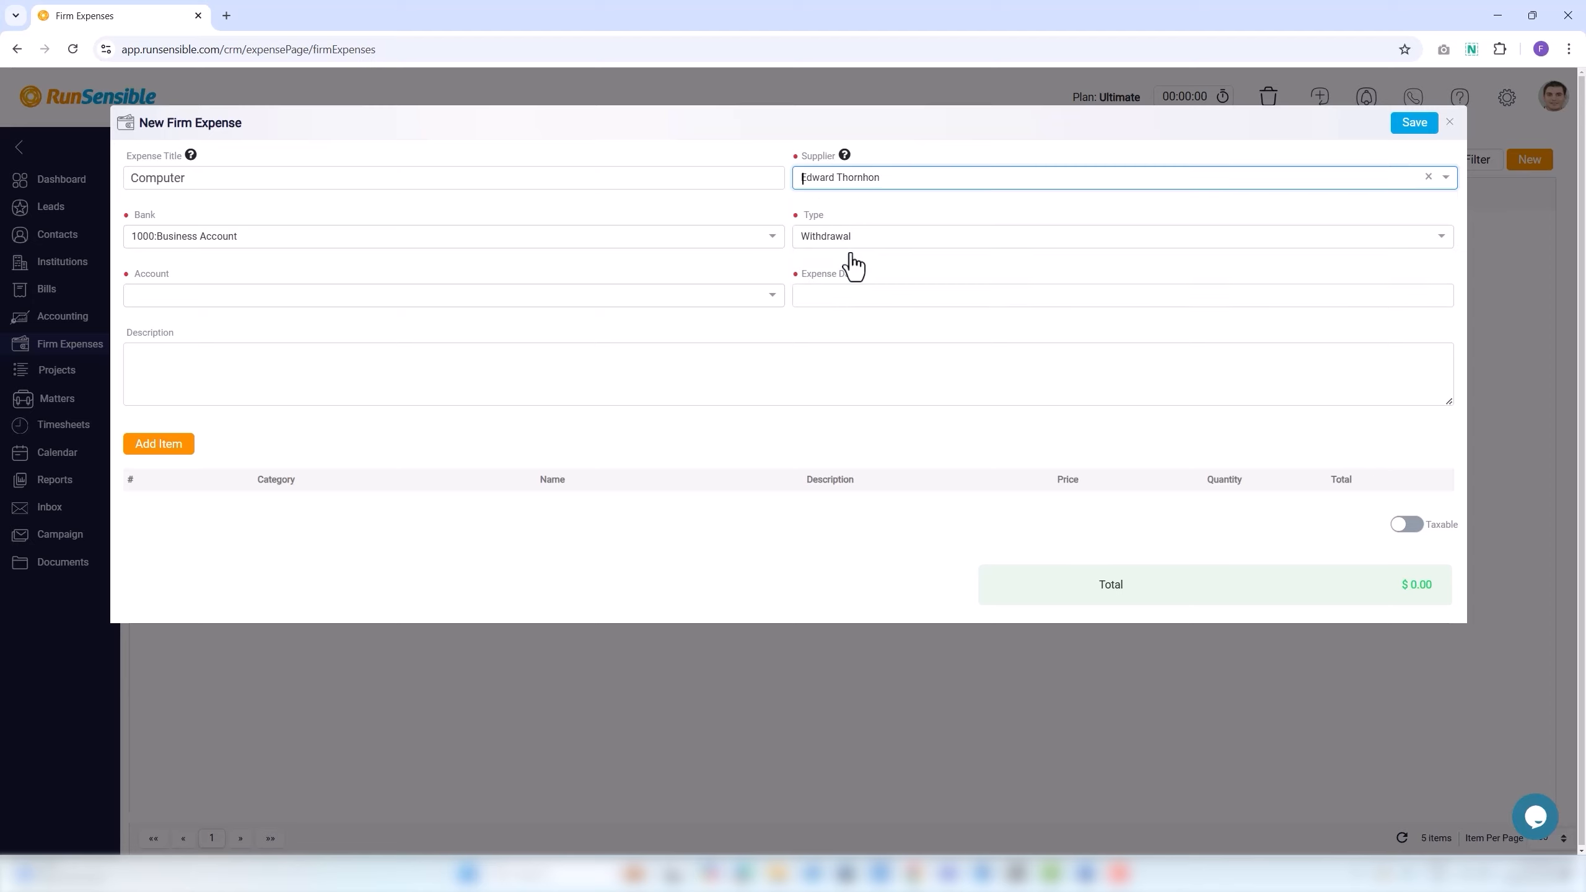
click(808, 179)
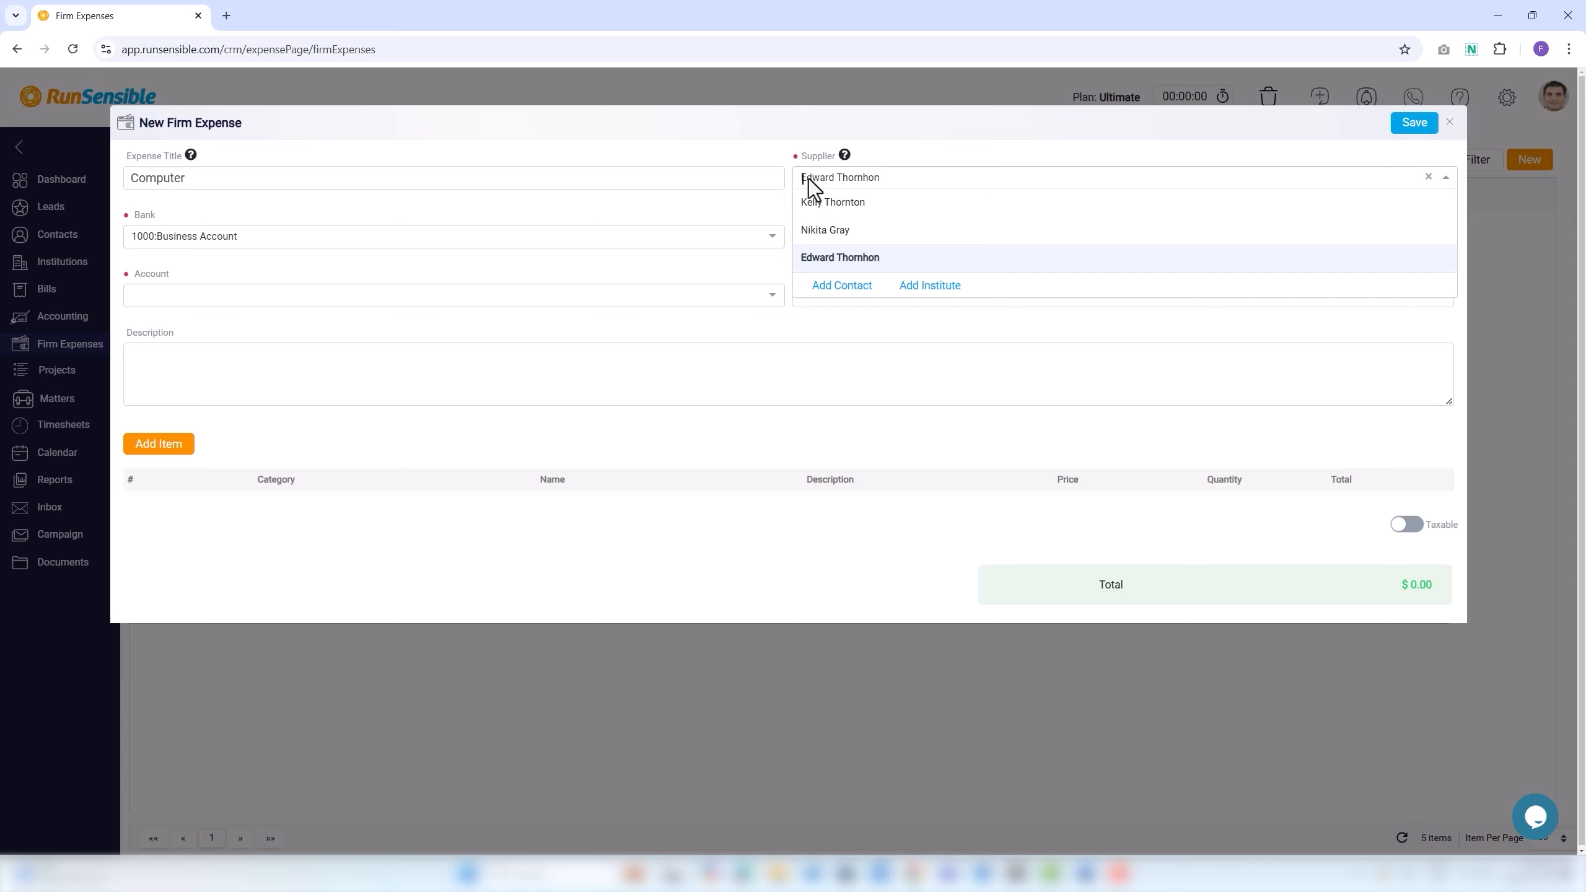
click(823, 291)
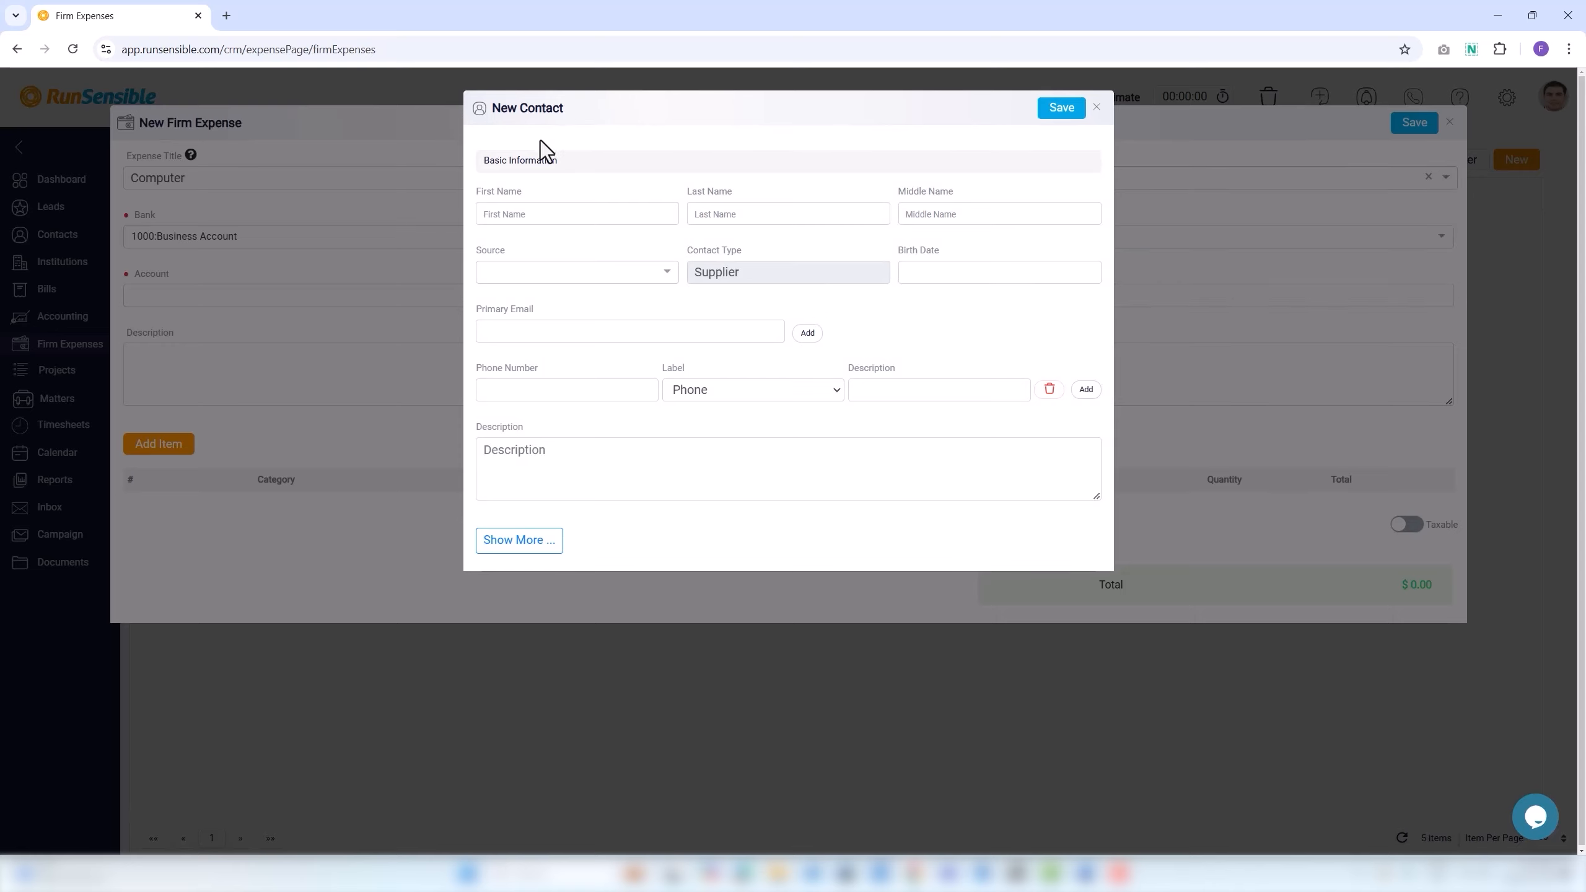
Fill the contact's first, last and middle names from suggestions and set Source to Cold Calling.
click(511, 215)
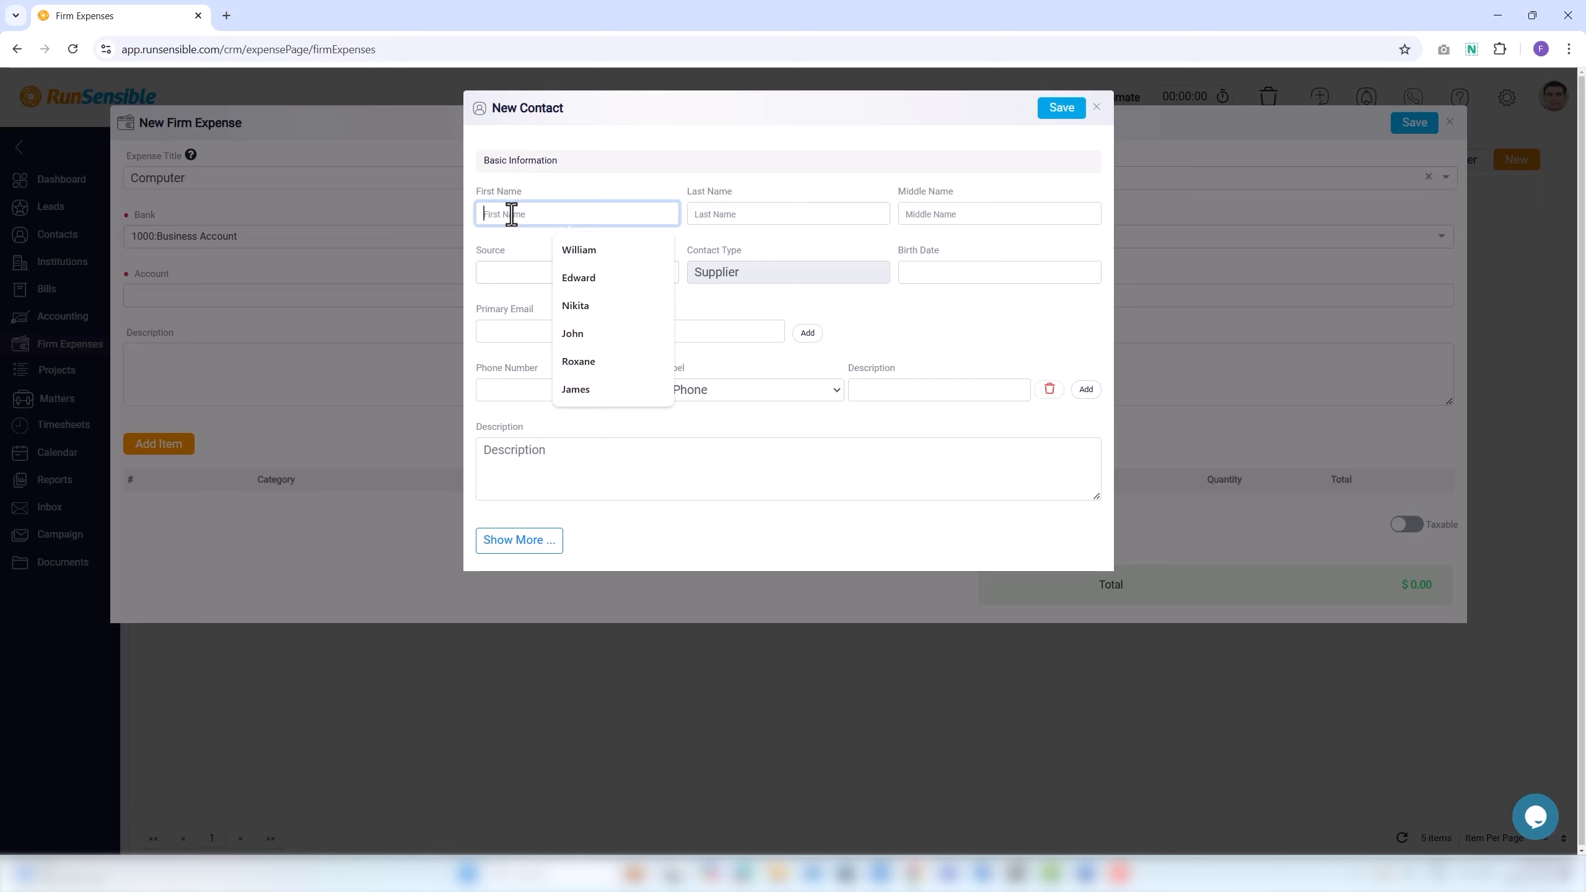
click(560, 248)
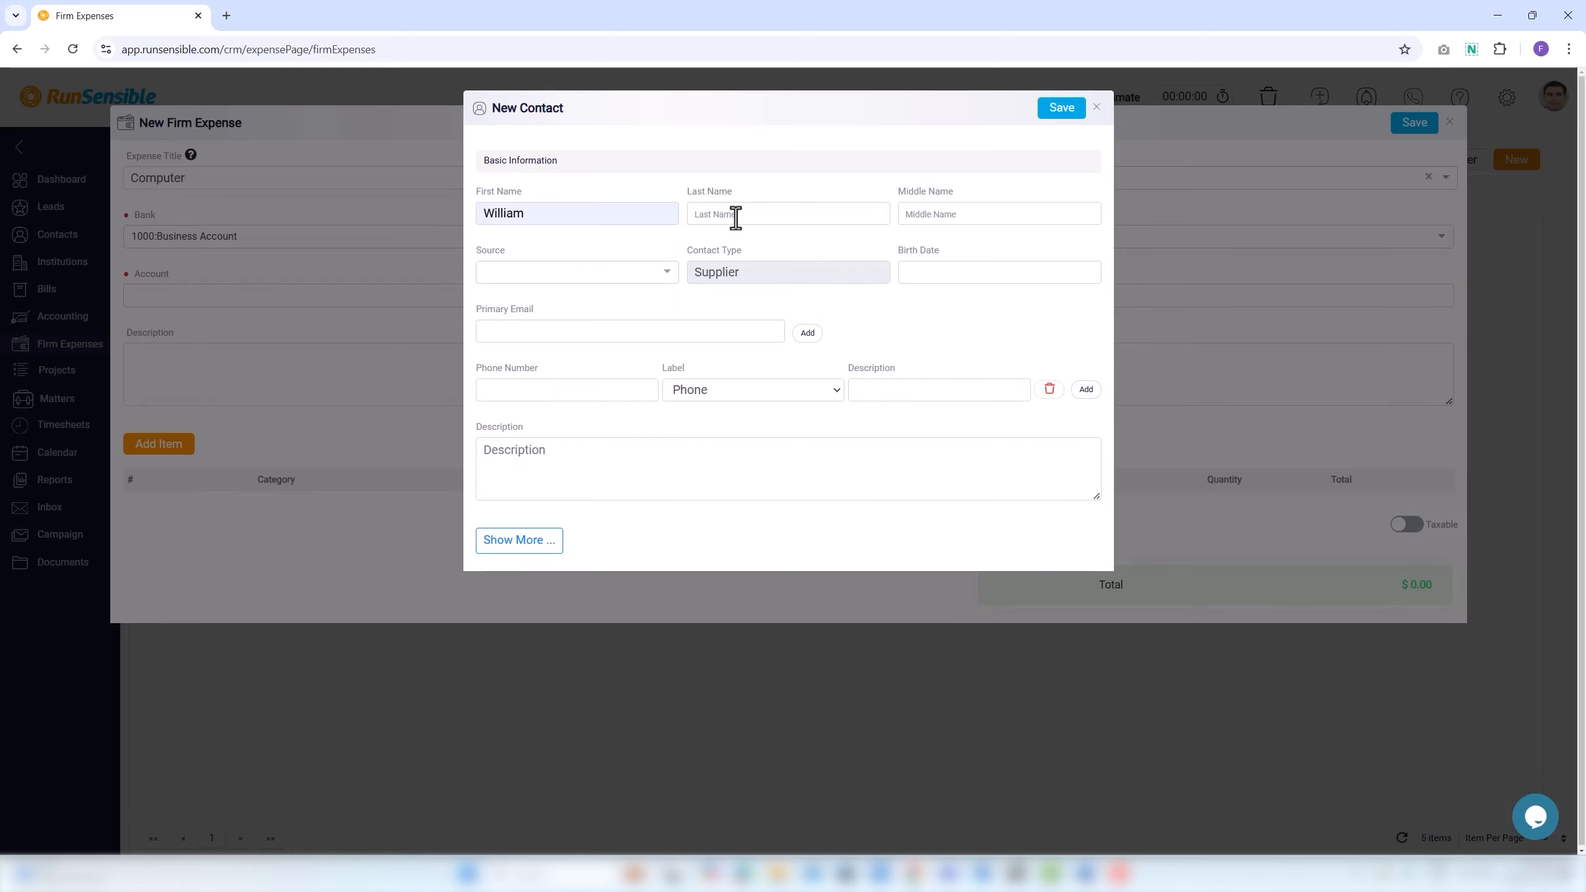
click(737, 215)
click(791, 312)
click(928, 216)
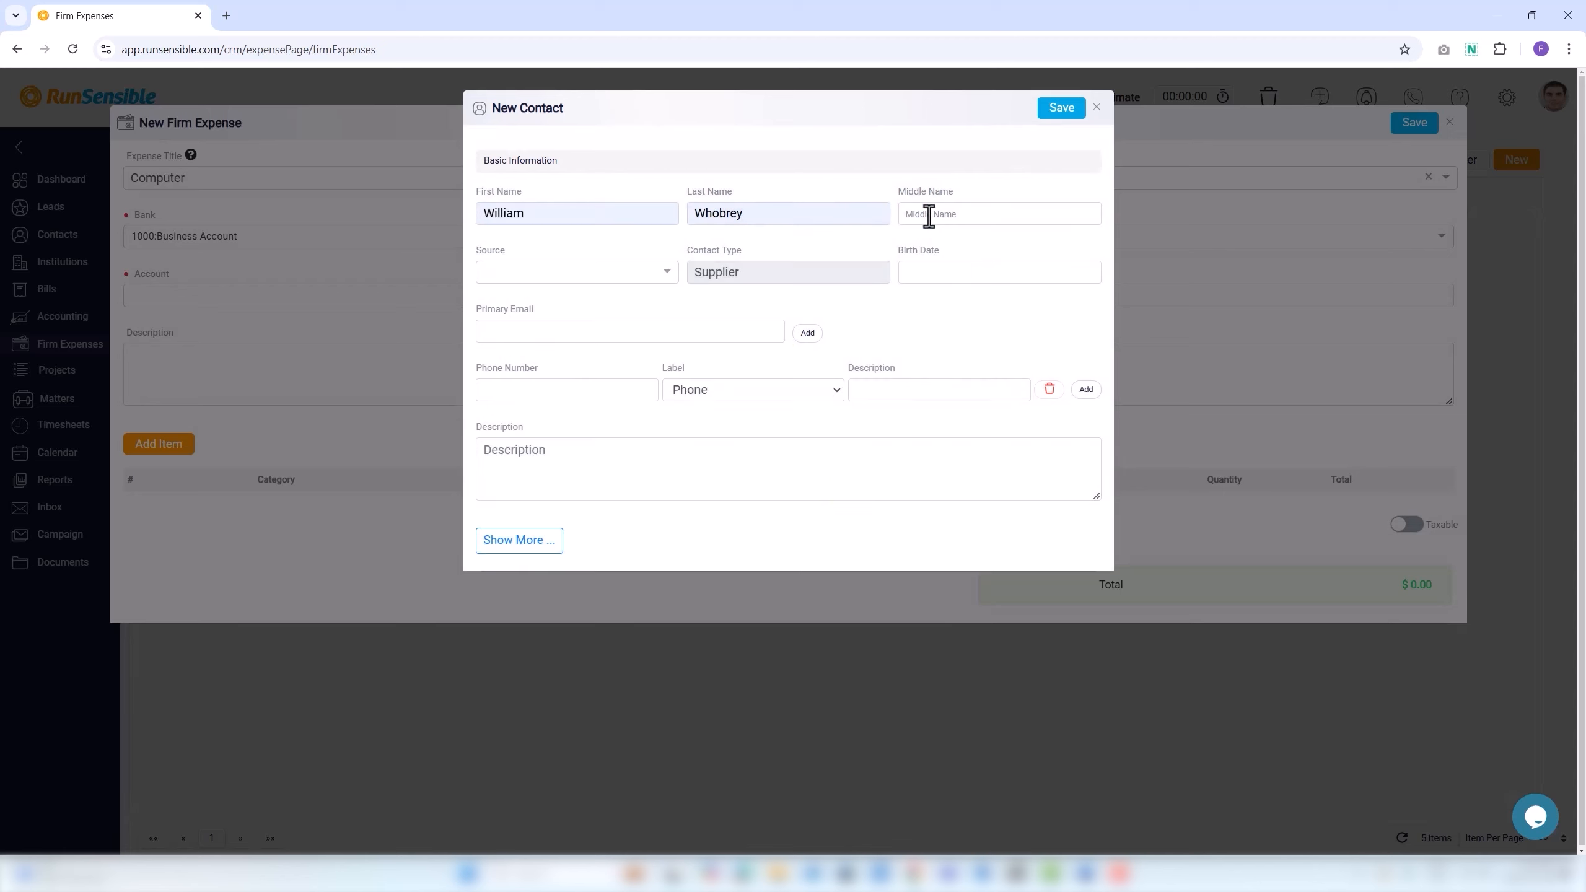
click(1004, 251)
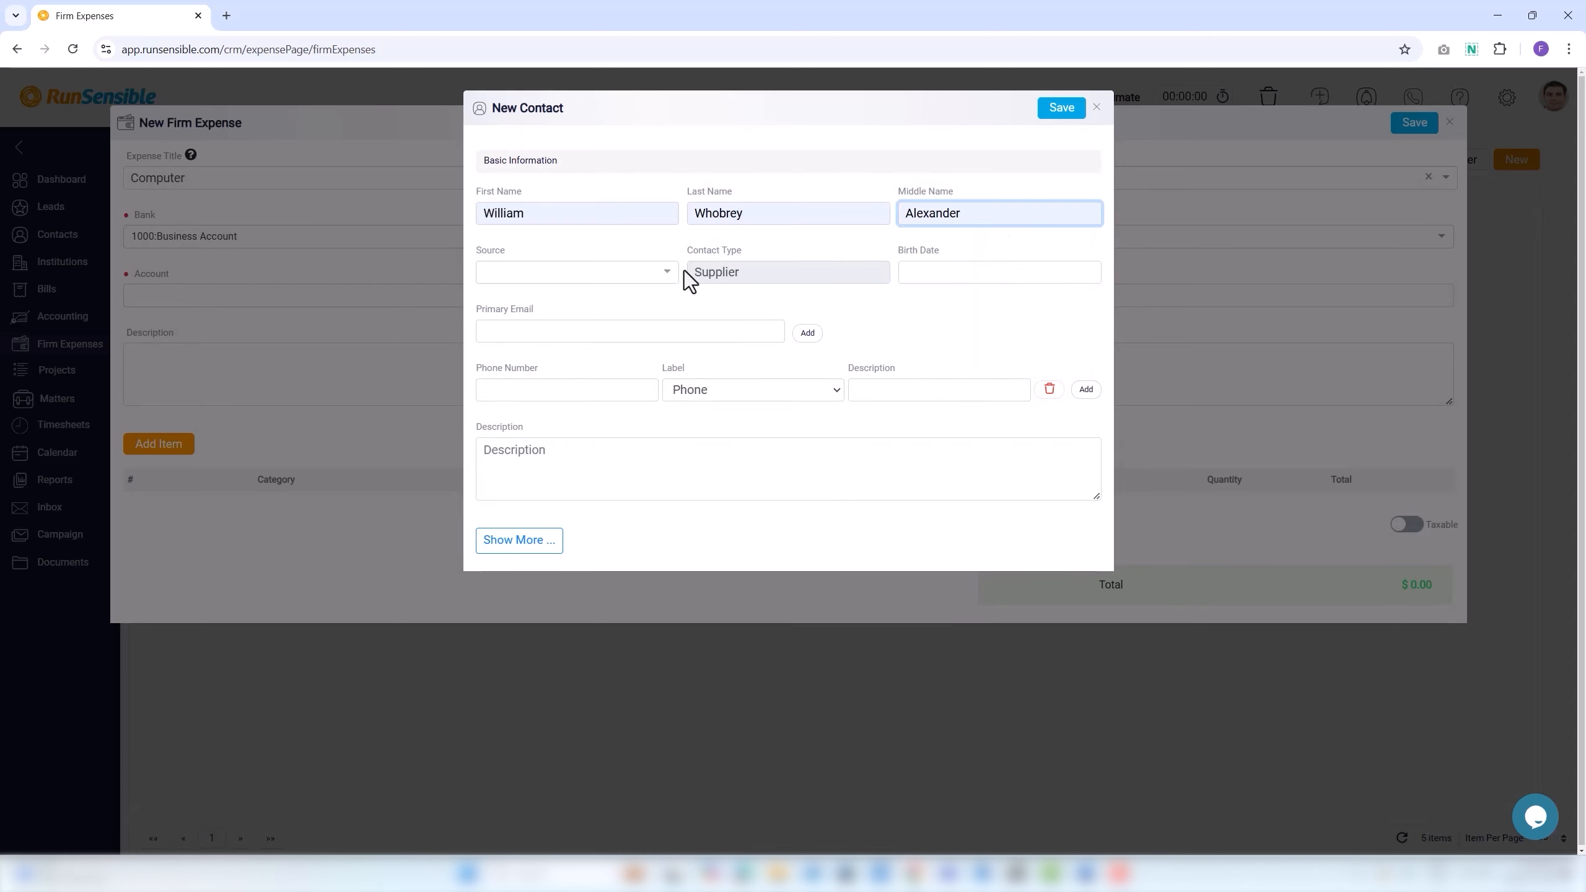
click(578, 282)
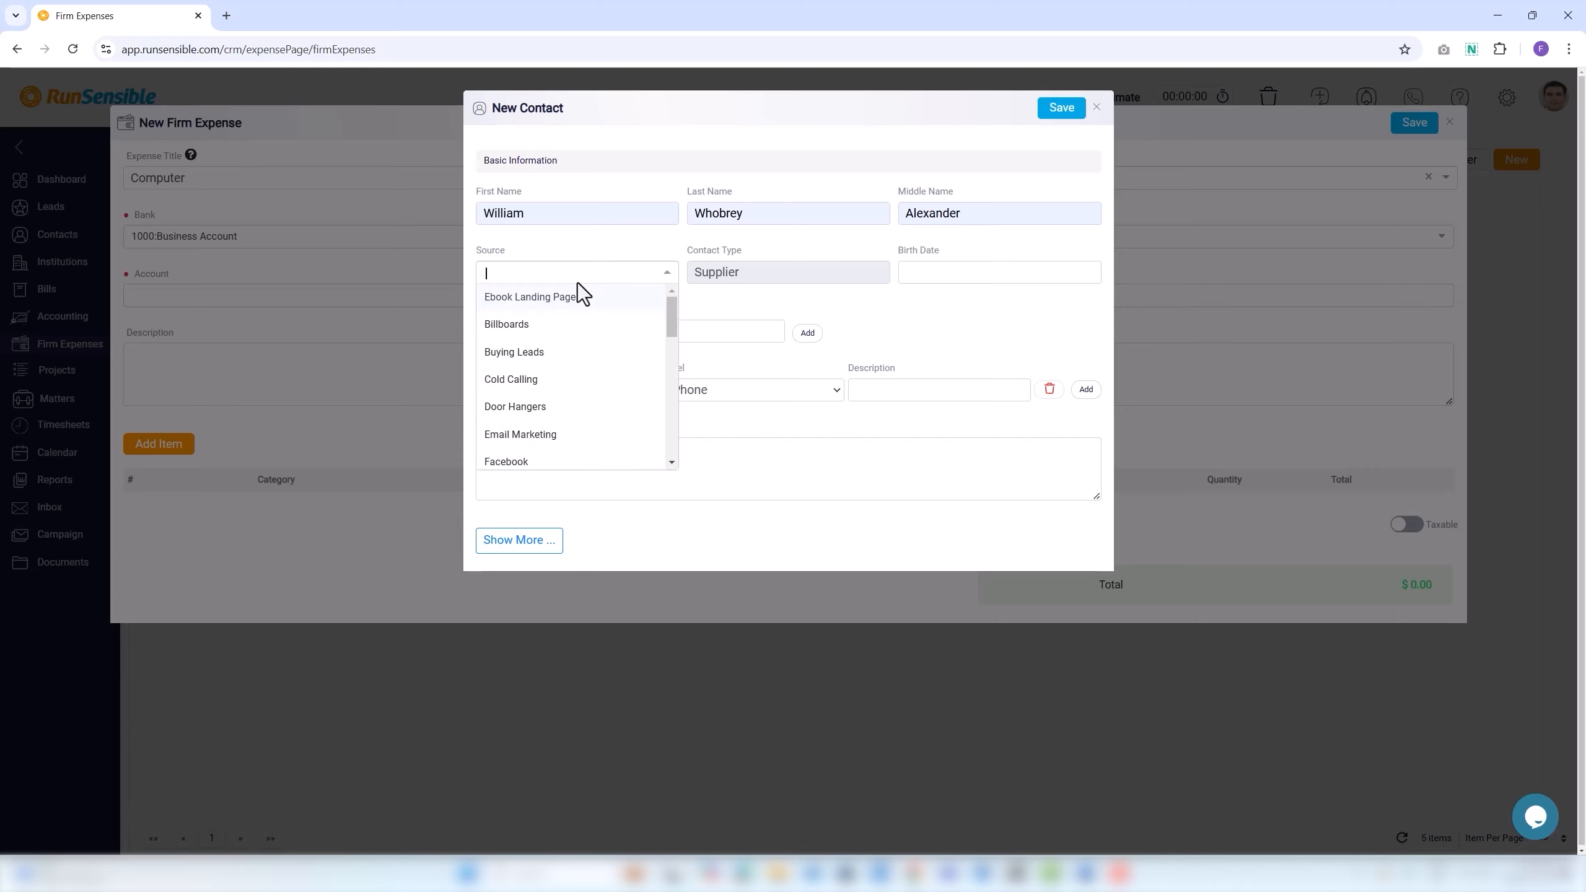
click(561, 380)
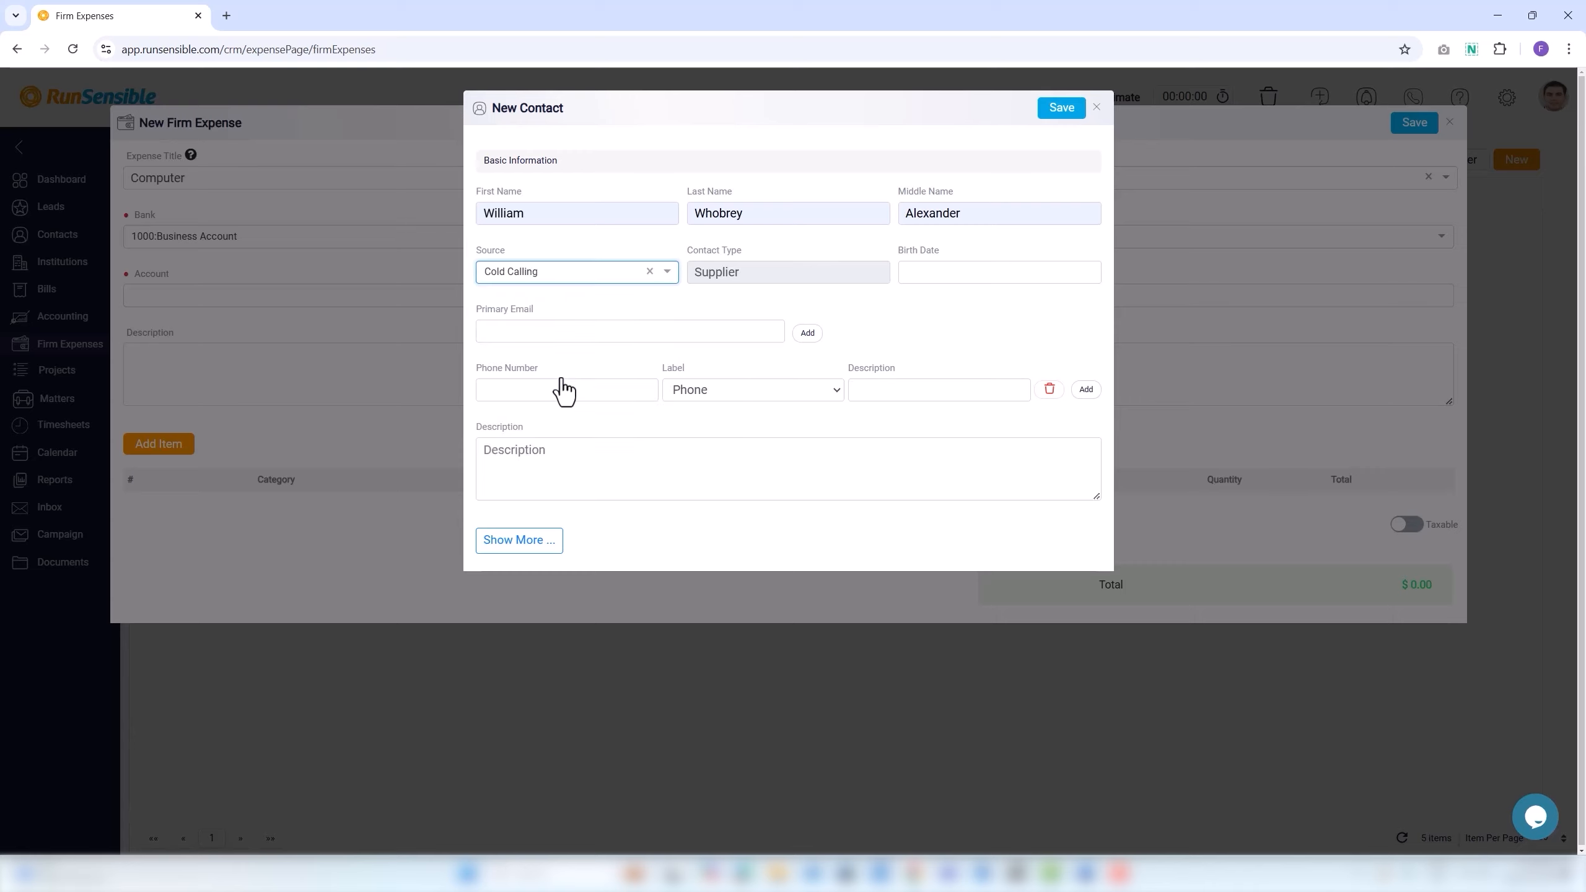
click(691, 273)
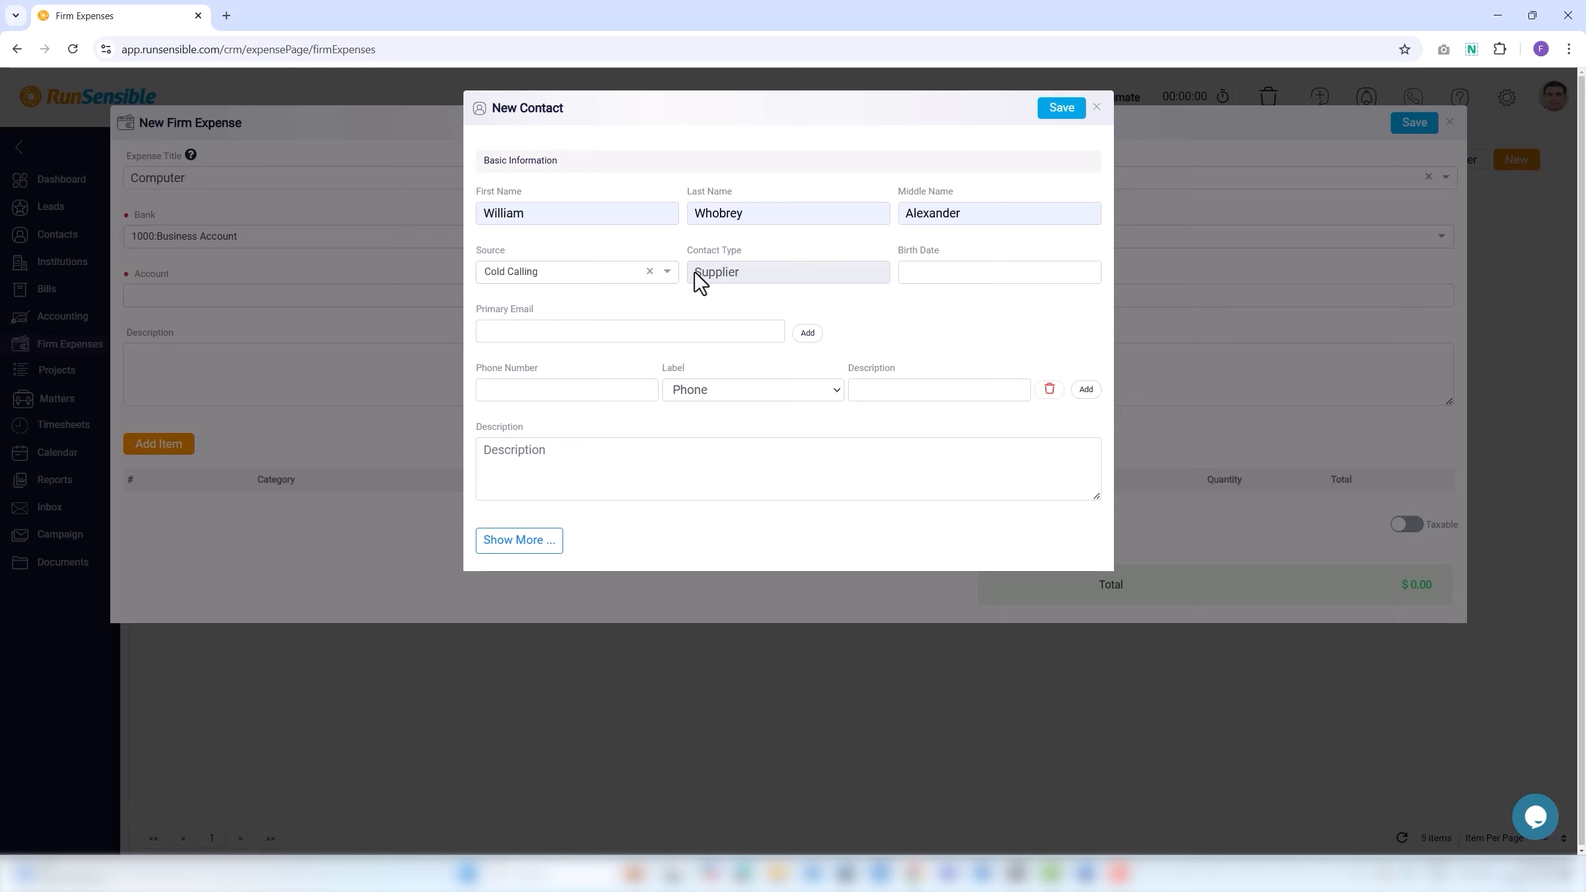
Set the birth date to 12/3/2014 and enter the contact's primary e-mail address.
click(916, 271)
click(977, 306)
click(965, 347)
click(1048, 306)
click(1003, 328)
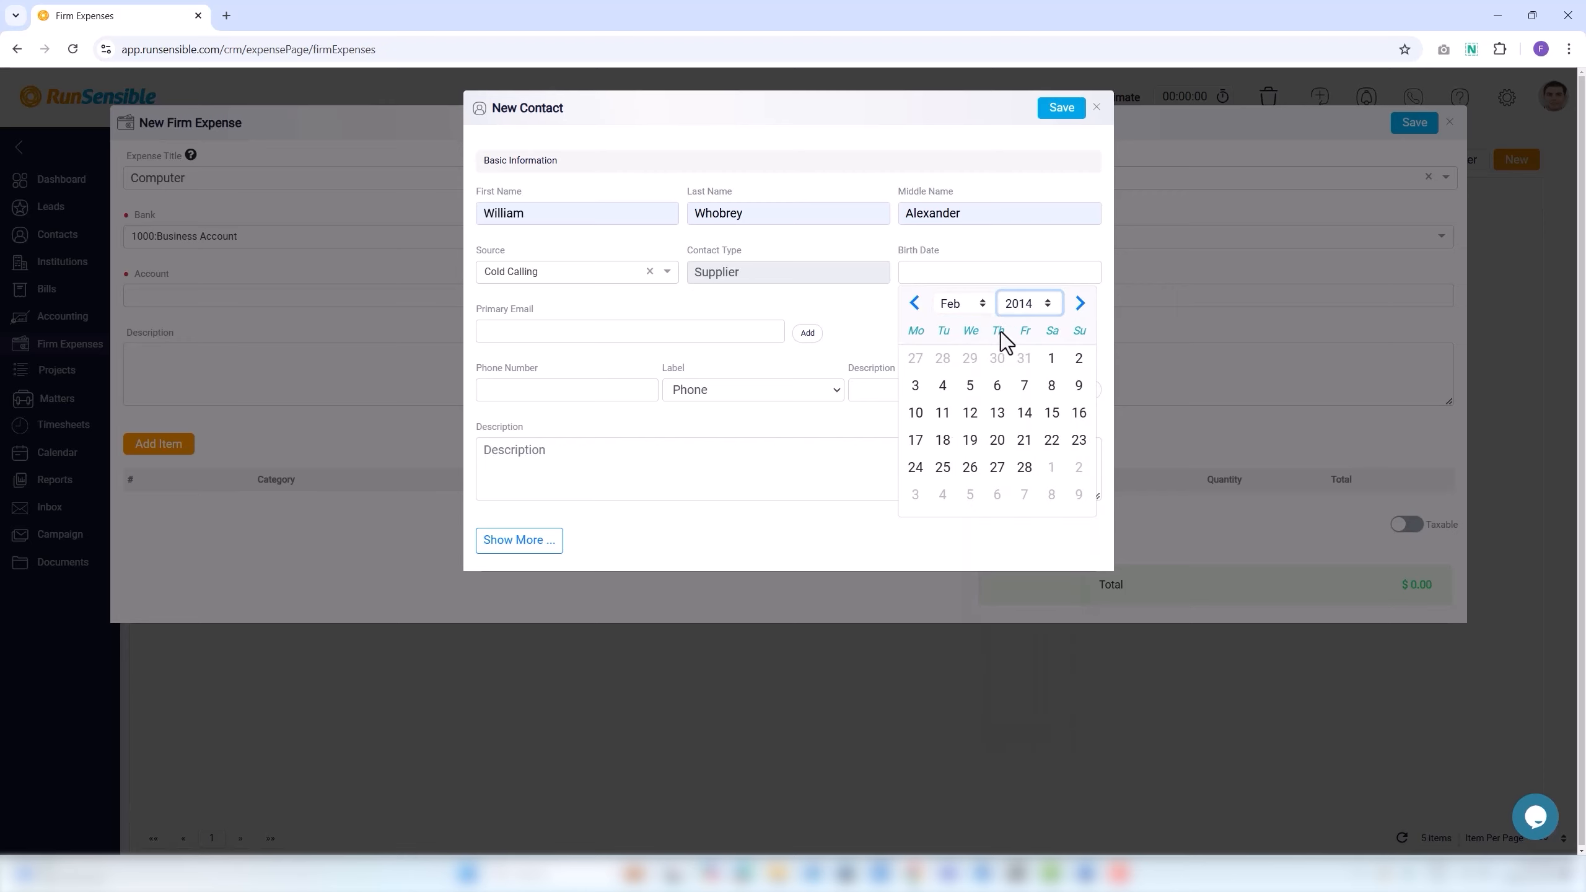
click(1081, 303)
click(971, 424)
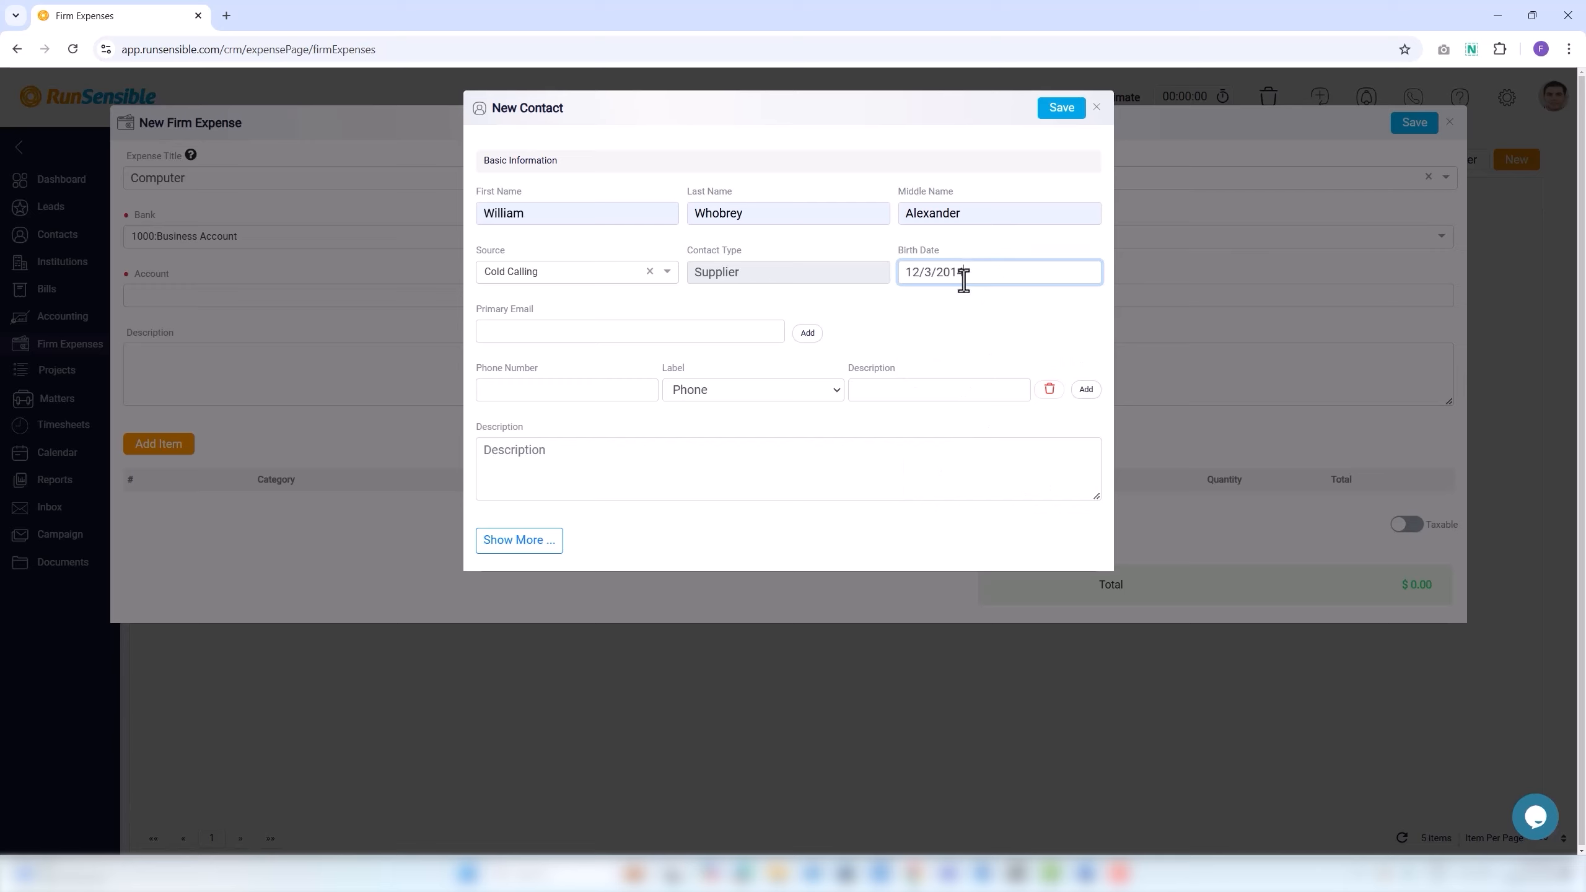
click(604, 338)
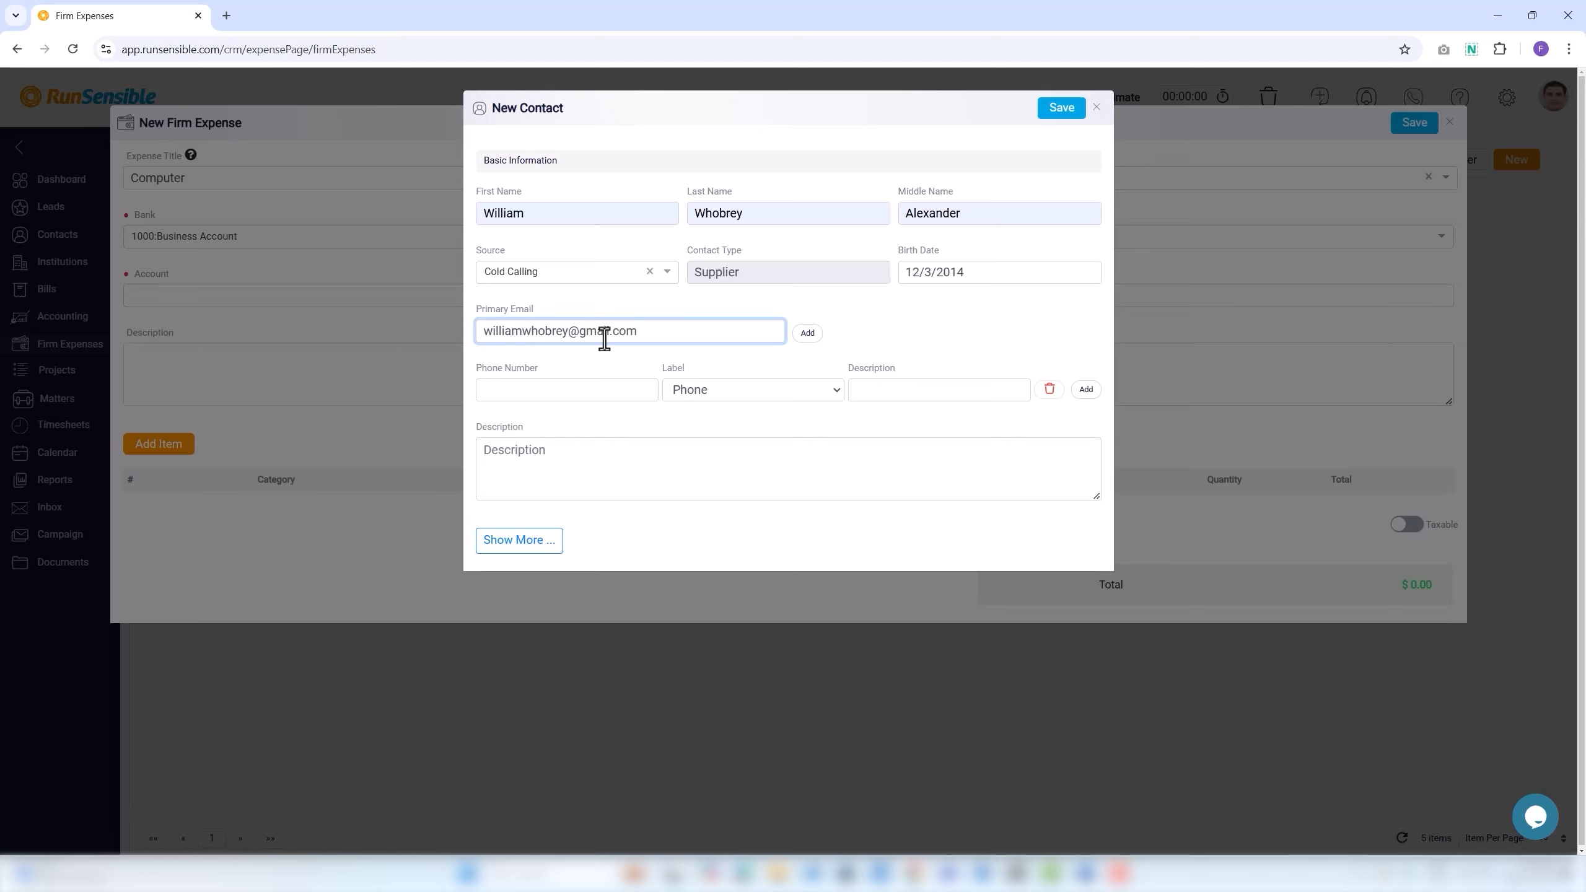
Add a second e-mail address of type Other, described as 'communications'.
click(810, 338)
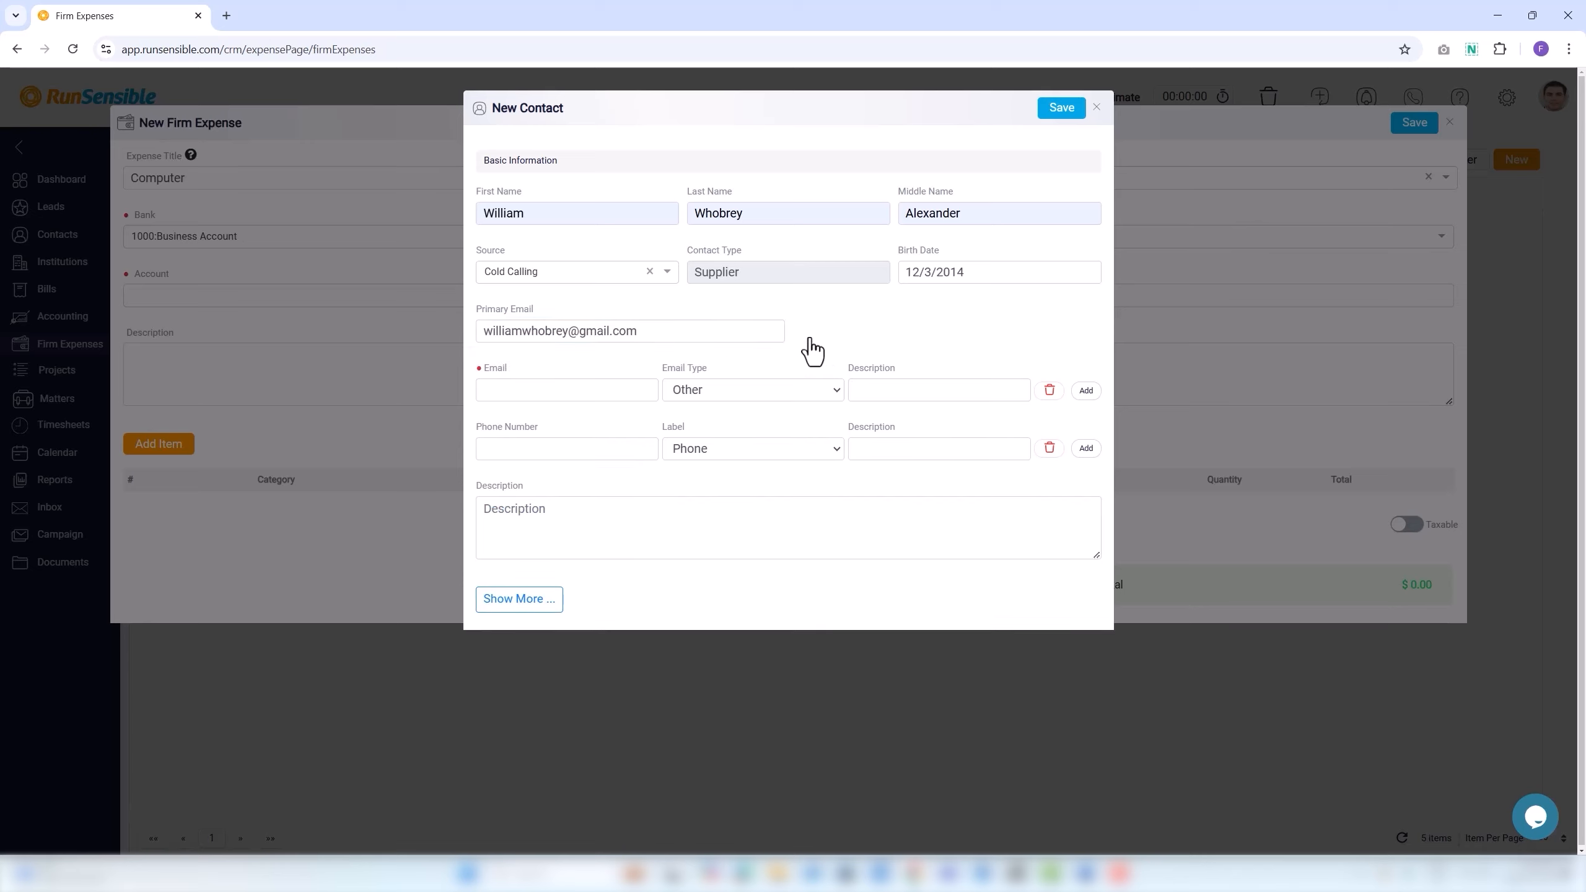
click(602, 388)
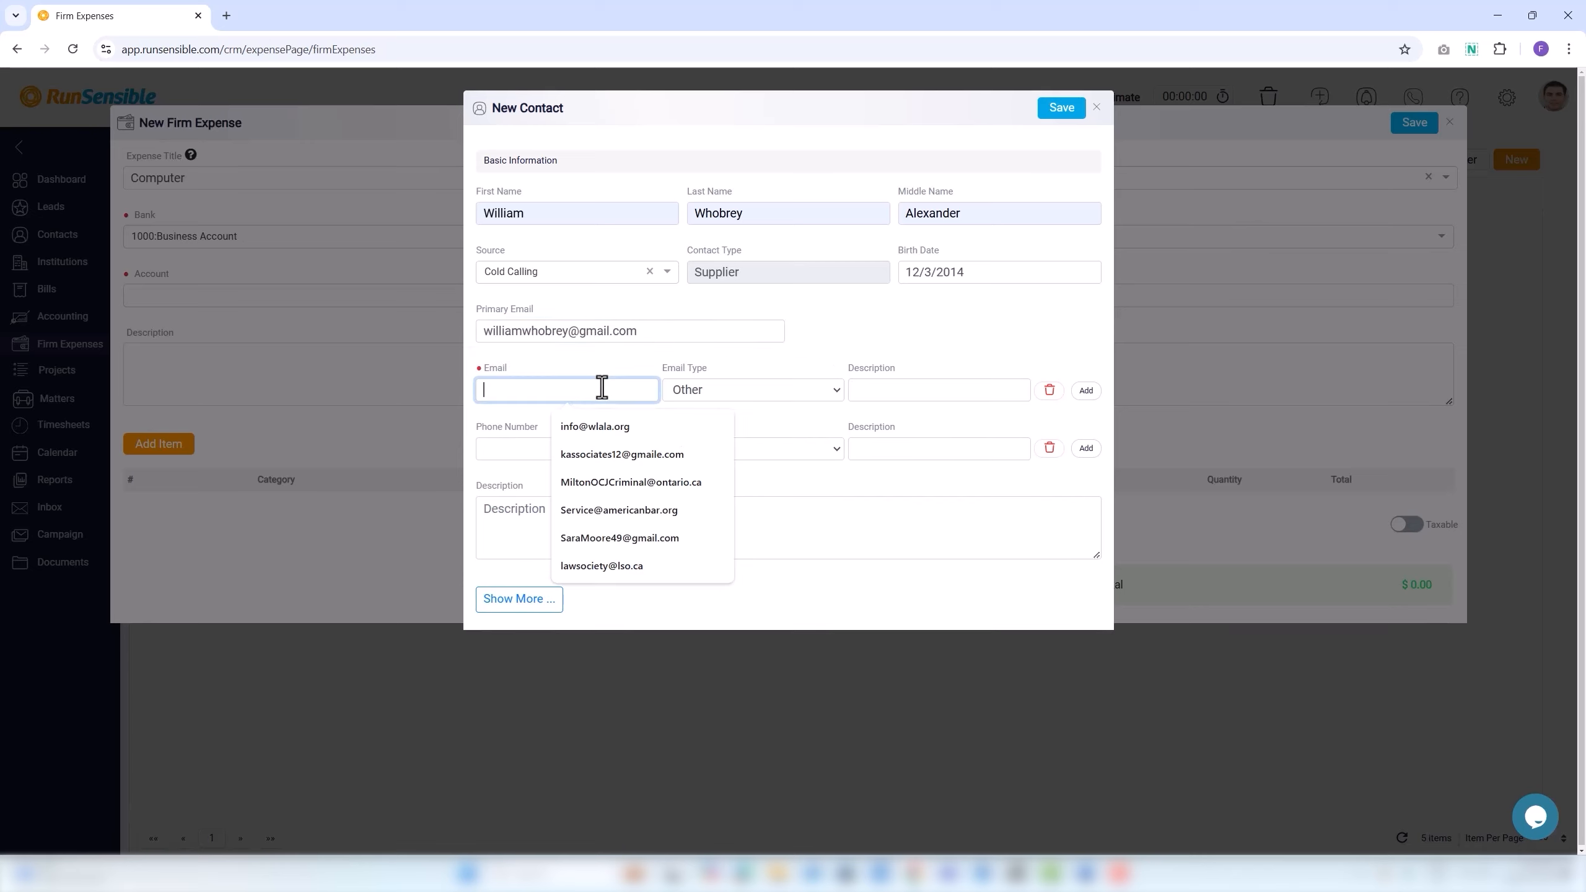
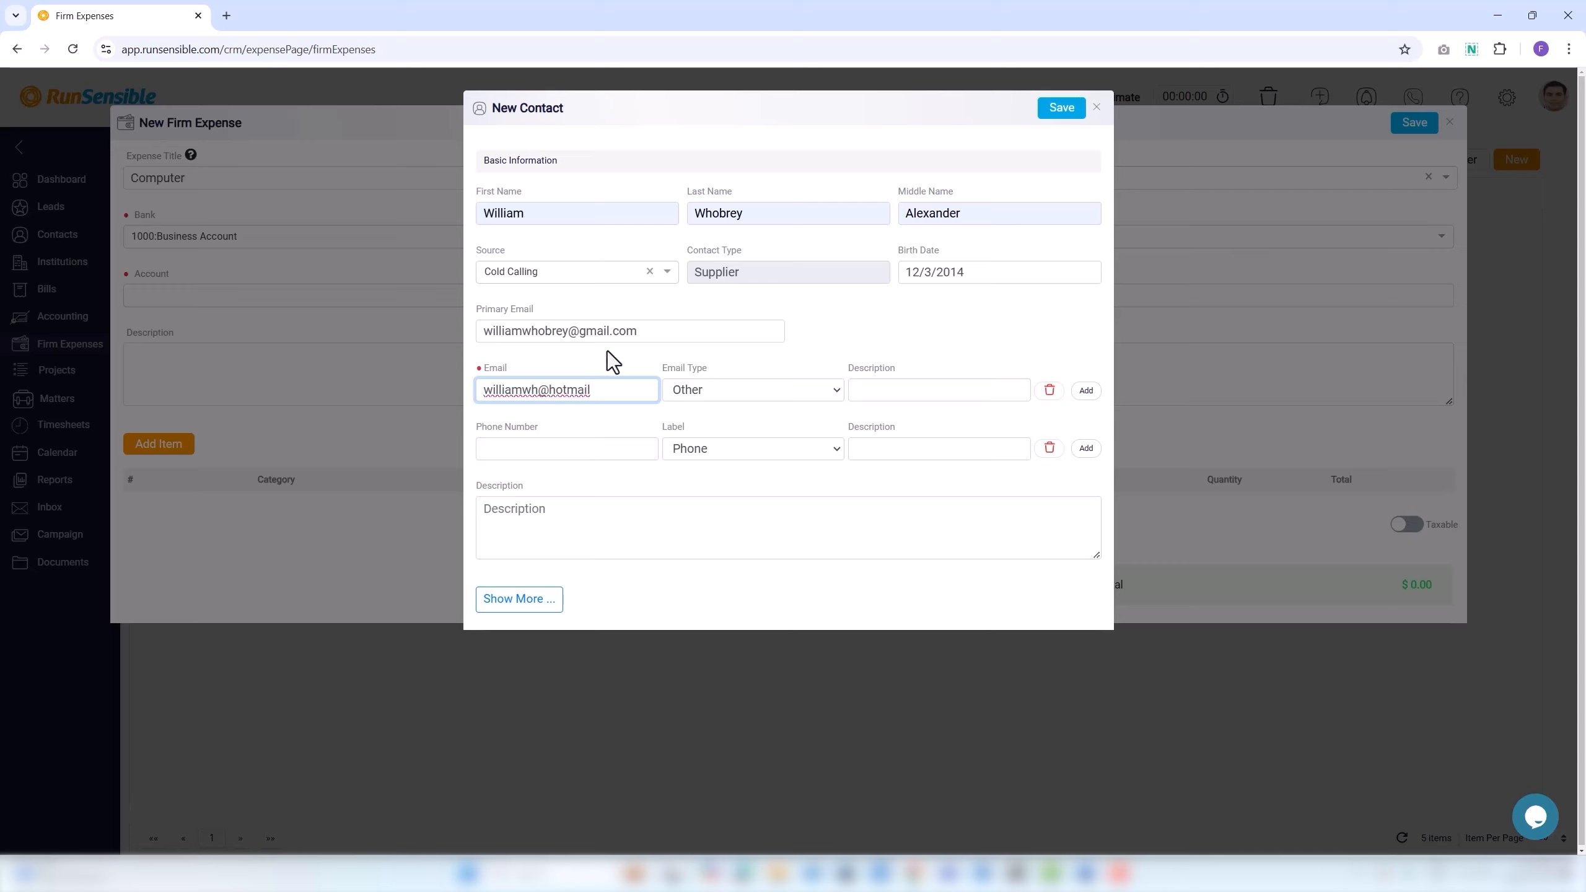
click(687, 390)
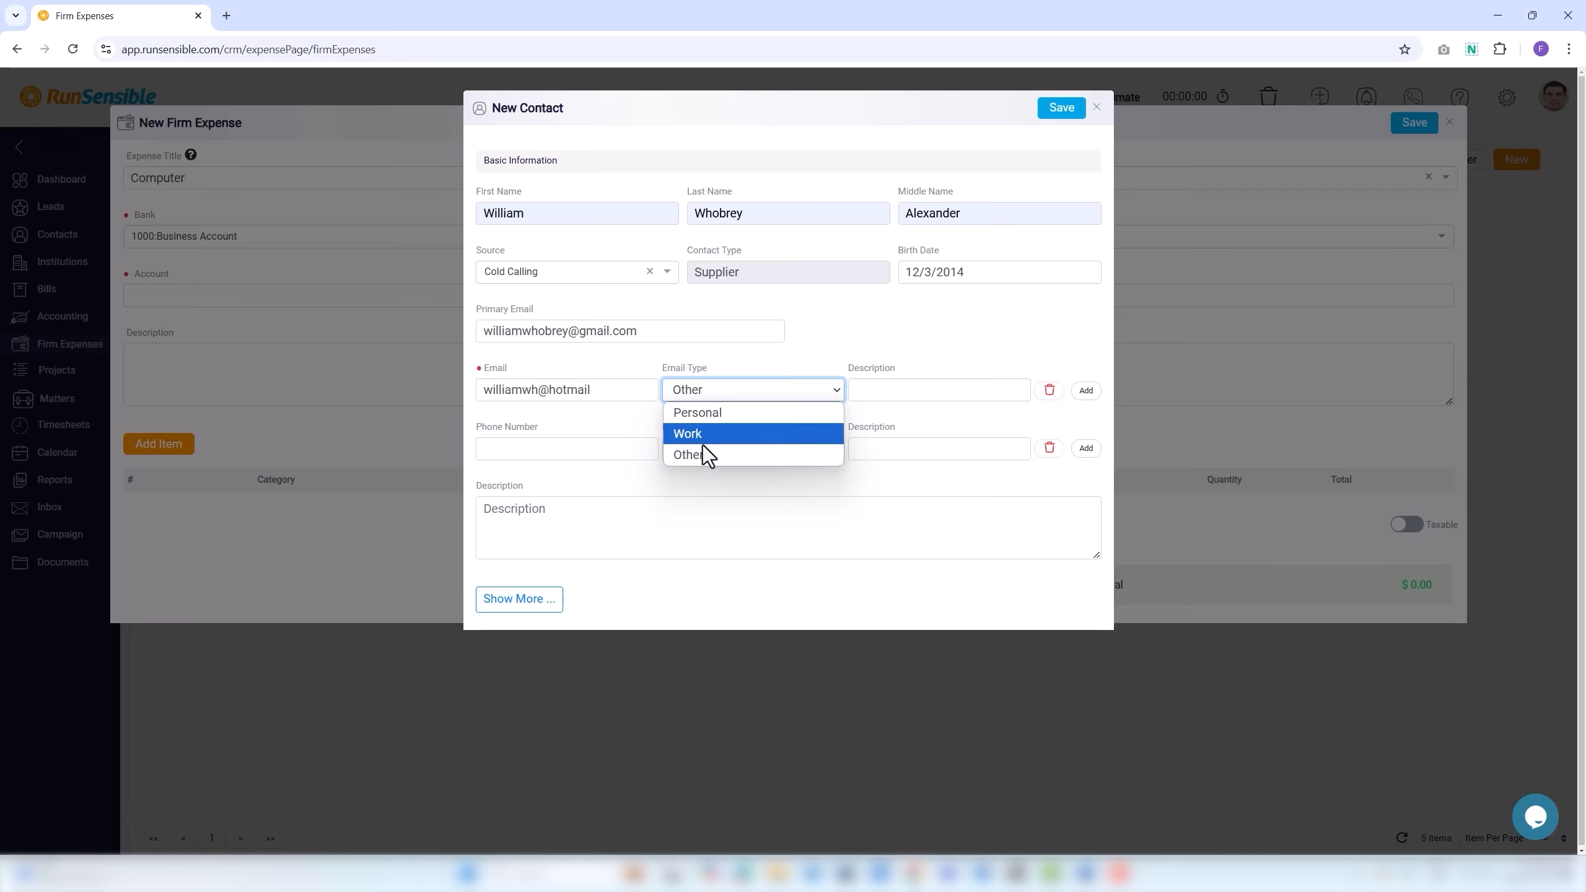
click(853, 391)
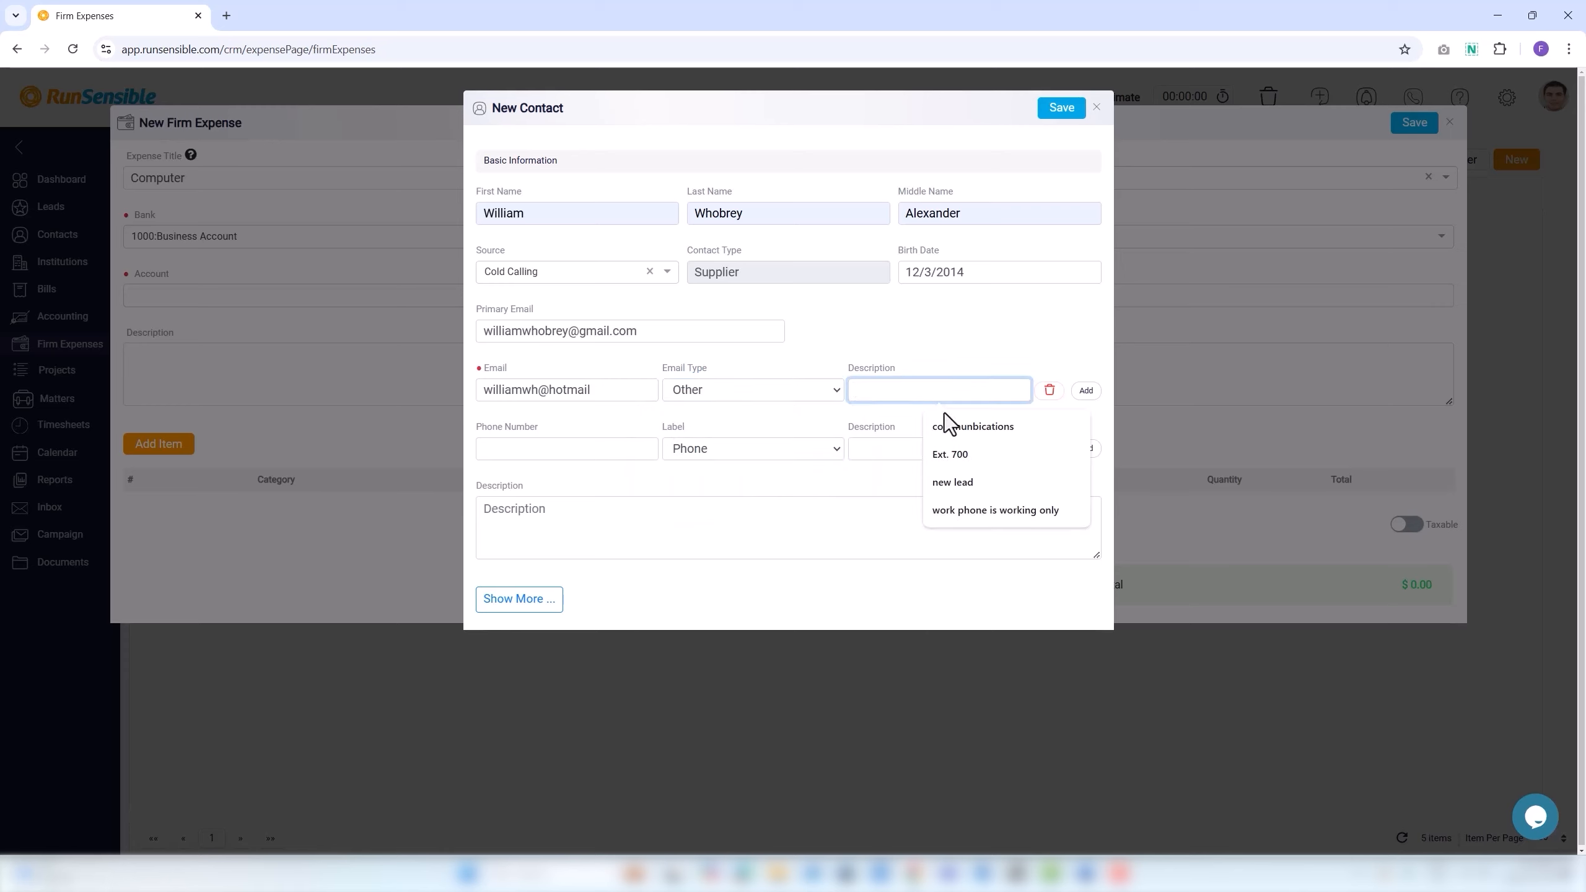
click(967, 430)
key(BackSpace)
key(BackSpace)
key(BackSpace)
key(BackSpace)
key(BackSpace)
key(BackSpace)
key(BackSpace)
key(BackSpace)
key(BackSpace)
text(ications)
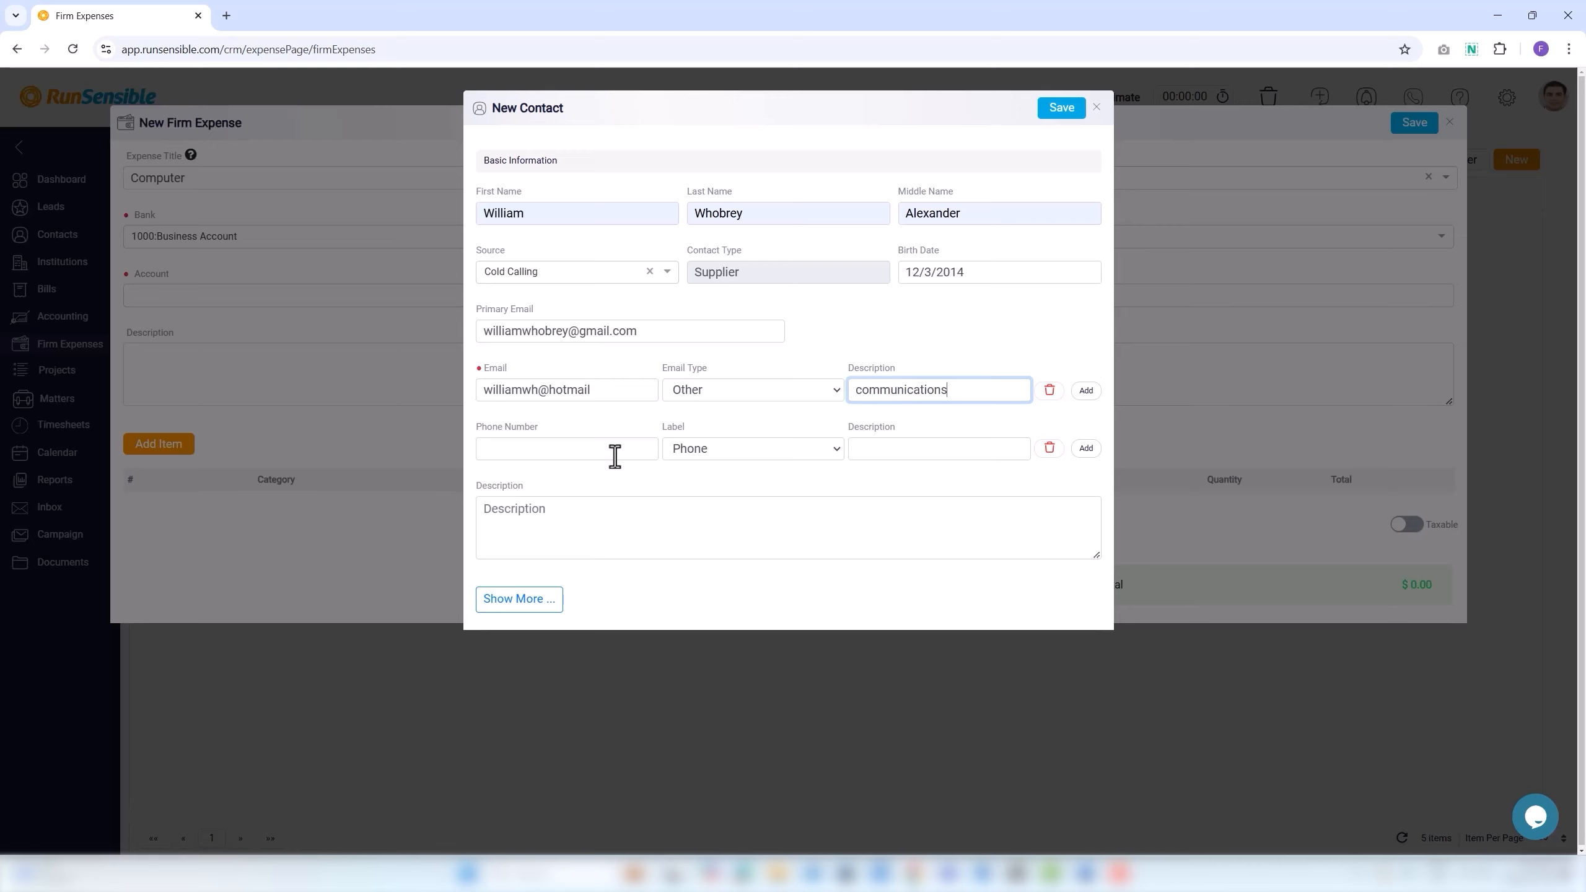
Enter the contact's phone number with the Phone label and add another phone row.
click(559, 448)
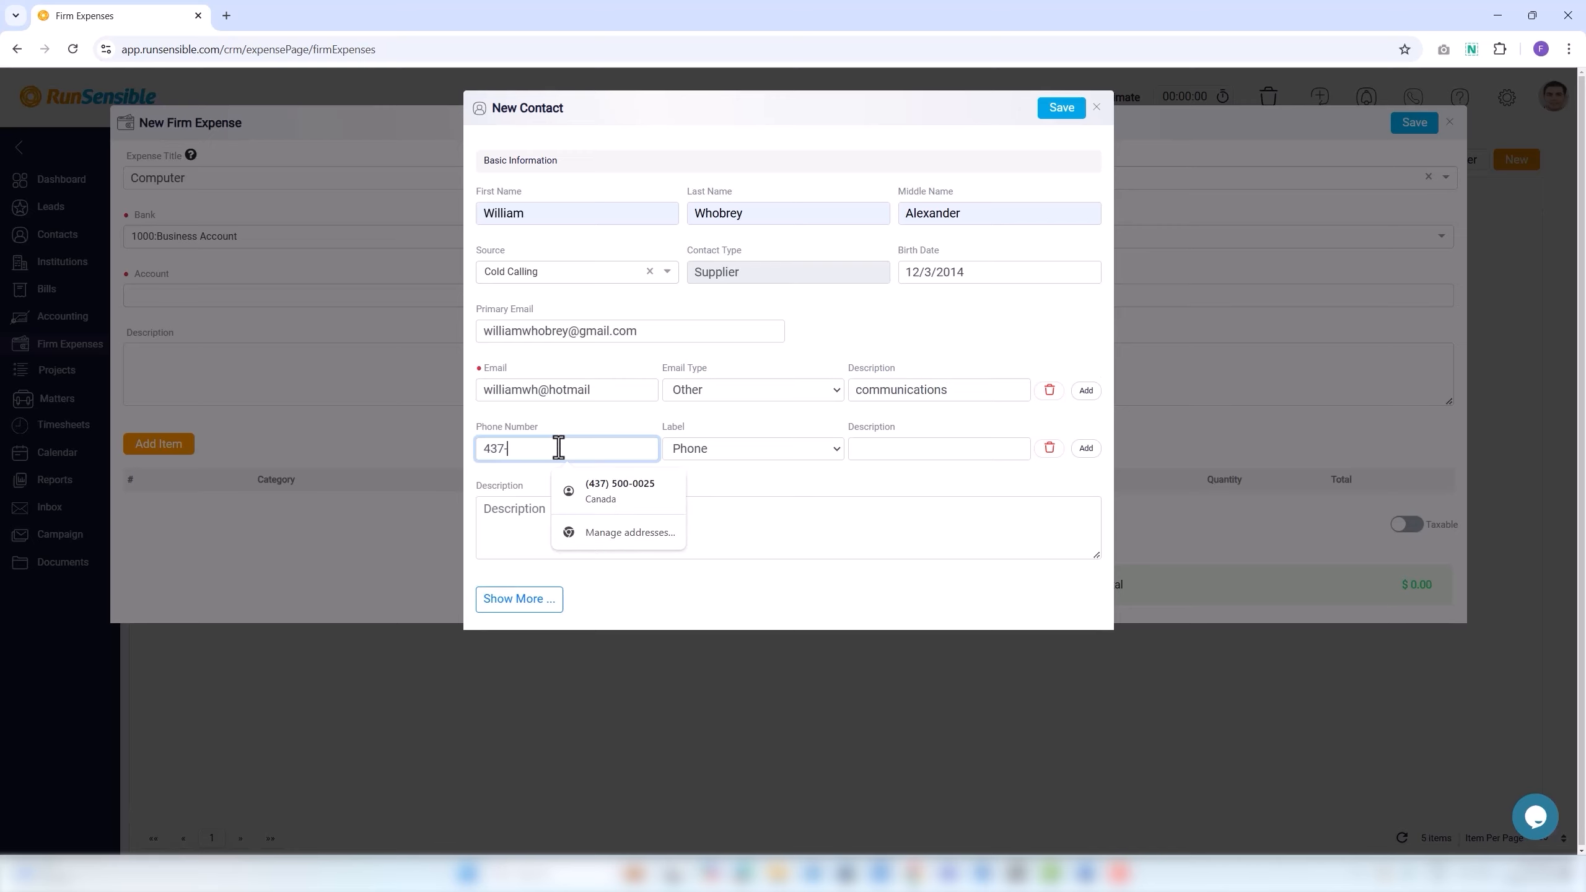
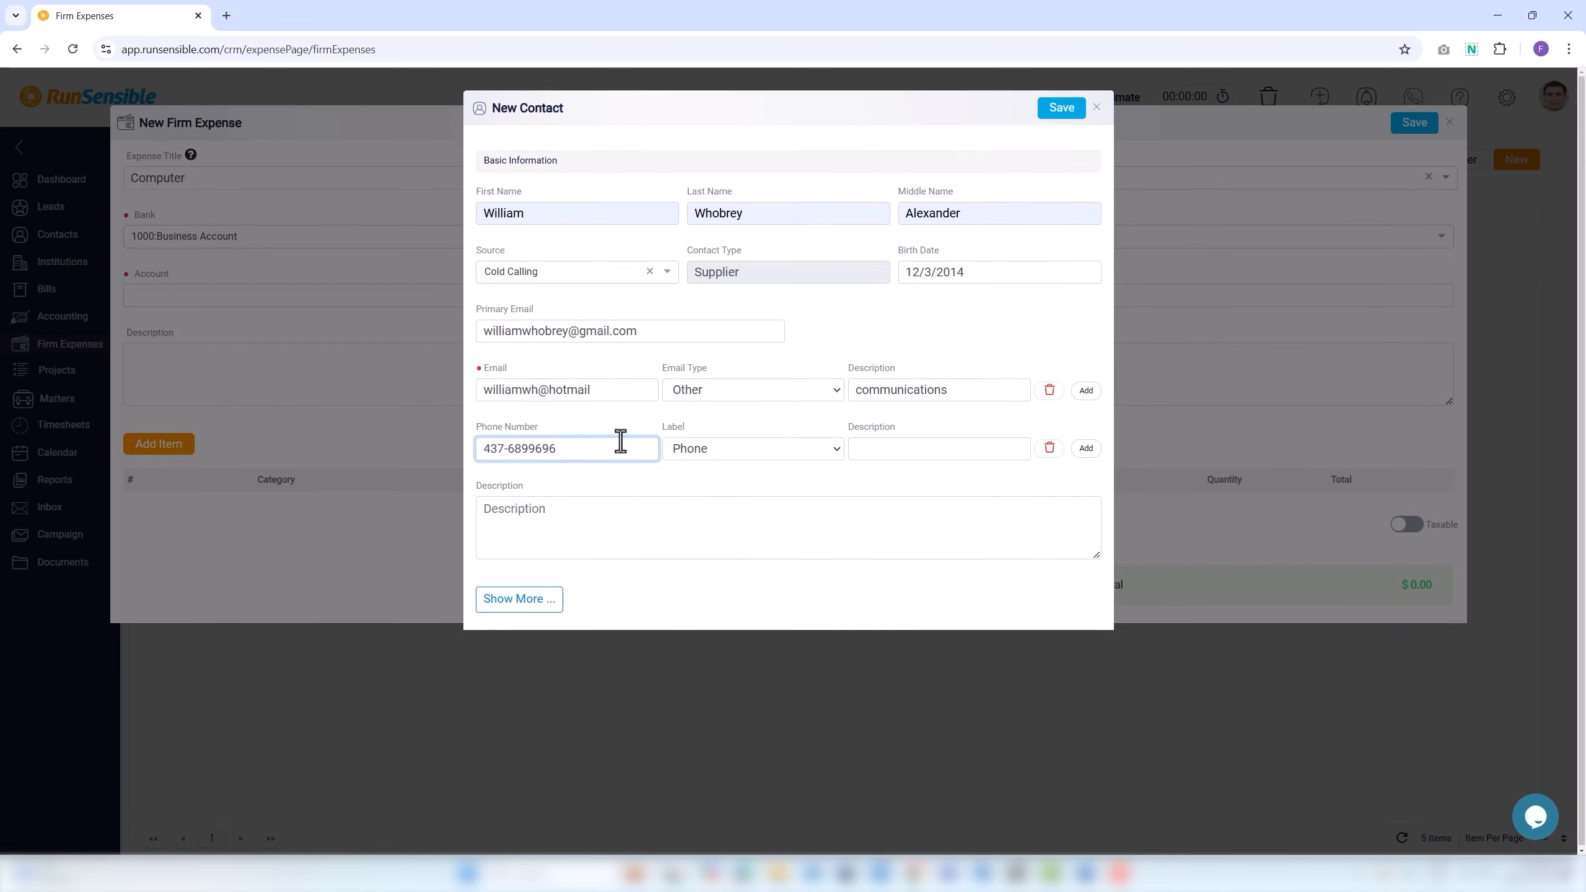
click(691, 449)
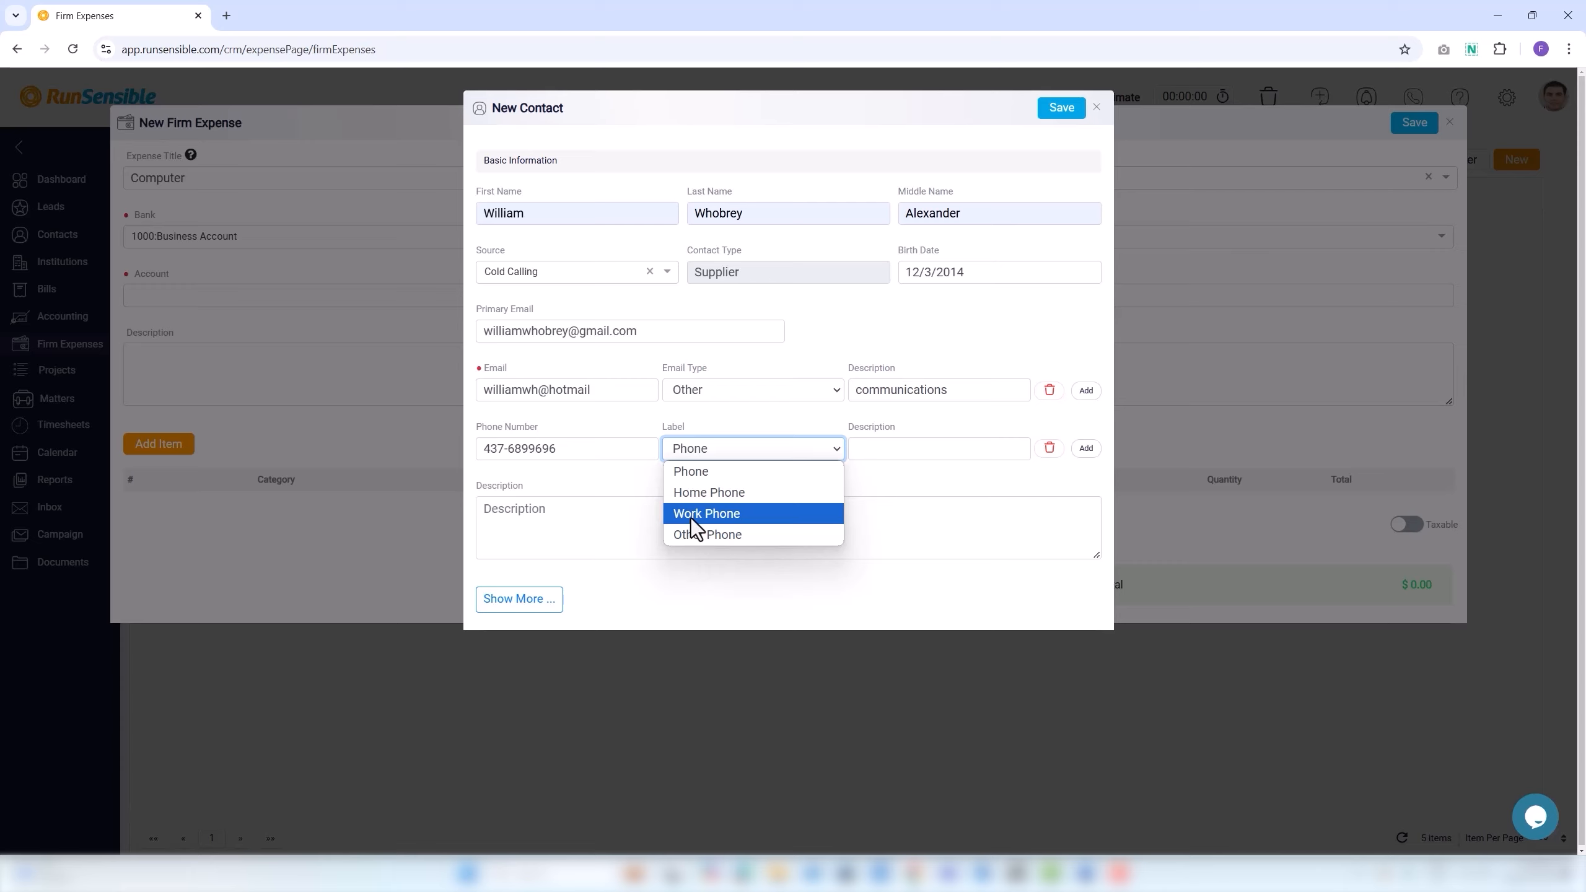
click(871, 449)
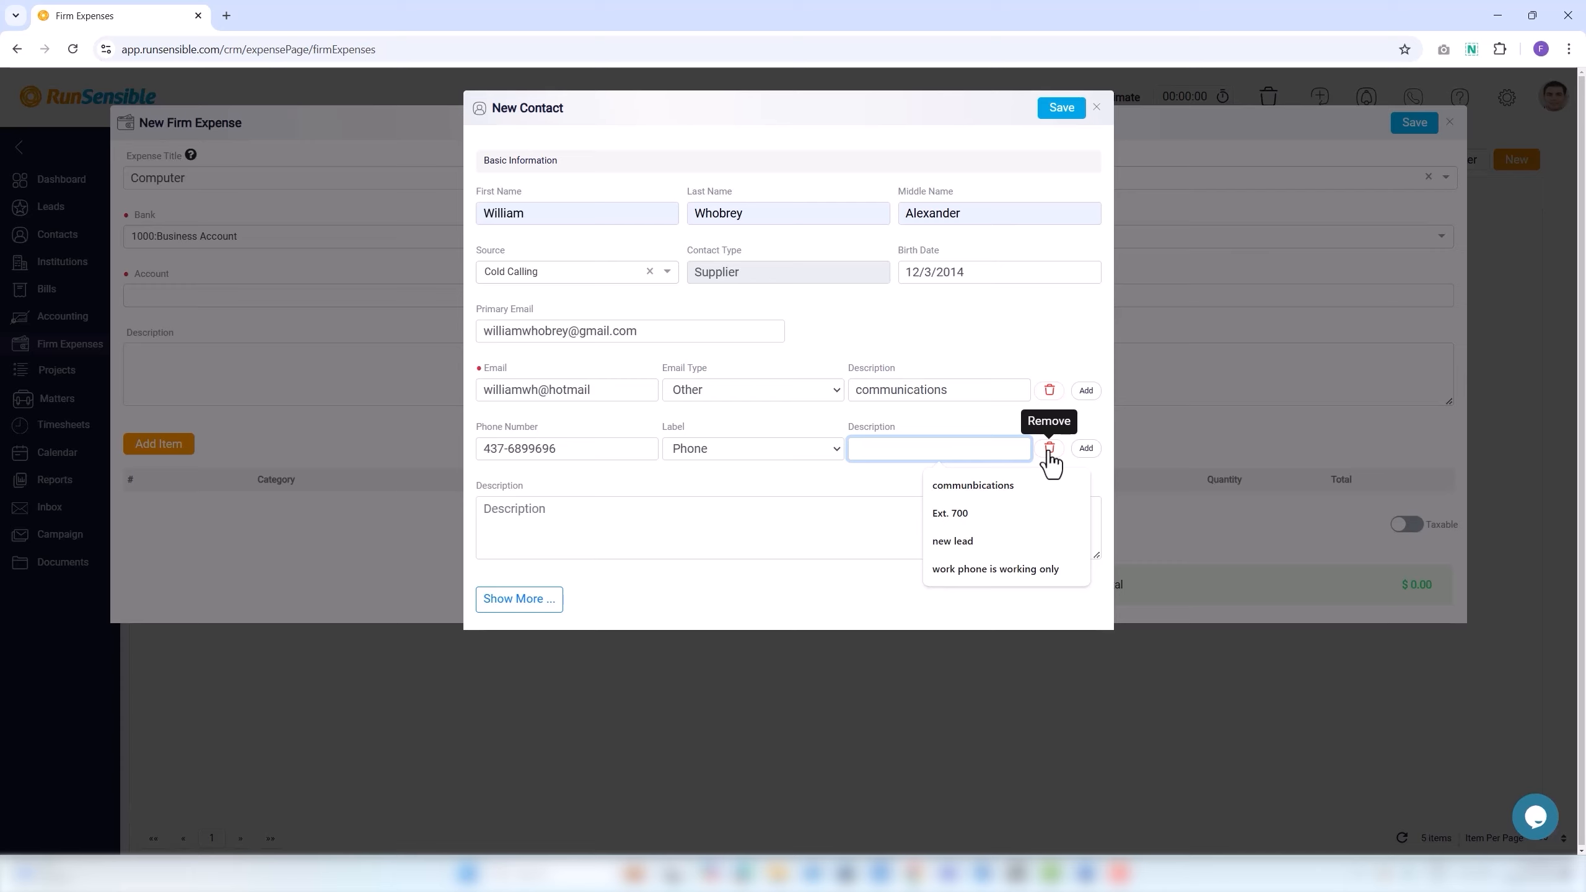
click(1087, 448)
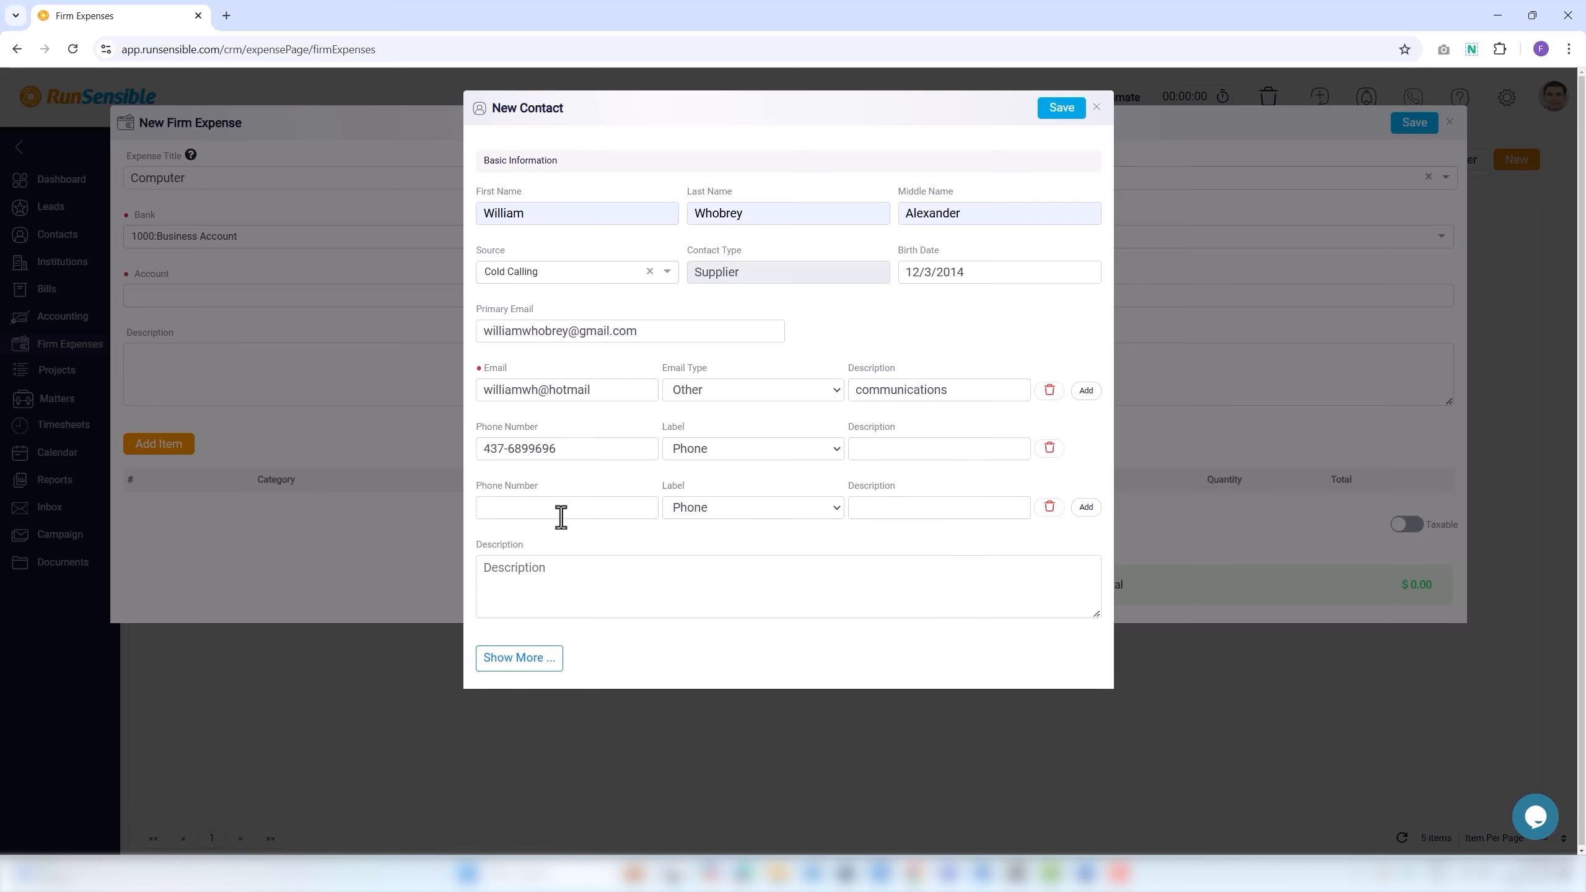
click(561, 517)
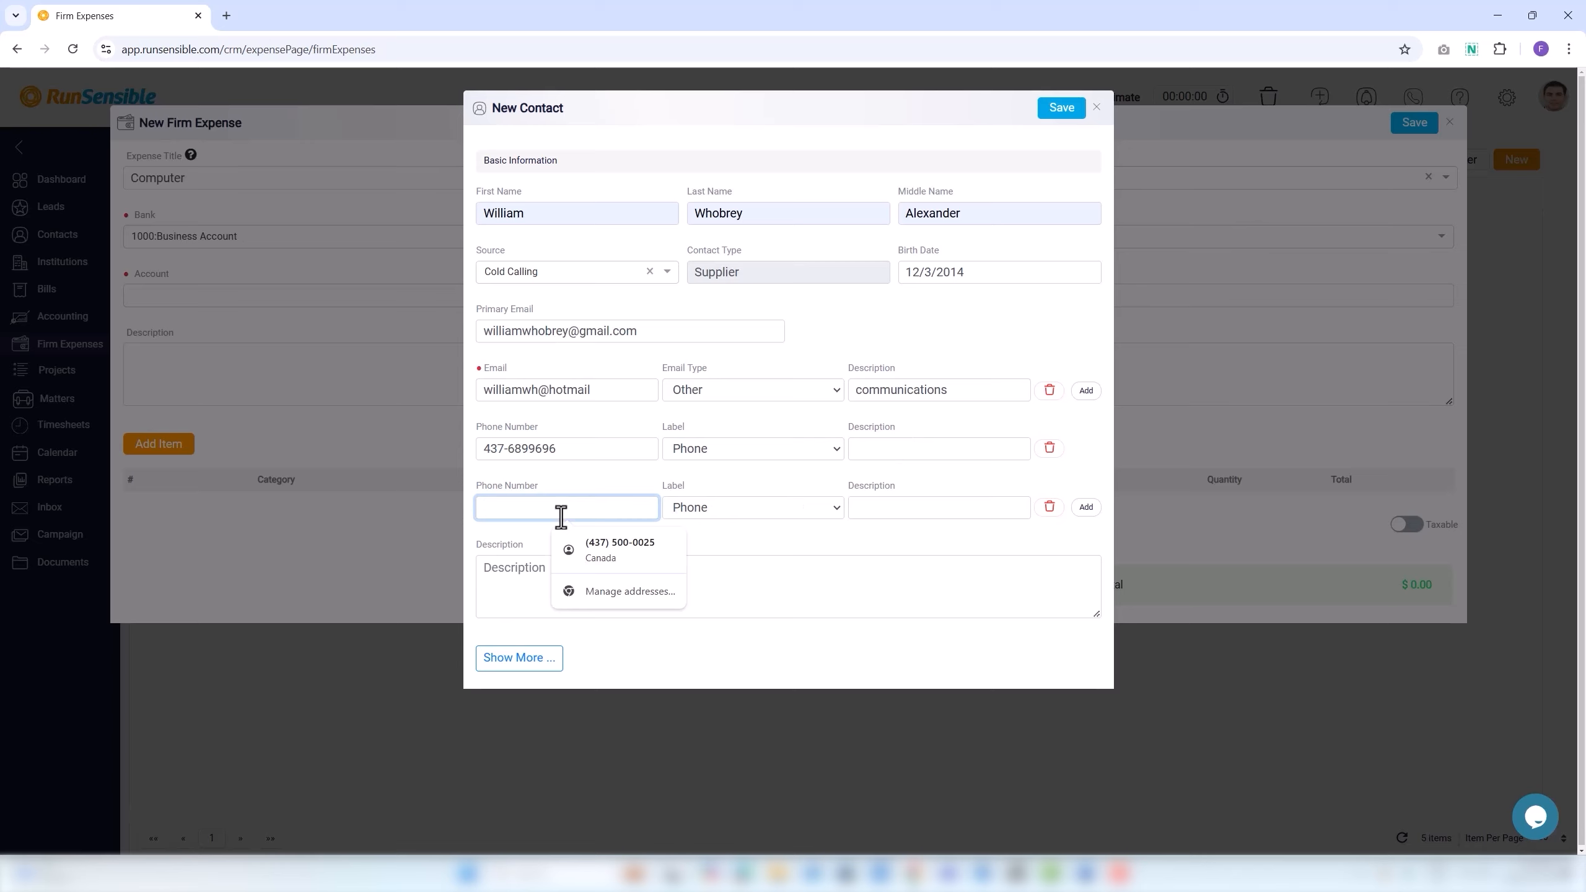
Set the description to 'it is a new contact' and reveal the additional fields.
click(500, 578)
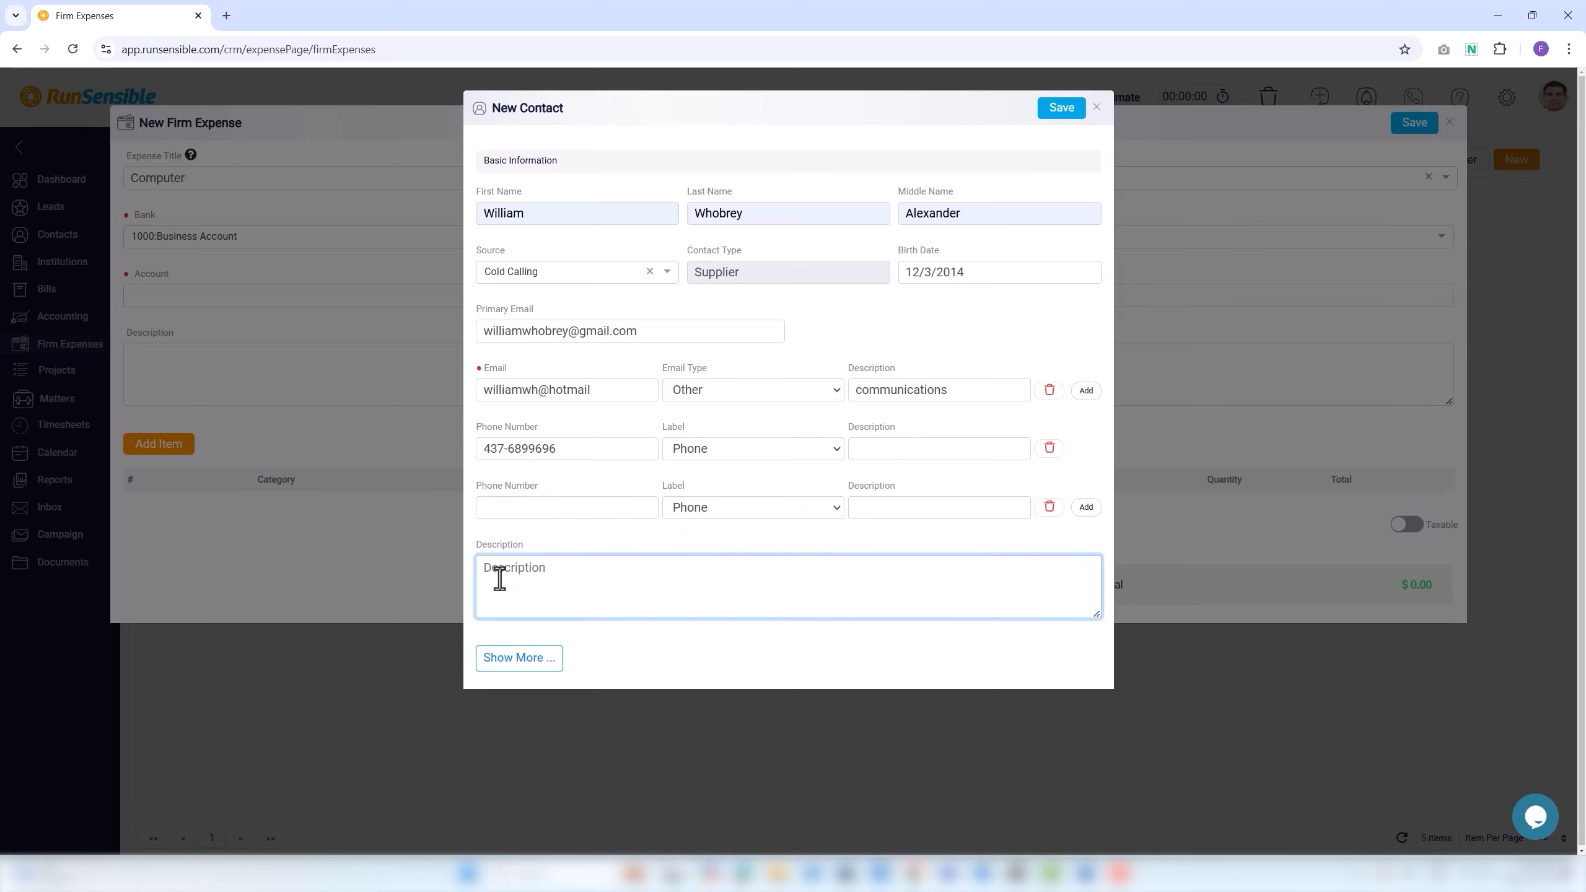
text(it is a new contact.)
click(514, 667)
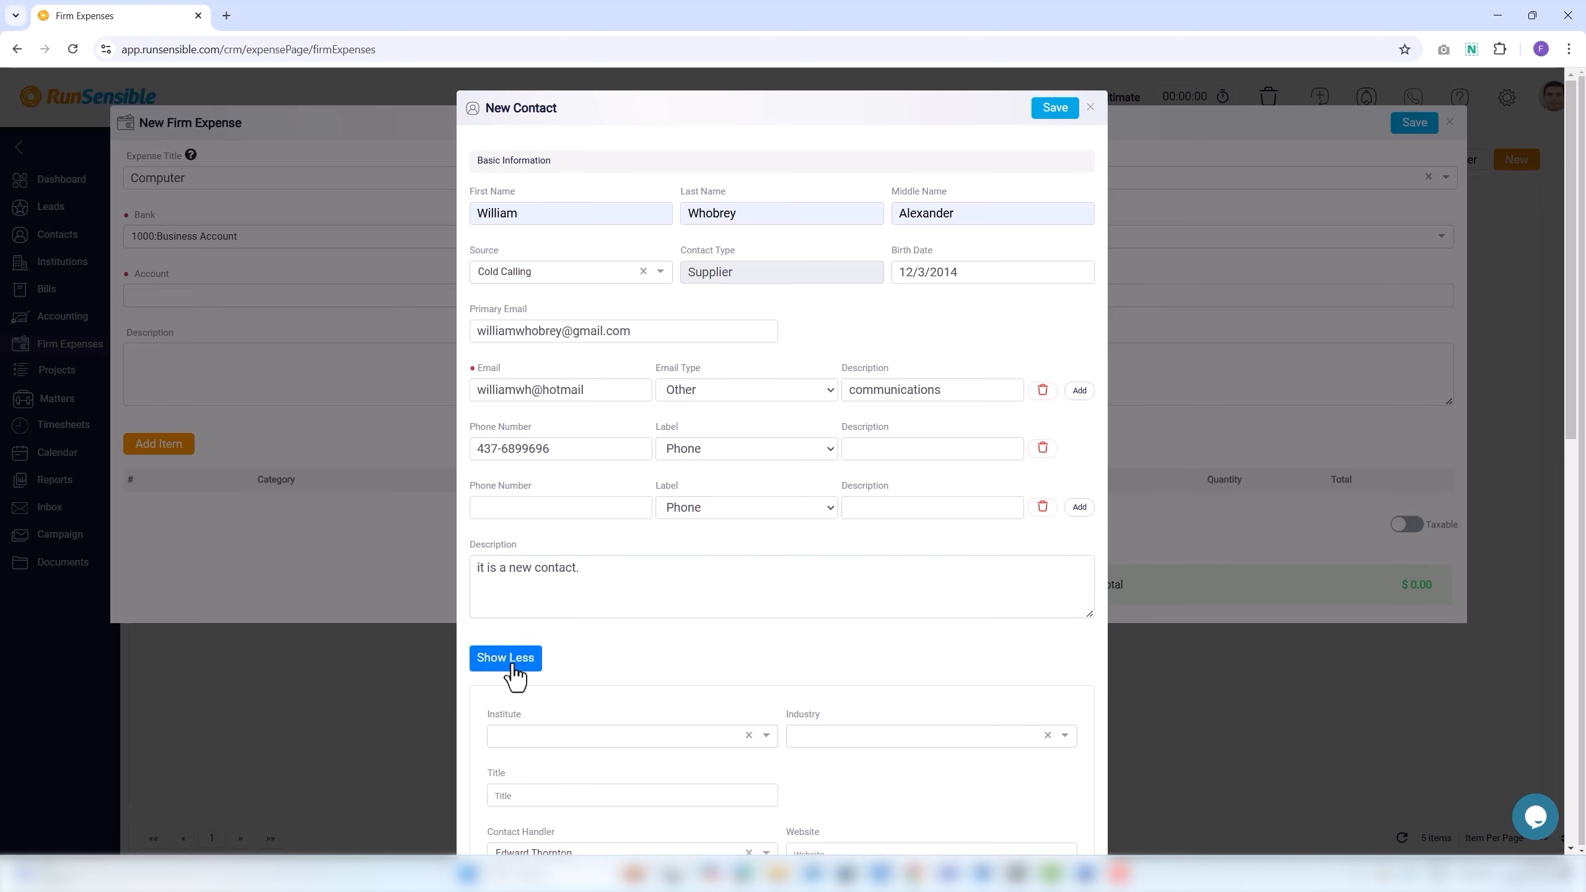
Set the institute to Lawyers Club of San Diego and industry to Alternative Medicine.
scroll(518, 711, down, 1)
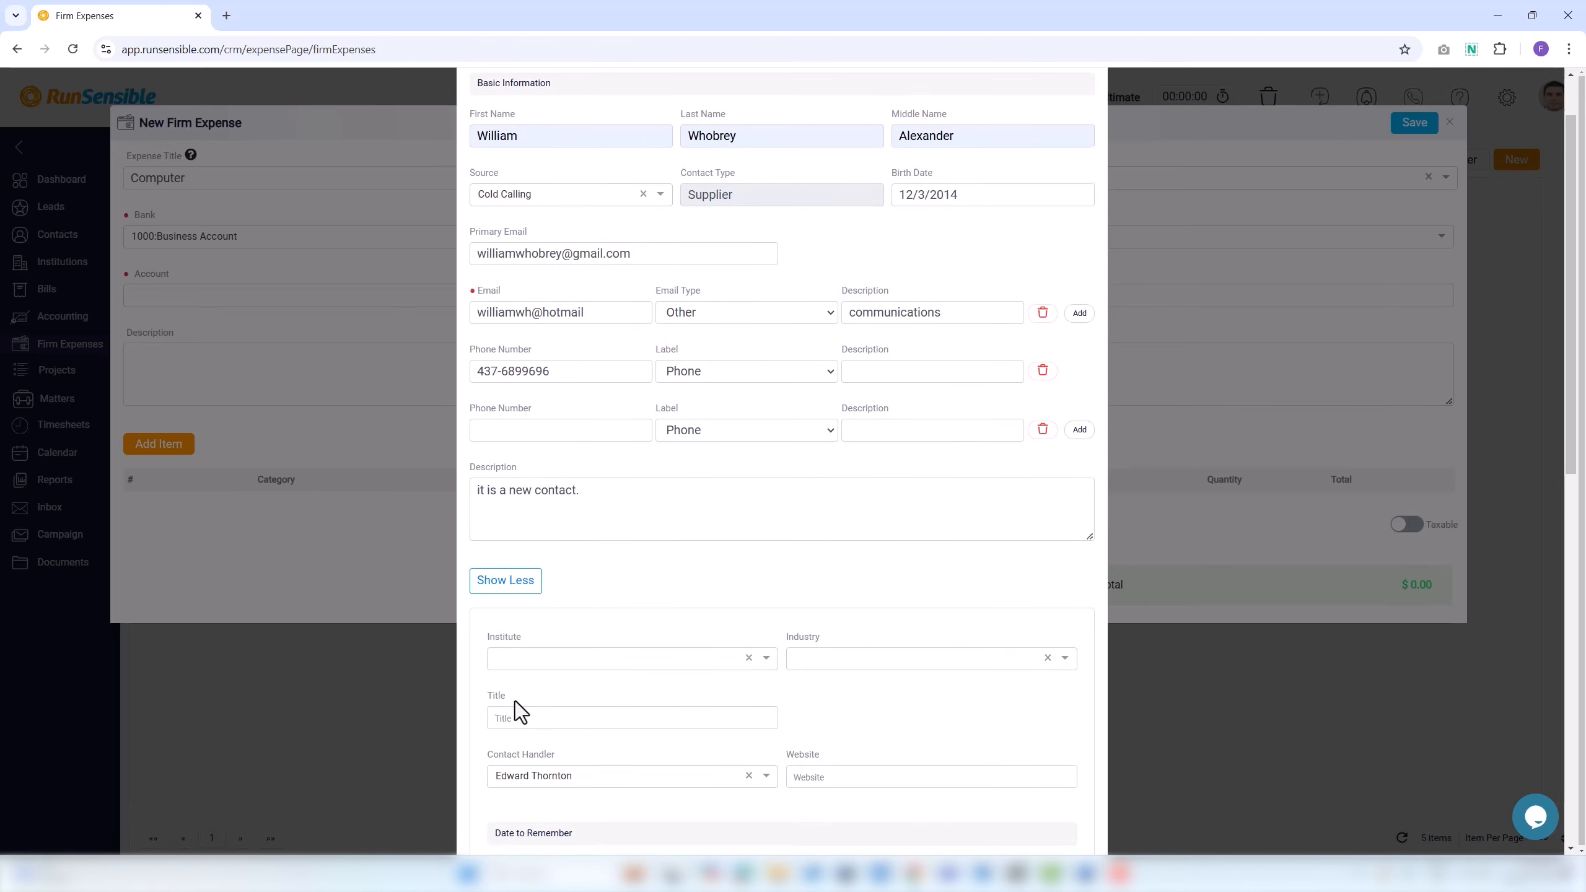
scroll(517, 702, down, 1)
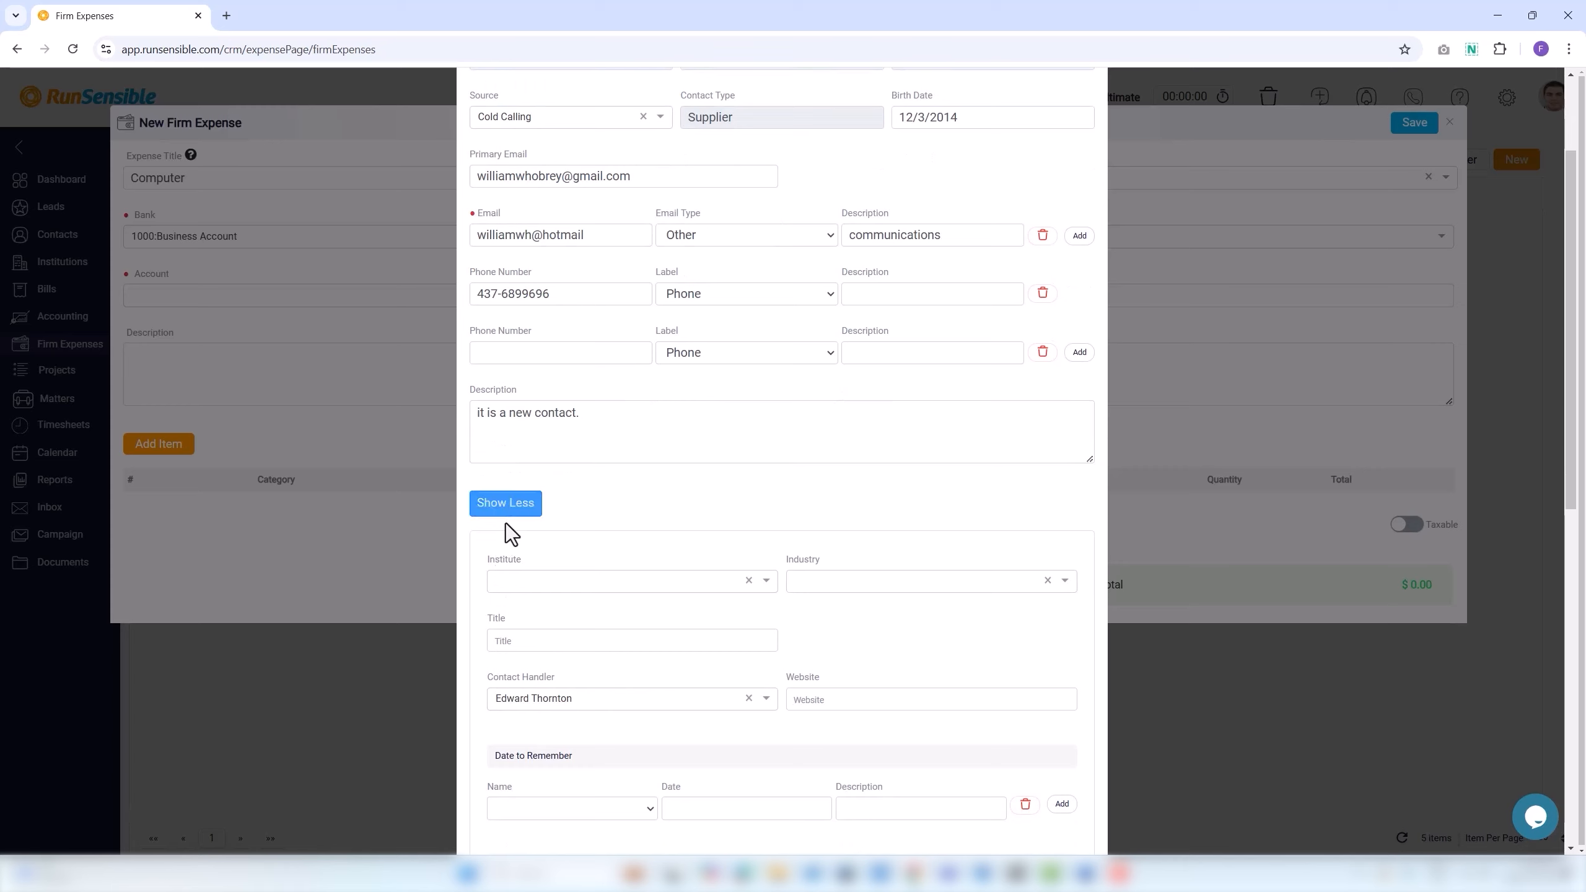
click(506, 582)
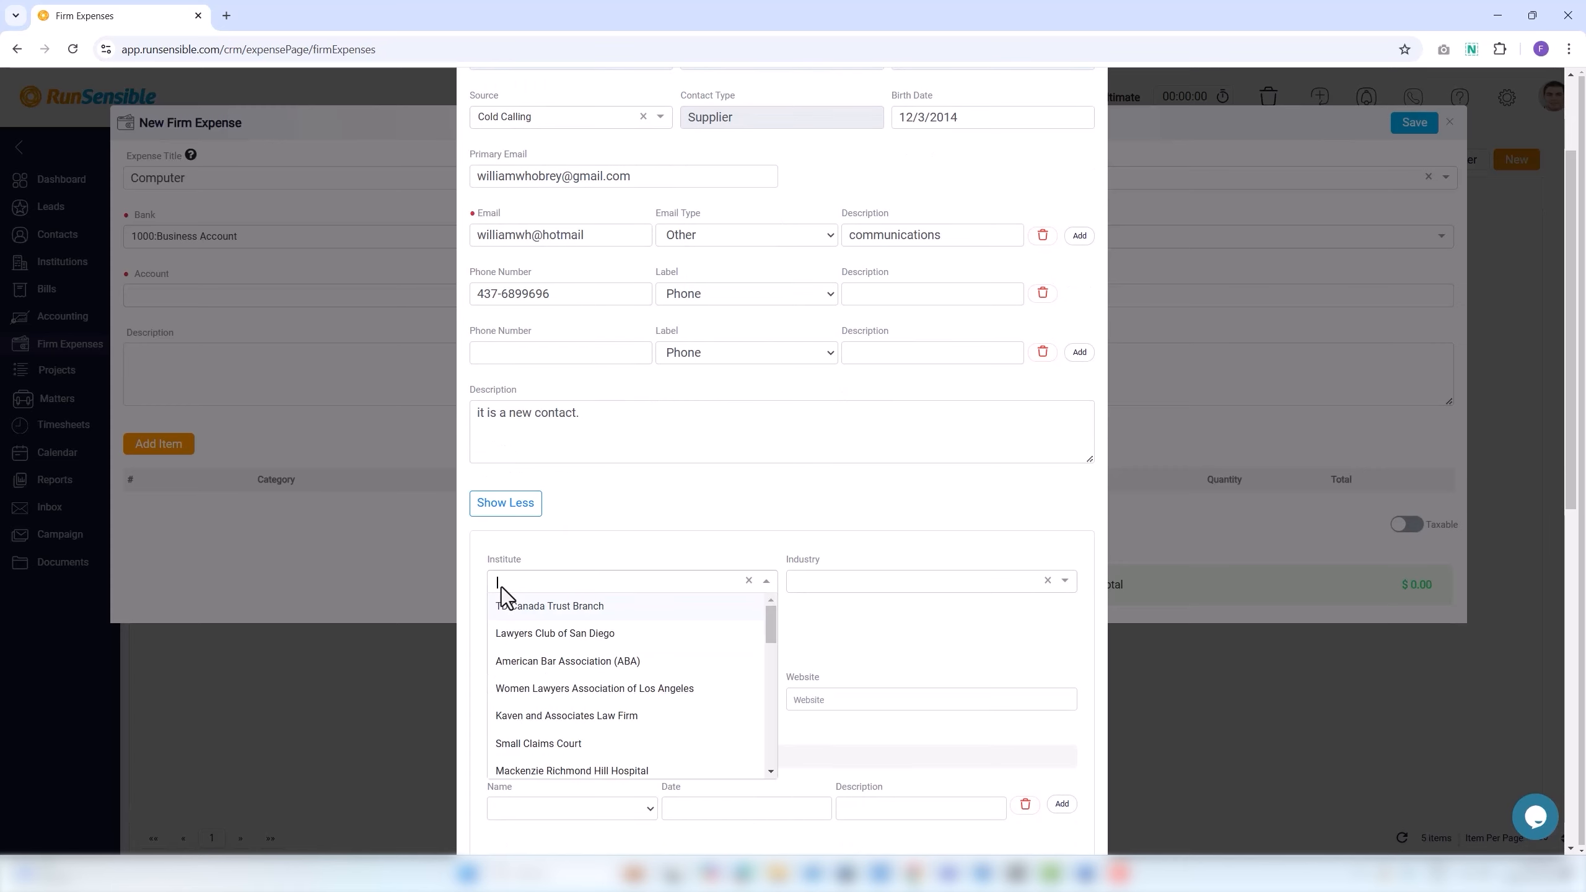
click(512, 635)
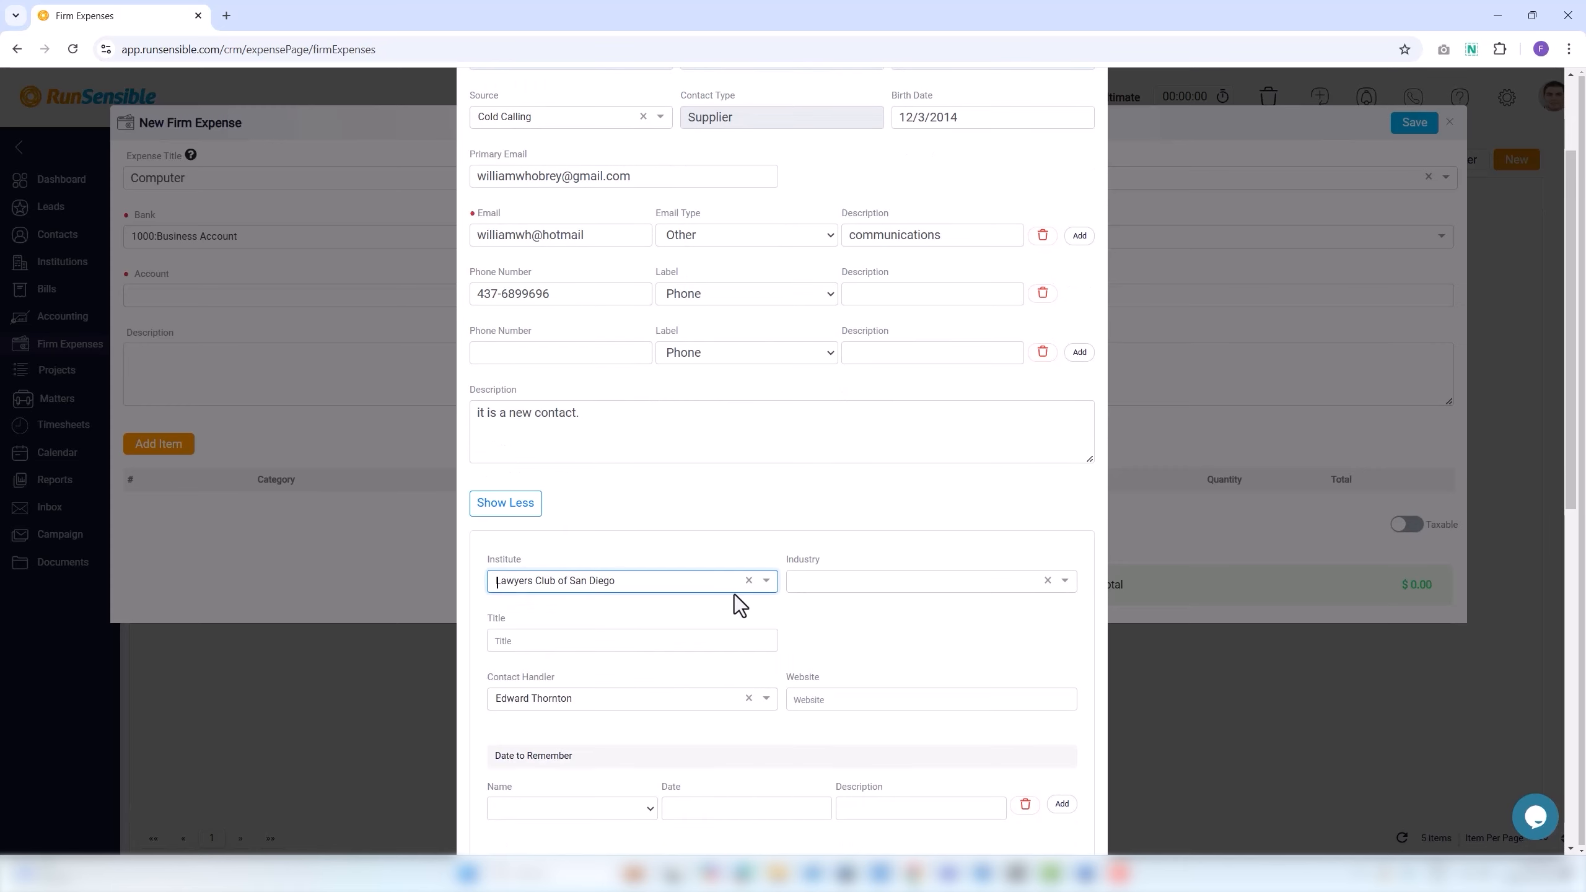
click(803, 583)
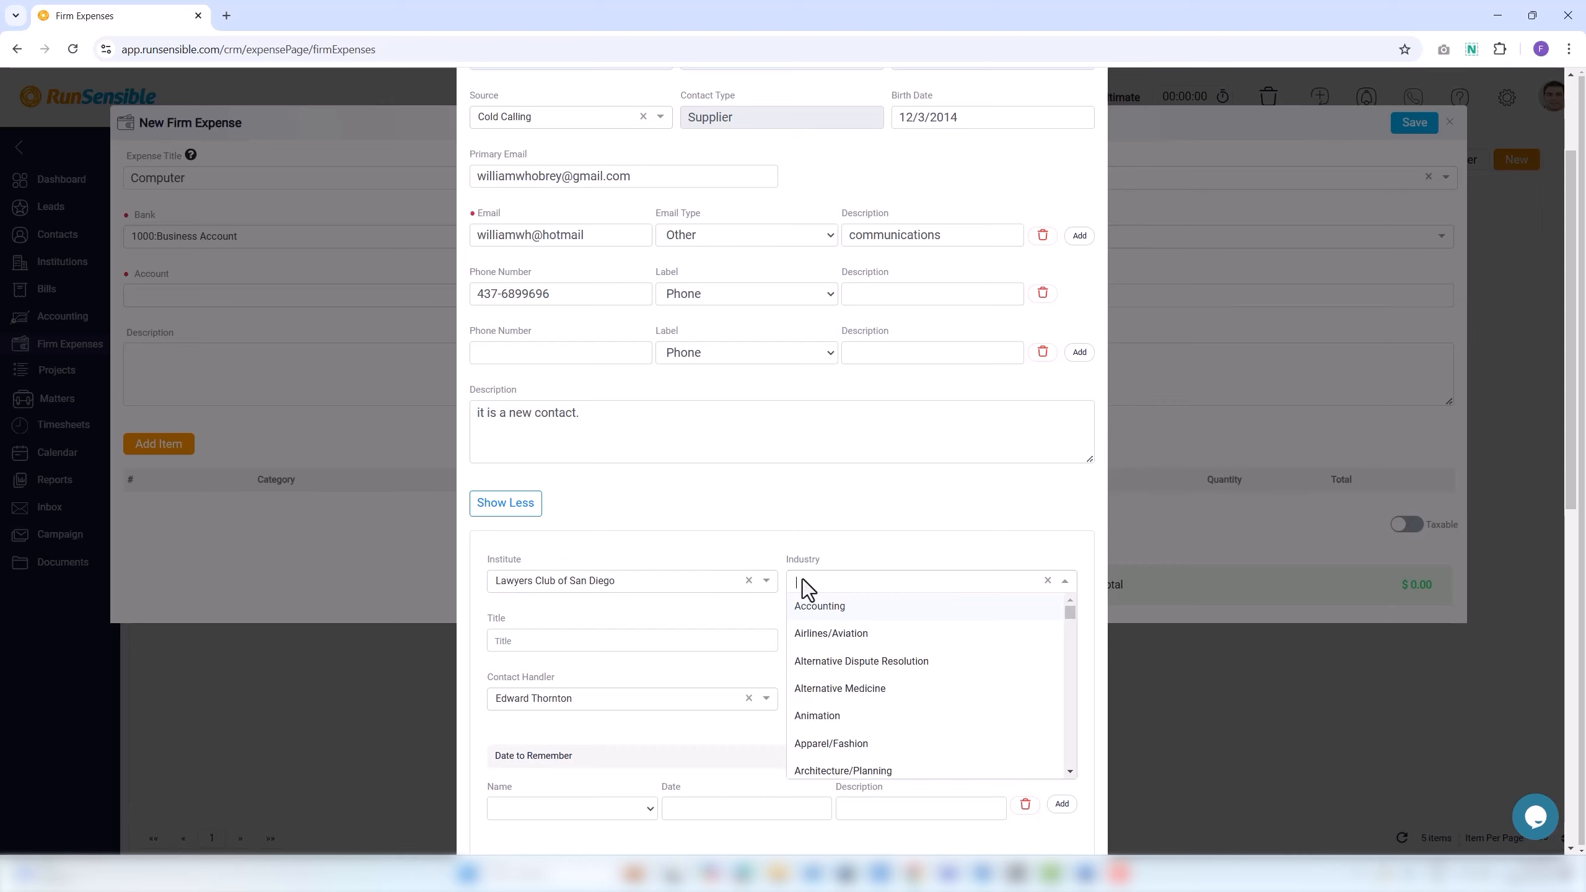
click(833, 697)
Set the title to Lawyer, keep the contact handler, and enter the contact's website.
click(556, 641)
text(La)
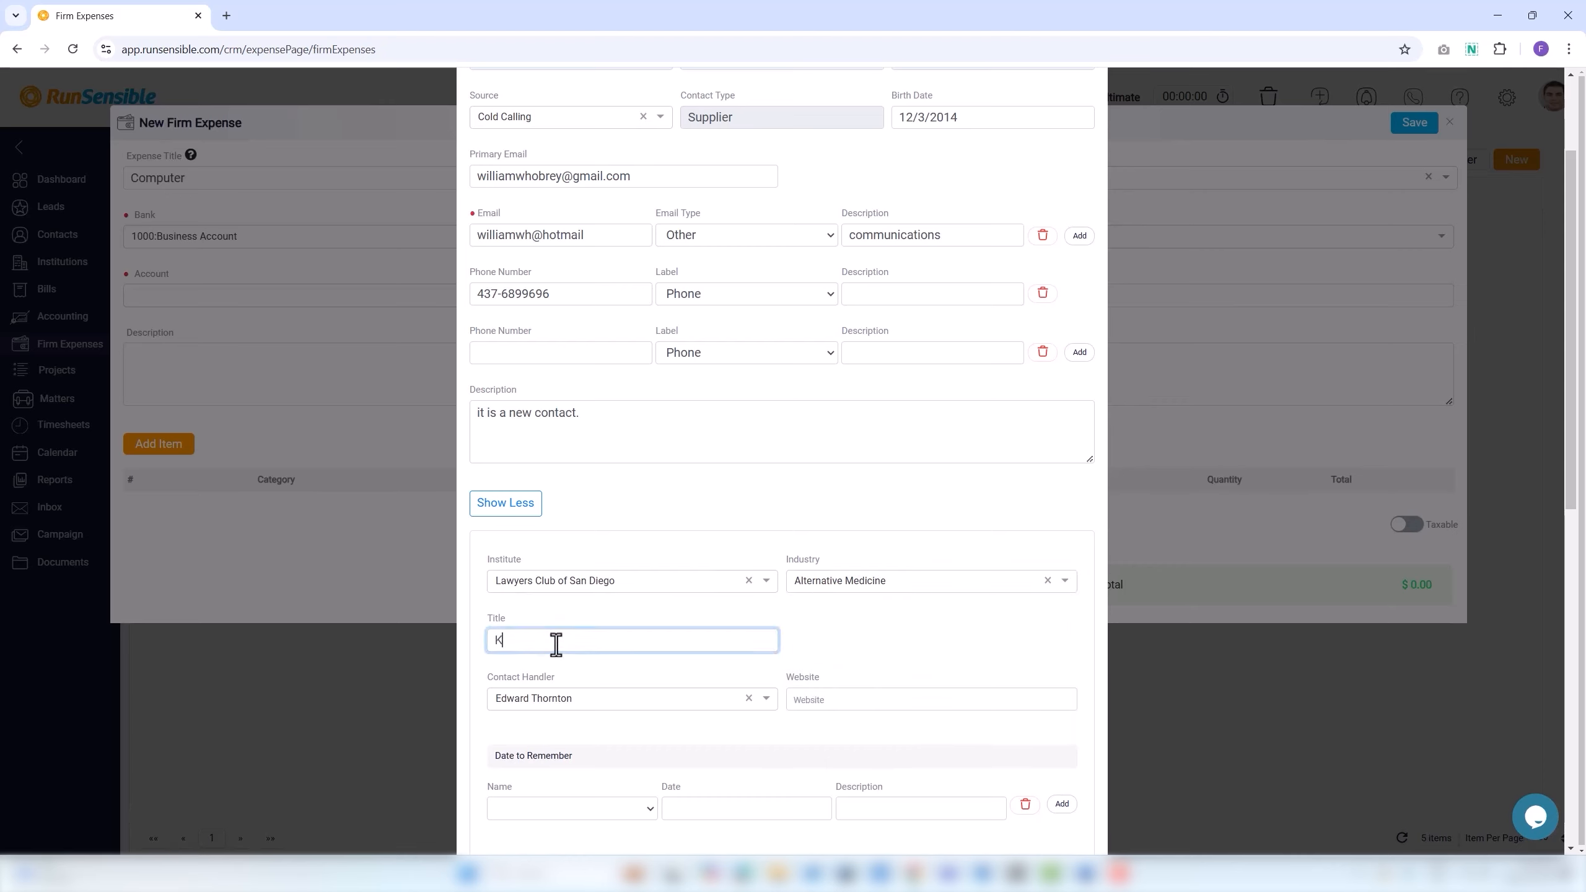
text(wyer)
click(555, 701)
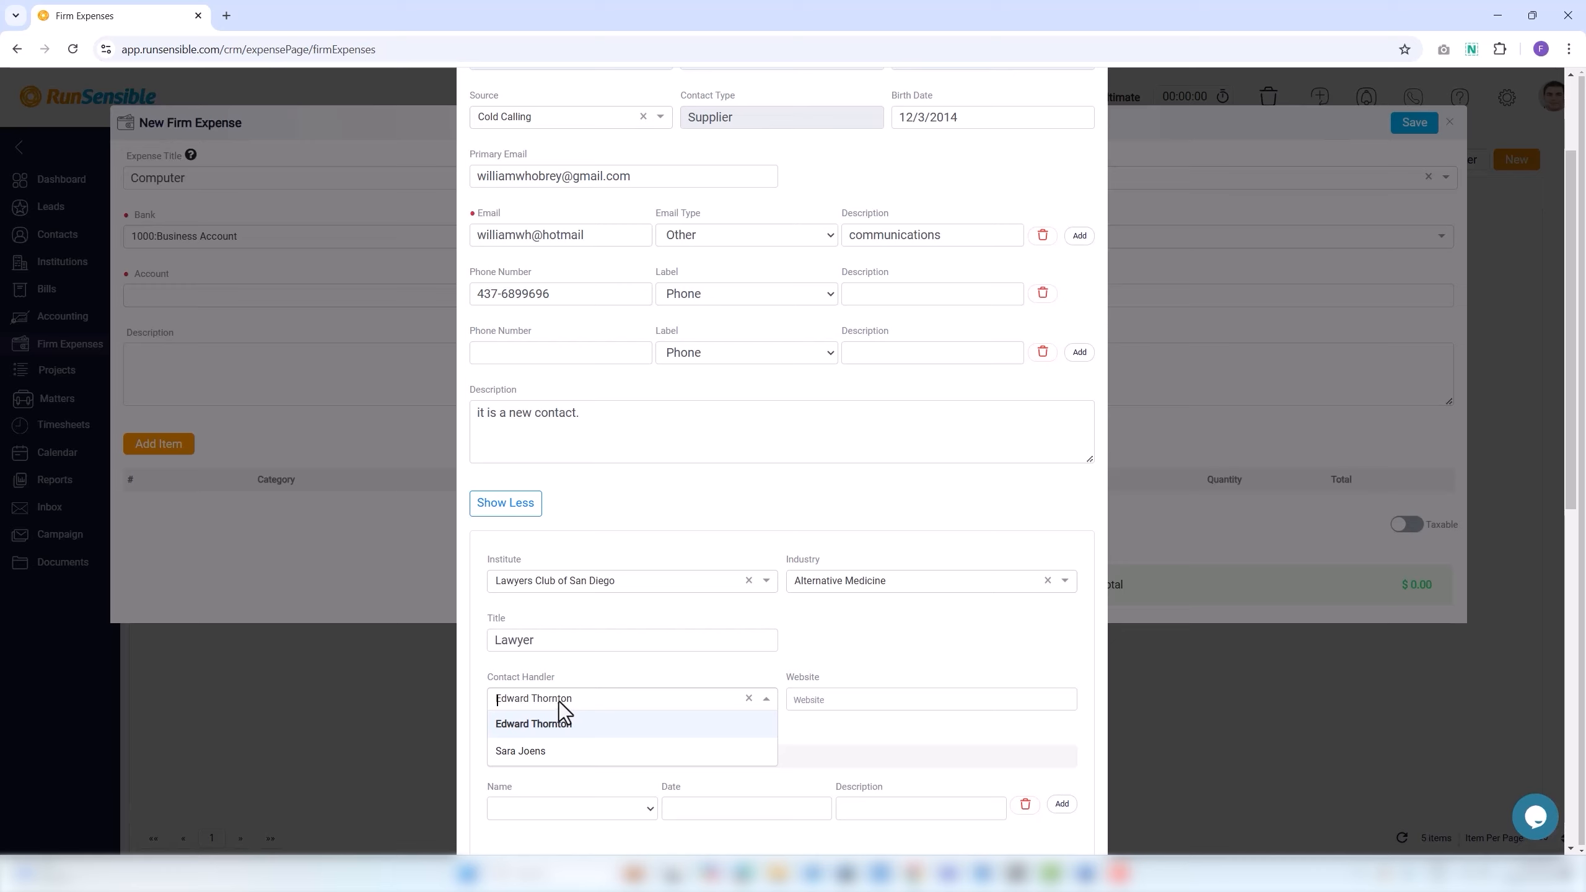
click(821, 700)
text(www.william)
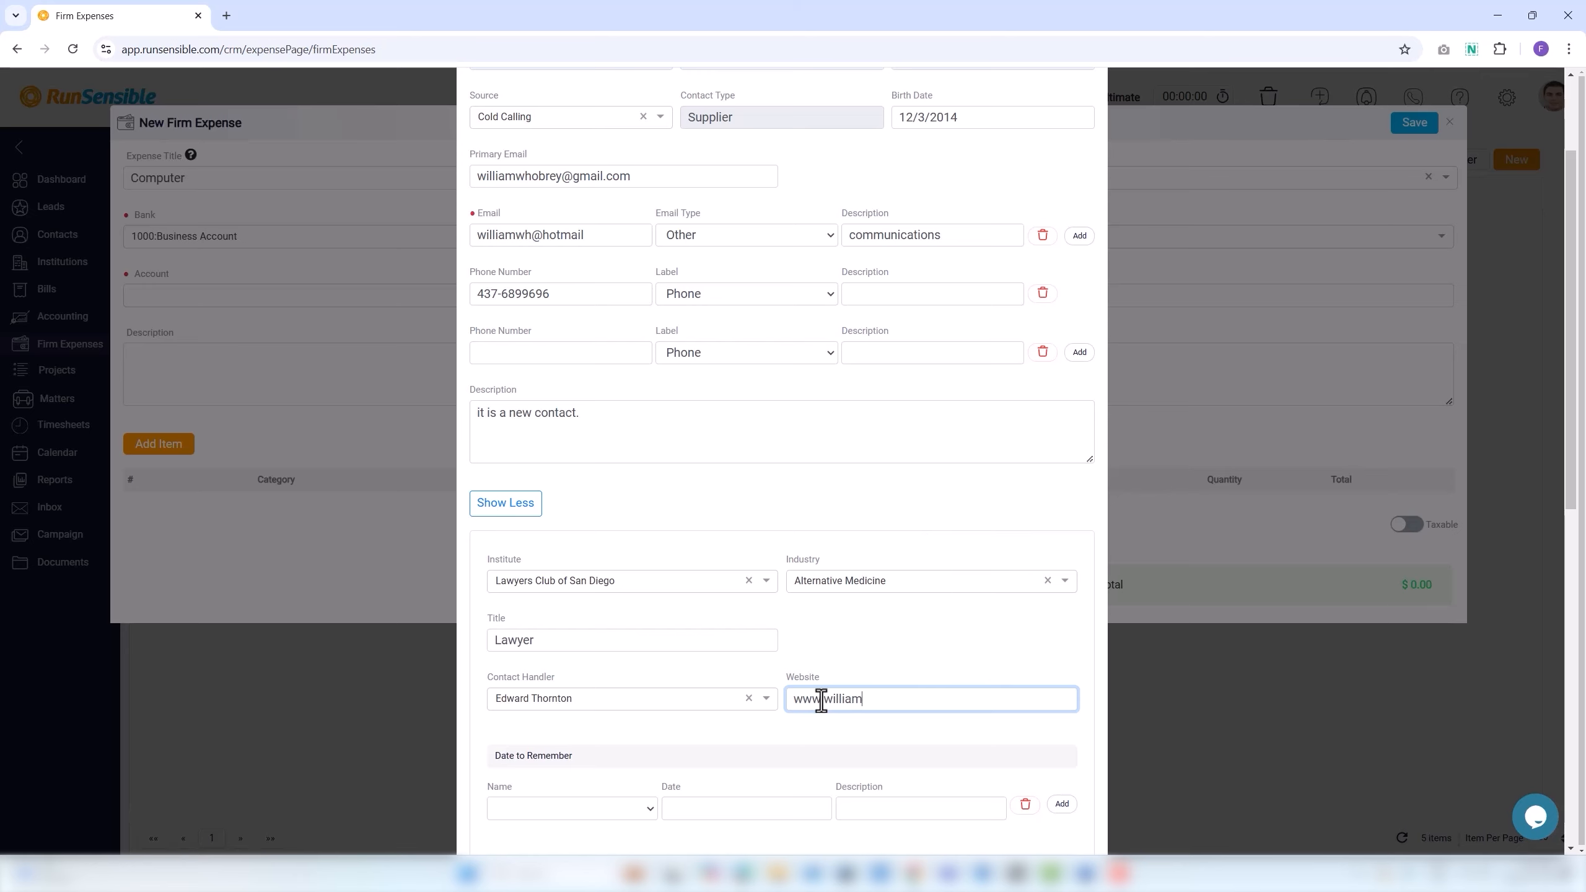
text(associates.com)
scroll(711, 737, down, 1)
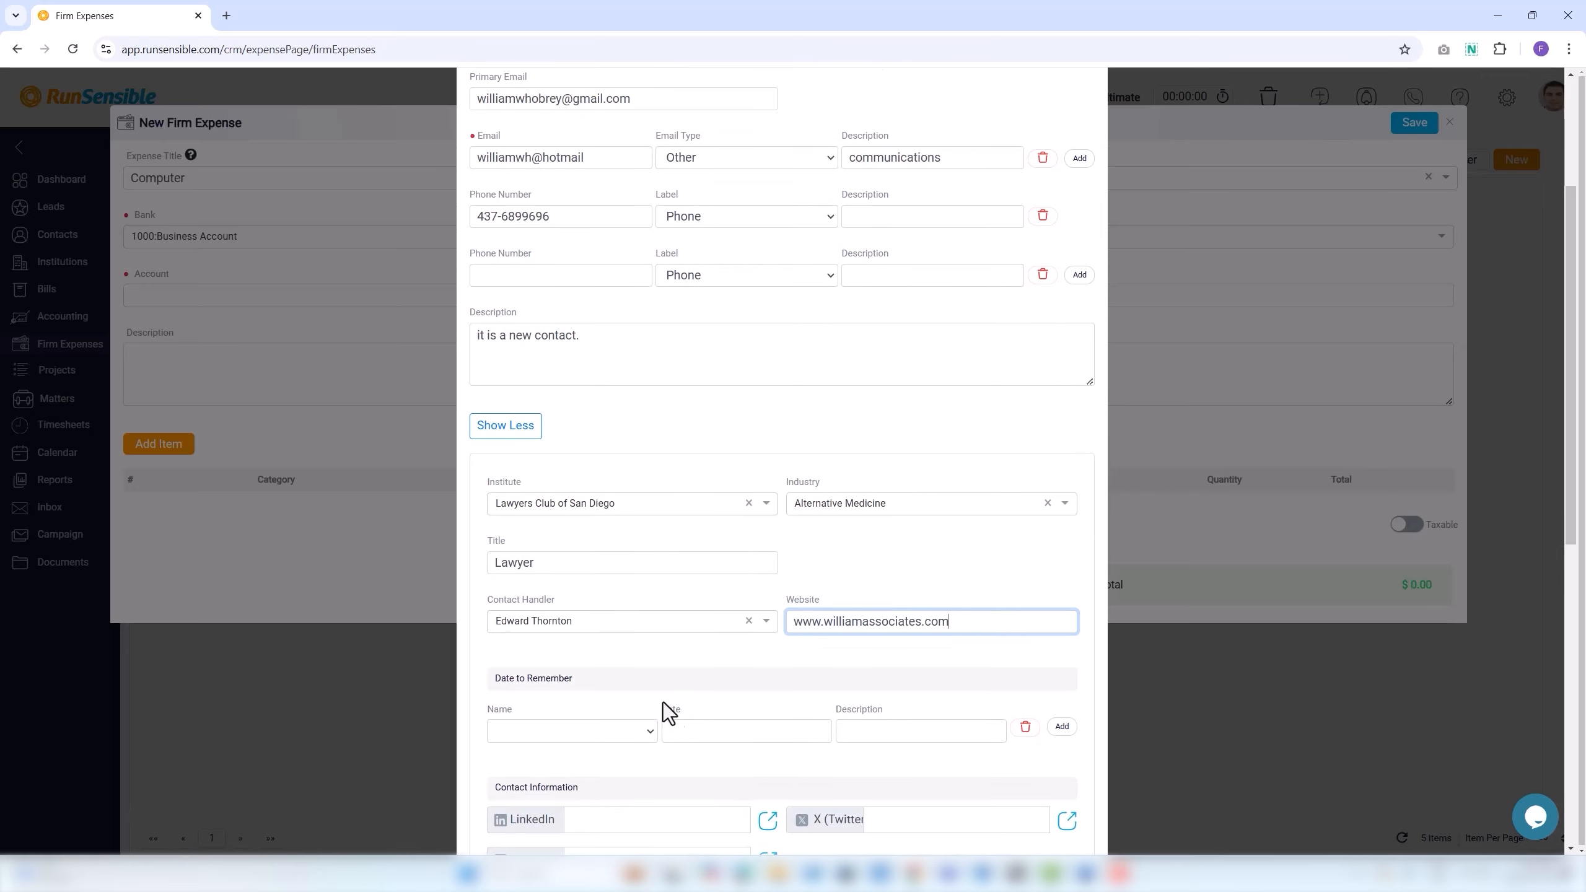
click(498, 678)
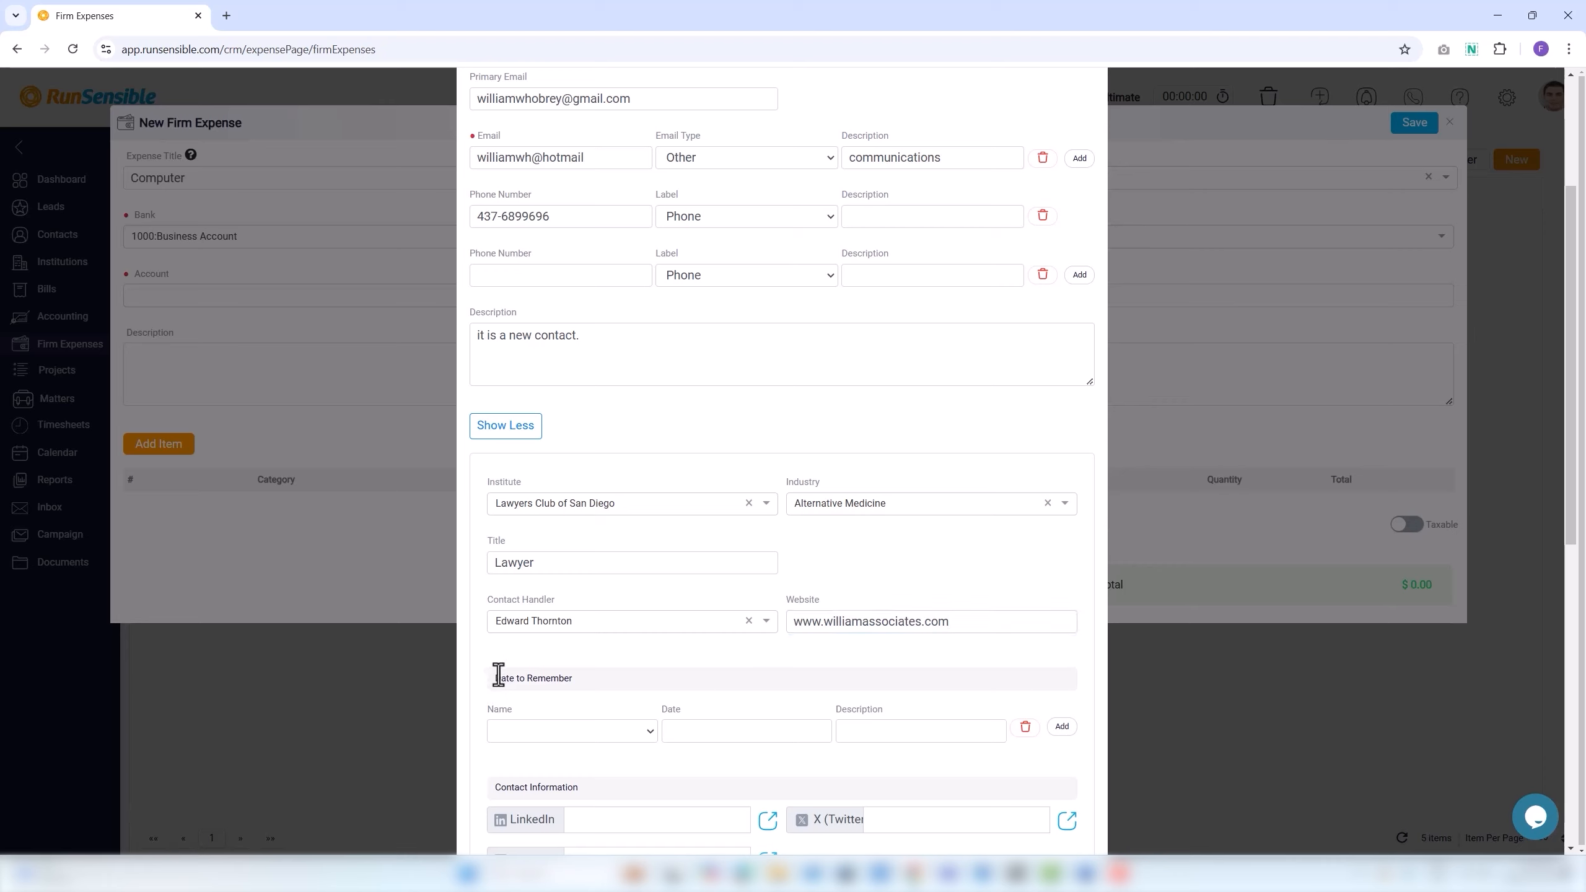
Add a Birthday date to remember on 9/12/2024 plus an extra empty date row.
click(498, 734)
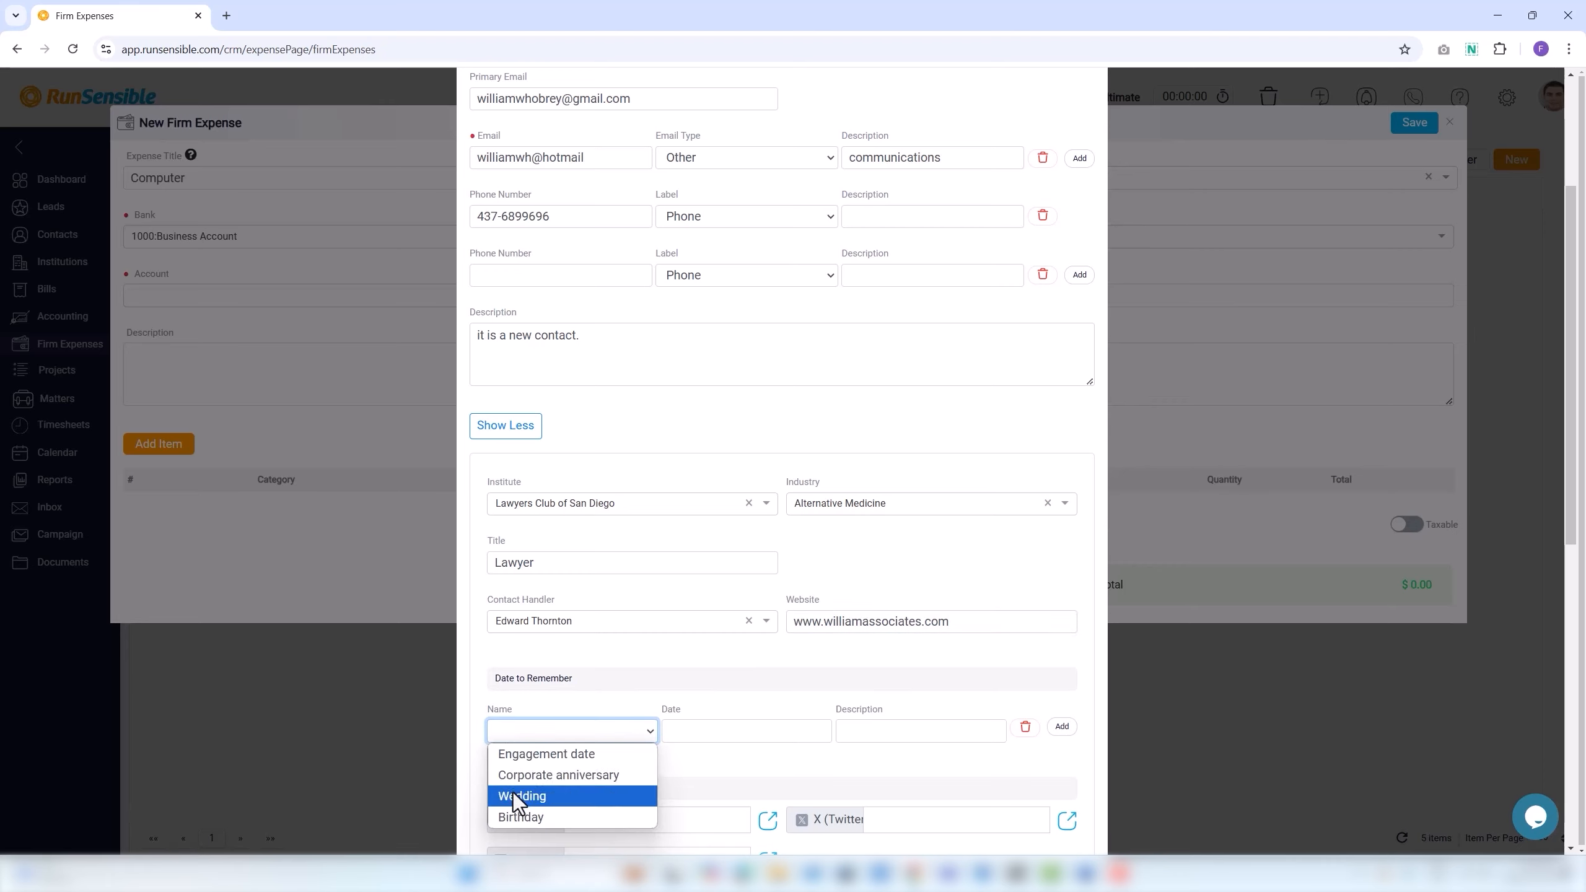
click(519, 818)
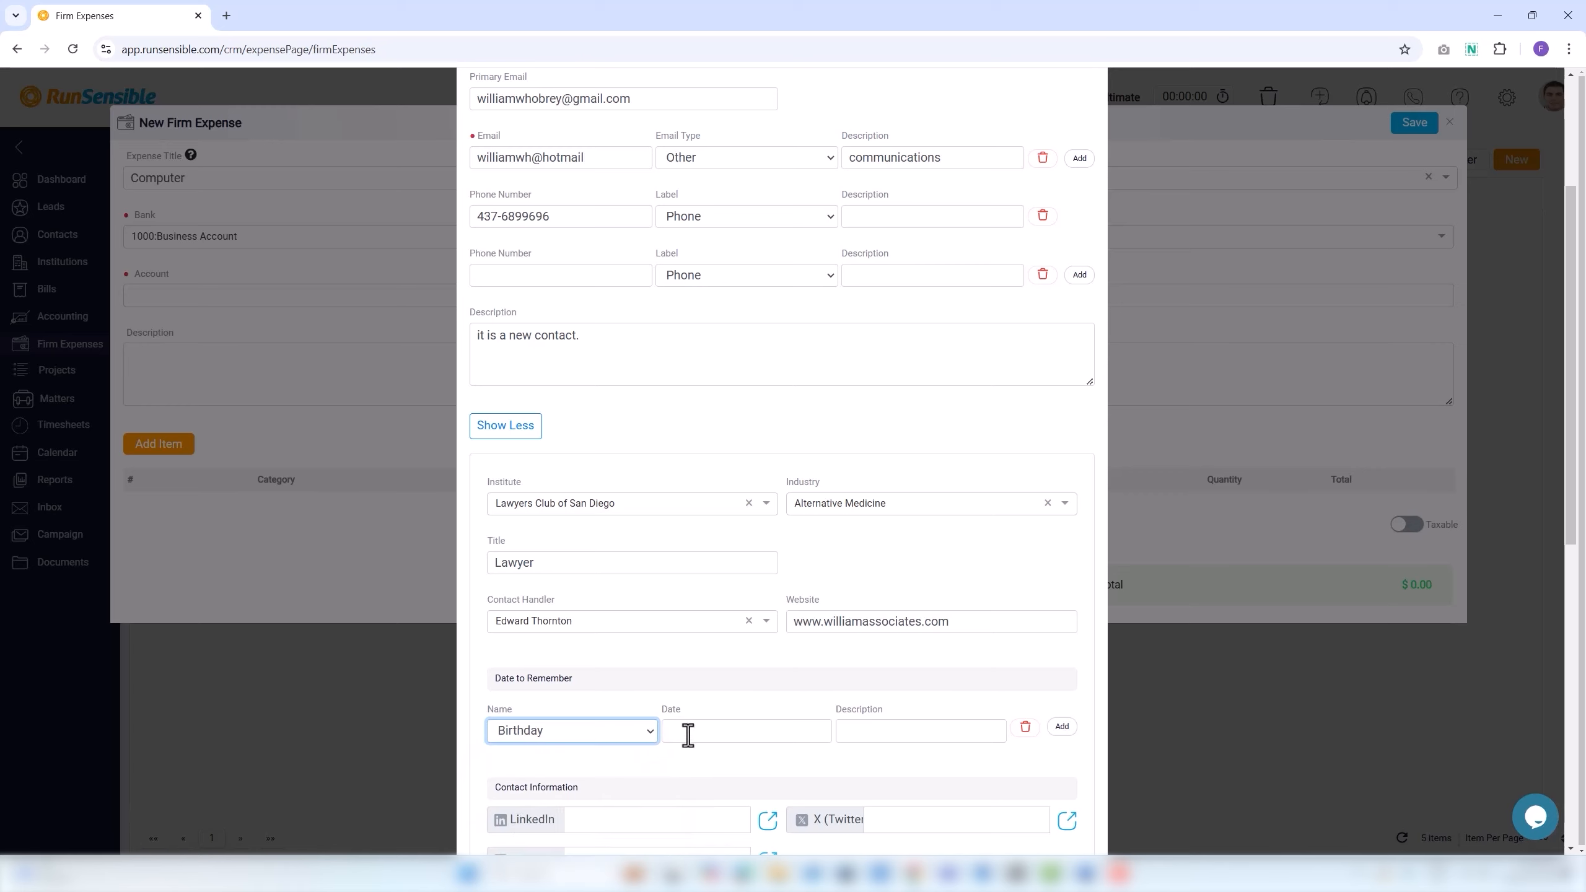
click(687, 734)
click(679, 613)
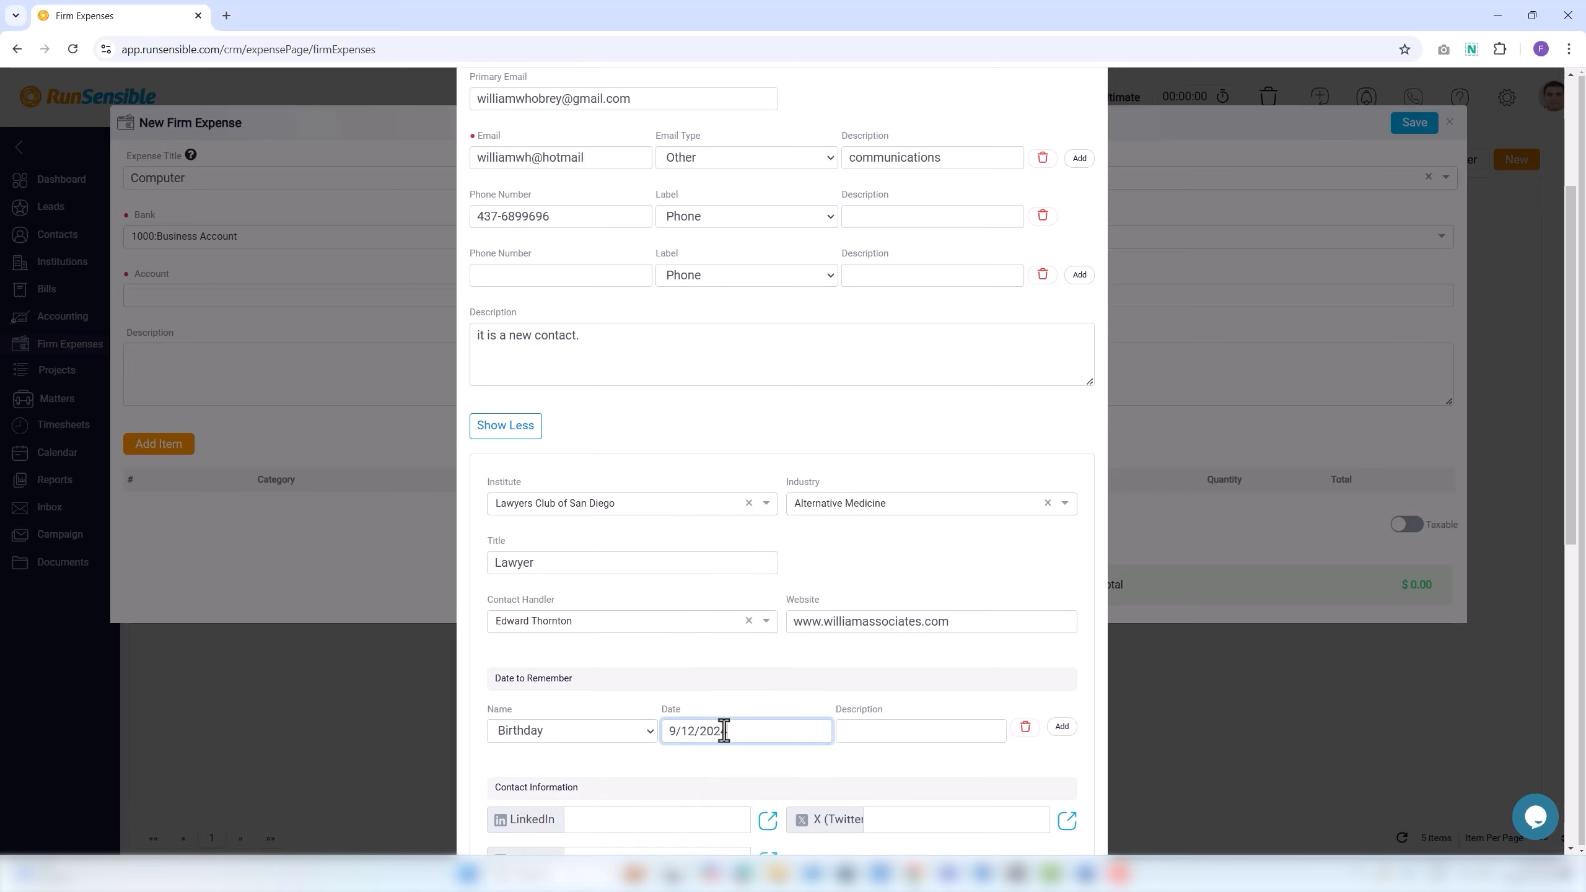
click(868, 729)
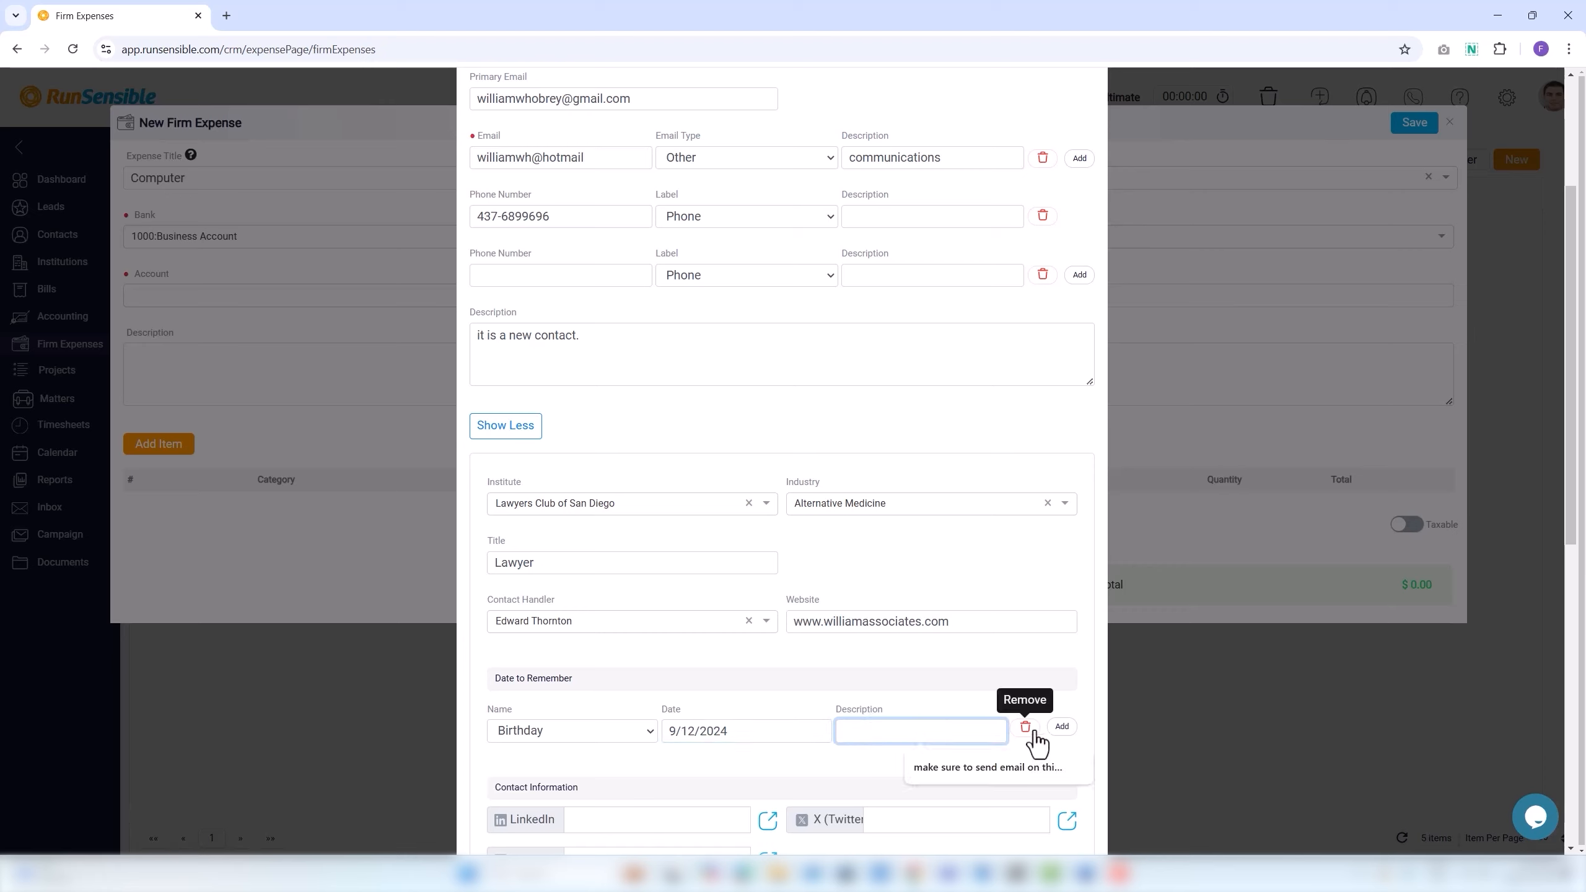
click(897, 753)
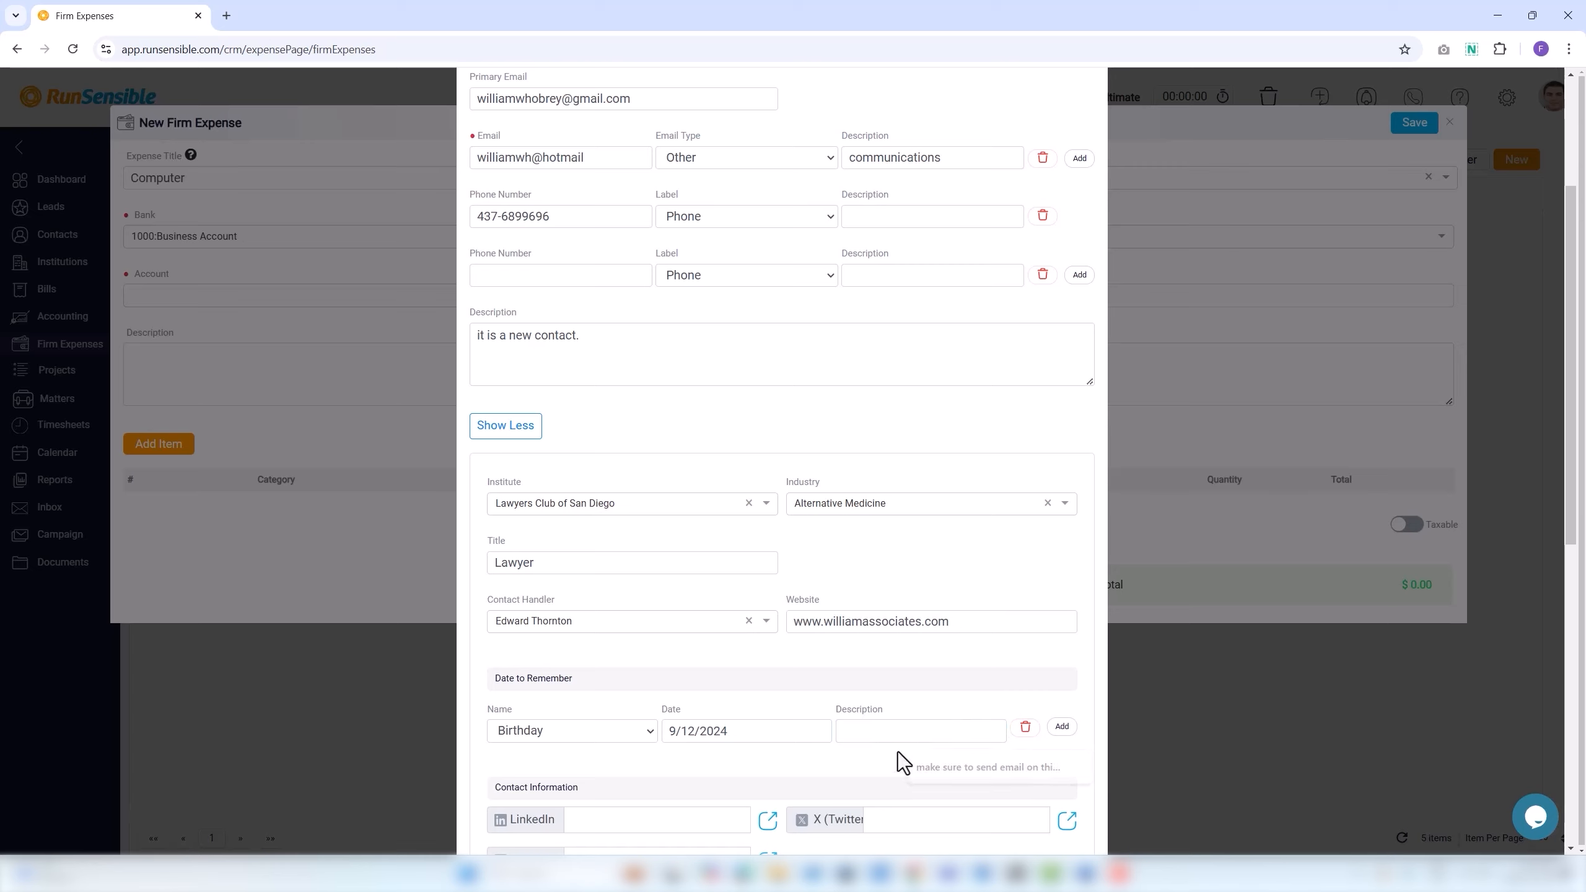
click(1065, 731)
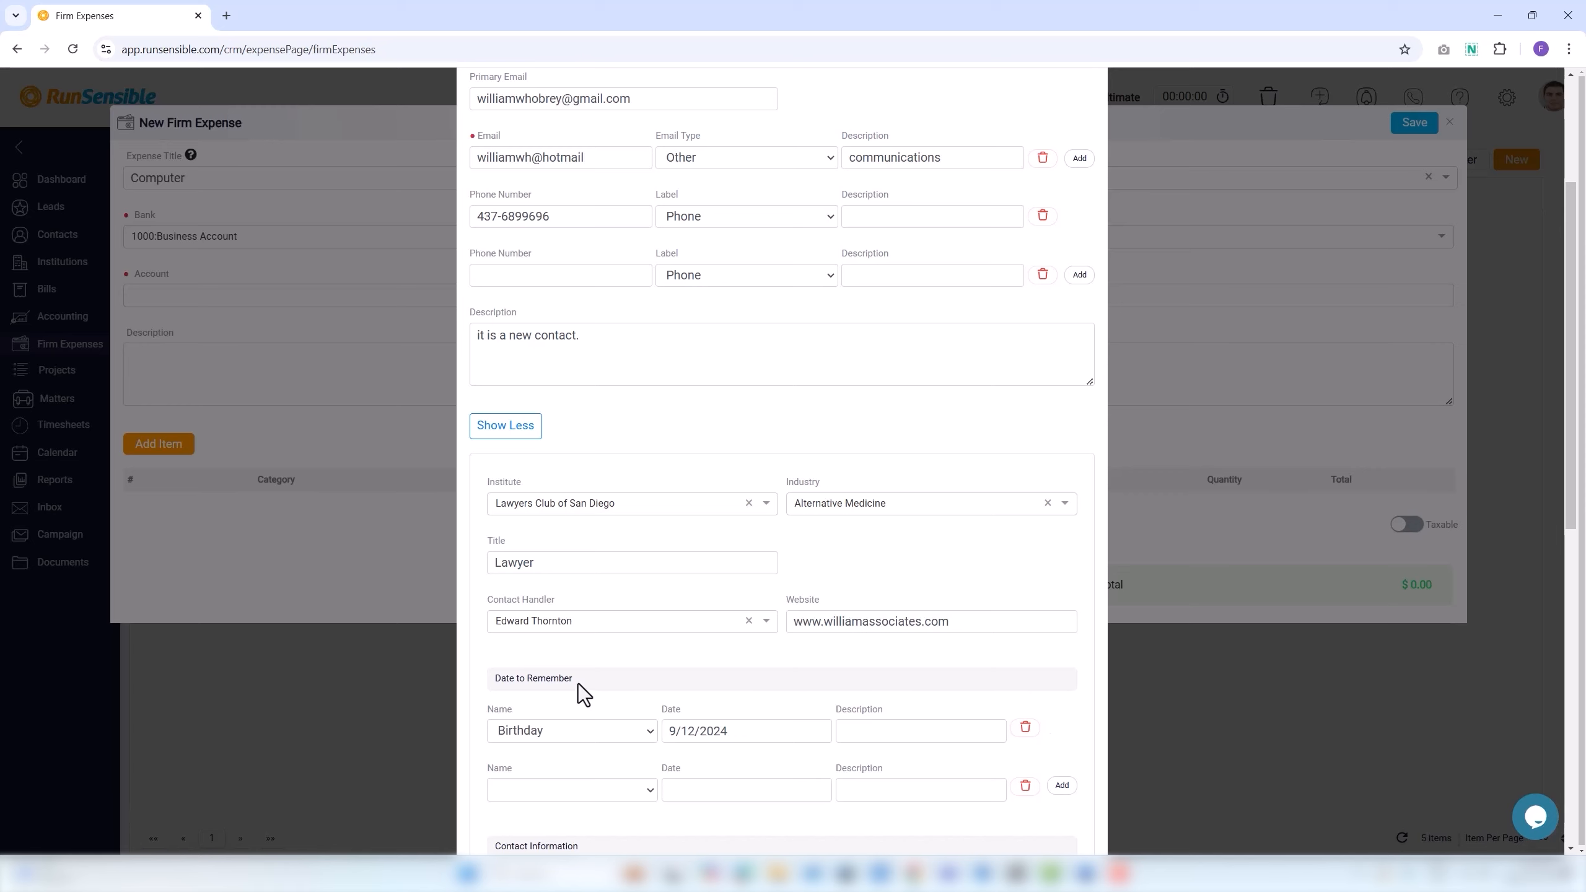
scroll(621, 644, up, 10)
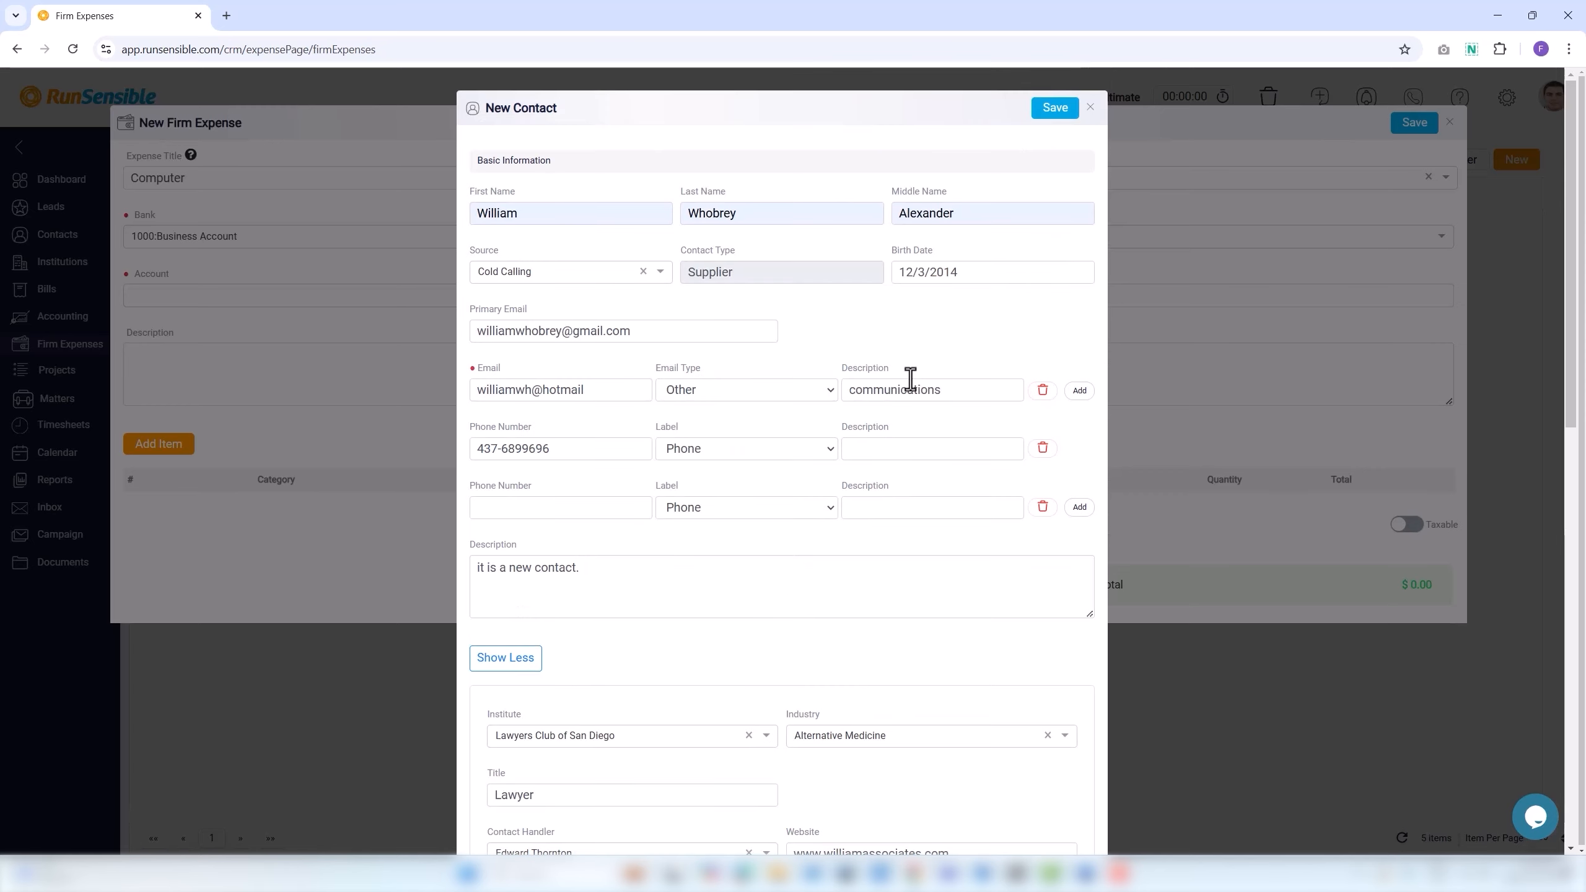
Save the new contact, close the expense form, and open Date to Remember Types settings.
click(1073, 110)
click(1449, 122)
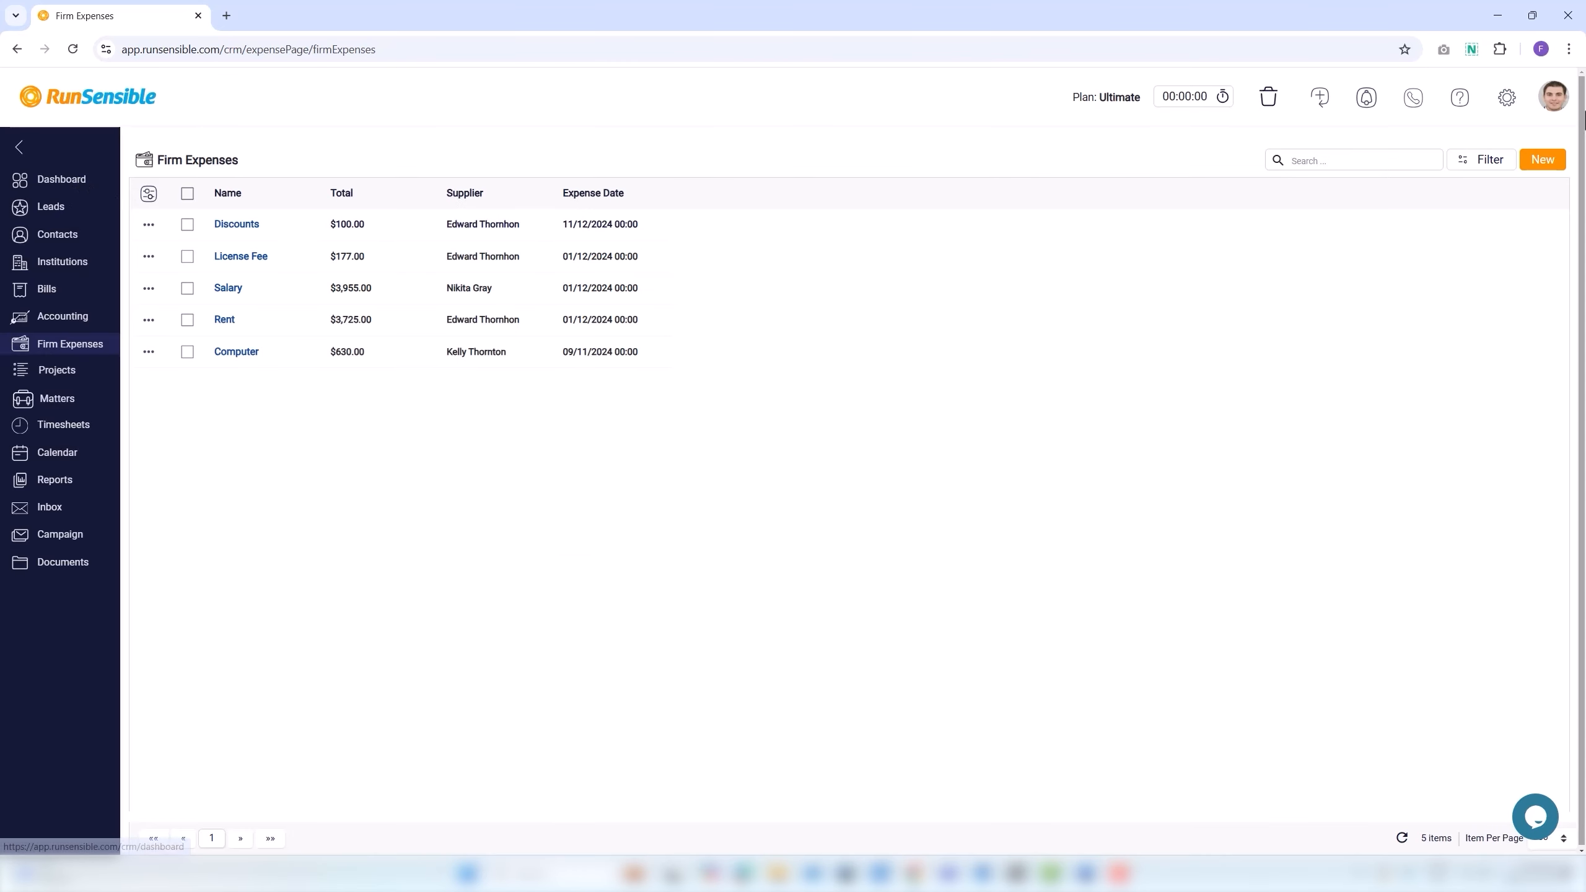
click(1505, 106)
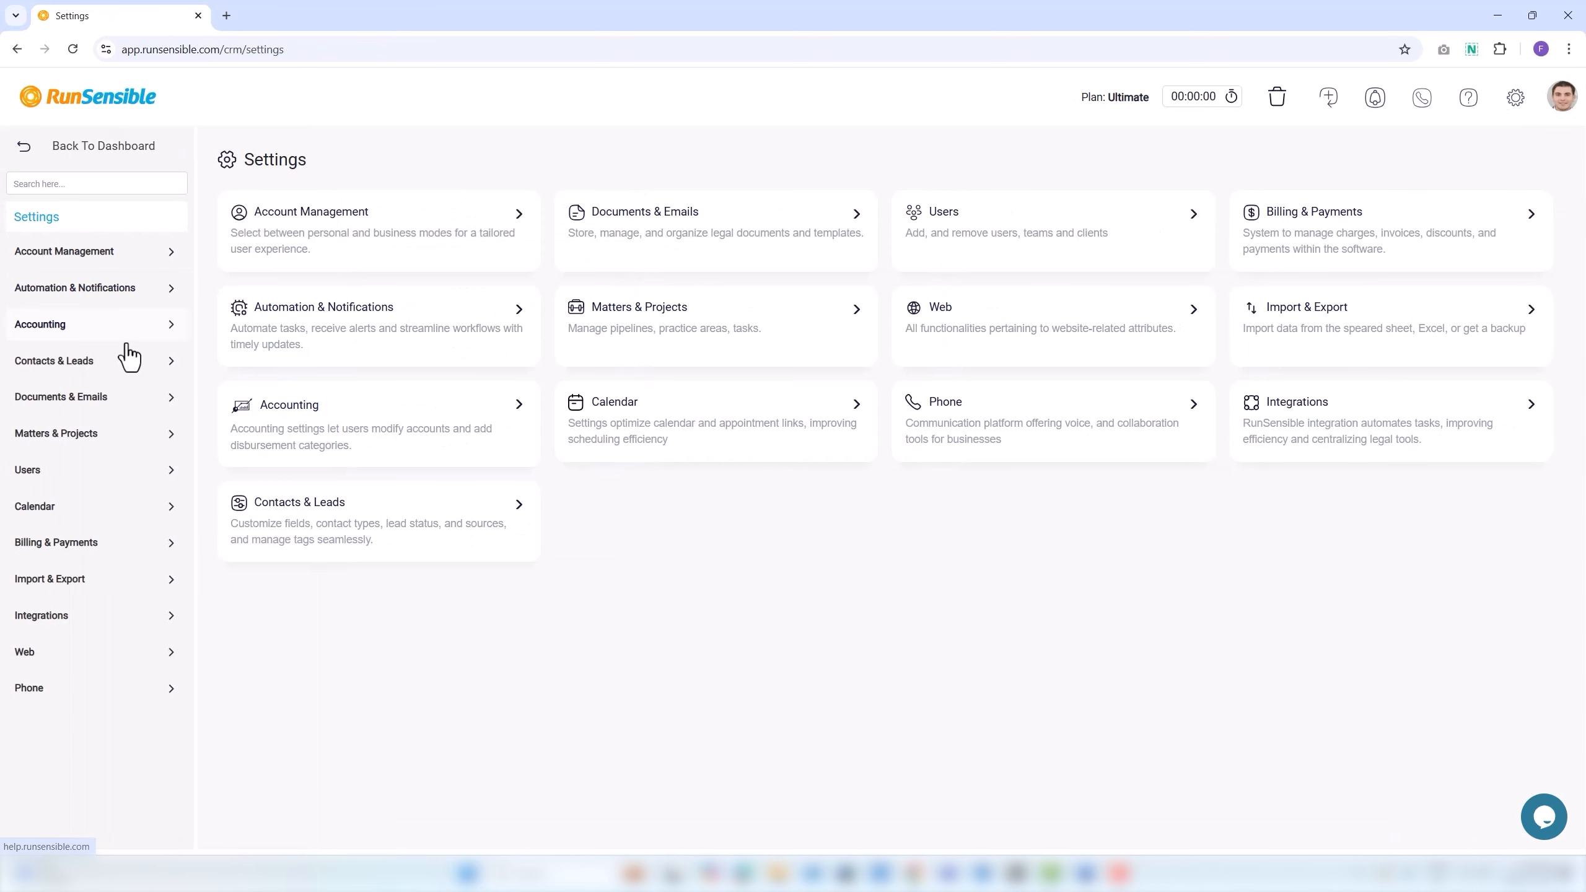
click(89, 297)
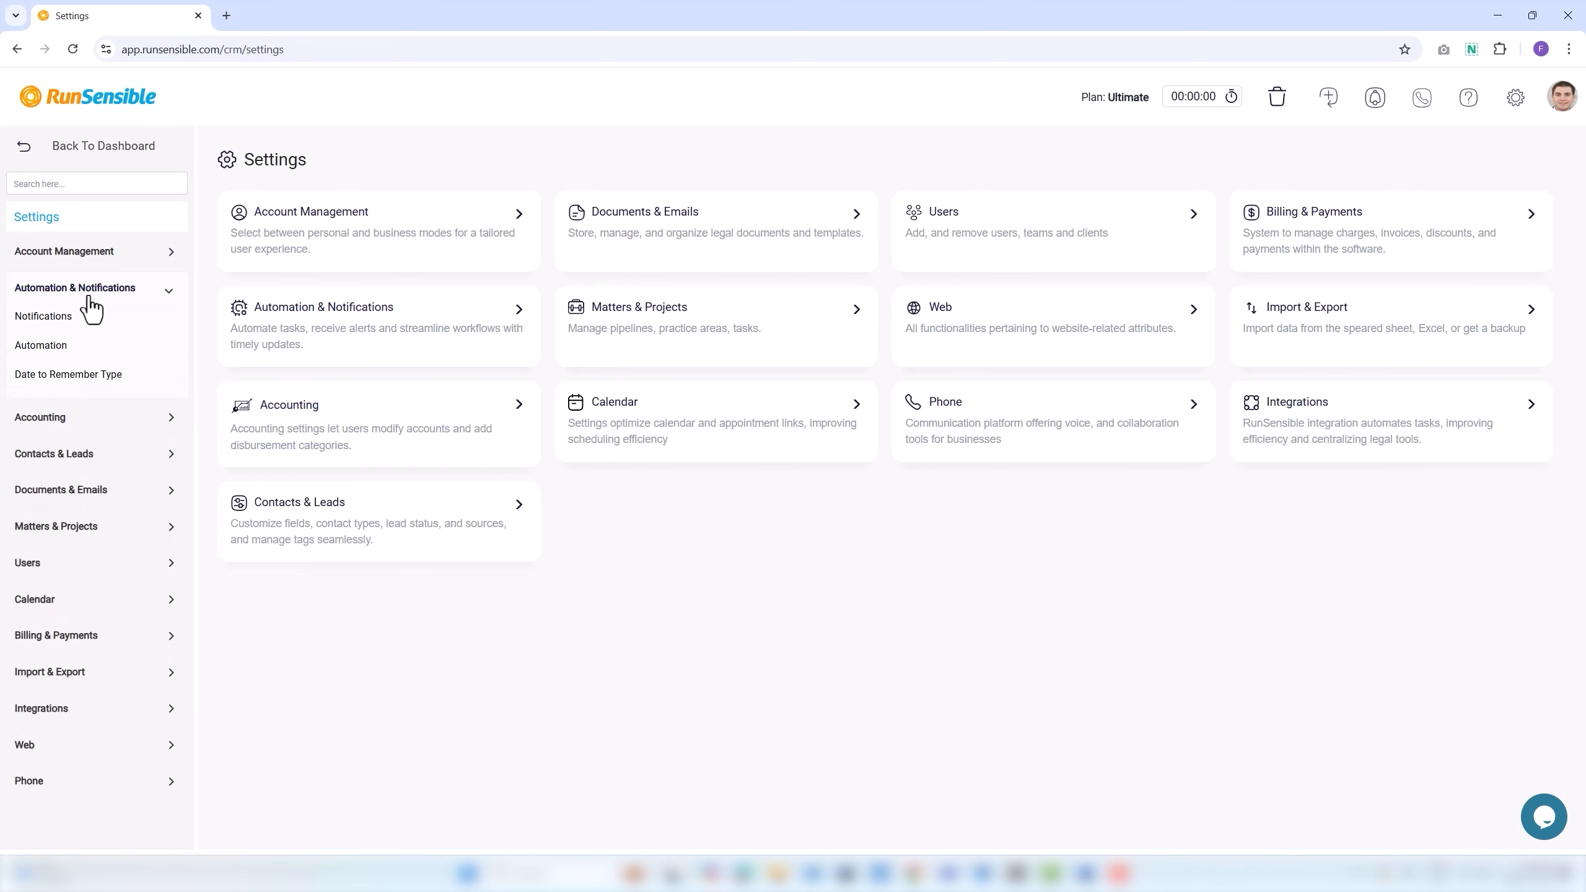
click(73, 389)
Add a 'Corporate Establishment' date-to-remember type and save an edit to it.
click(231, 231)
text(C)
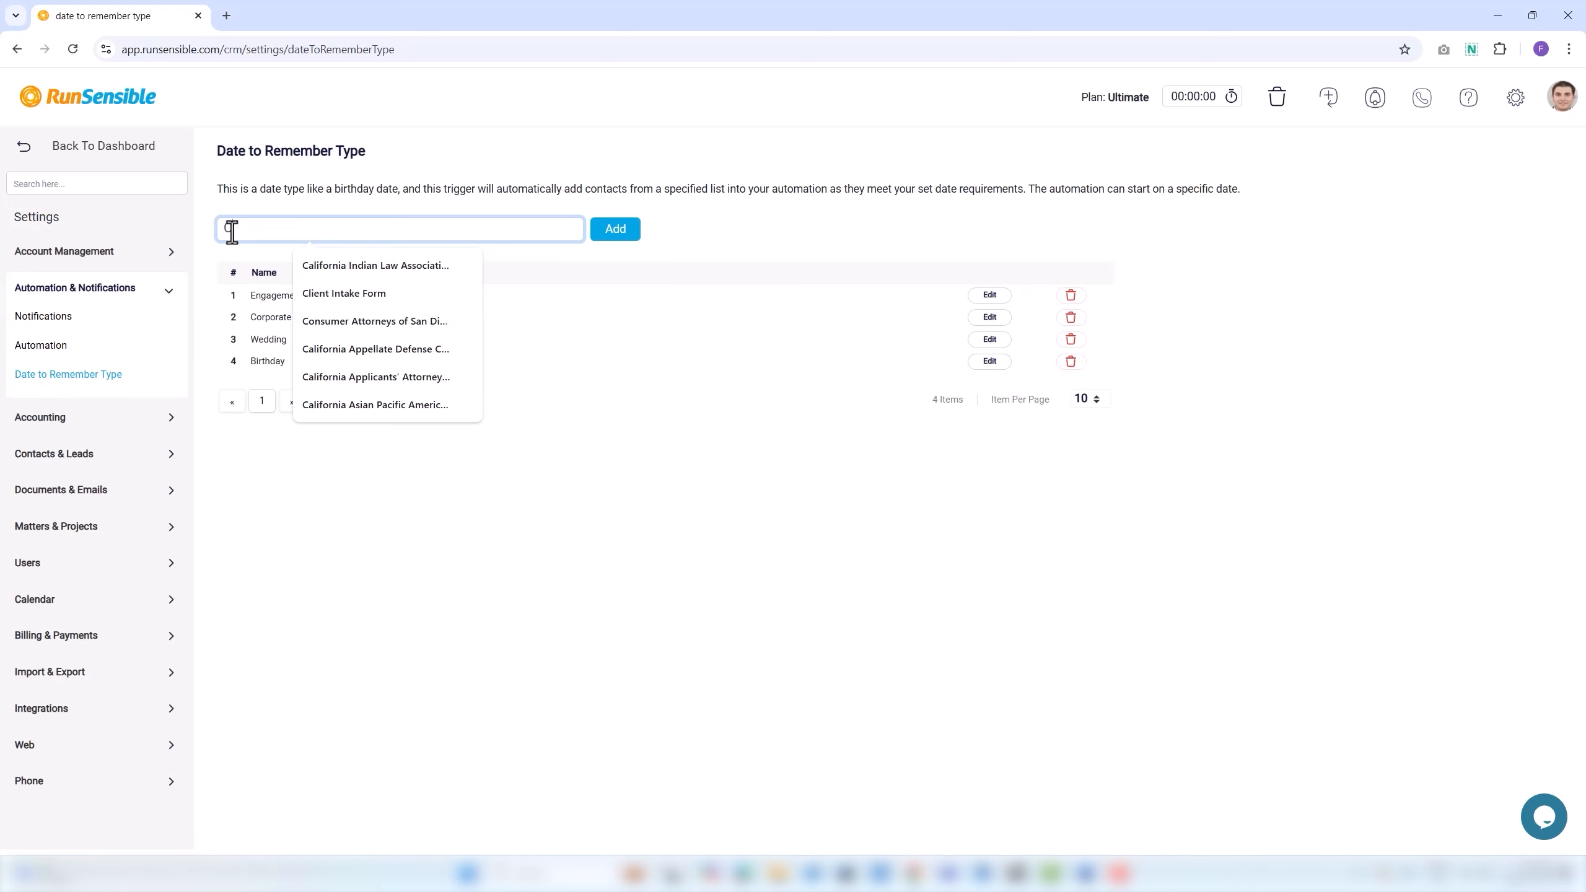
text(orpor)
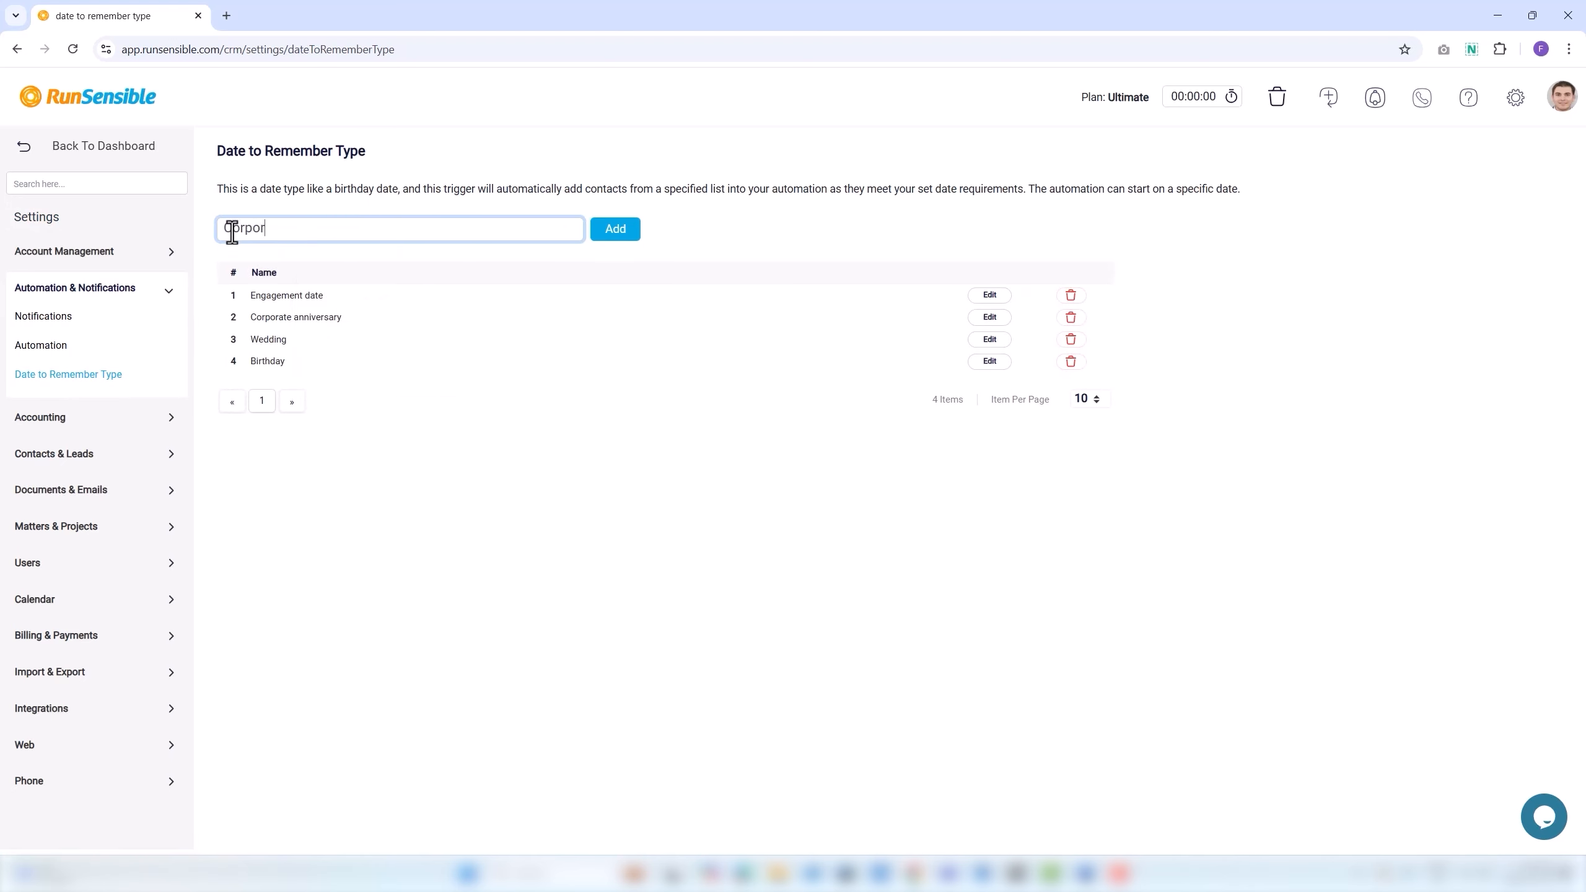
text(ate Establishment)
click(625, 236)
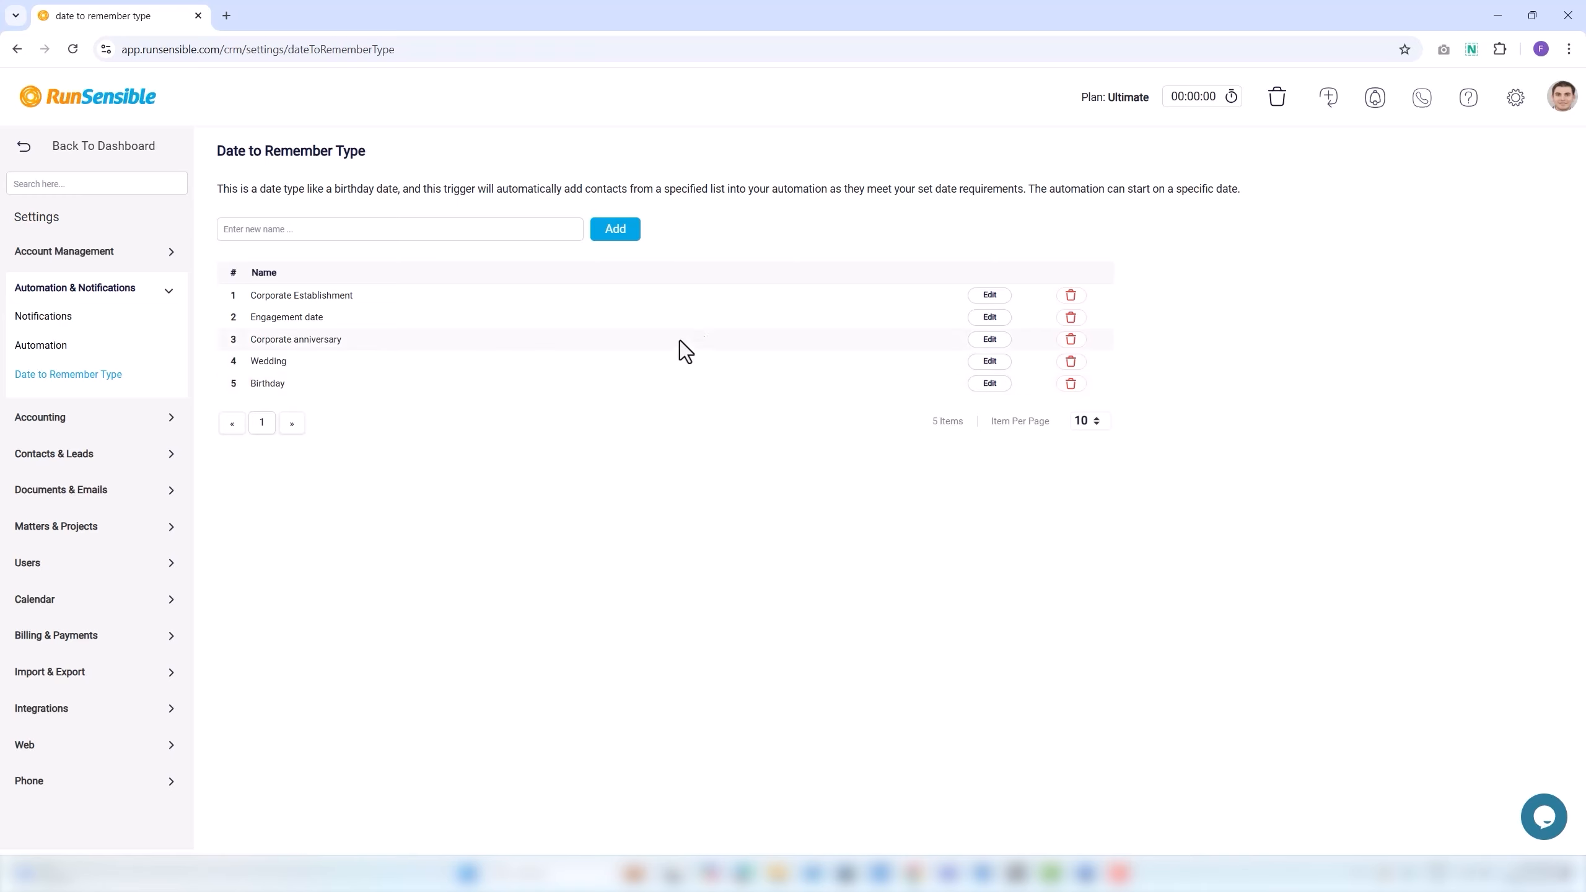
click(981, 299)
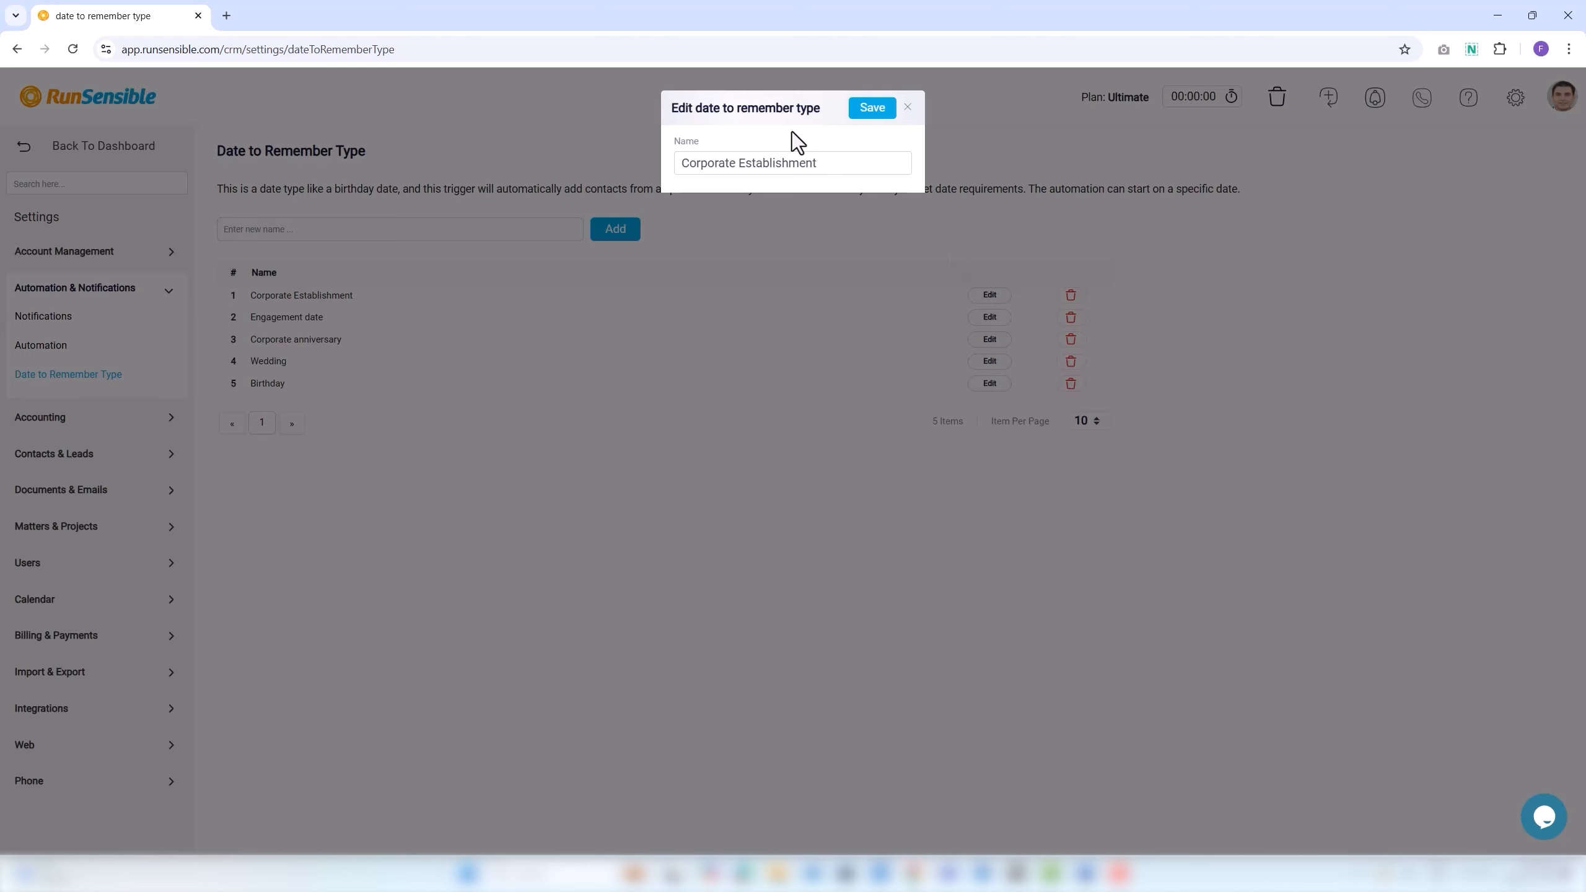
click(822, 162)
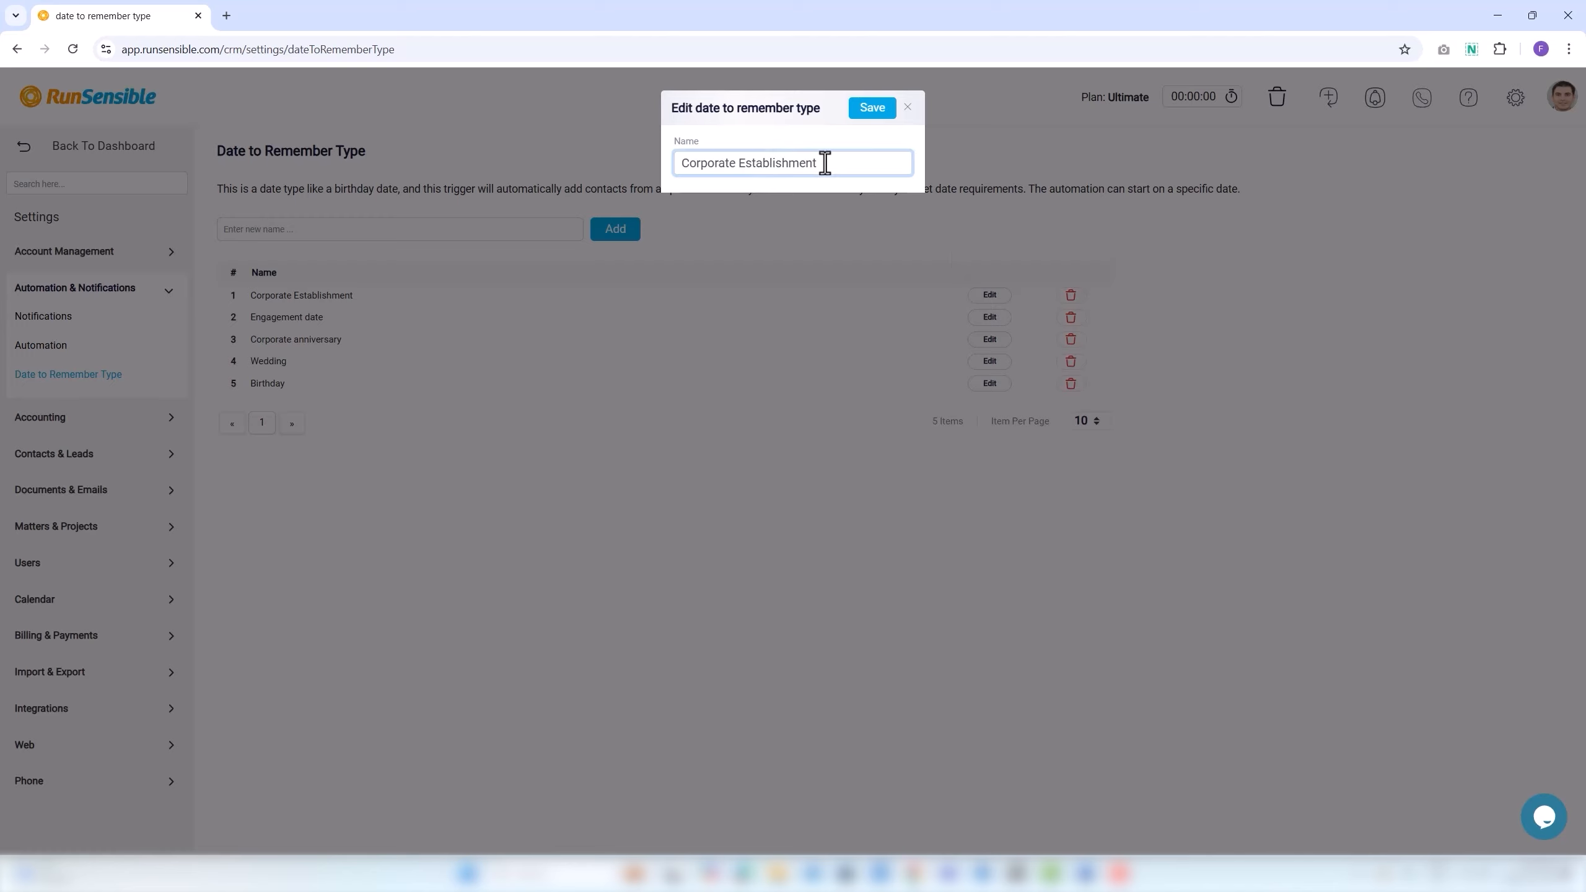
click(868, 116)
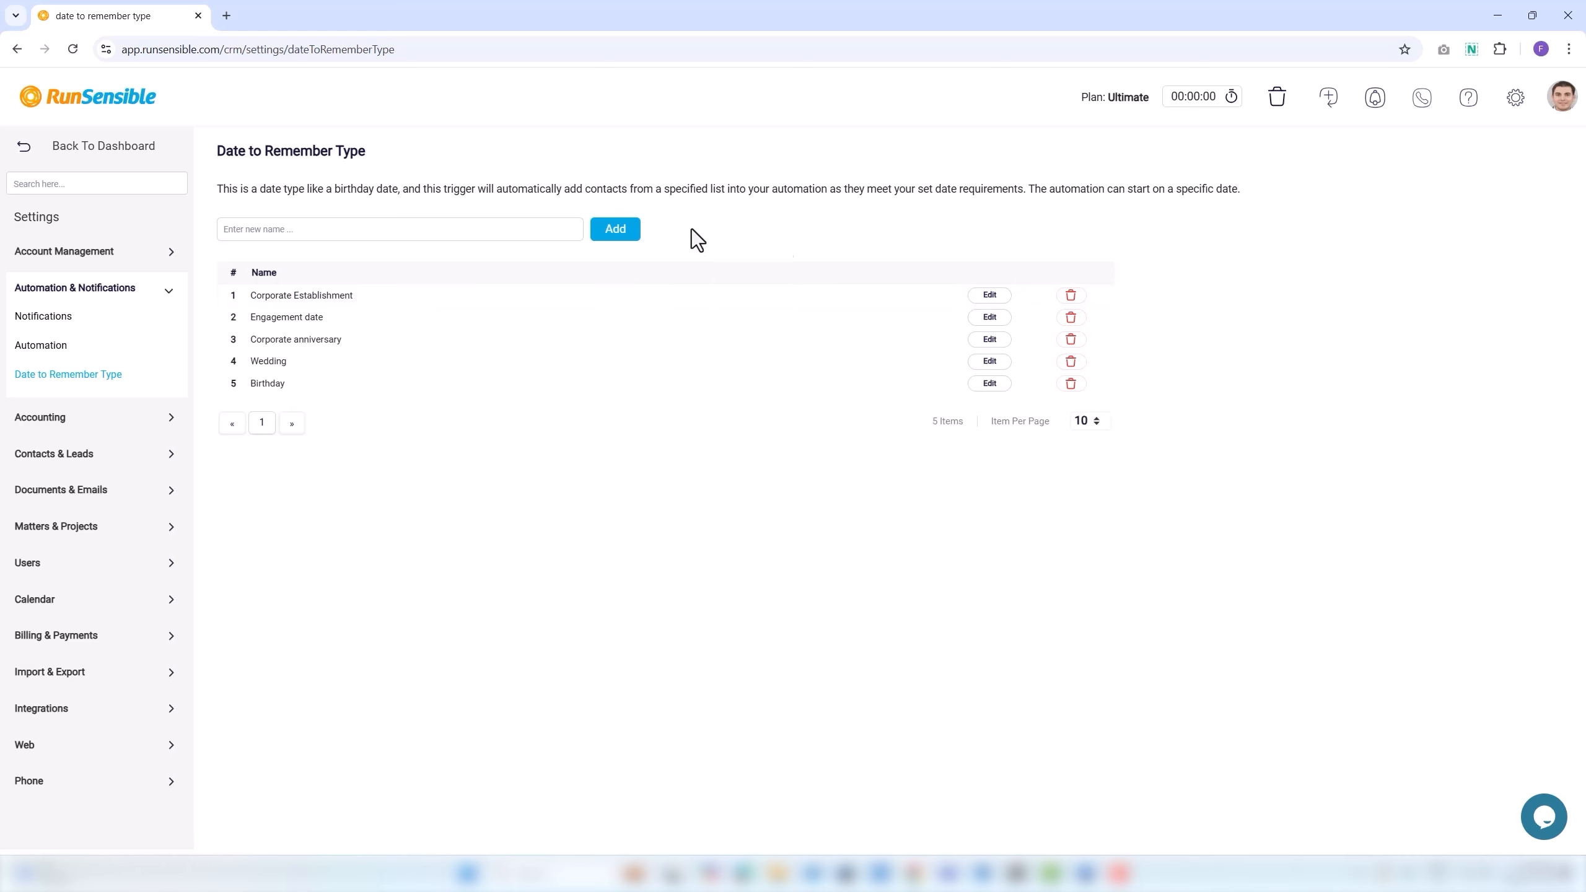
Start a new firm expense from the dashboard and begin a new supplier contact with all fields shown.
click(107, 158)
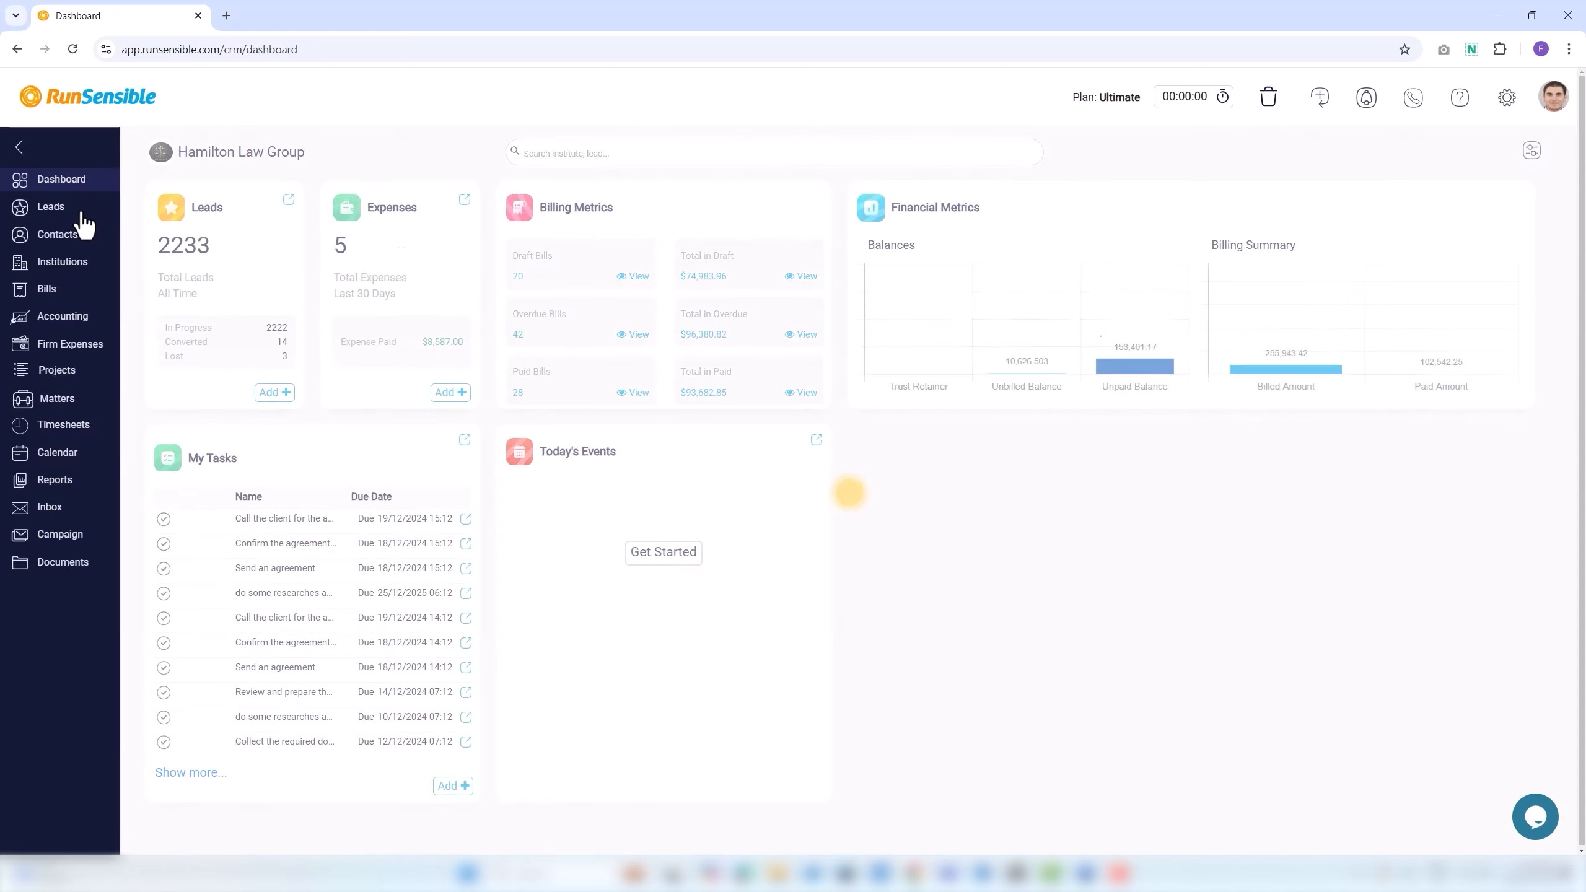
click(69, 344)
click(1542, 159)
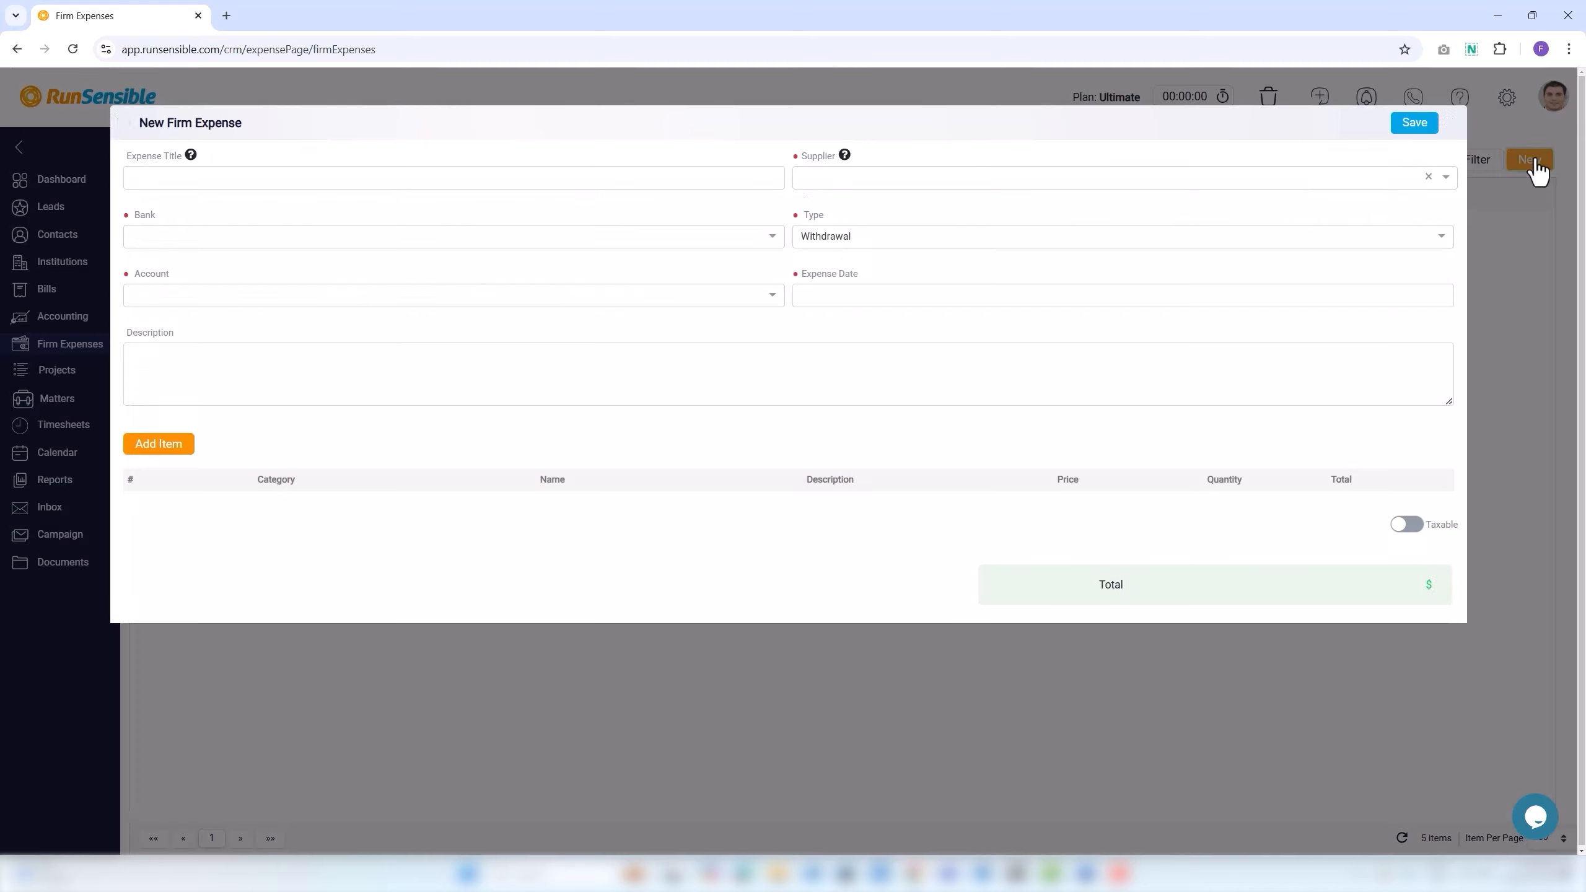
click(812, 177)
click(839, 284)
click(513, 538)
scroll(614, 688, down, 5)
scroll(615, 687, down, 3)
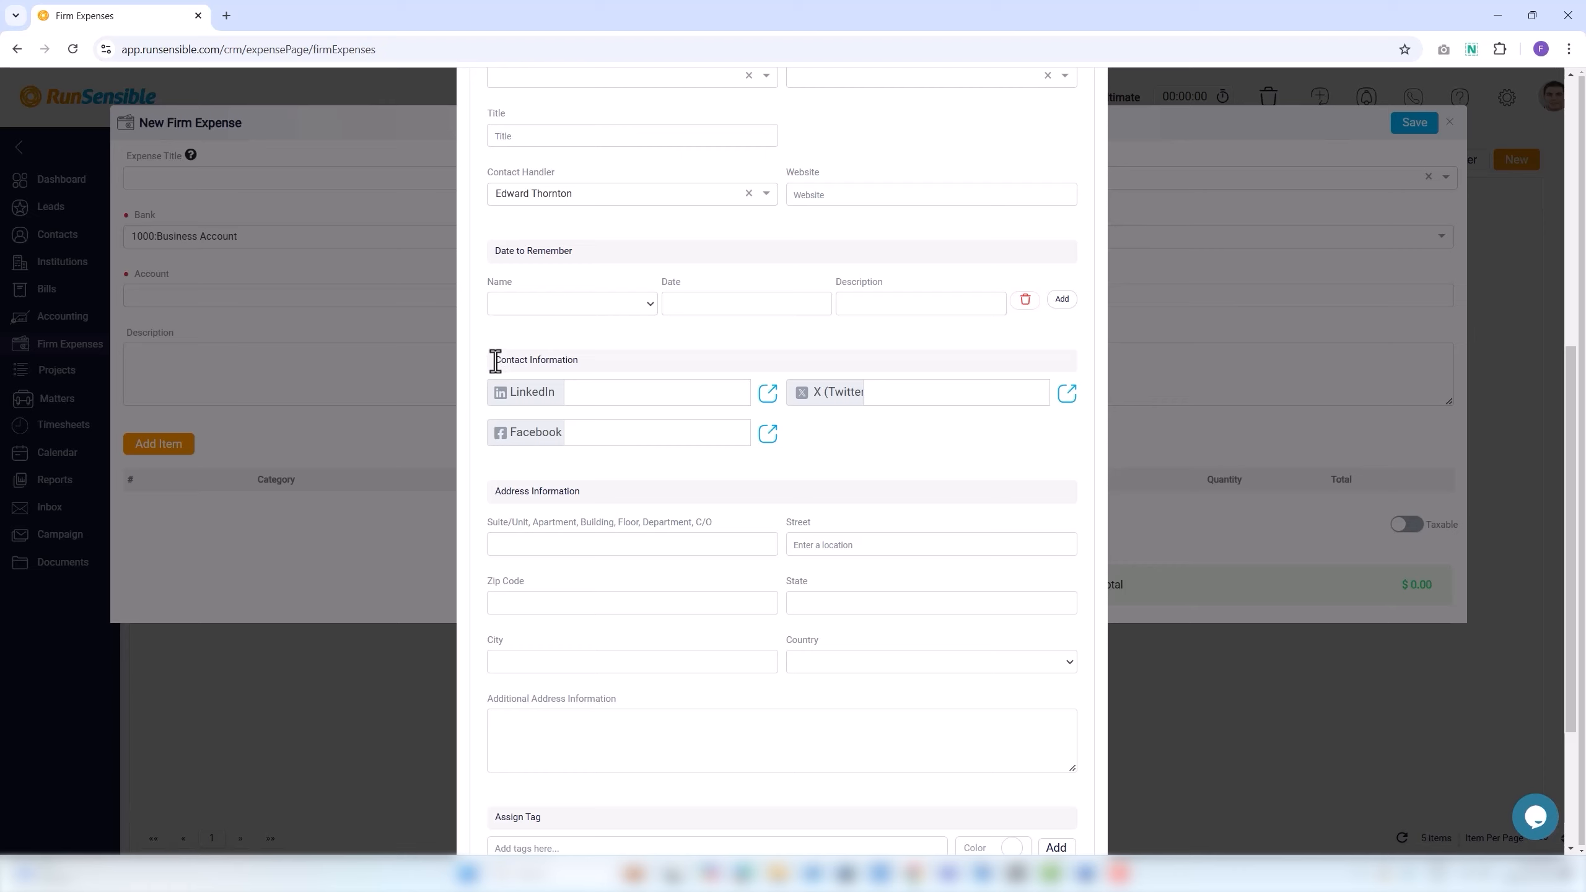
Fill the contact's LinkedIn, X and Facebook links from browser suggestions.
click(603, 393)
click(672, 439)
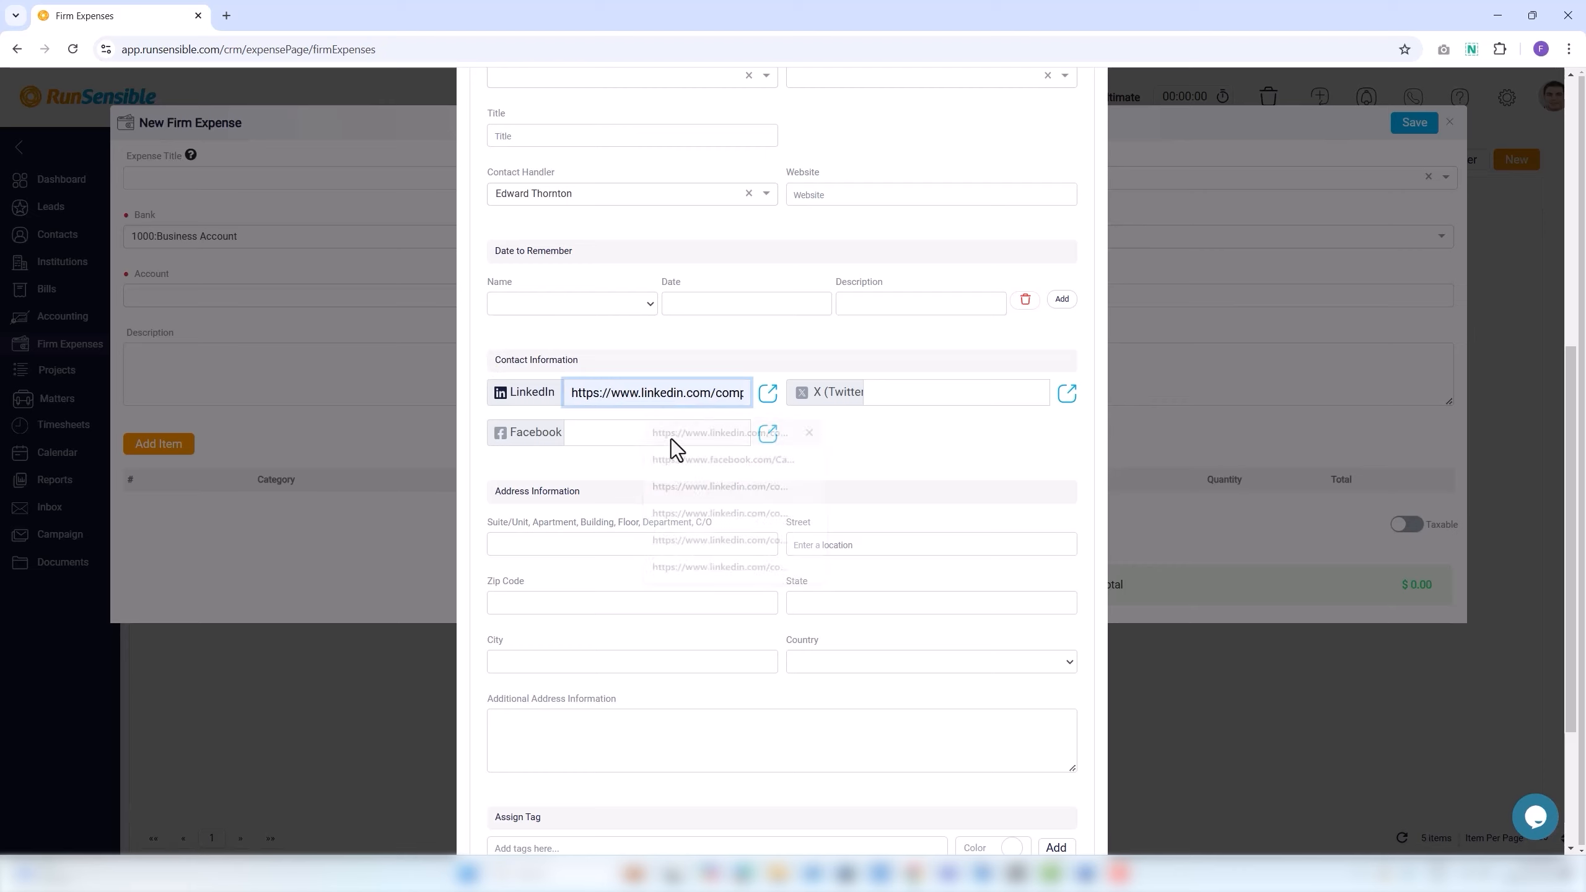
click(875, 391)
click(975, 458)
click(602, 436)
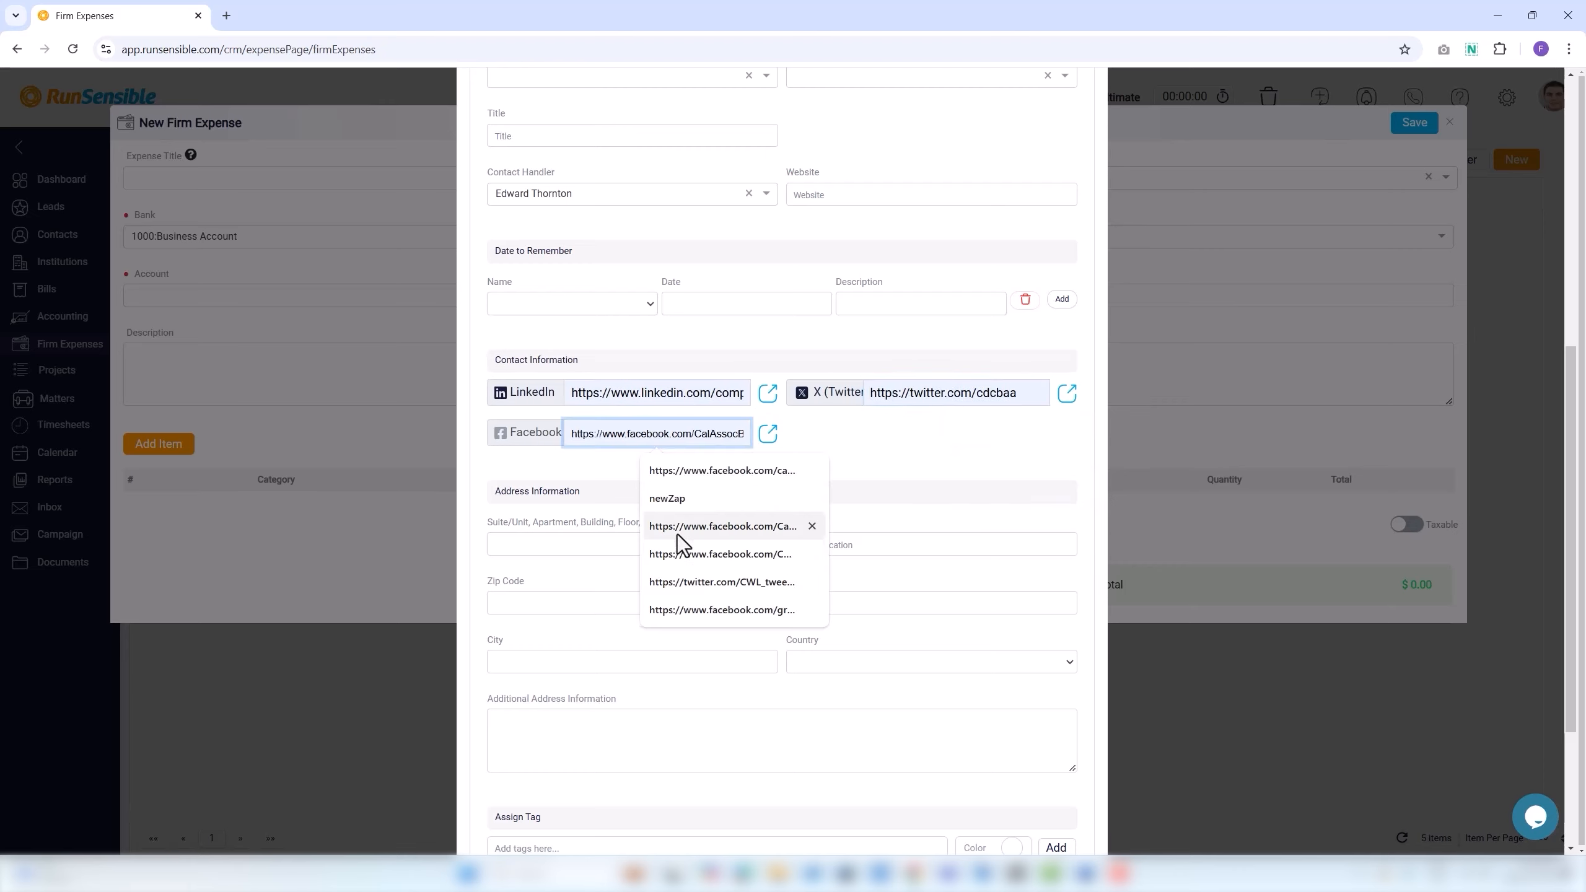
click(677, 530)
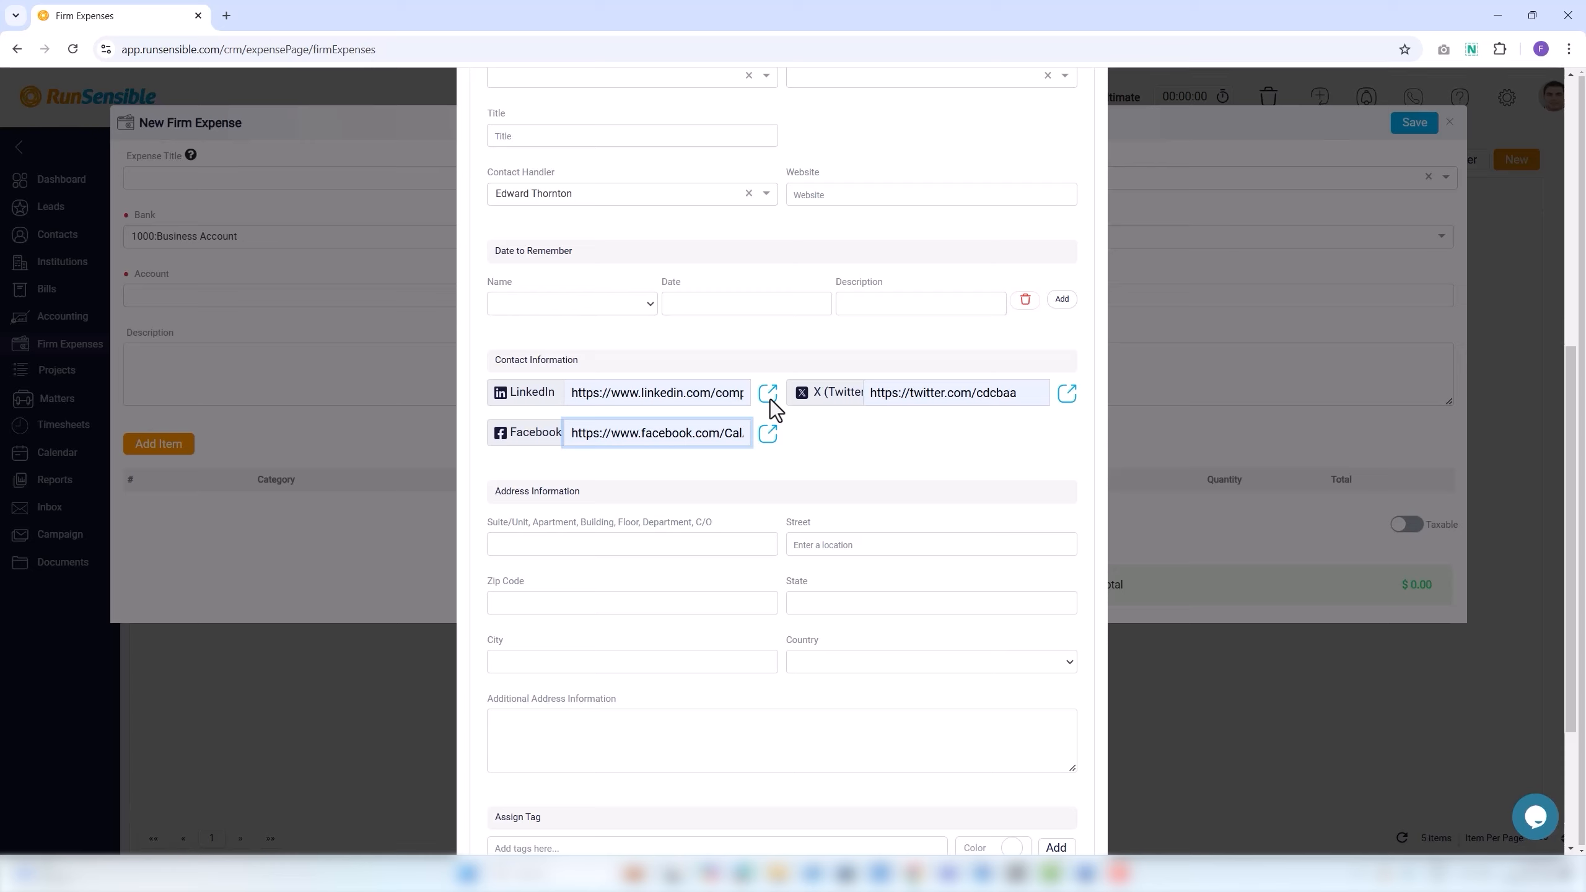
Work through the address fields, including suite/unit and additional address information.
click(500, 499)
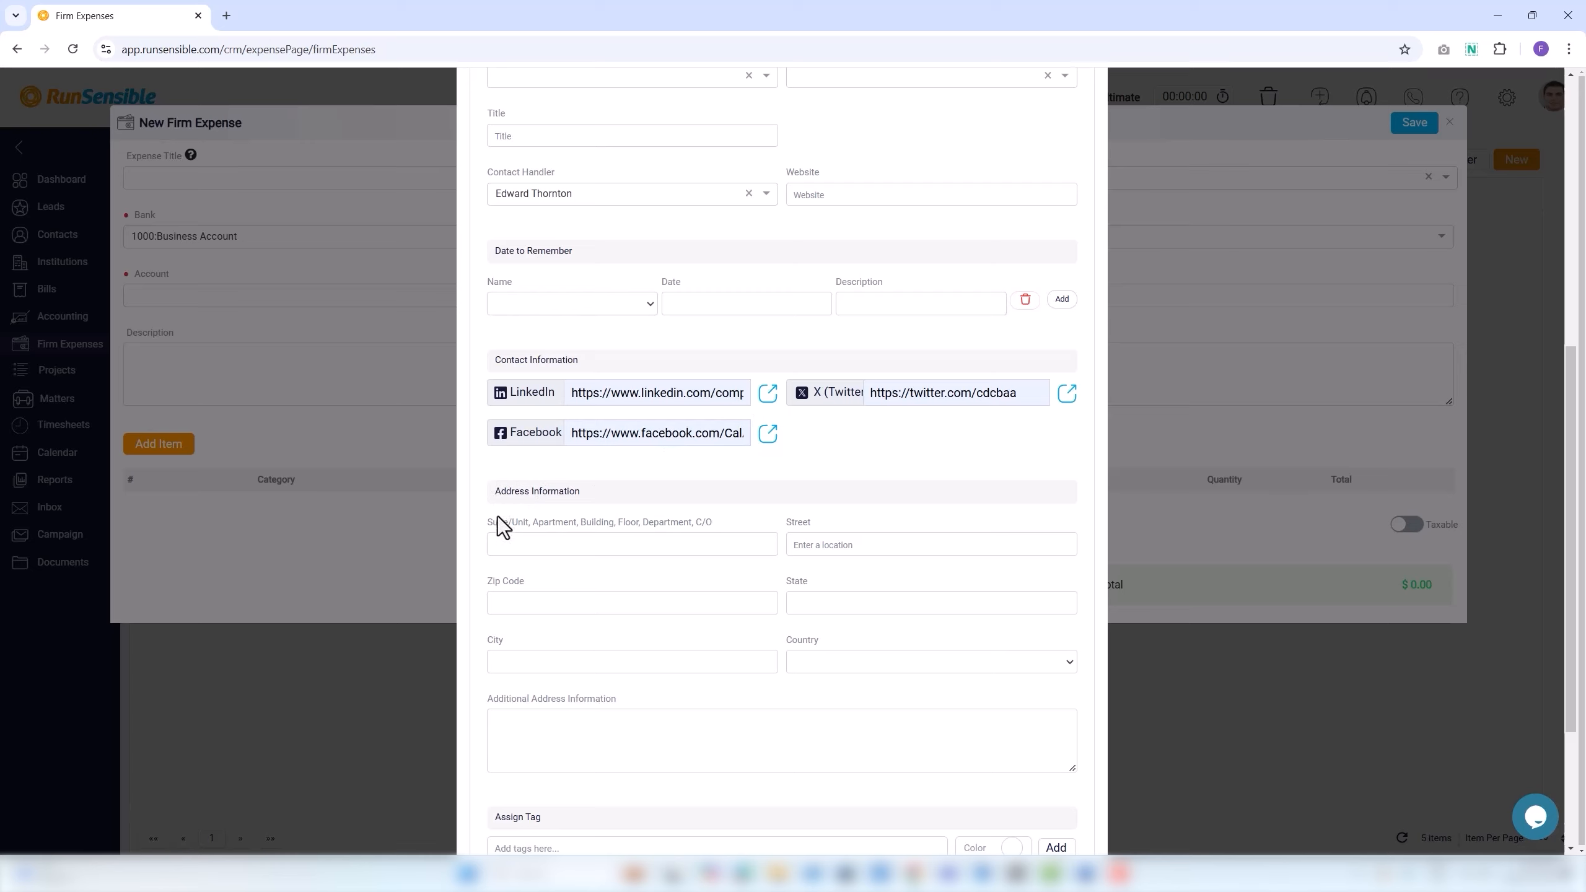
click(556, 525)
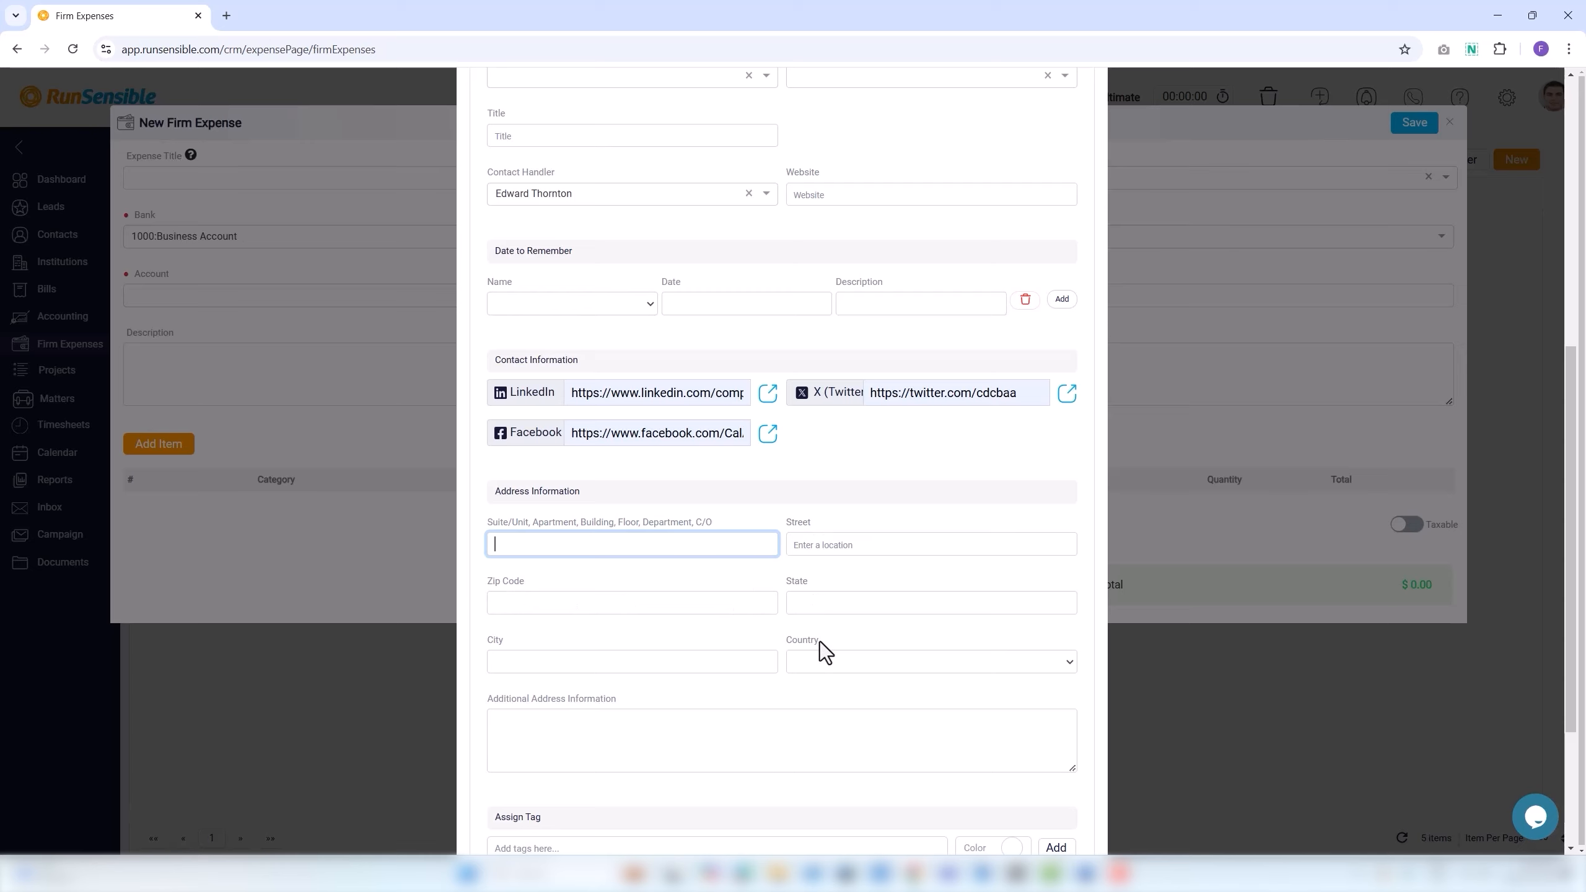
click(540, 728)
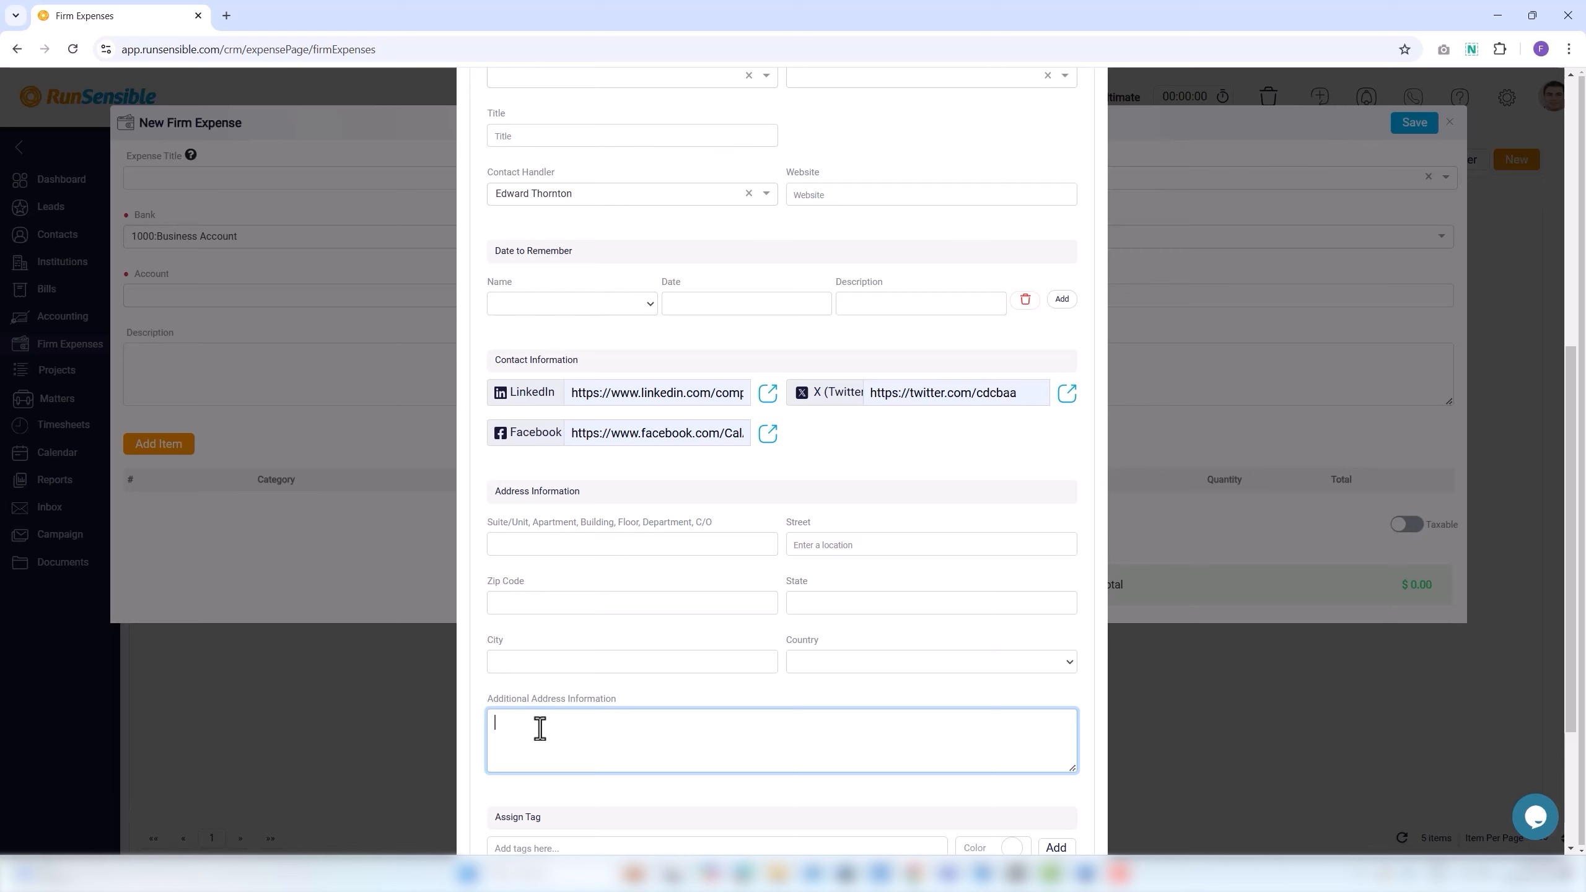
scroll(540, 729, down, 2)
click(506, 672)
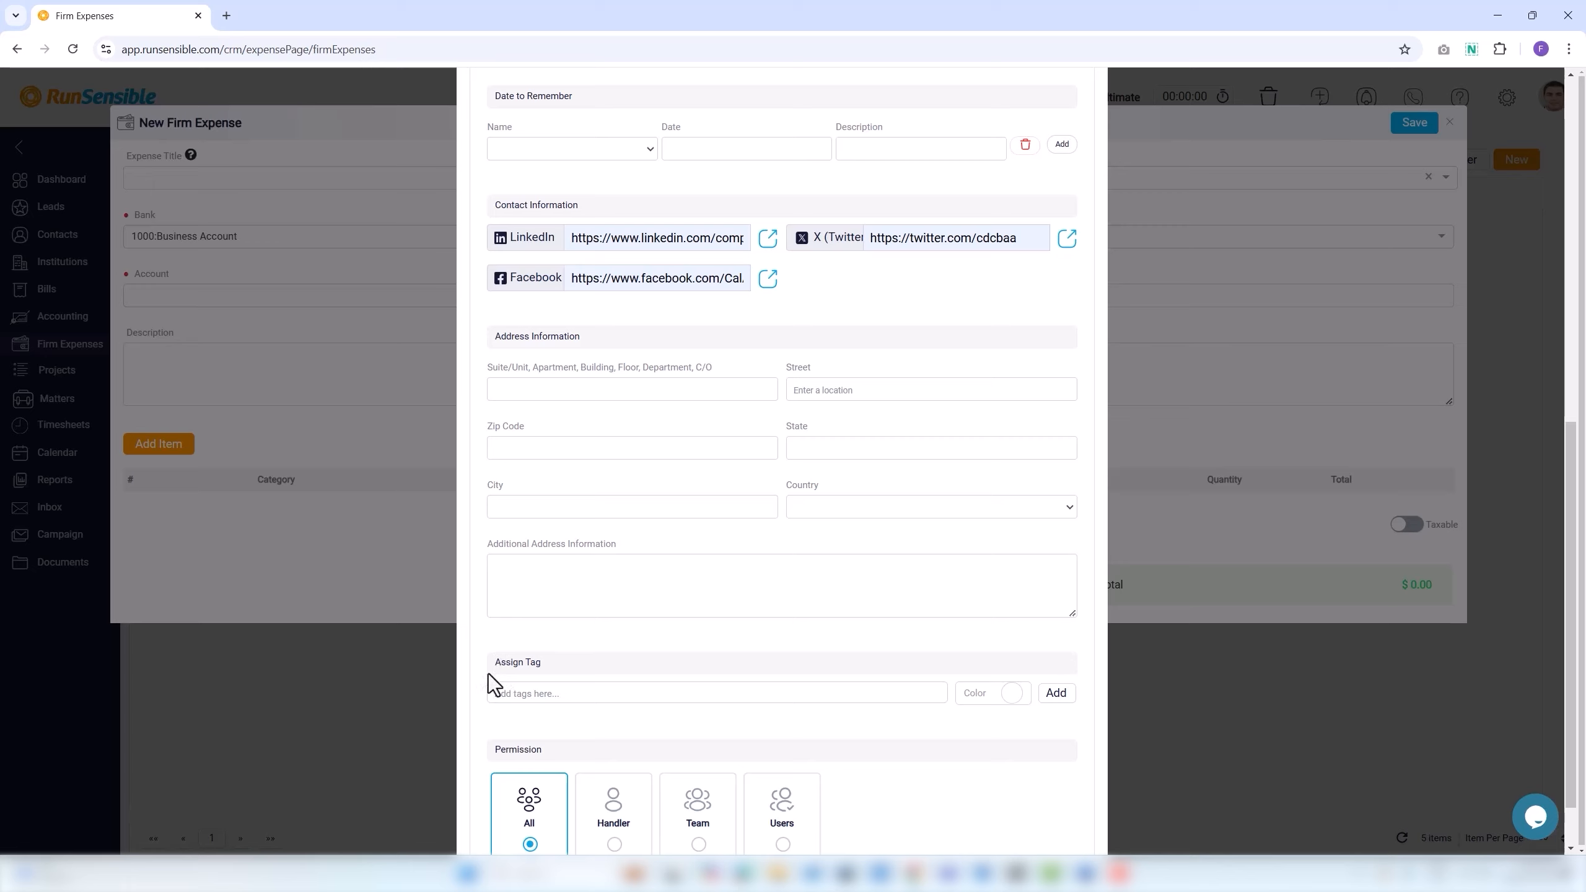
Create a dark red 'firm expenditures' tag and assign it to the contact.
click(500, 694)
text(firm)
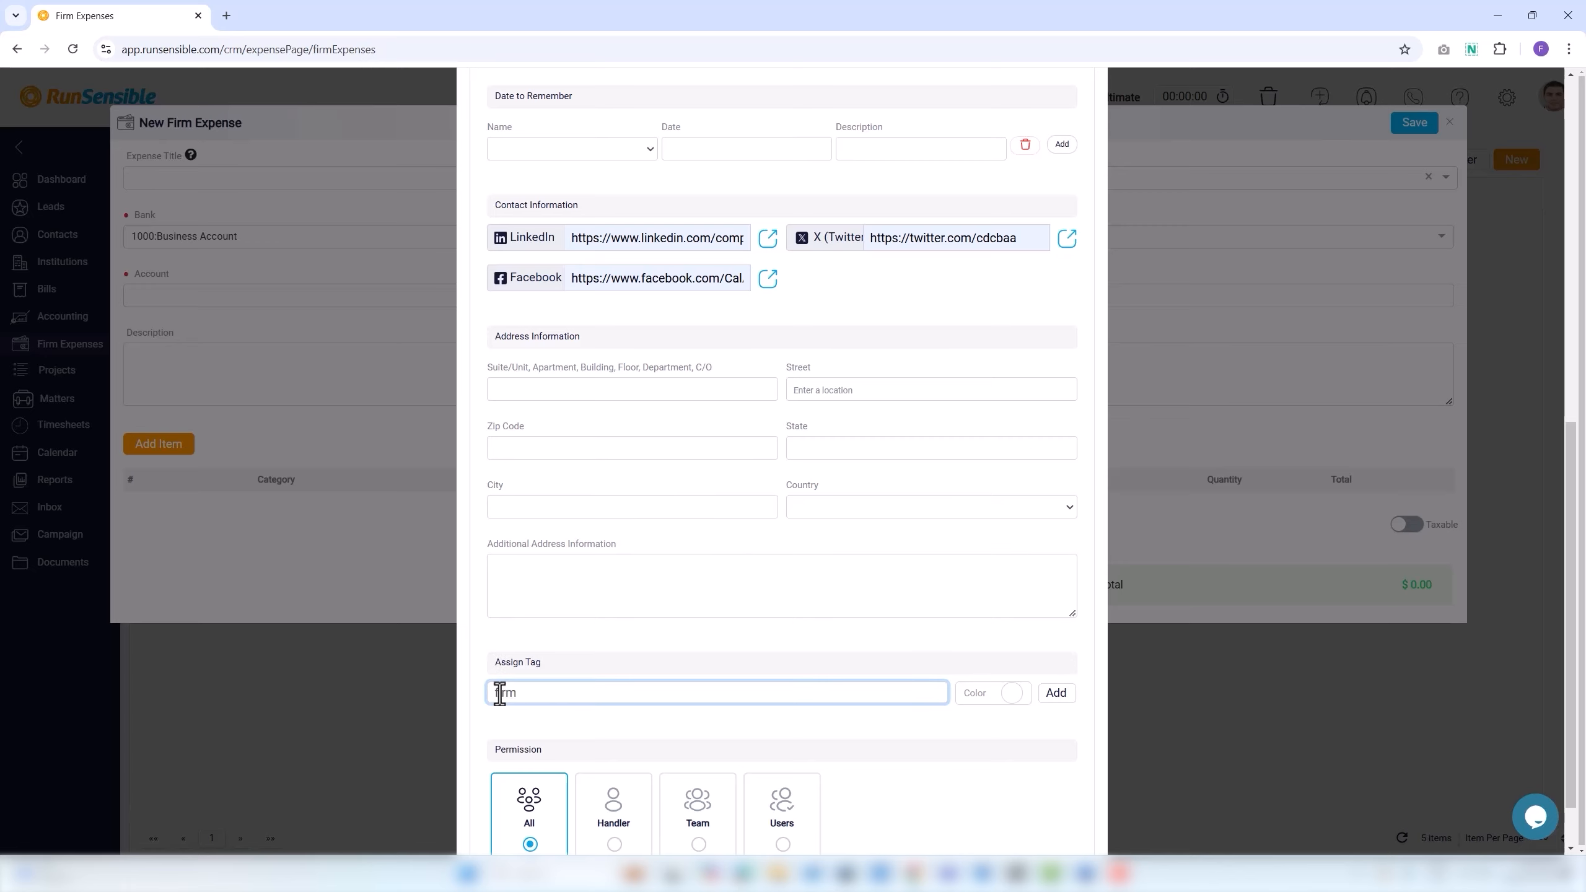
text( expenditures)
click(1011, 692)
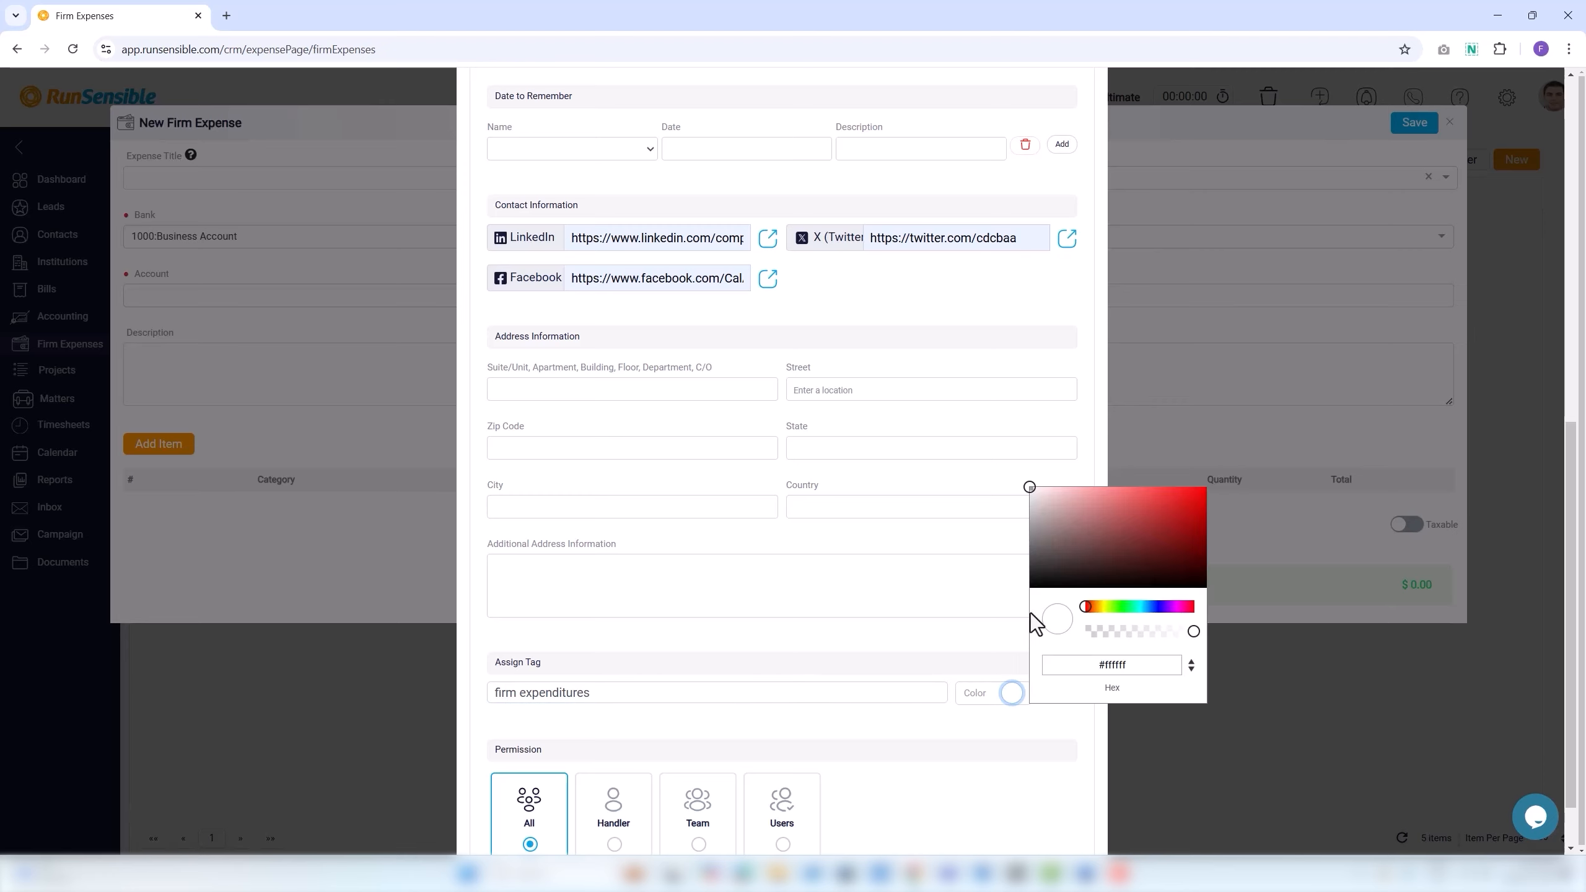
click(1102, 554)
click(1030, 716)
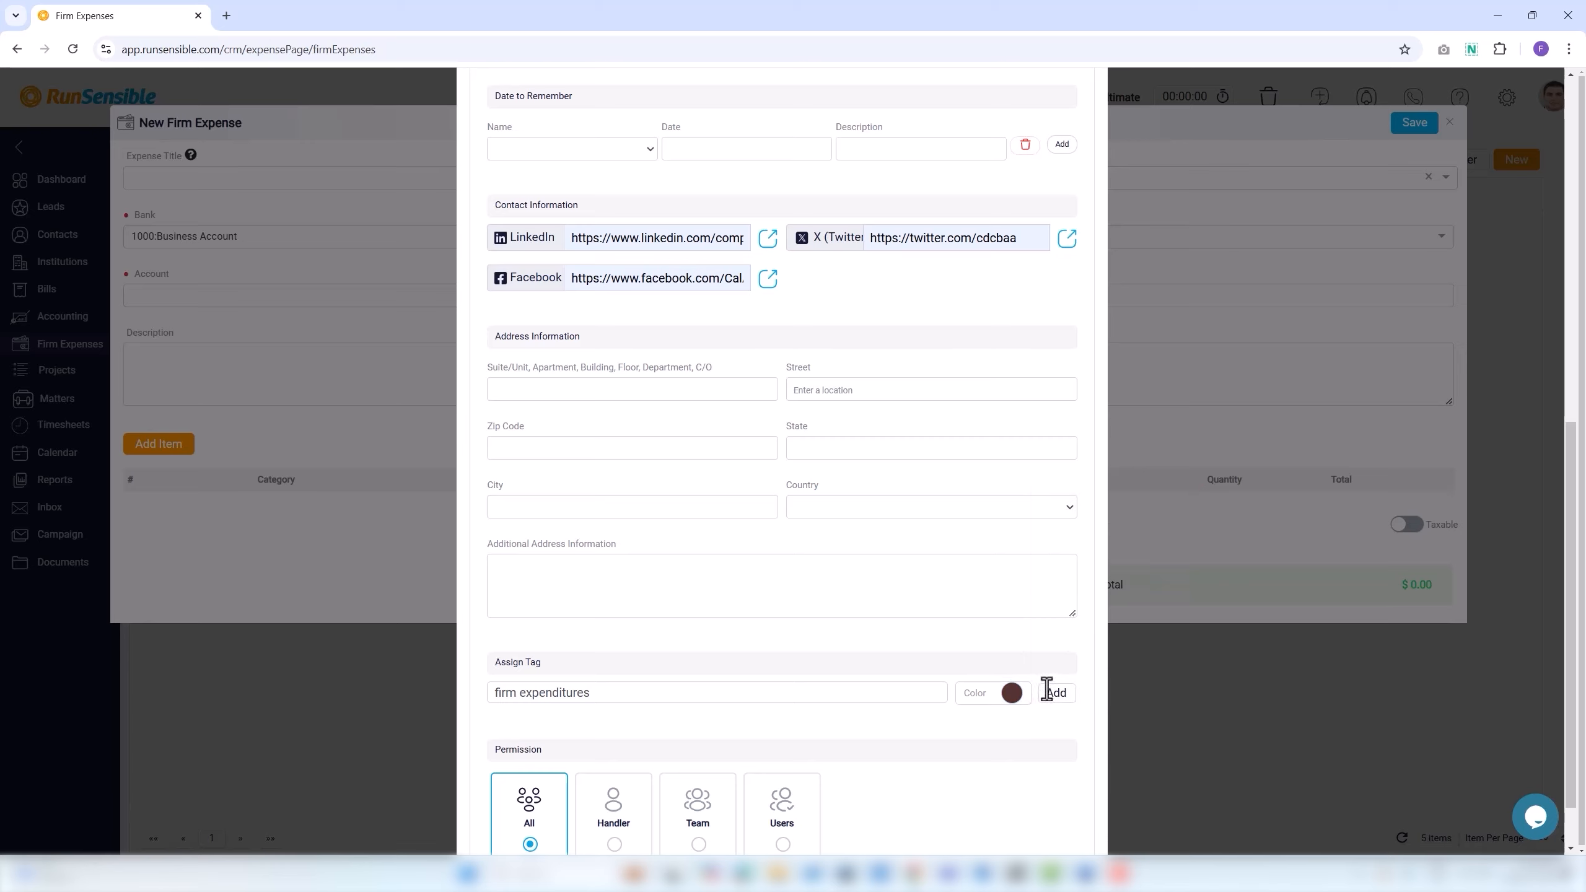
click(1047, 692)
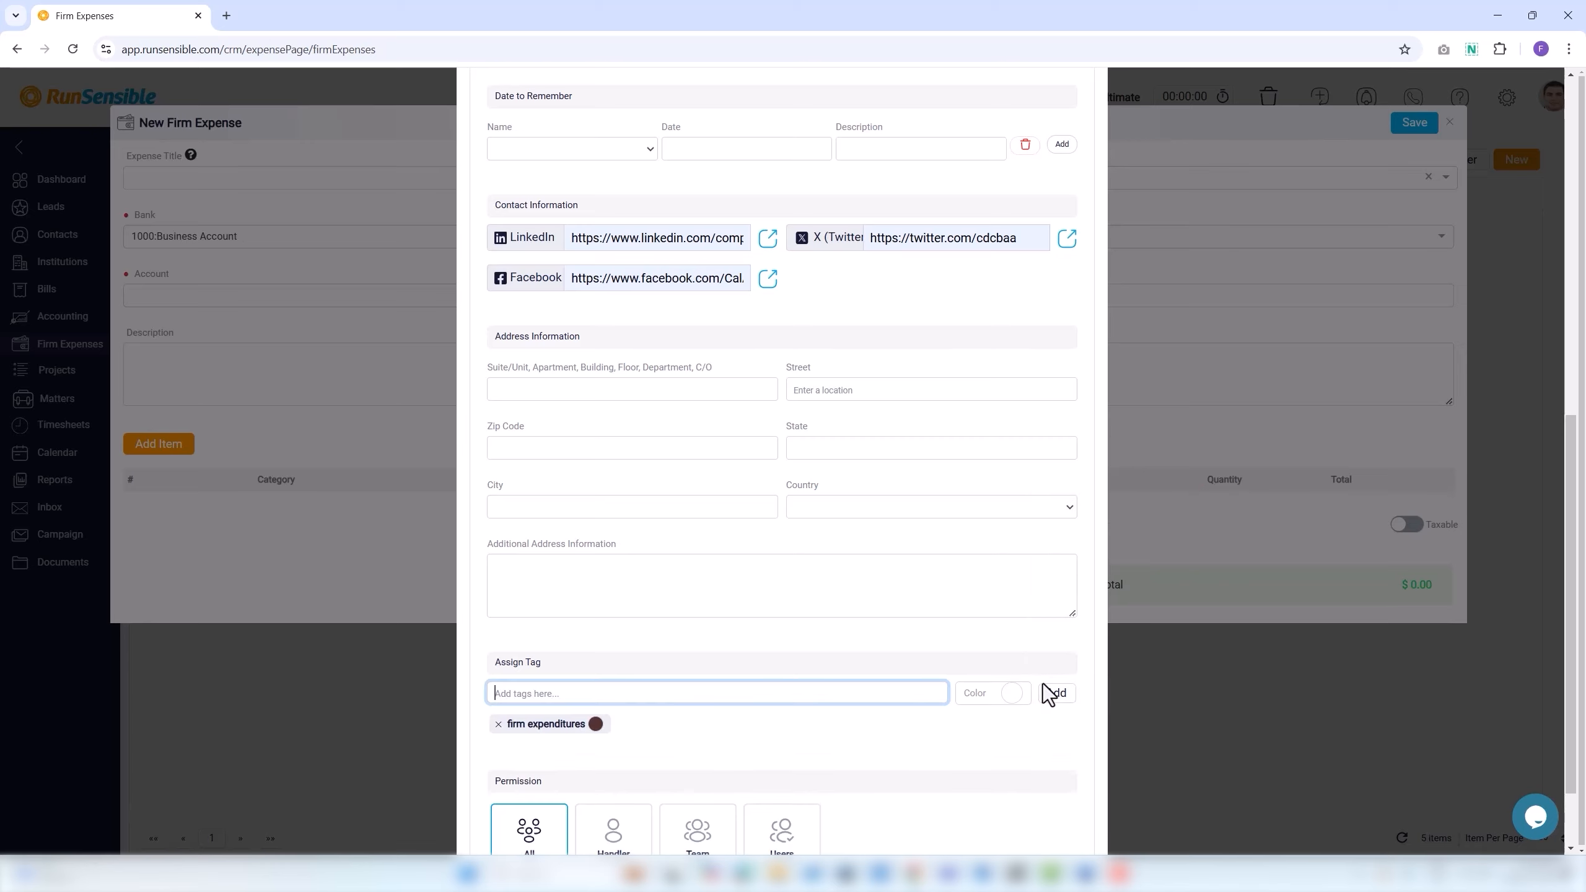
click(532, 733)
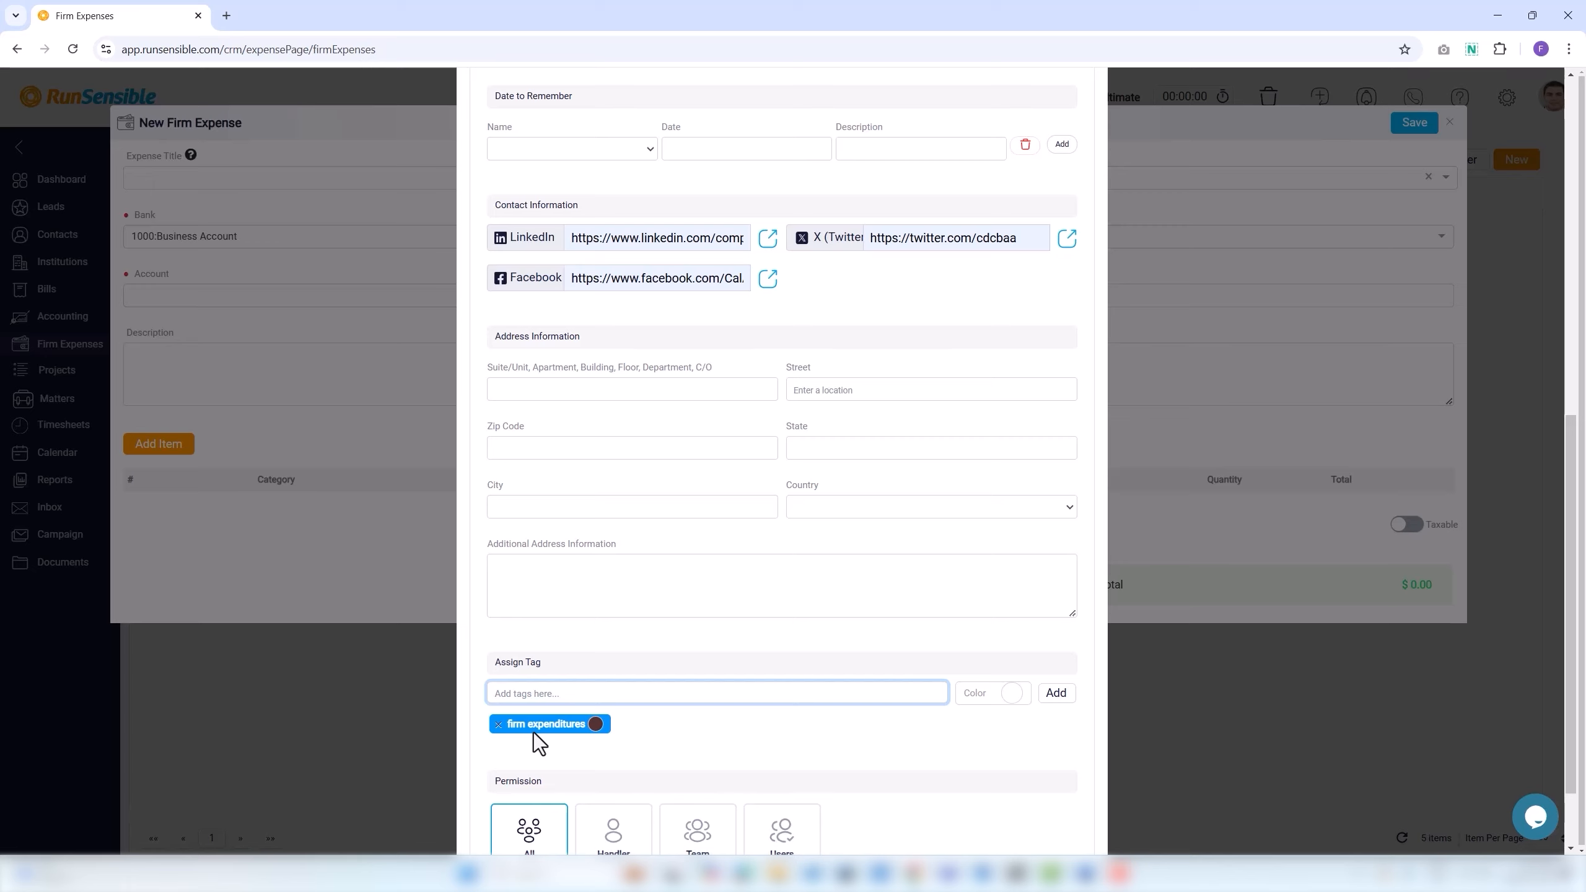
scroll(553, 756, down, 2)
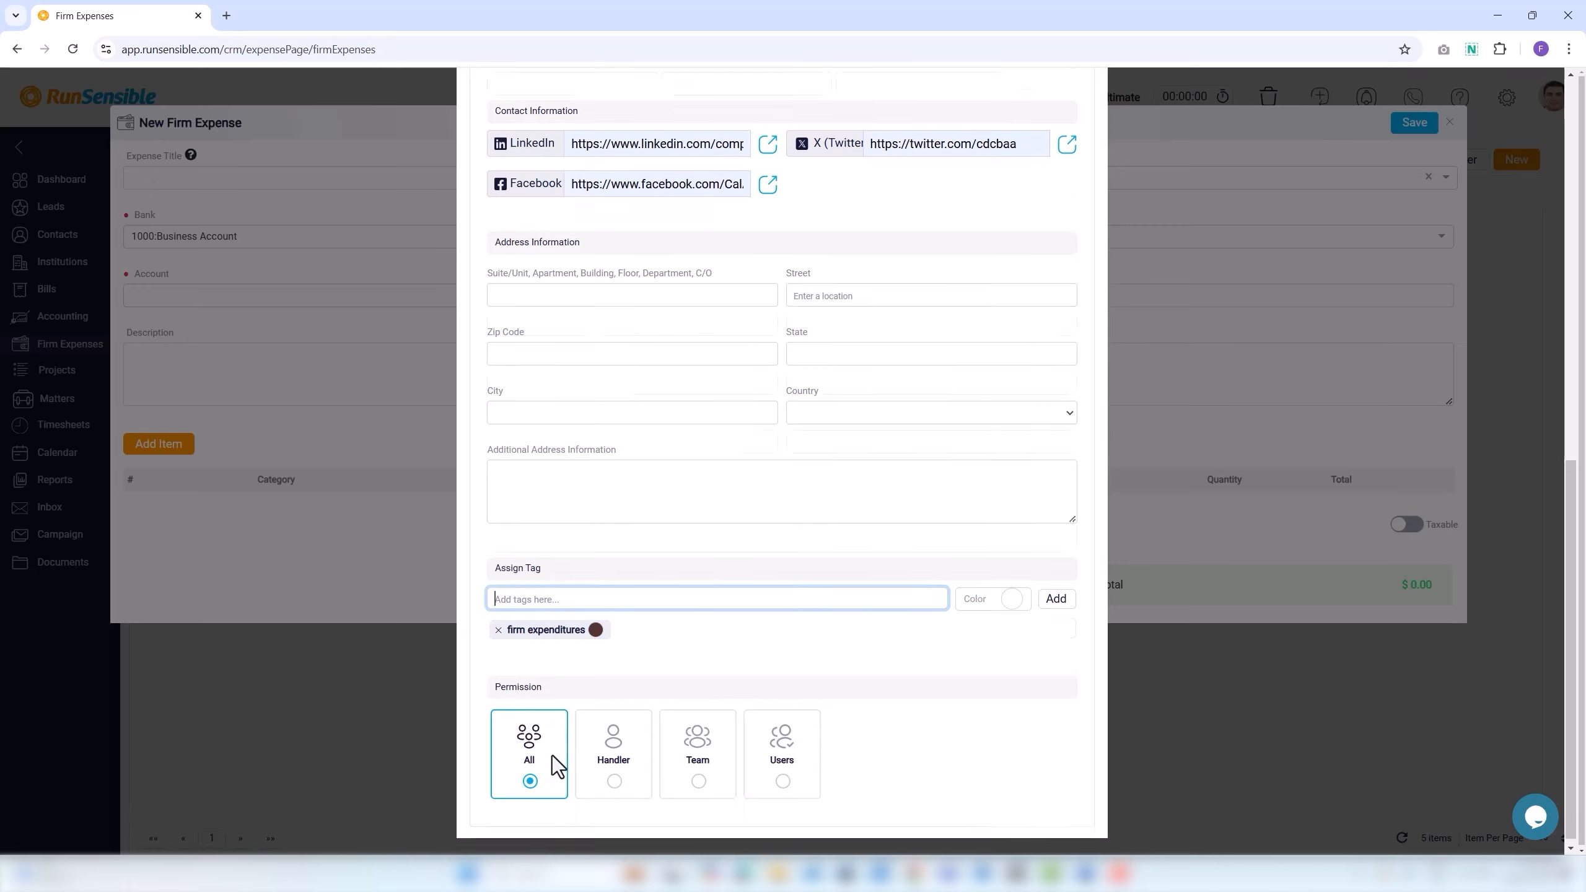
Restrict the new contact's permission to one chosen user, after trying Handler and the Legal Advisors team.
click(498, 680)
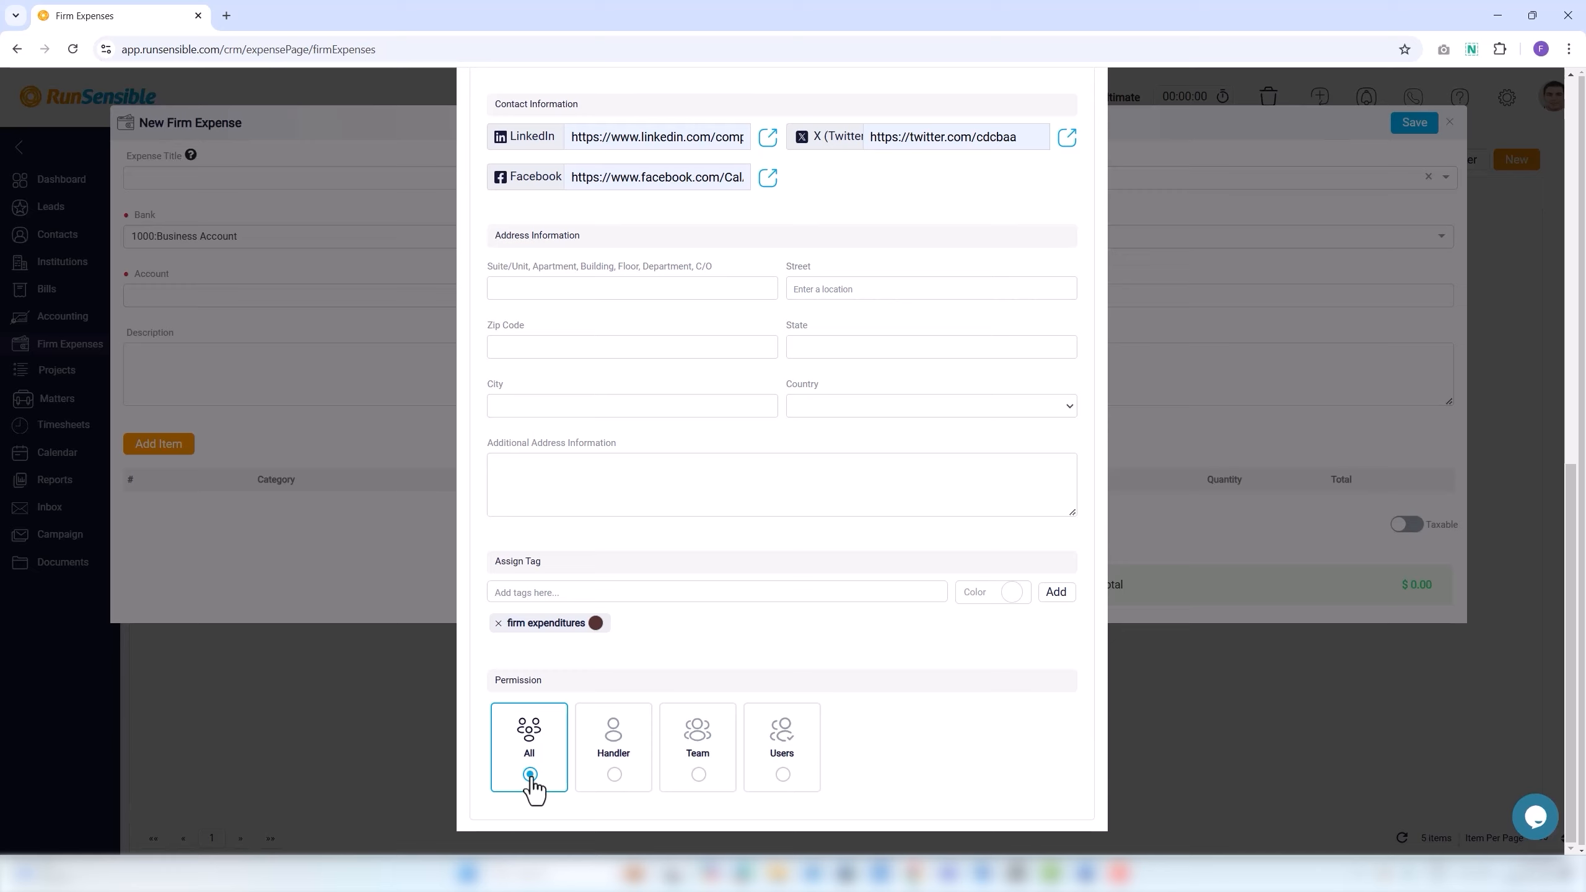
click(615, 775)
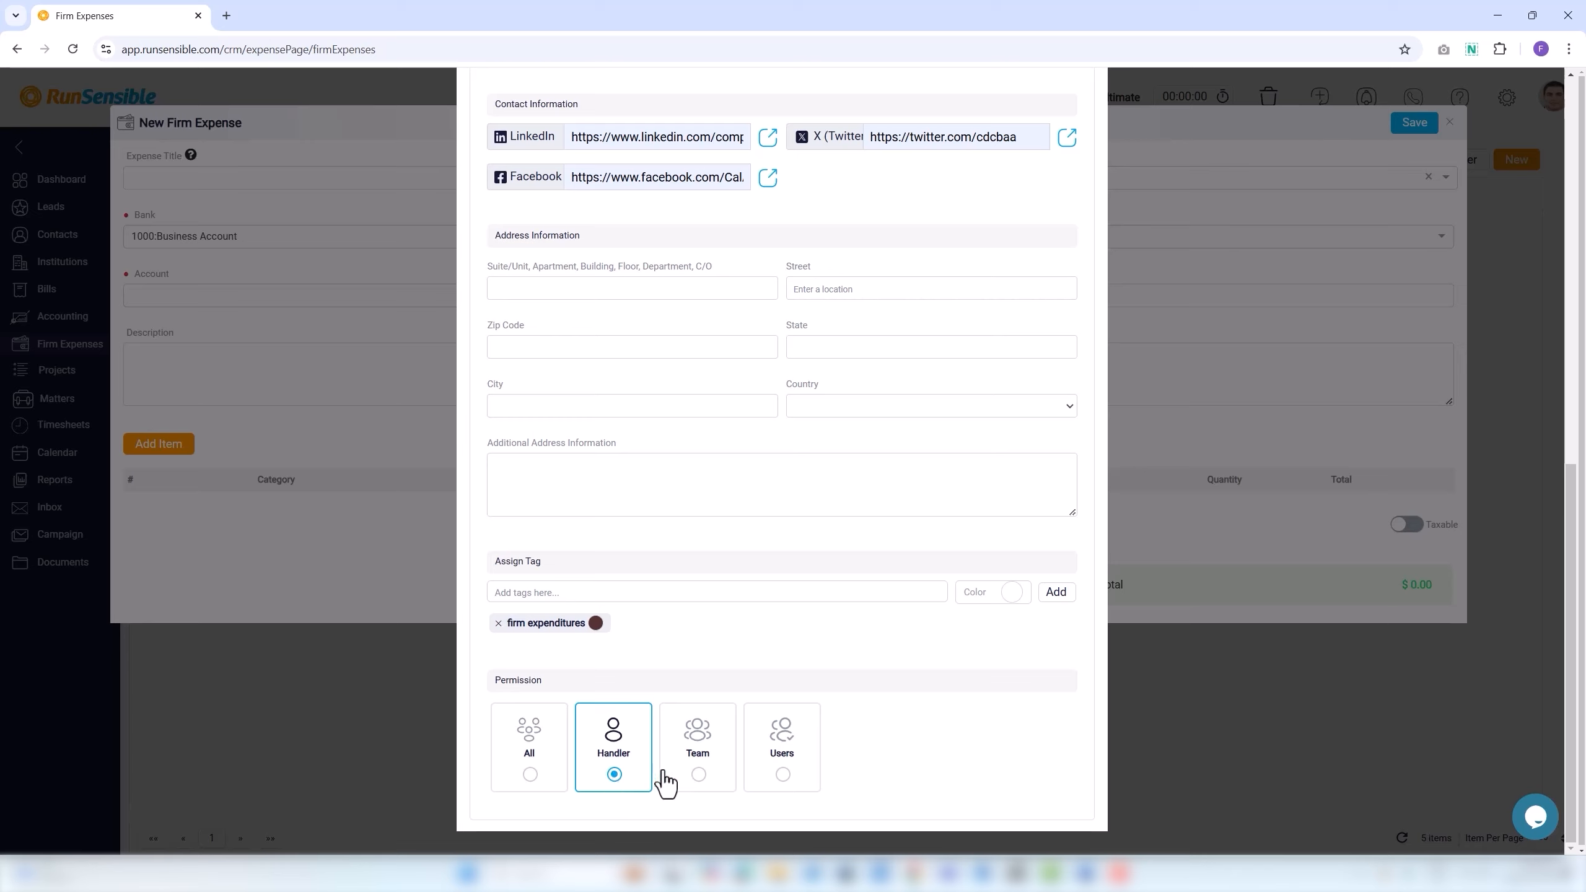
click(697, 780)
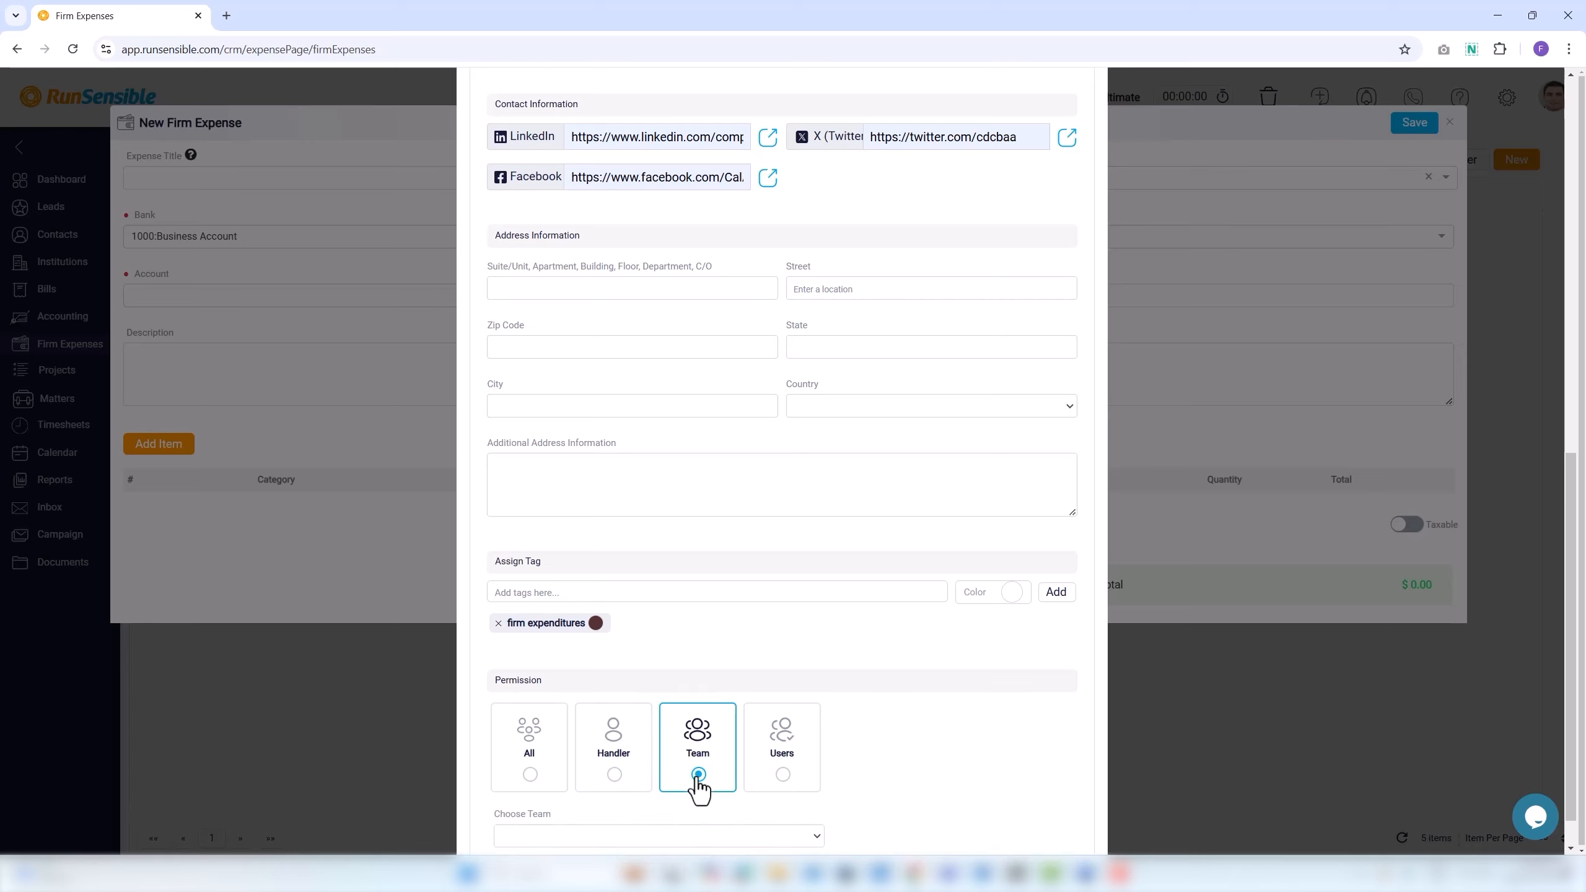
click(608, 836)
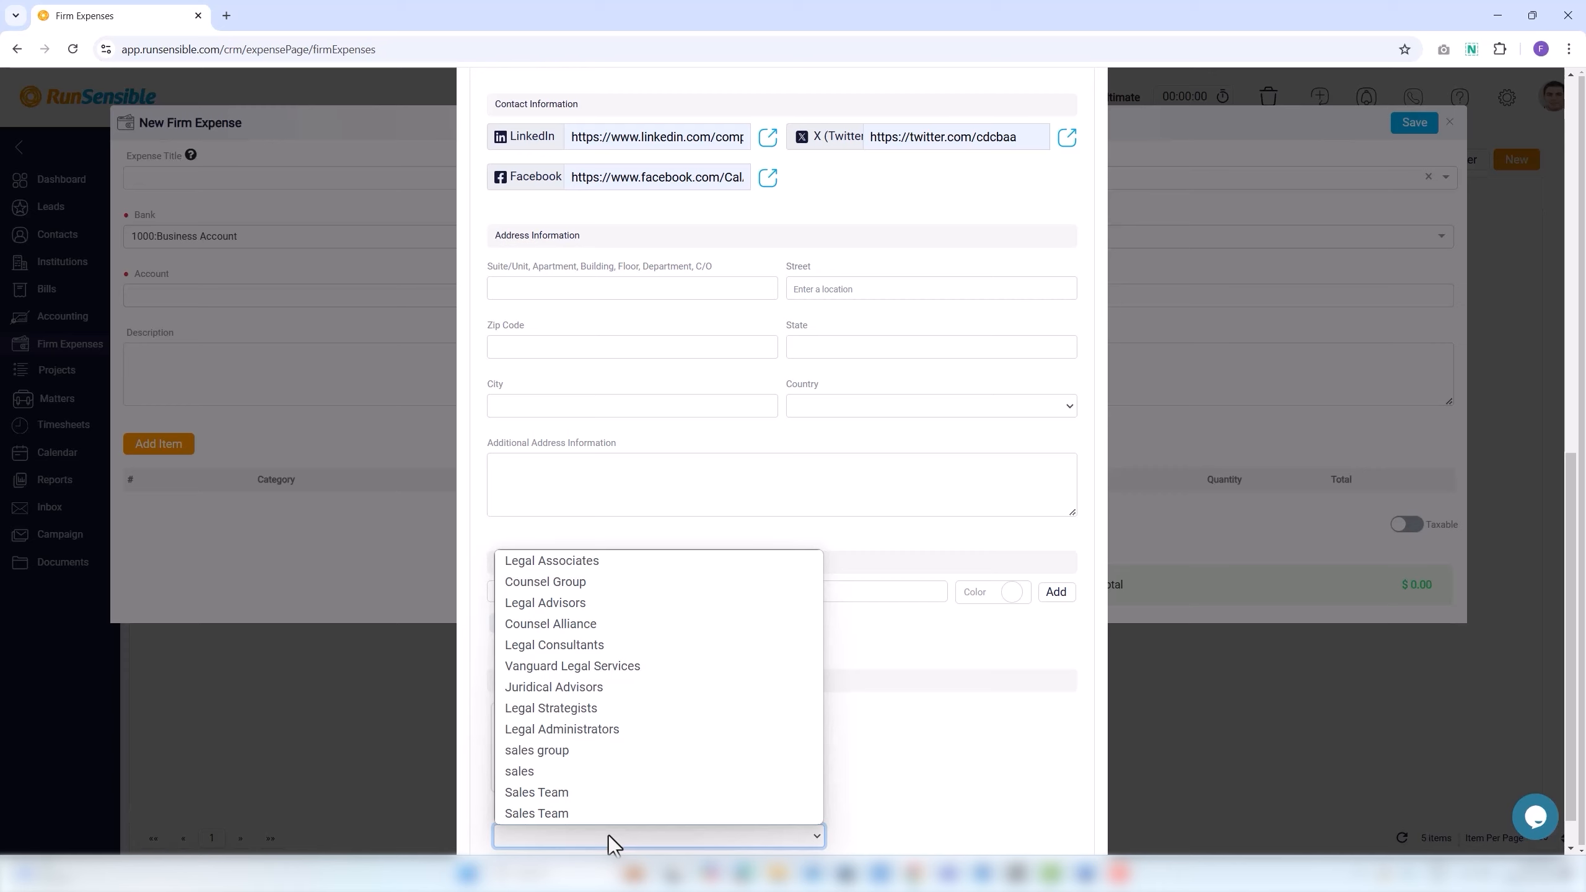
click(619, 610)
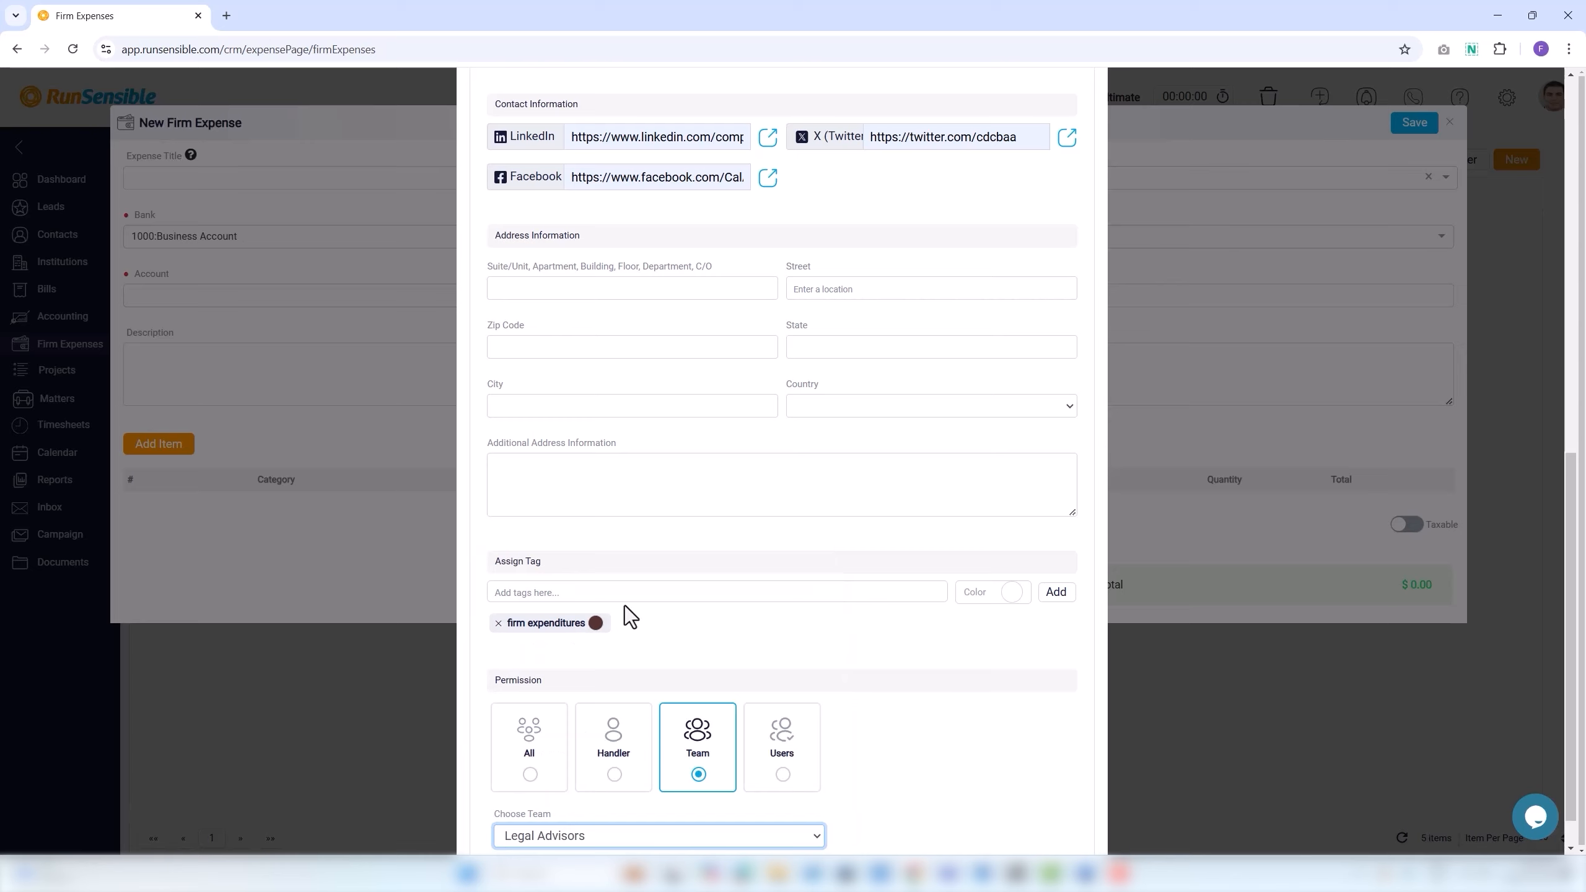
click(783, 775)
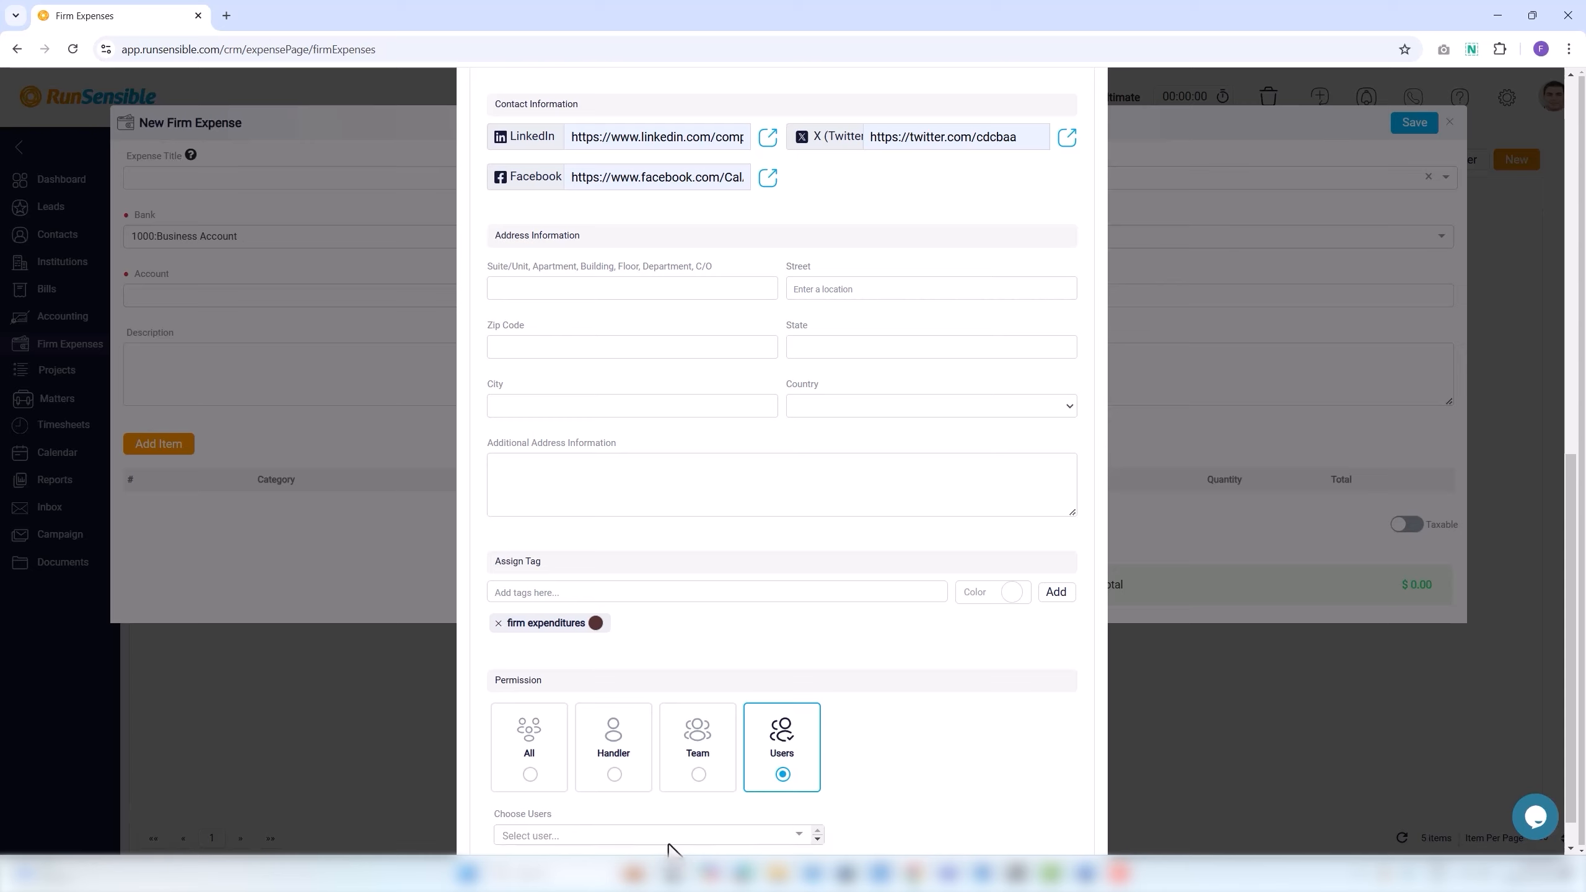
click(668, 842)
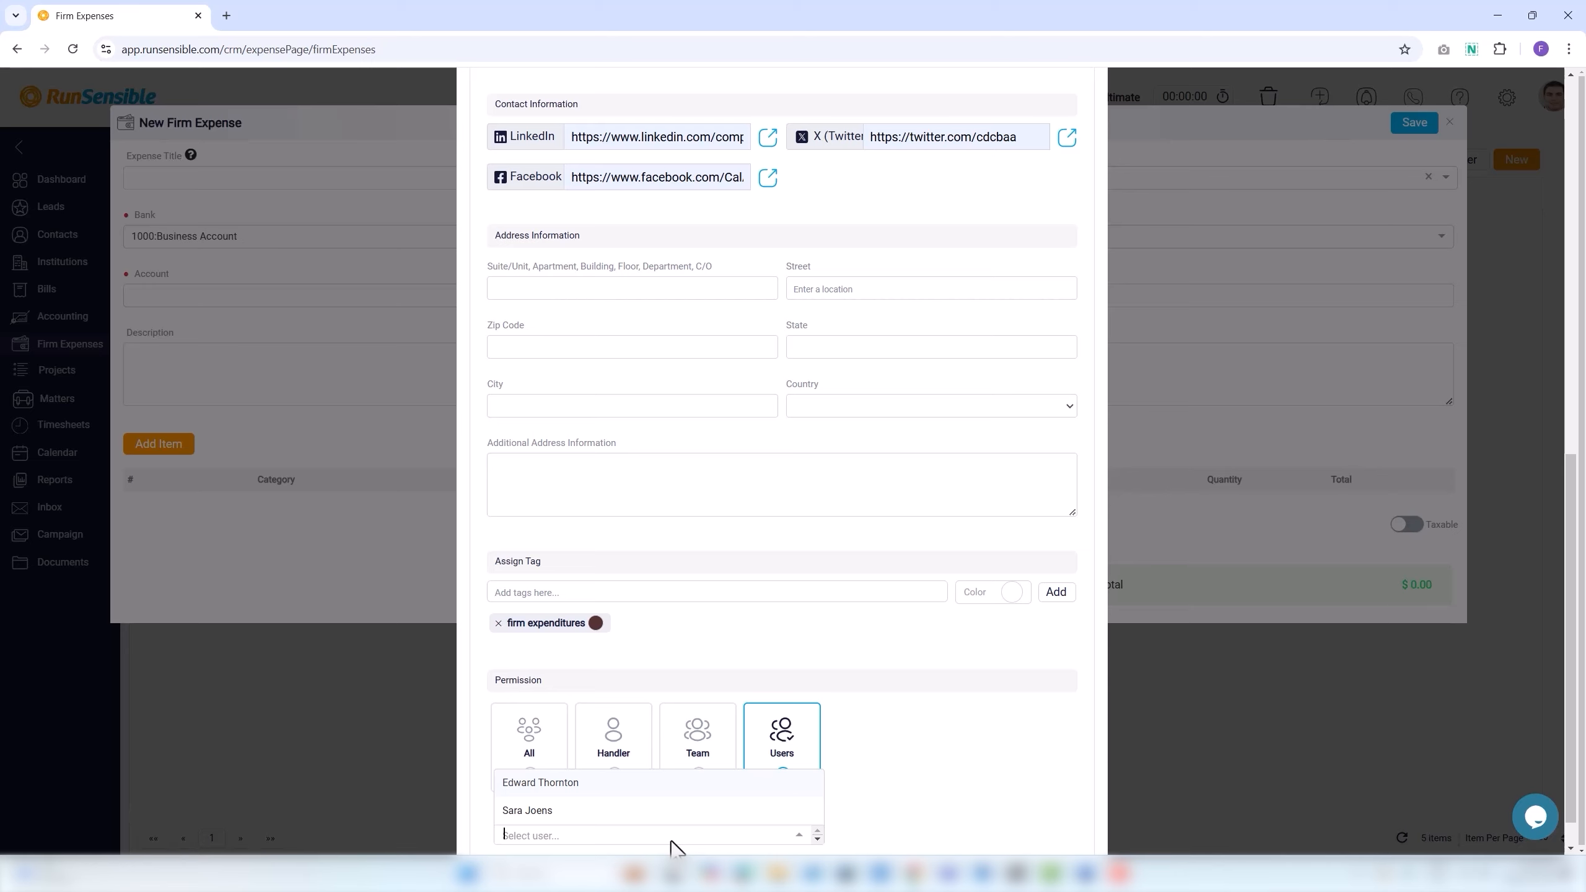
click(590, 785)
Close the New Contact form and return to the expense's supplier list.
scroll(977, 373, up, 15)
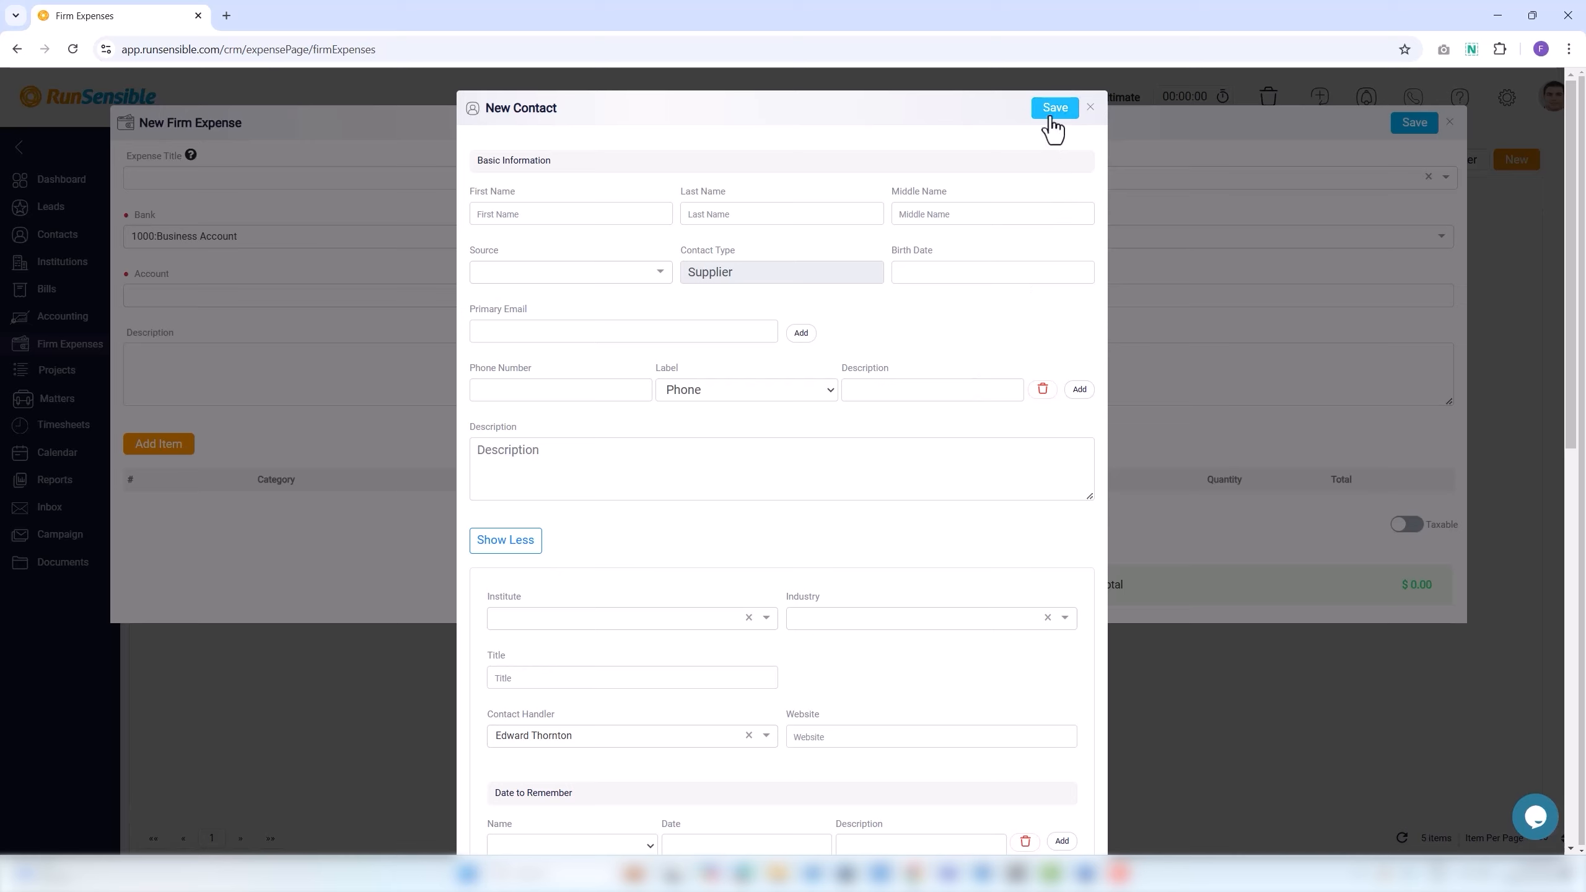
click(1090, 109)
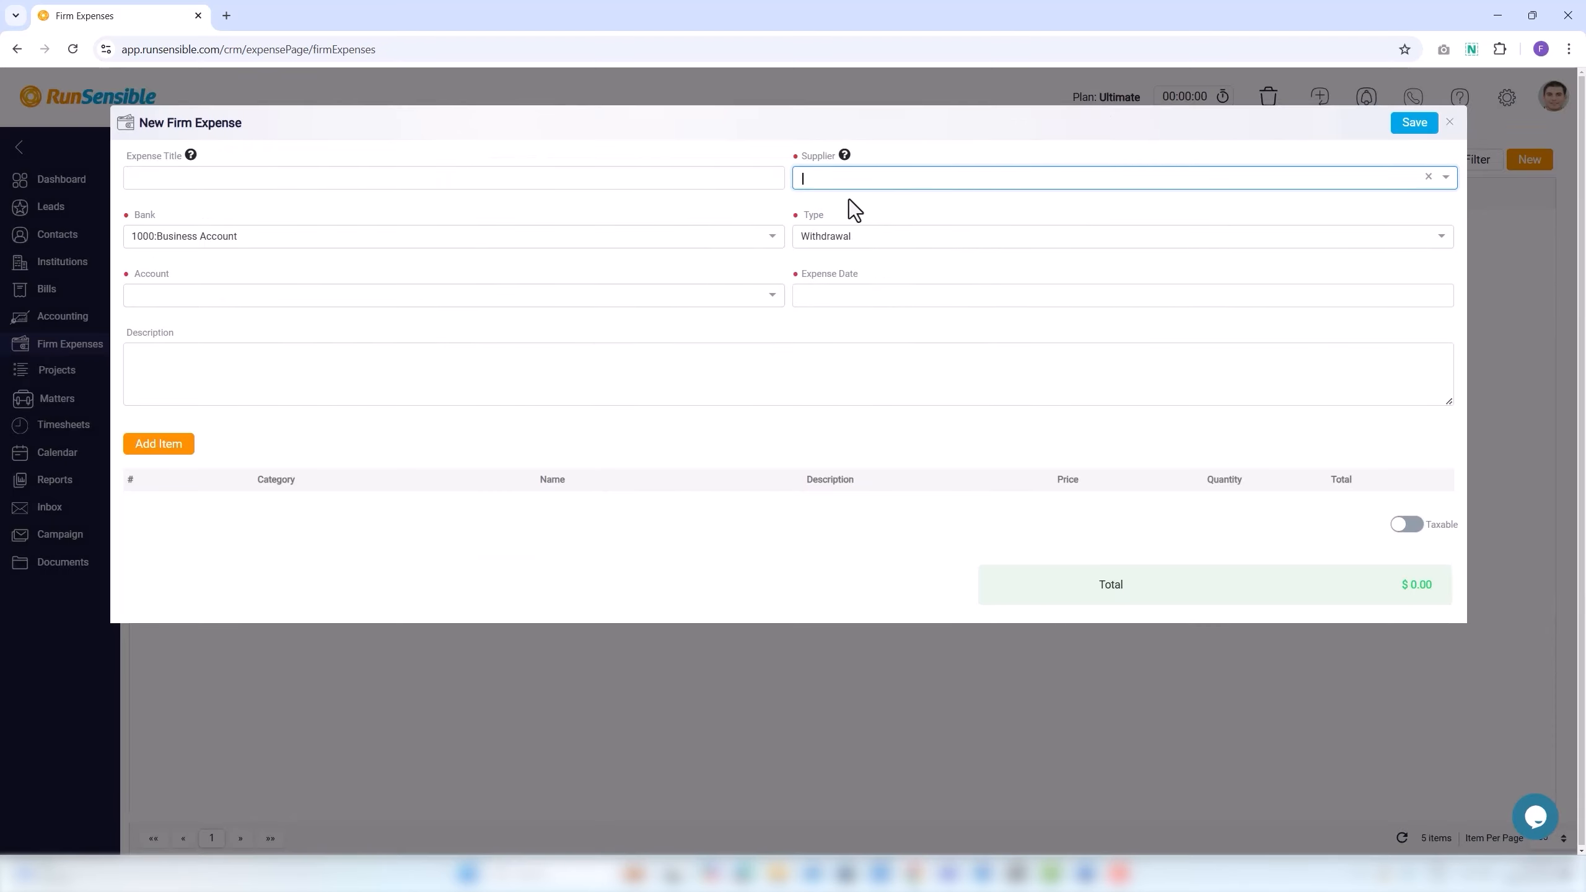
click(840, 180)
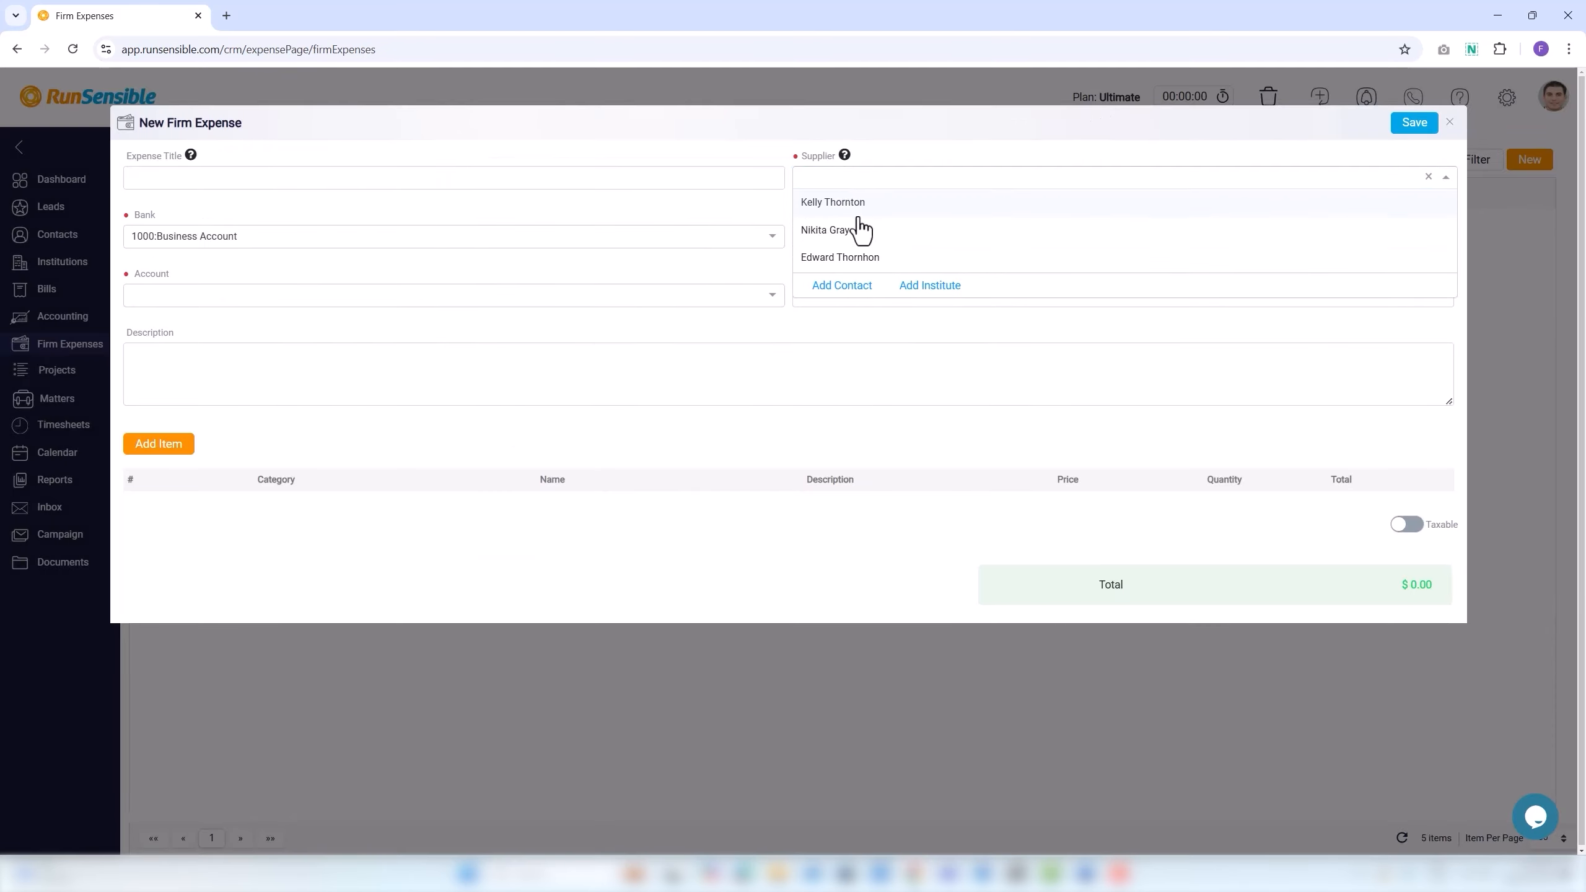
Create a new institute supplier named Hamilton Law Firm with industry Law Practice/Law Firms.
click(925, 286)
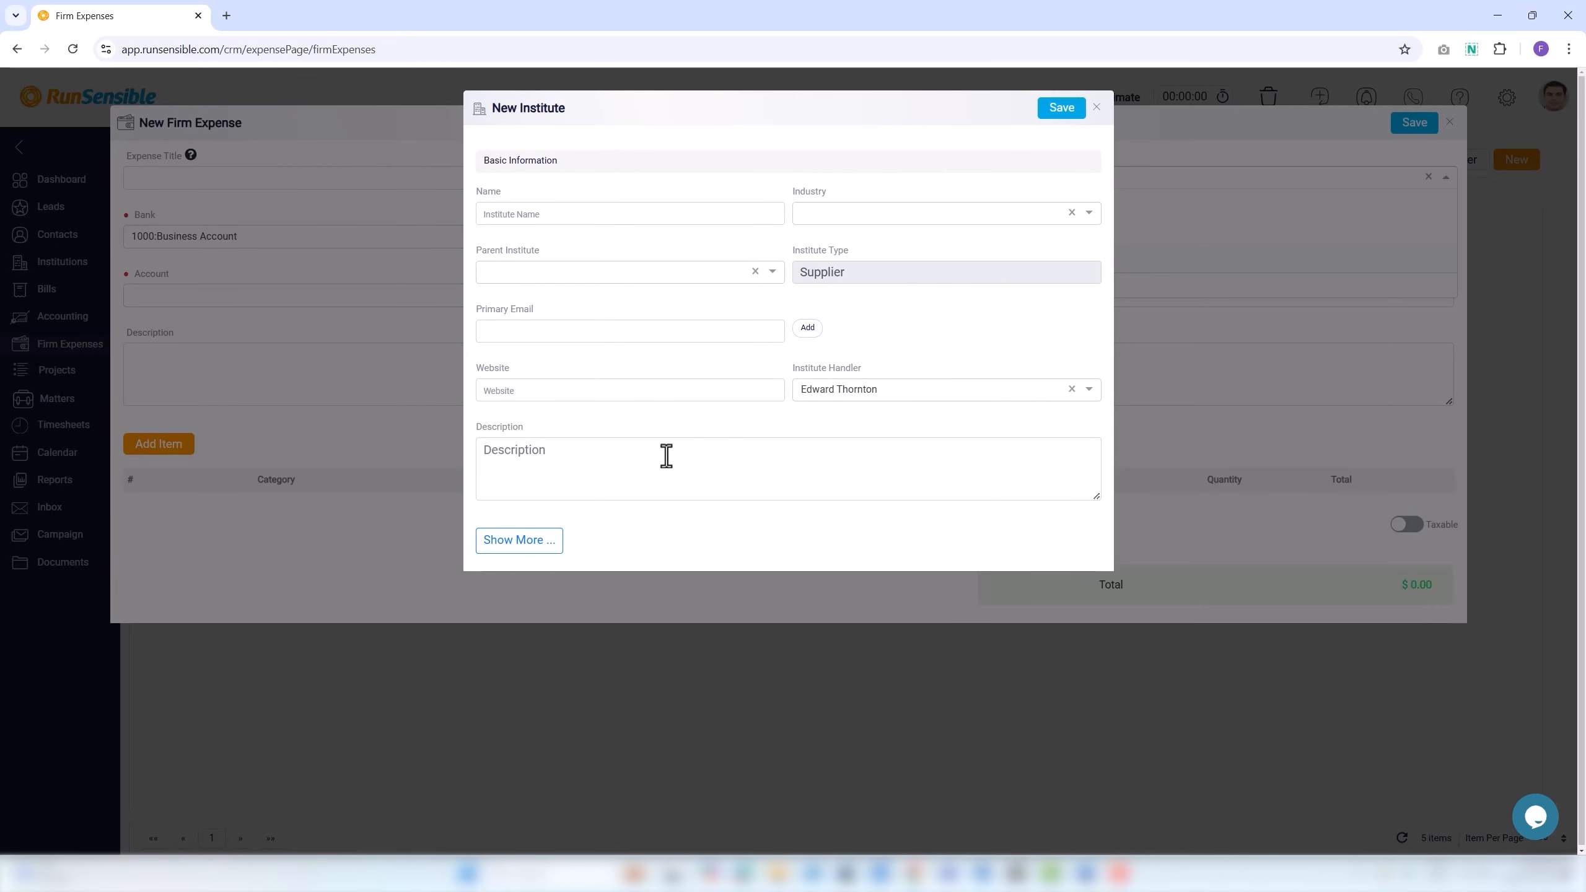
click(518, 541)
click(499, 213)
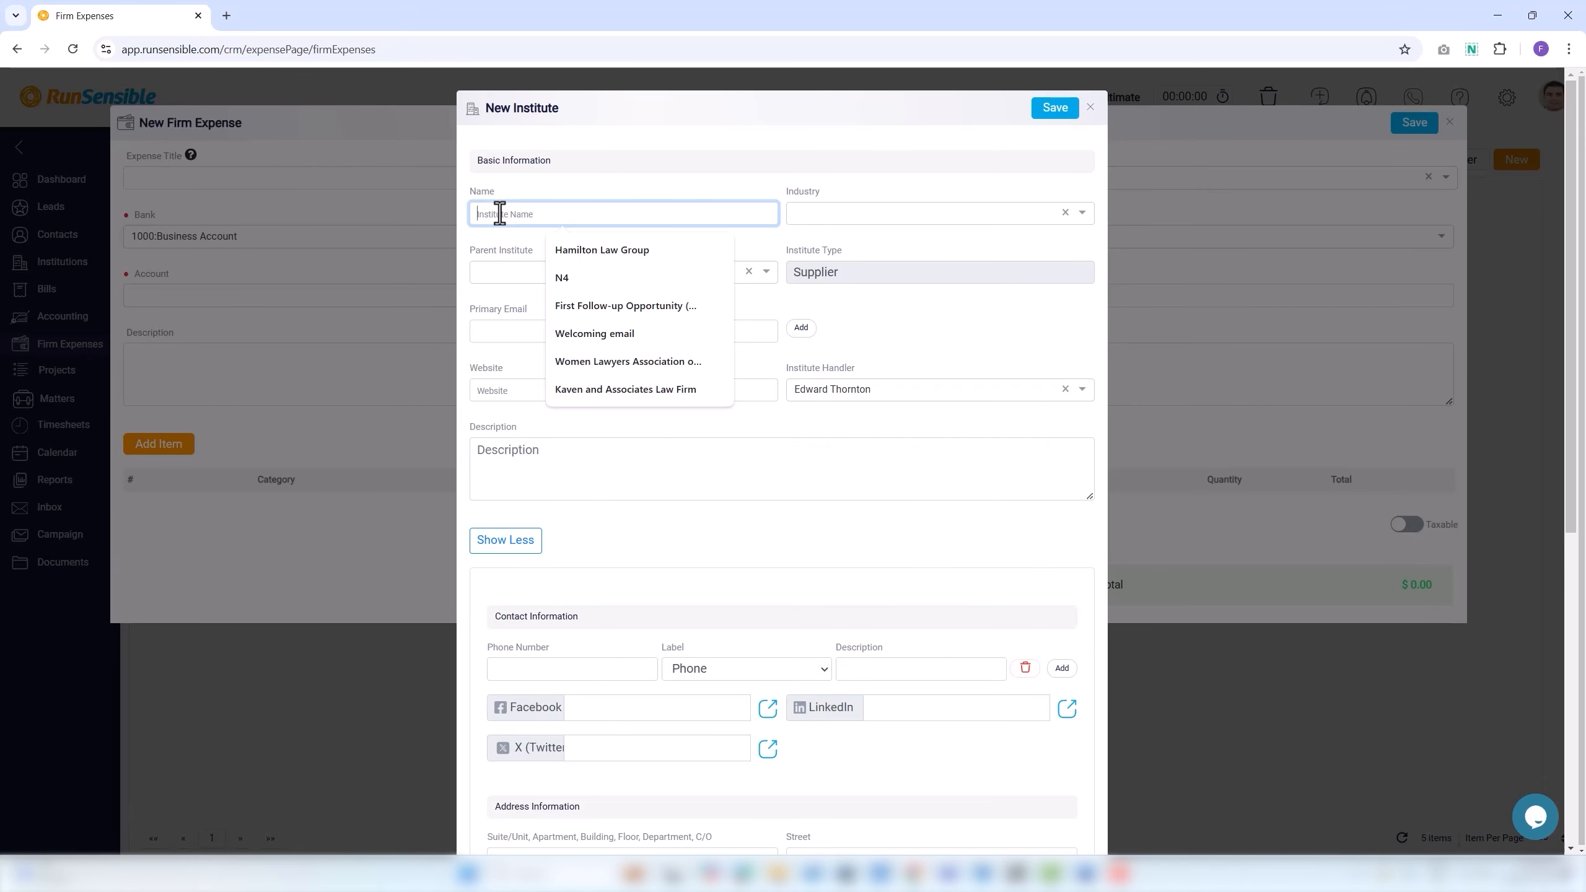
text(Hamilton Law Firm)
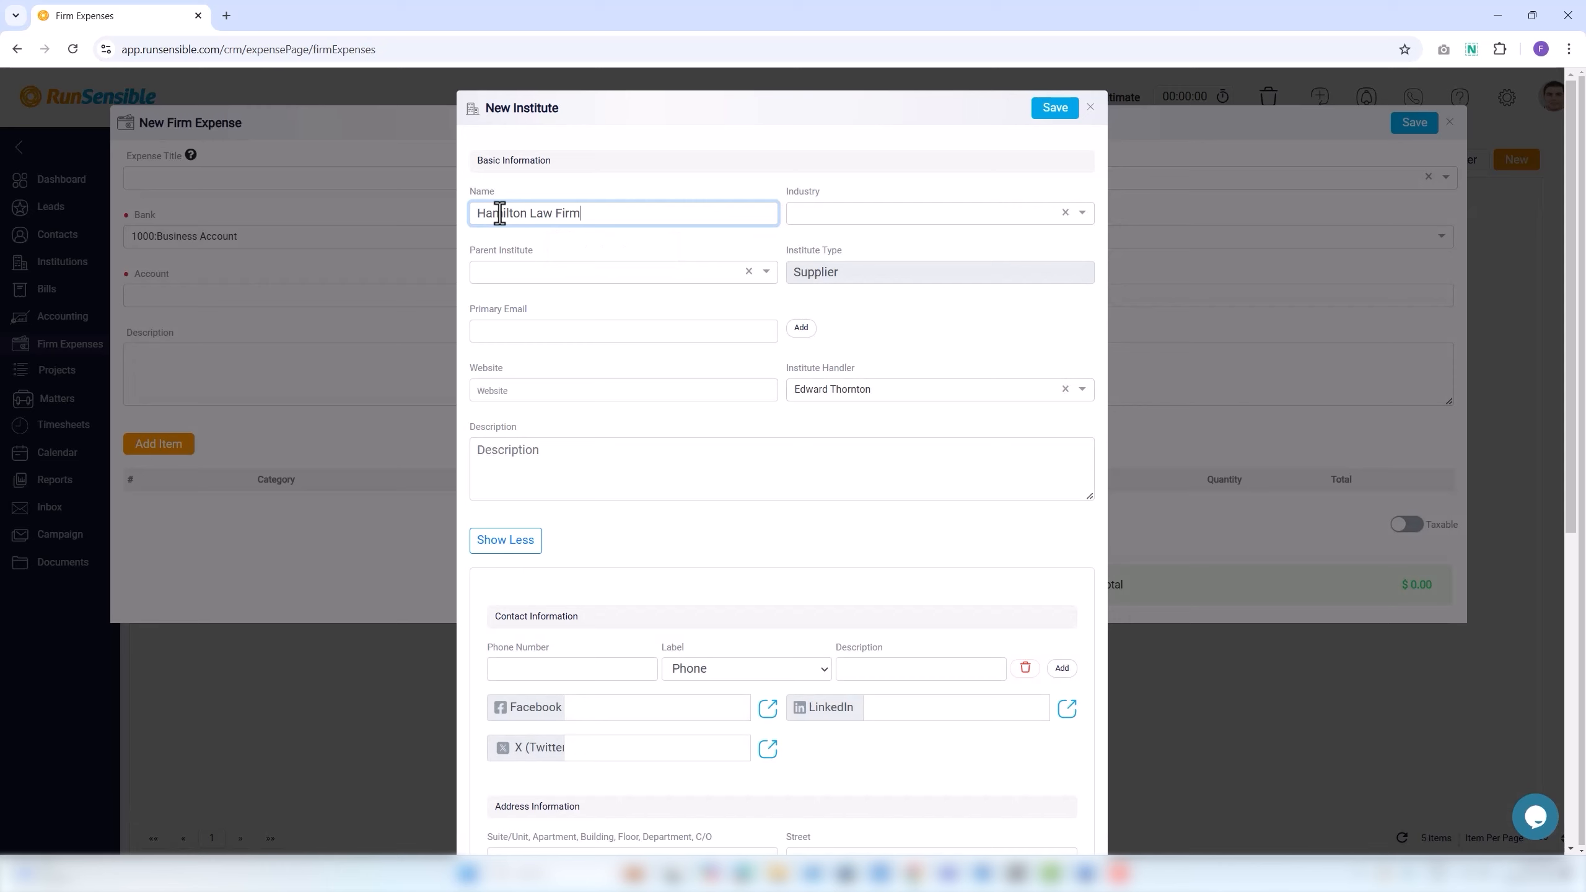
click(811, 210)
text(law)
click(844, 267)
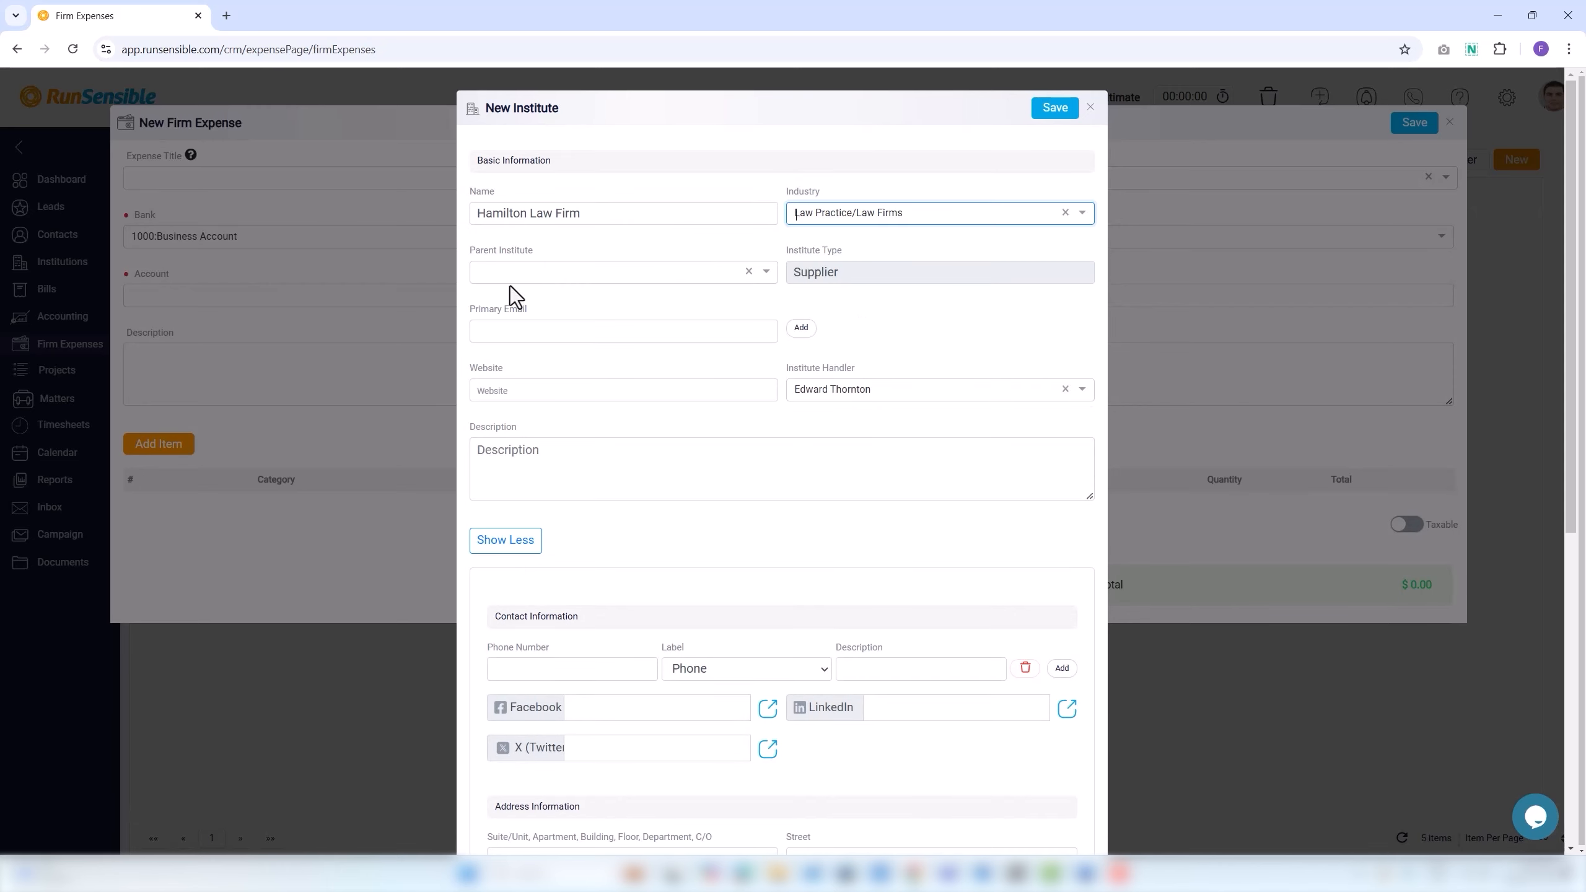
click(558, 332)
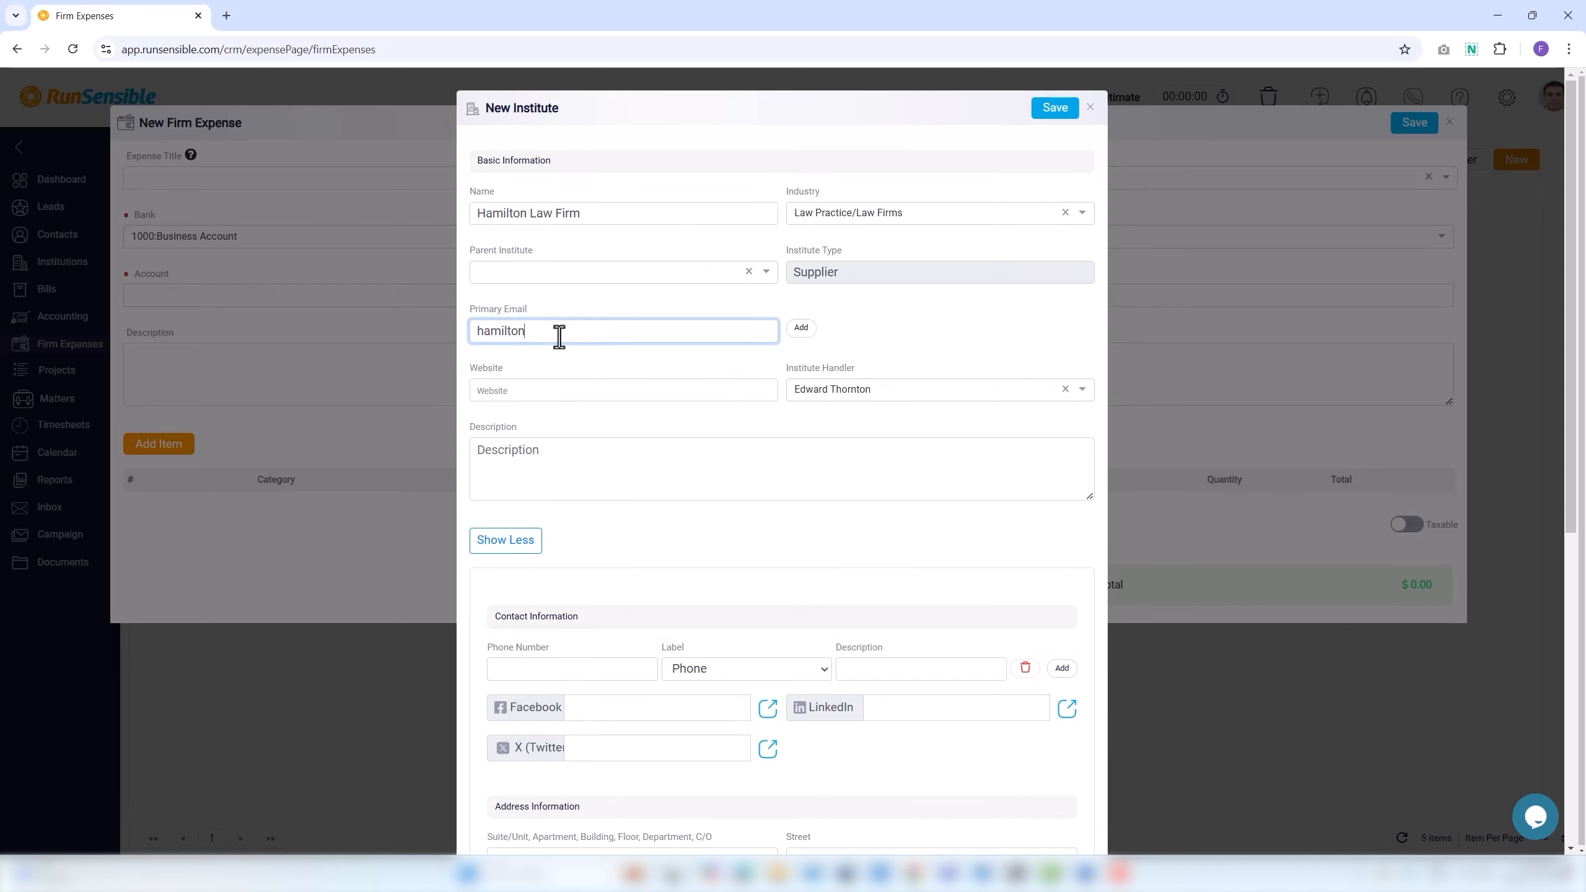
click(522, 391)
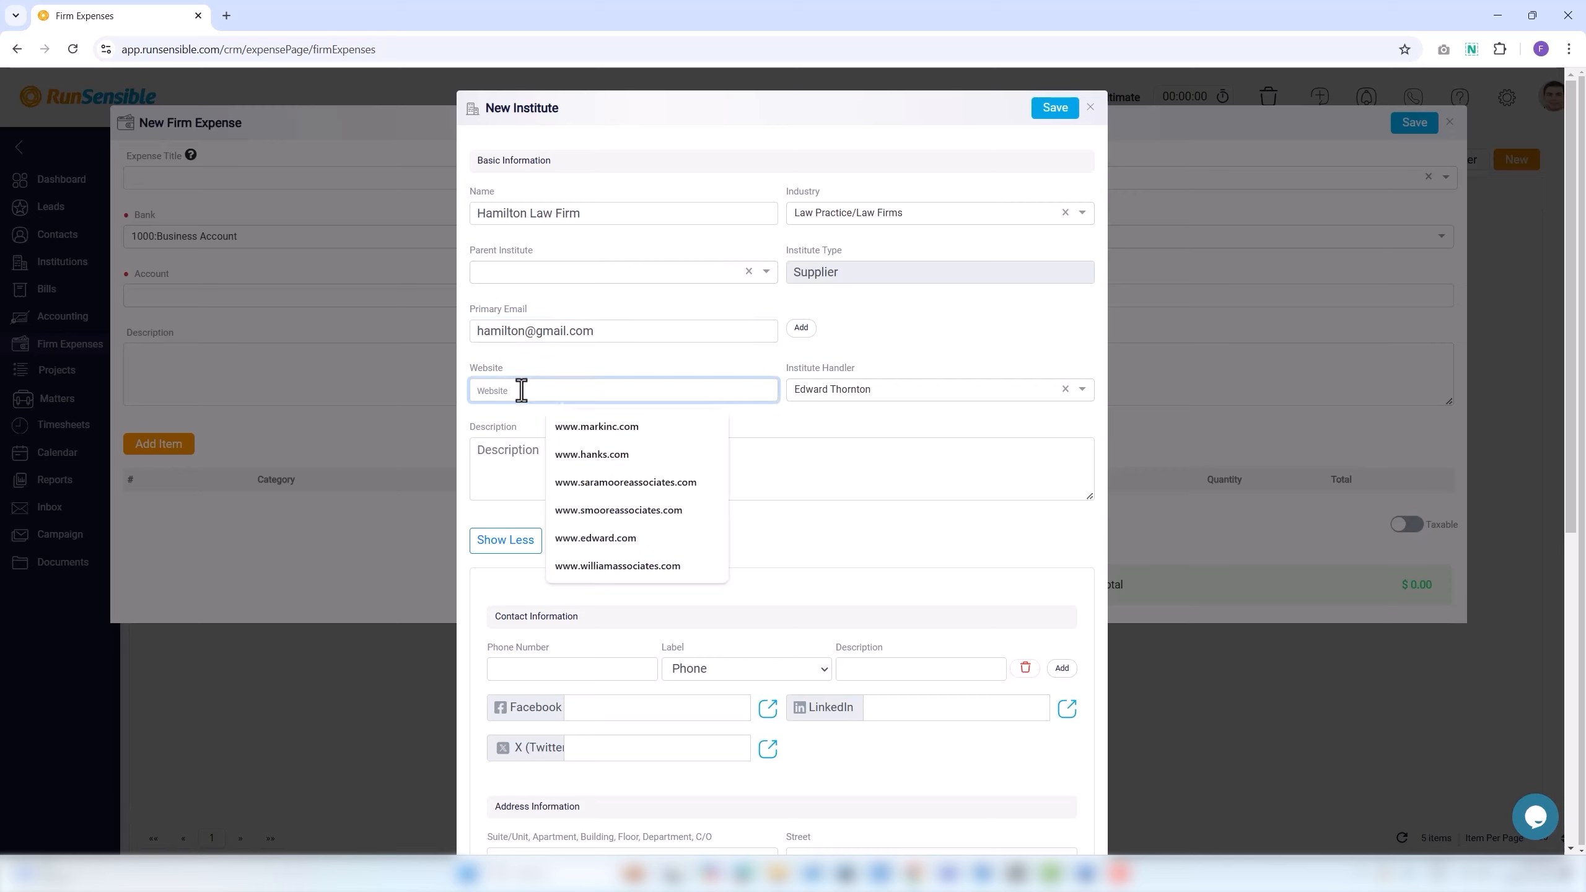
text(www.hamiltonlawfirm)
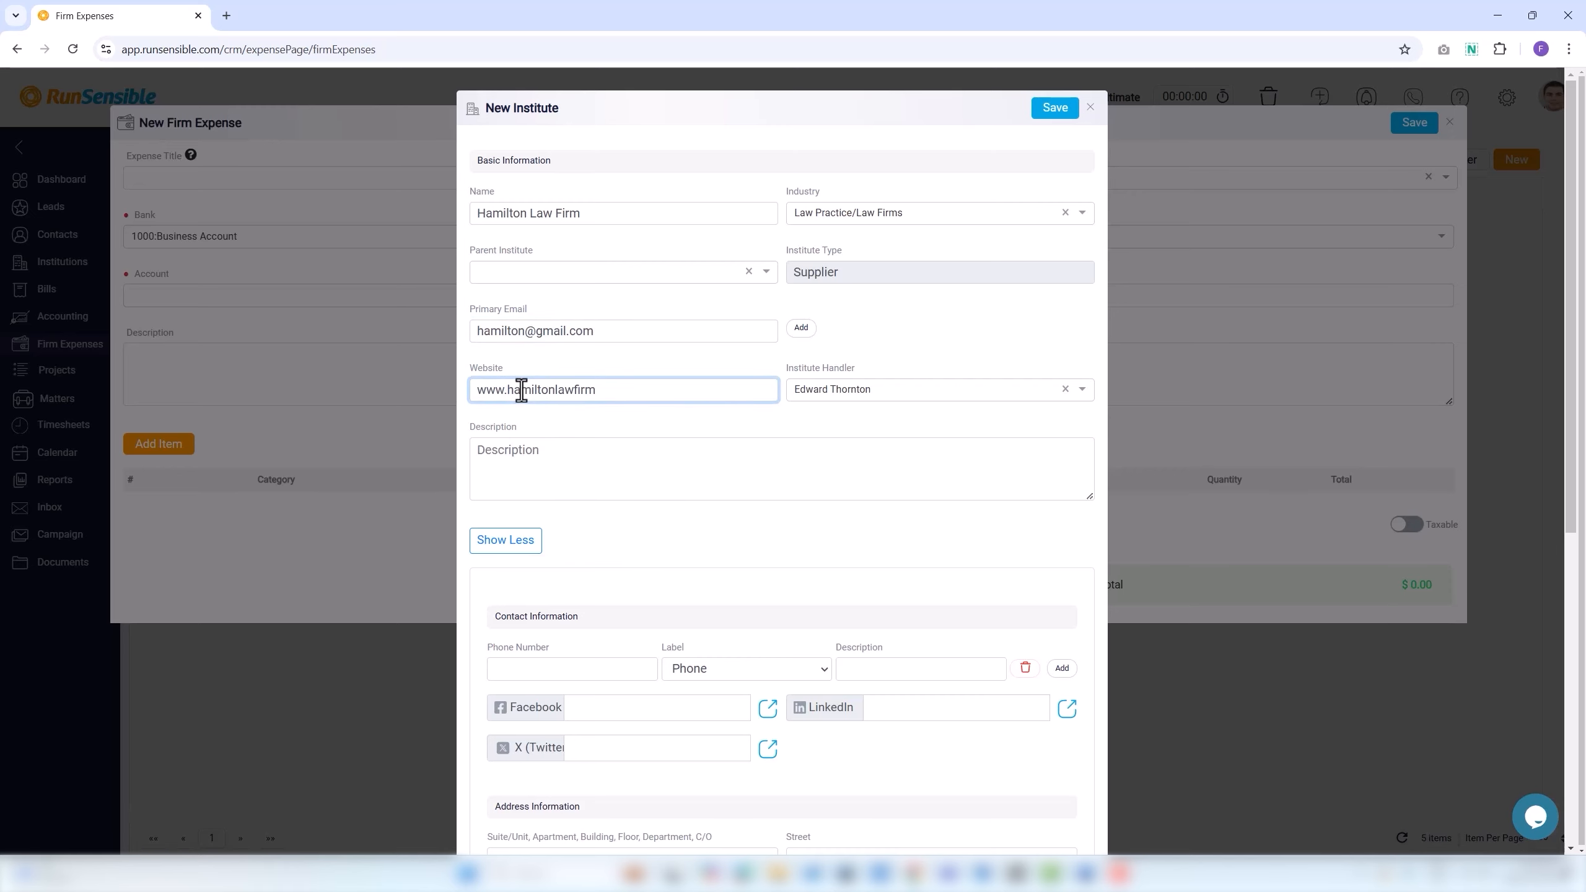
text(.com)
scroll(535, 493, down, 4)
Add the firm's Work Phone number, the suggested Facebook page and the suggested Argentine address.
click(524, 430)
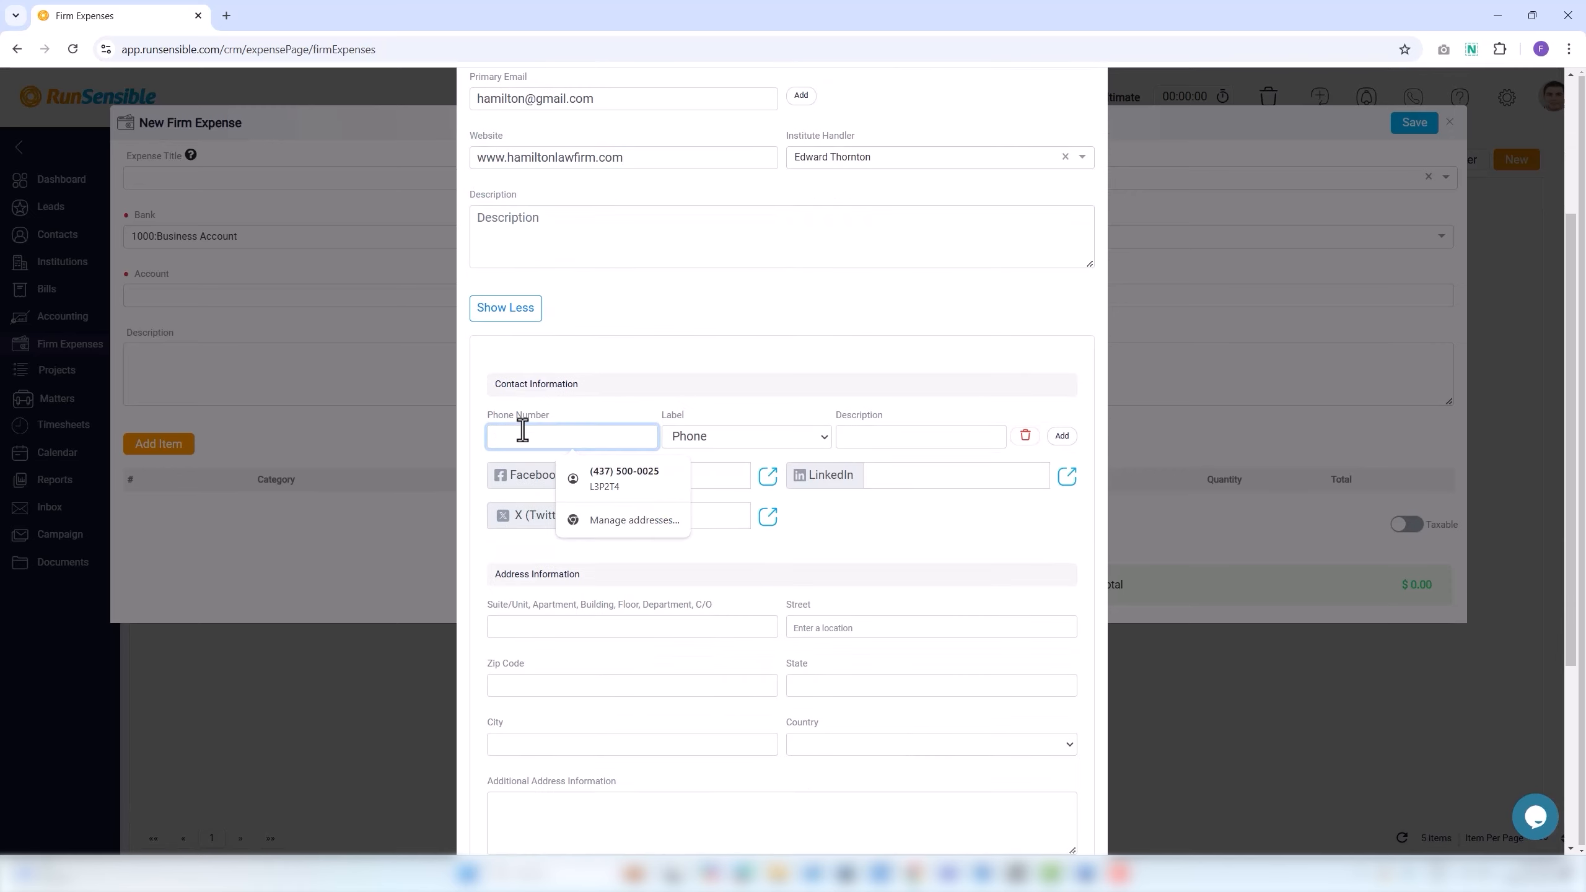
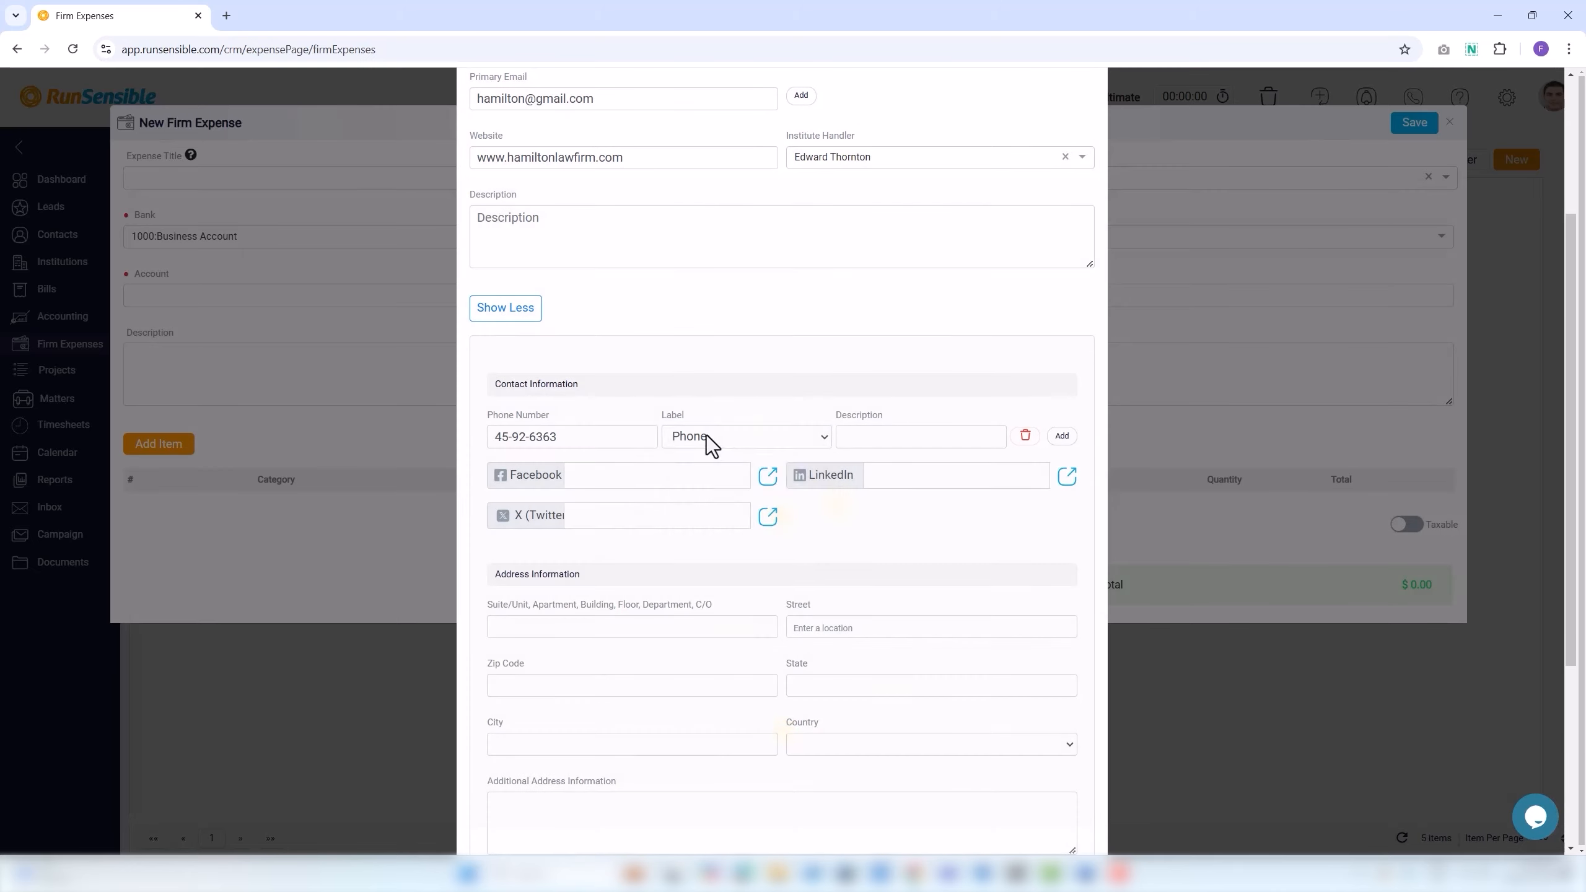
click(706, 436)
click(725, 496)
click(610, 474)
text(ha)
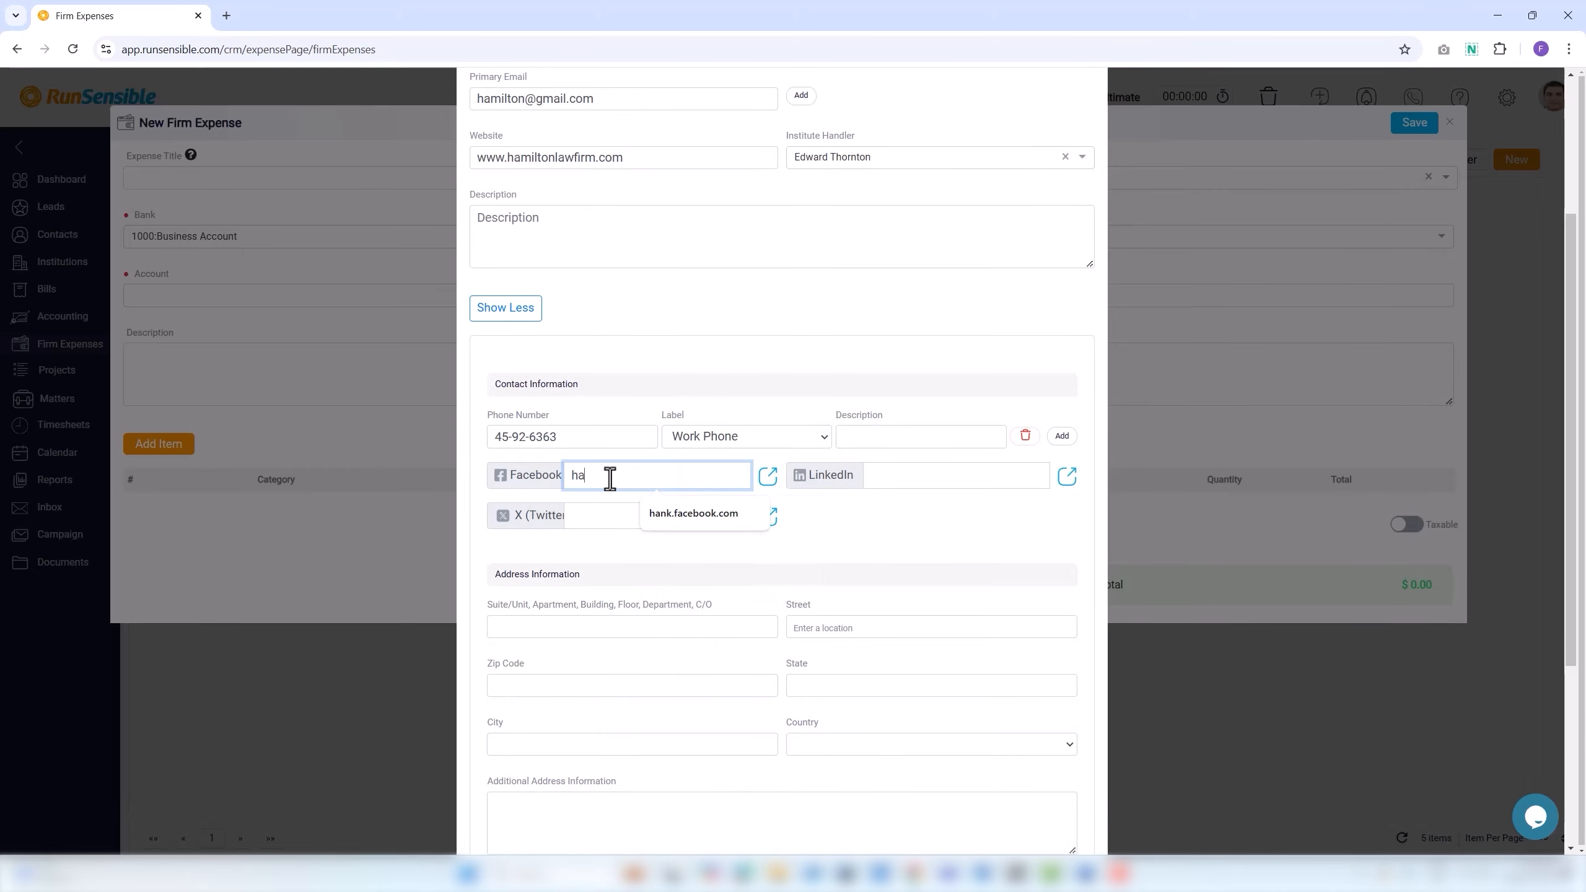
click(650, 513)
scroll(636, 572, down, 3)
click(802, 476)
text(634)
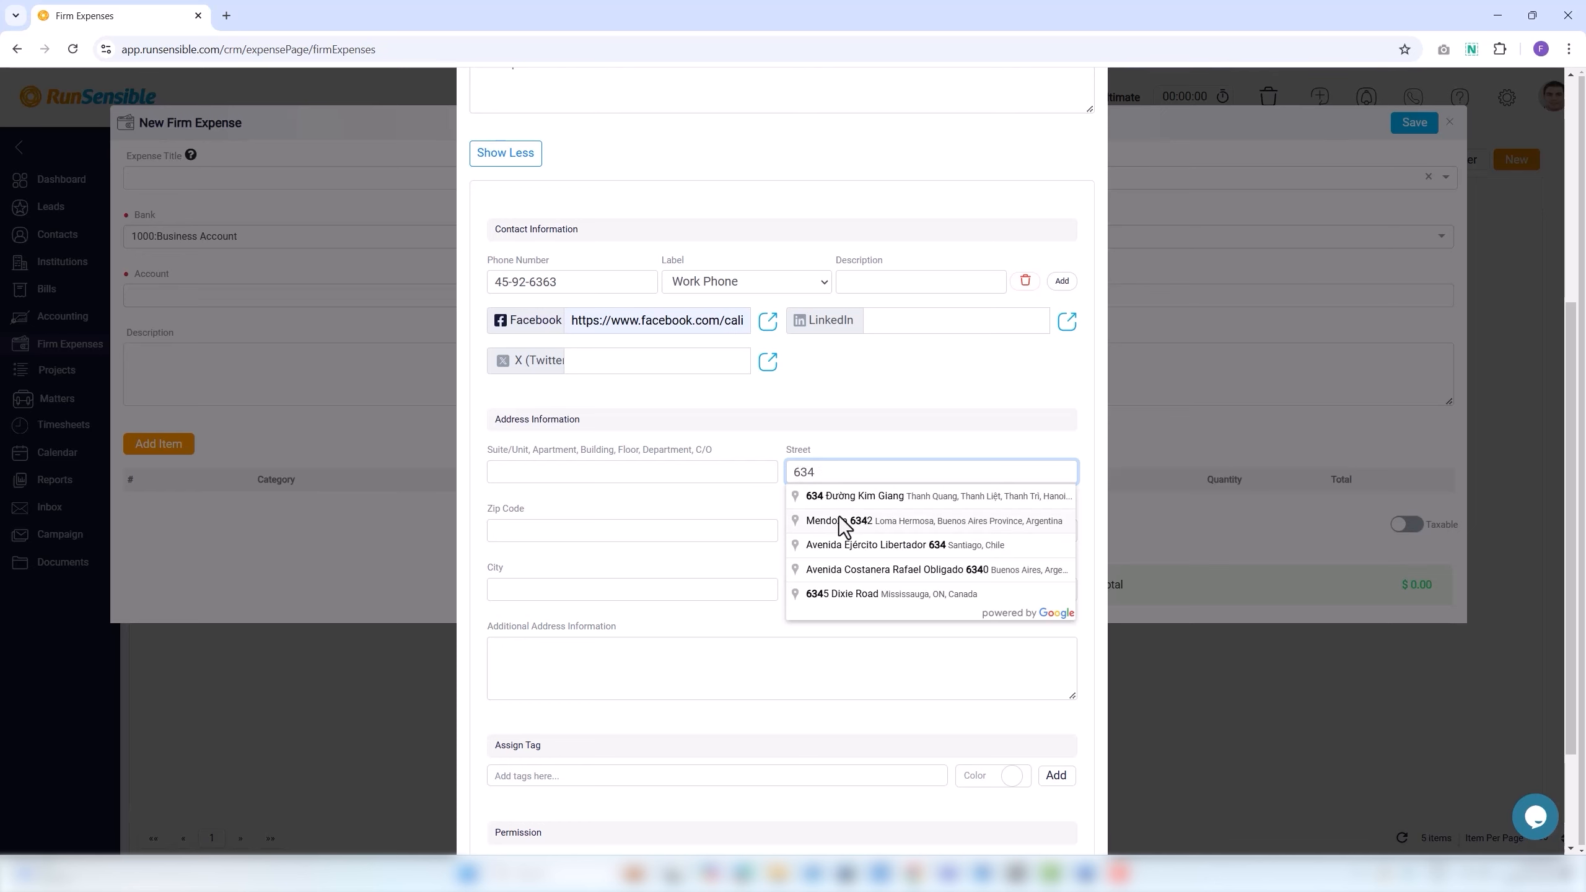
click(839, 521)
scroll(749, 606, down, 3)
Tag the firm 'cold call' with tag colour #765959.
click(560, 623)
text(cold call)
click(1012, 623)
click(1122, 537)
click(1032, 639)
click(1016, 624)
click(1073, 668)
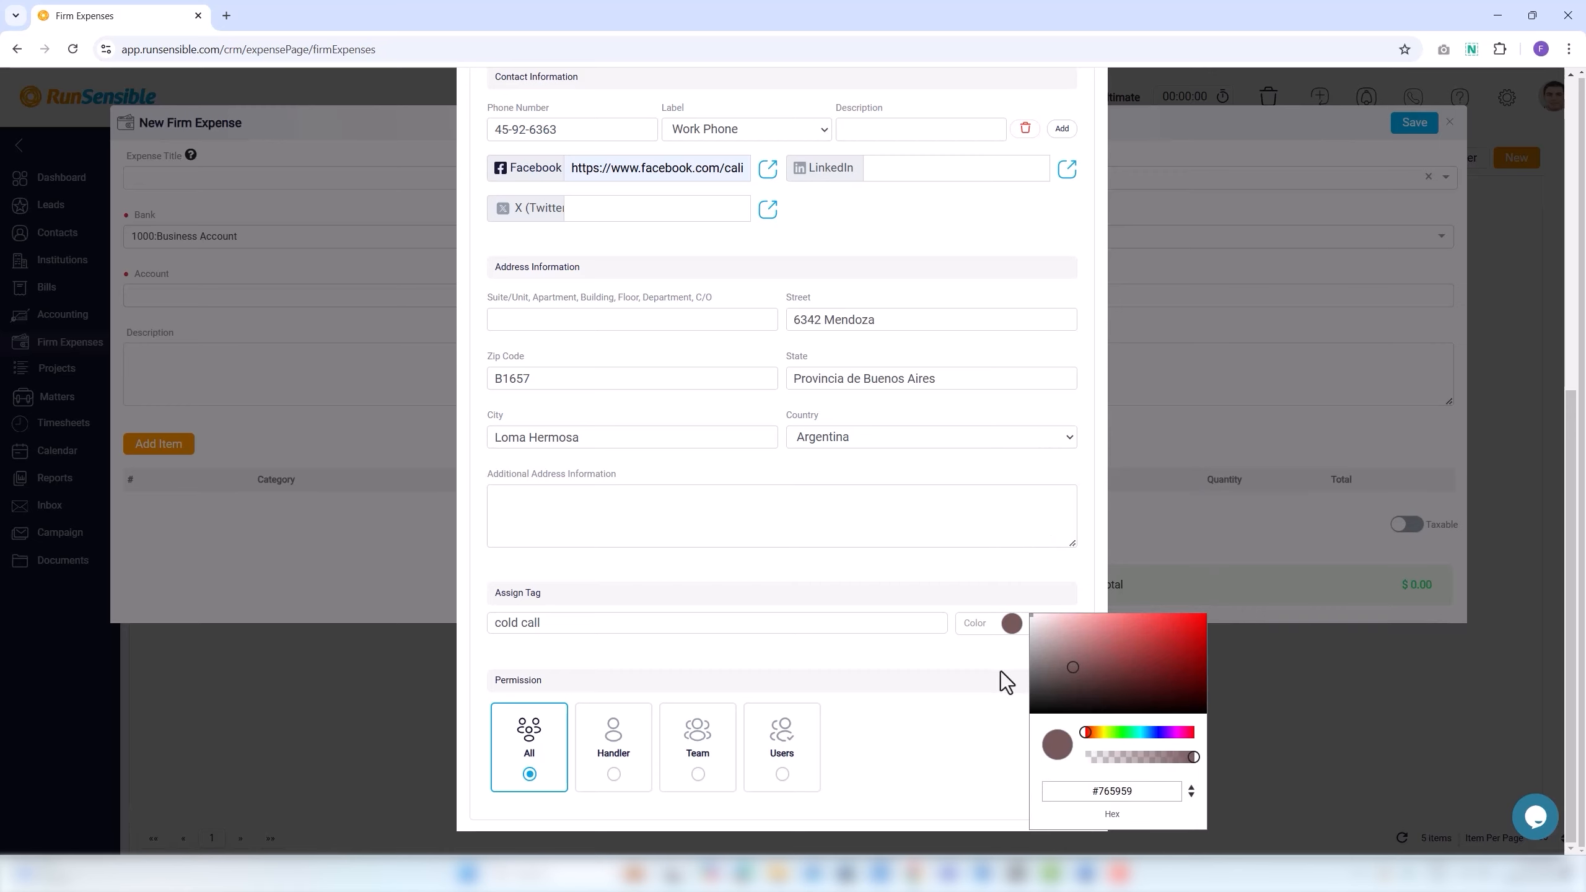
click(1002, 672)
Limit access to the handler and save the Hamilton Law Firm supplier.
click(614, 808)
scroll(812, 375, up, 9)
click(1075, 116)
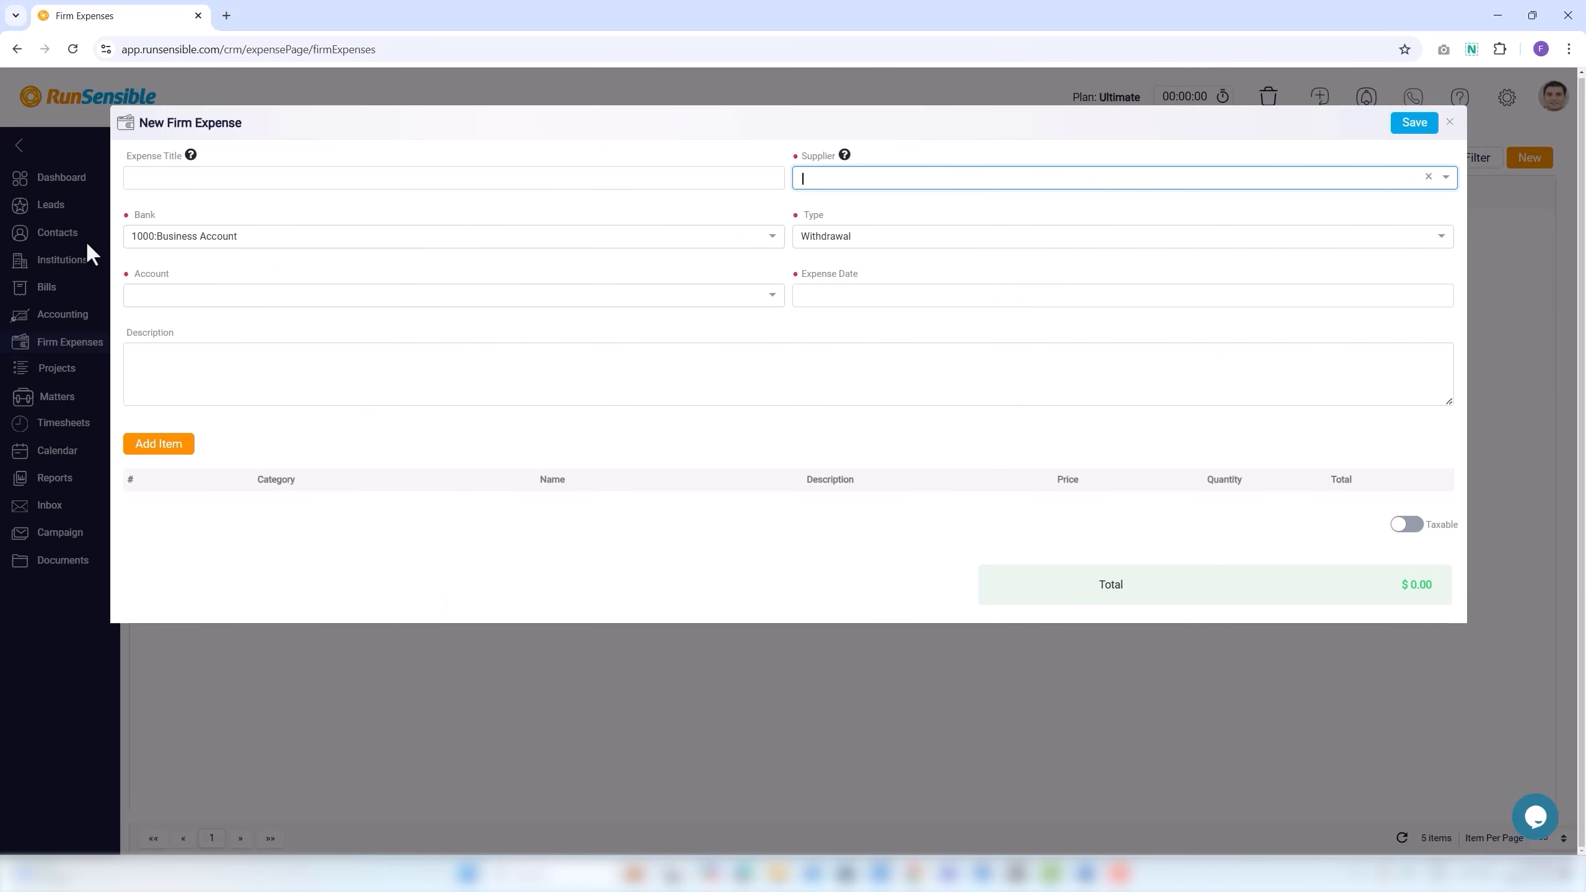
Set bank 1000:Business Account, account Advanced Client Costs and expense date 4/12/2024.
click(131, 216)
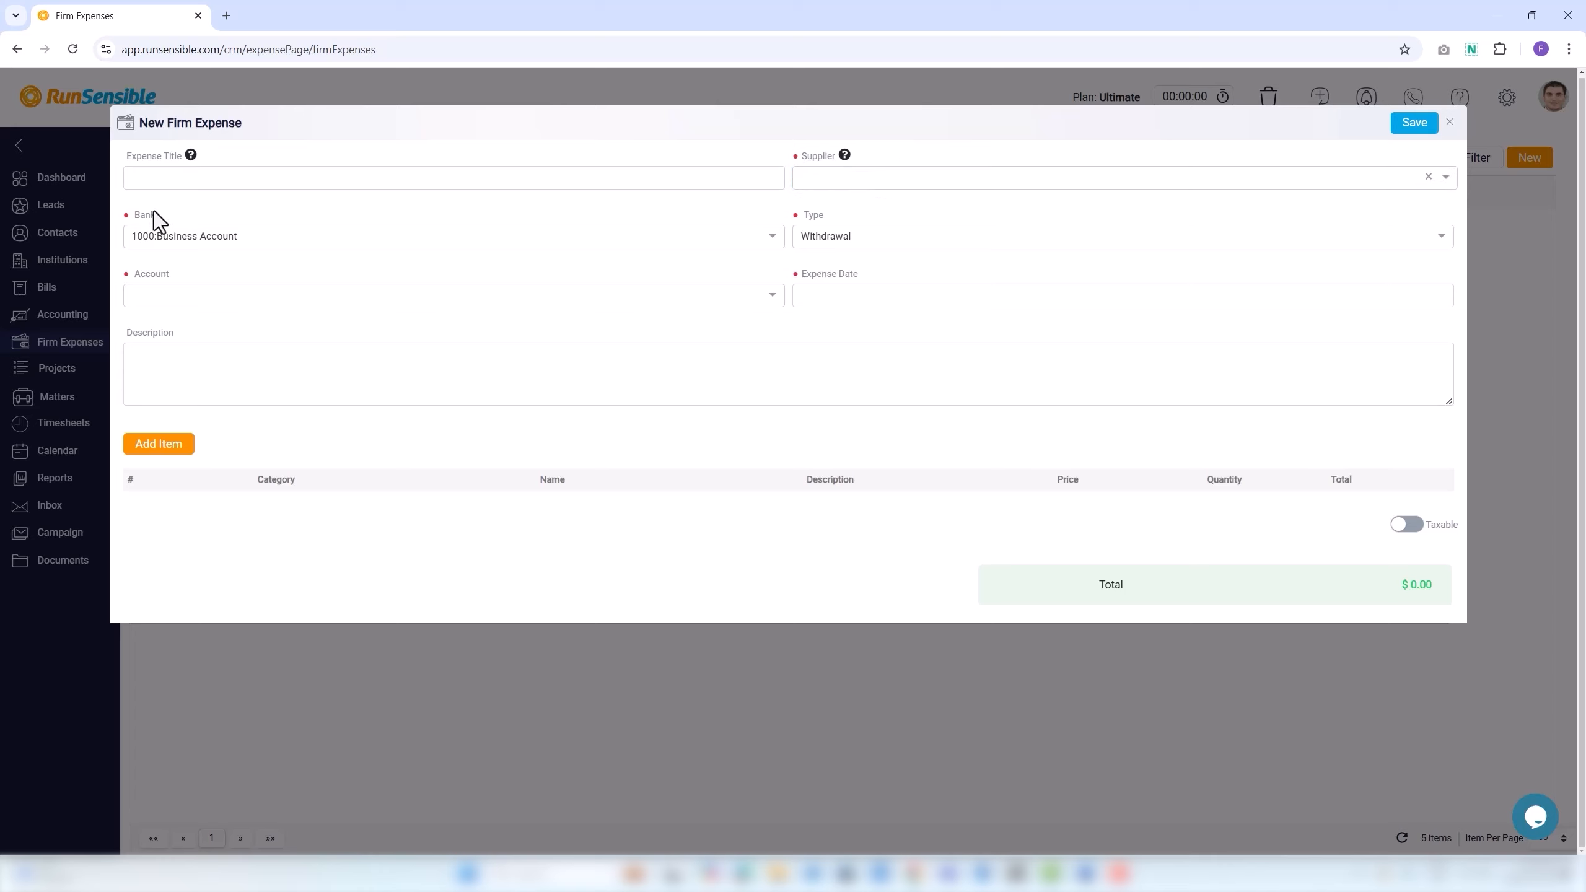
click(135, 240)
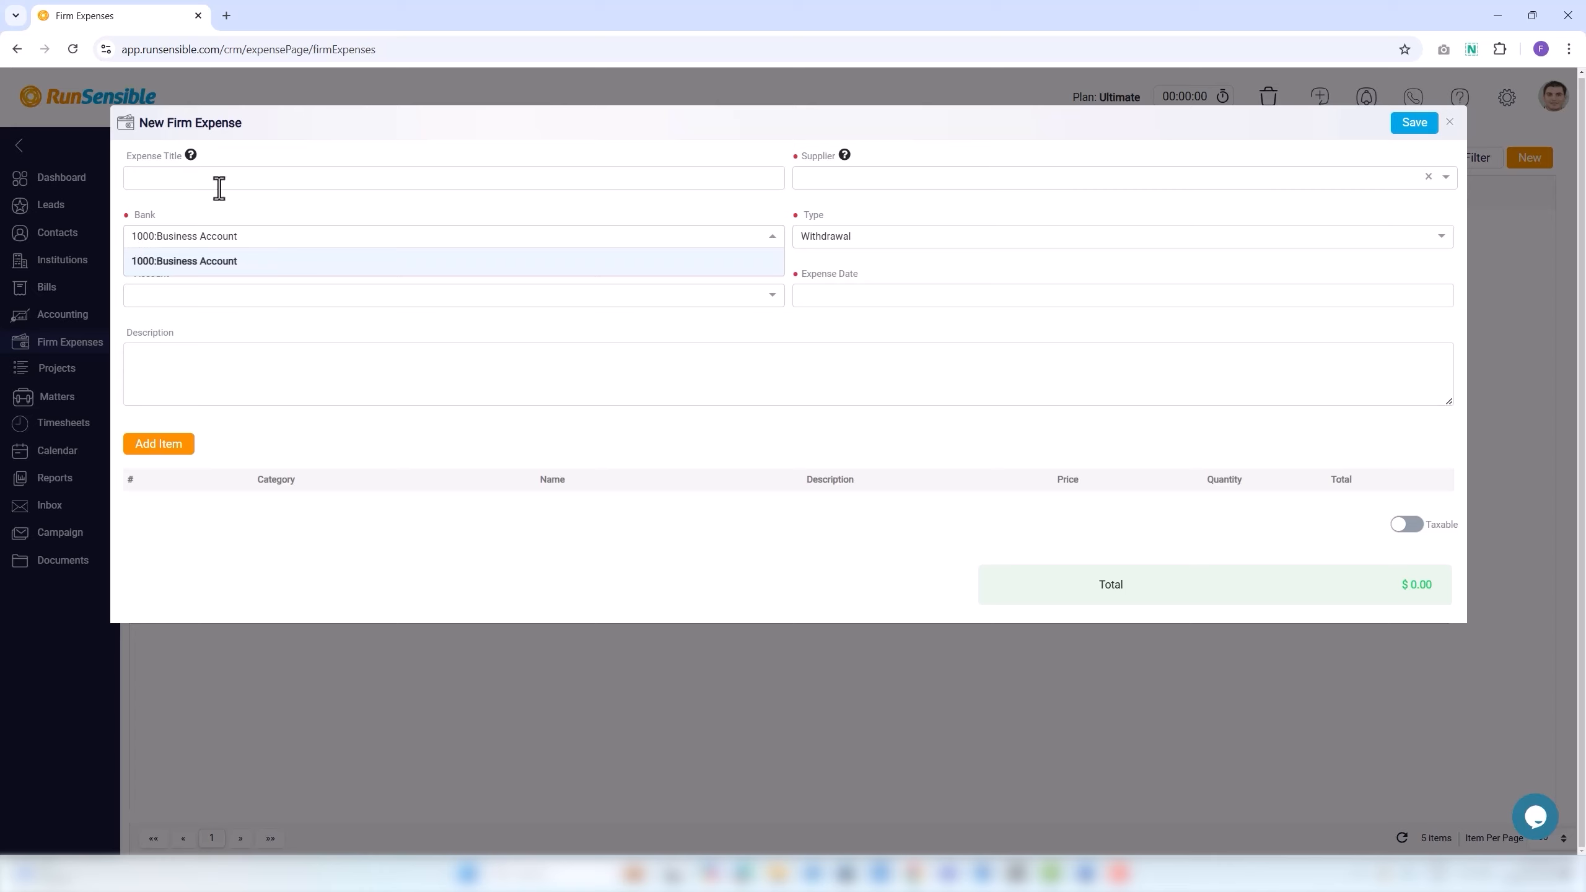
click(213, 263)
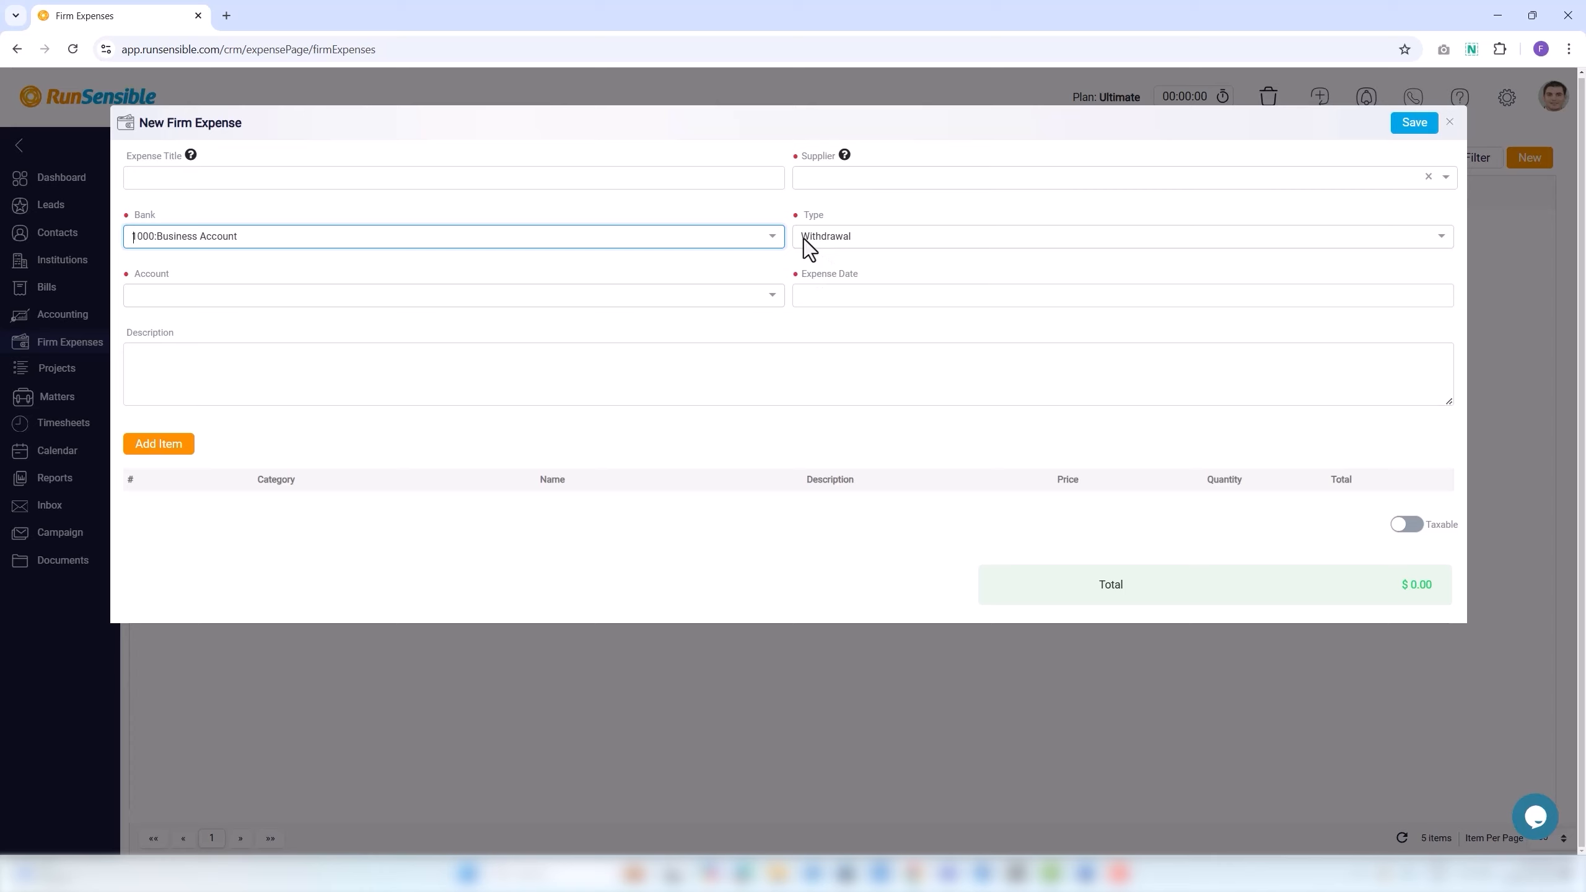
click(149, 299)
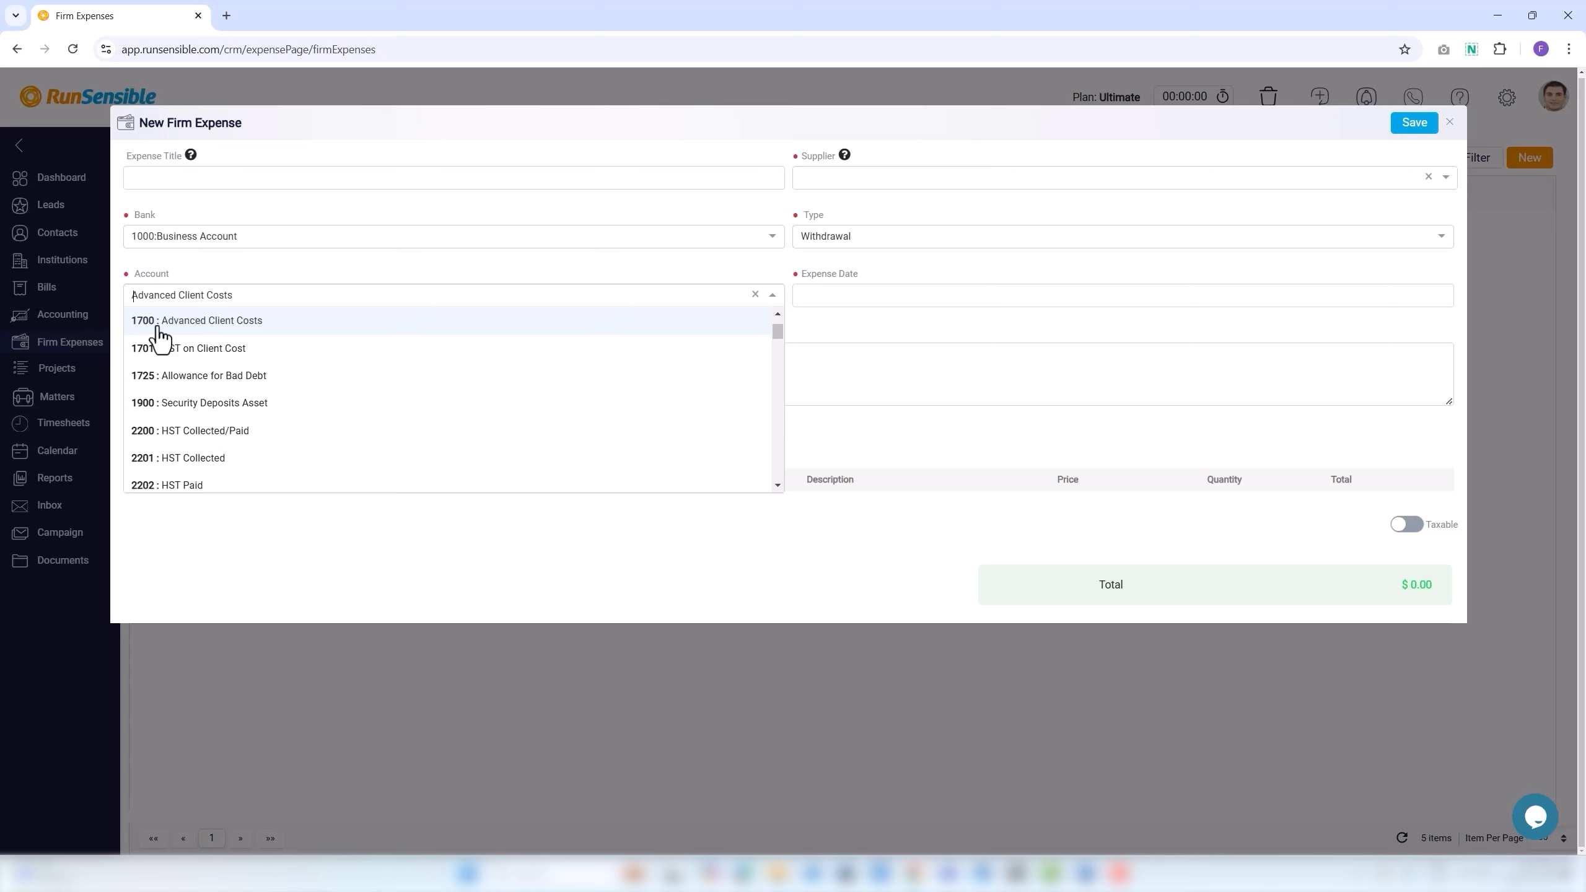
click(187, 330)
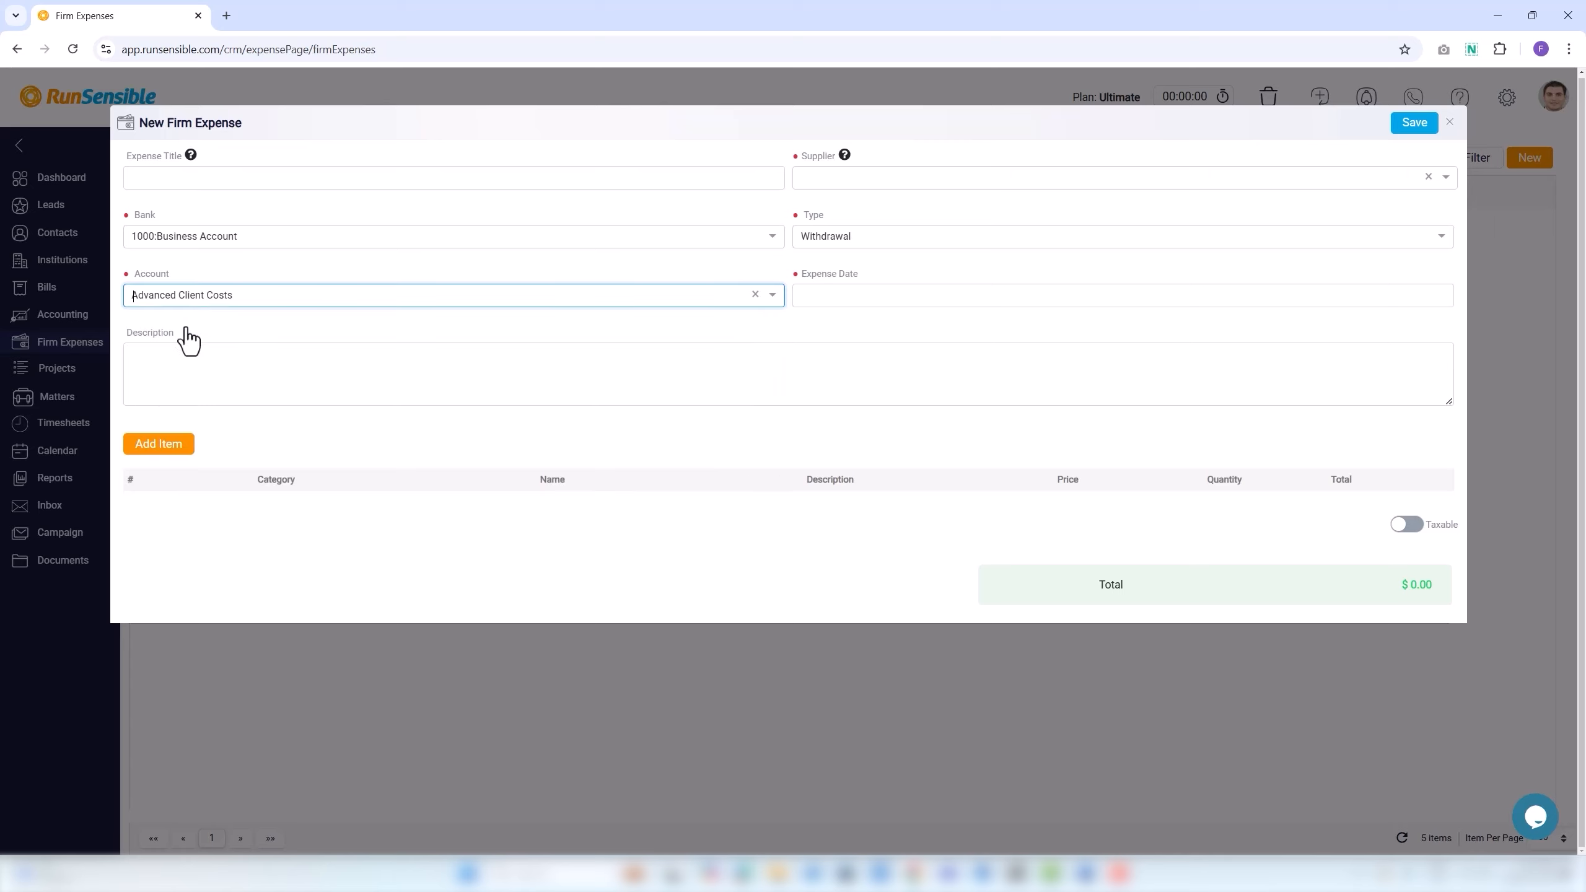
click(823, 297)
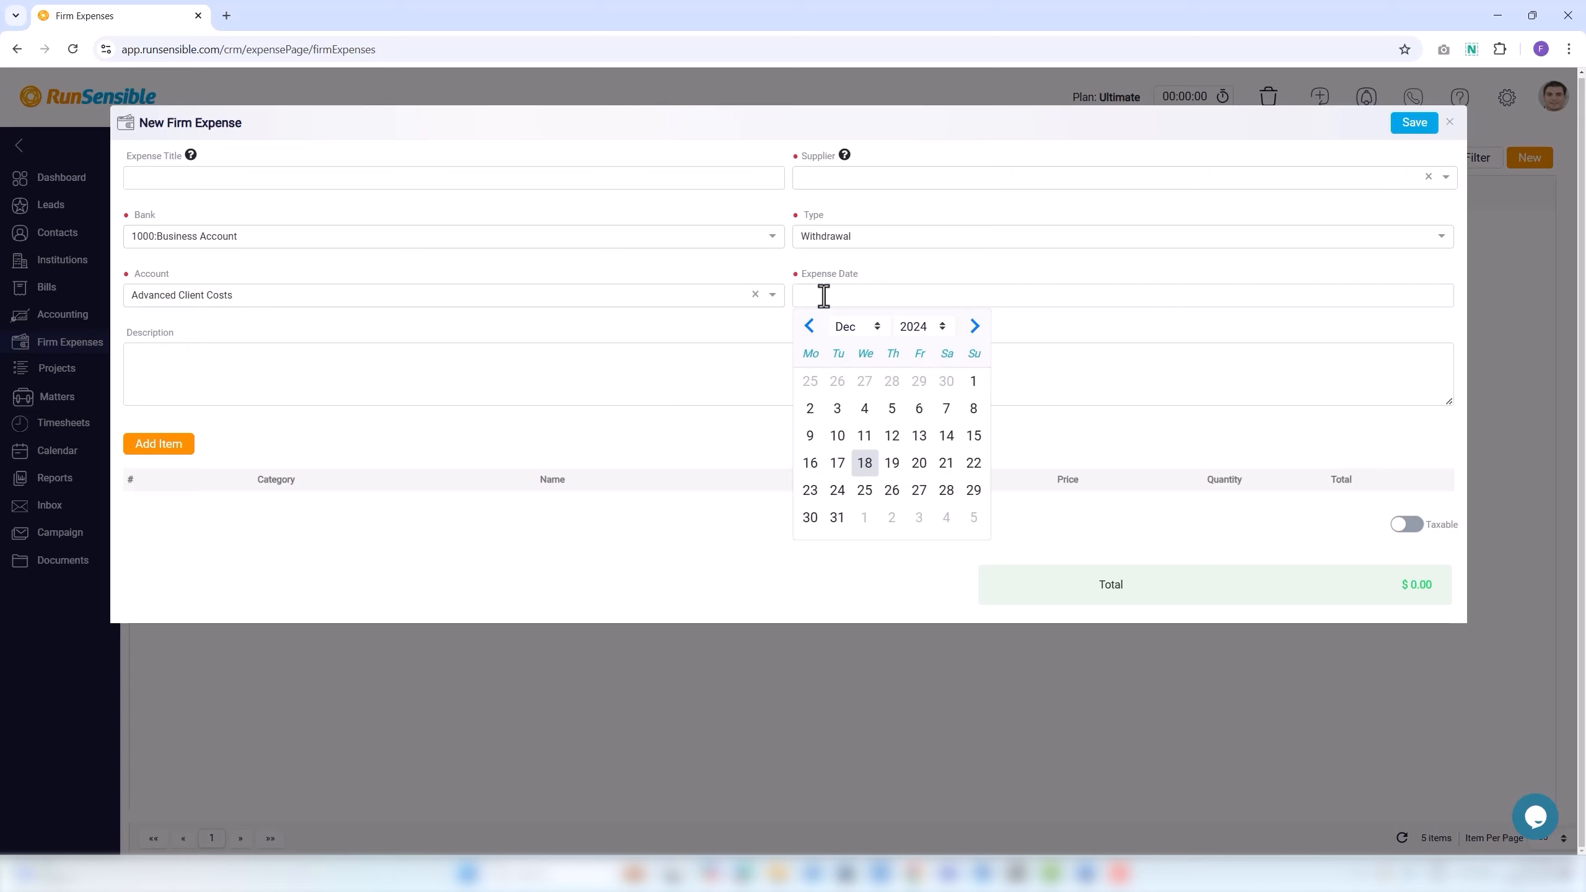
click(865, 413)
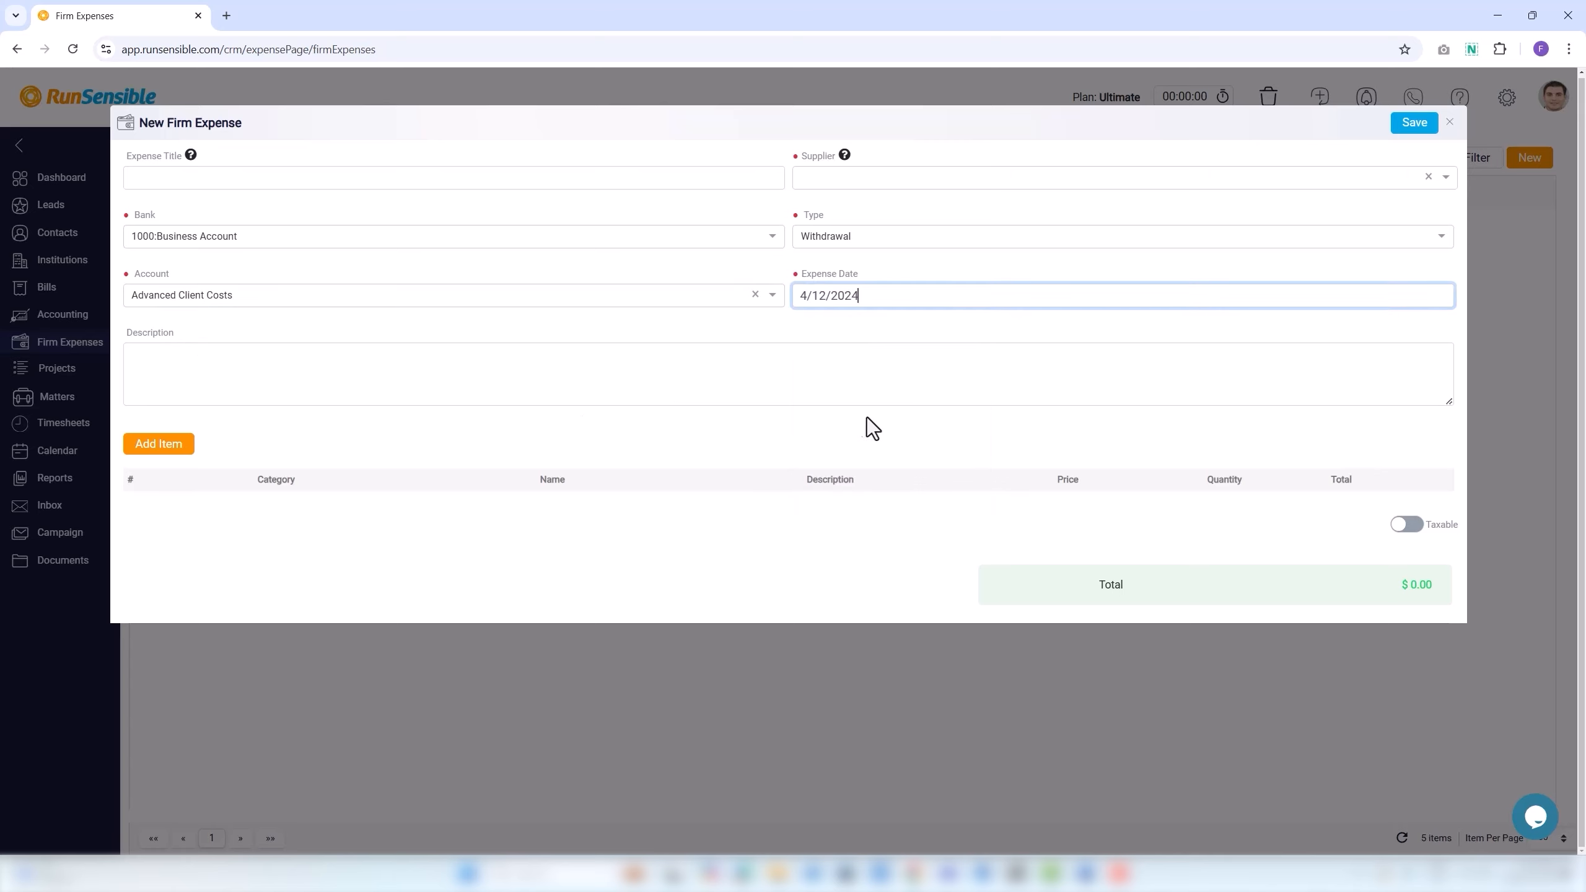
click(333, 381)
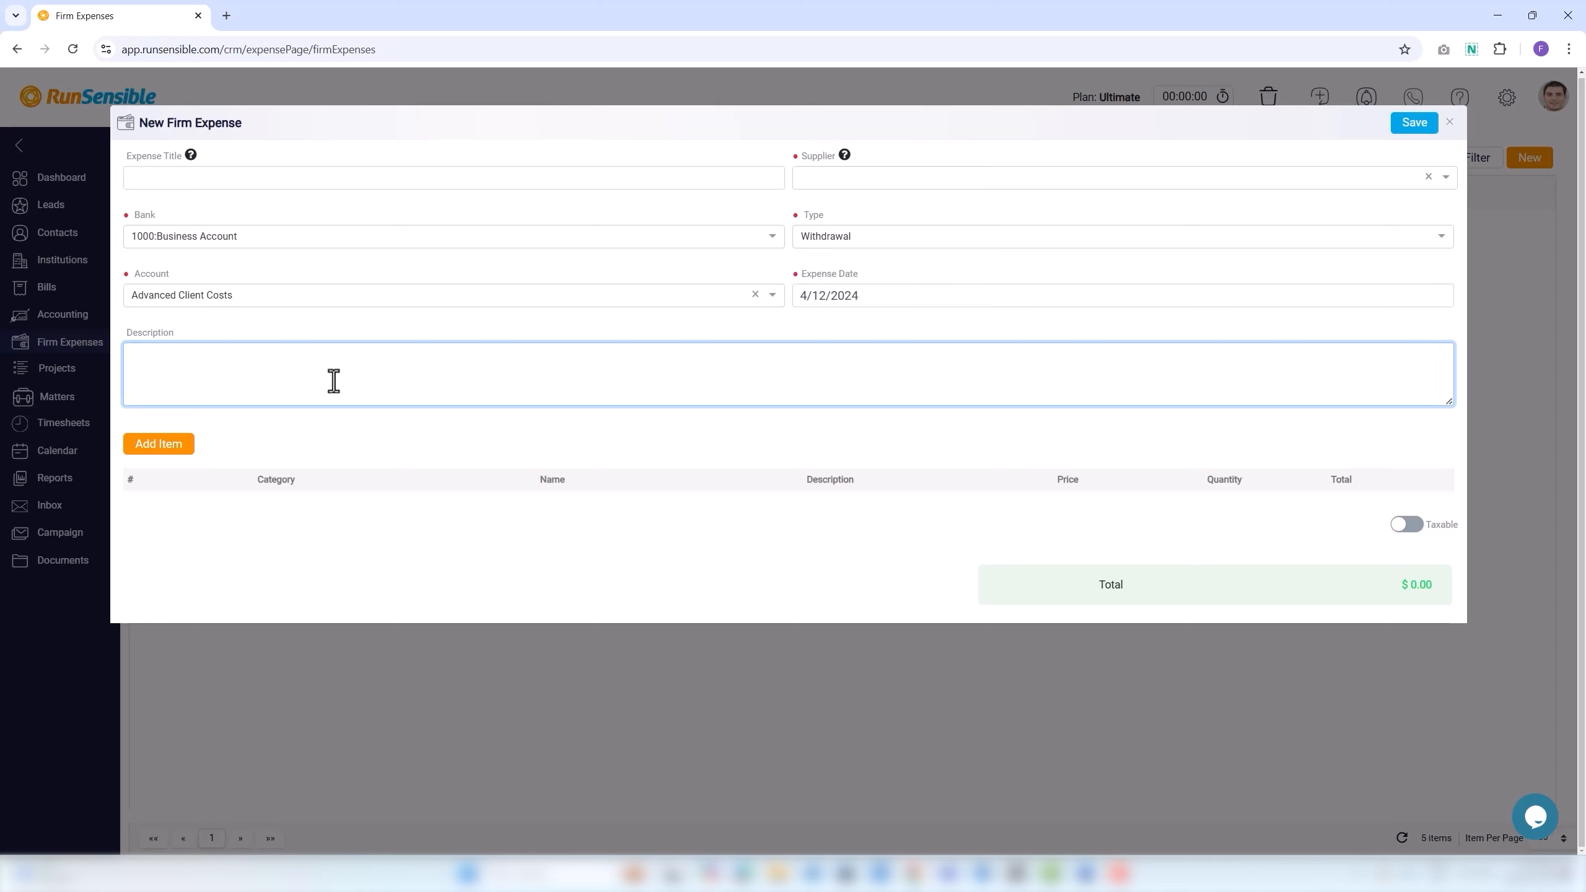
Add two item rows to the expense, then delete the extra row.
click(177, 445)
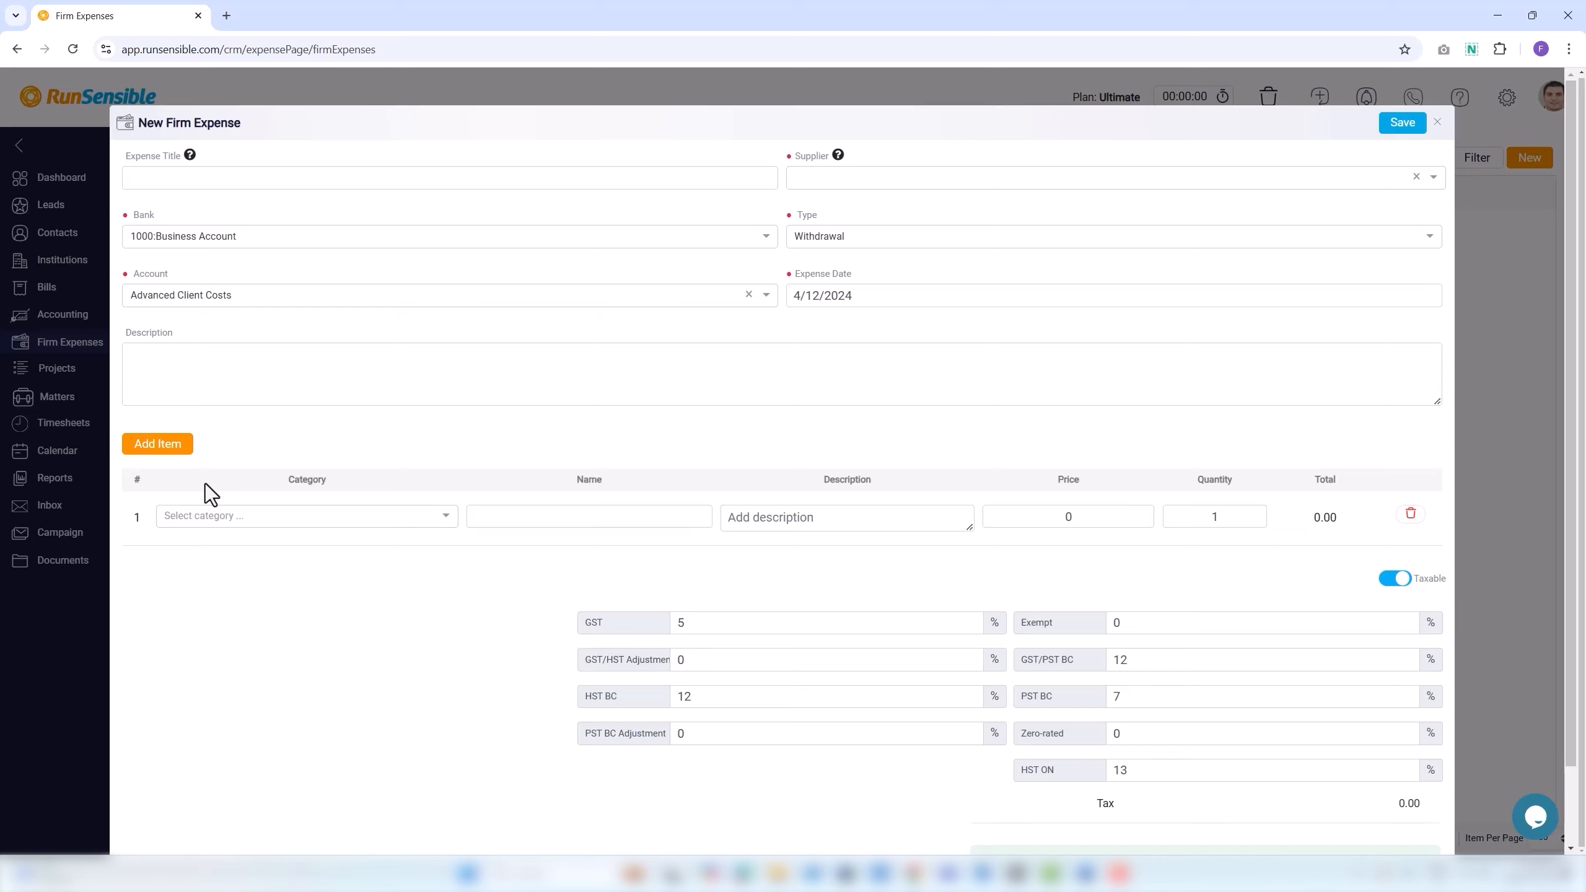
click(182, 453)
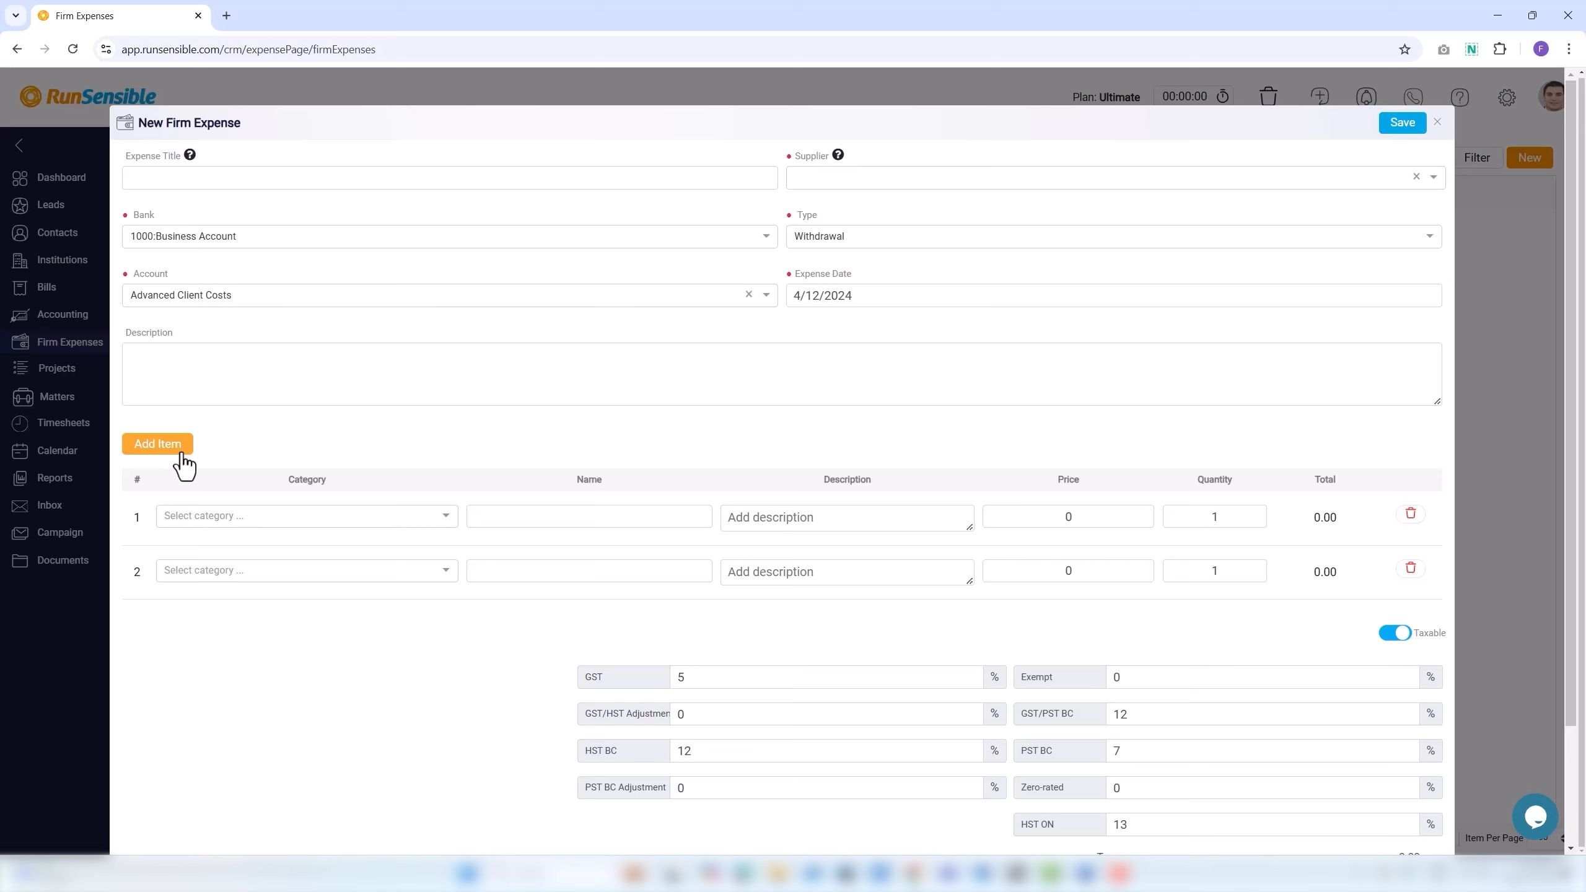
click(1414, 525)
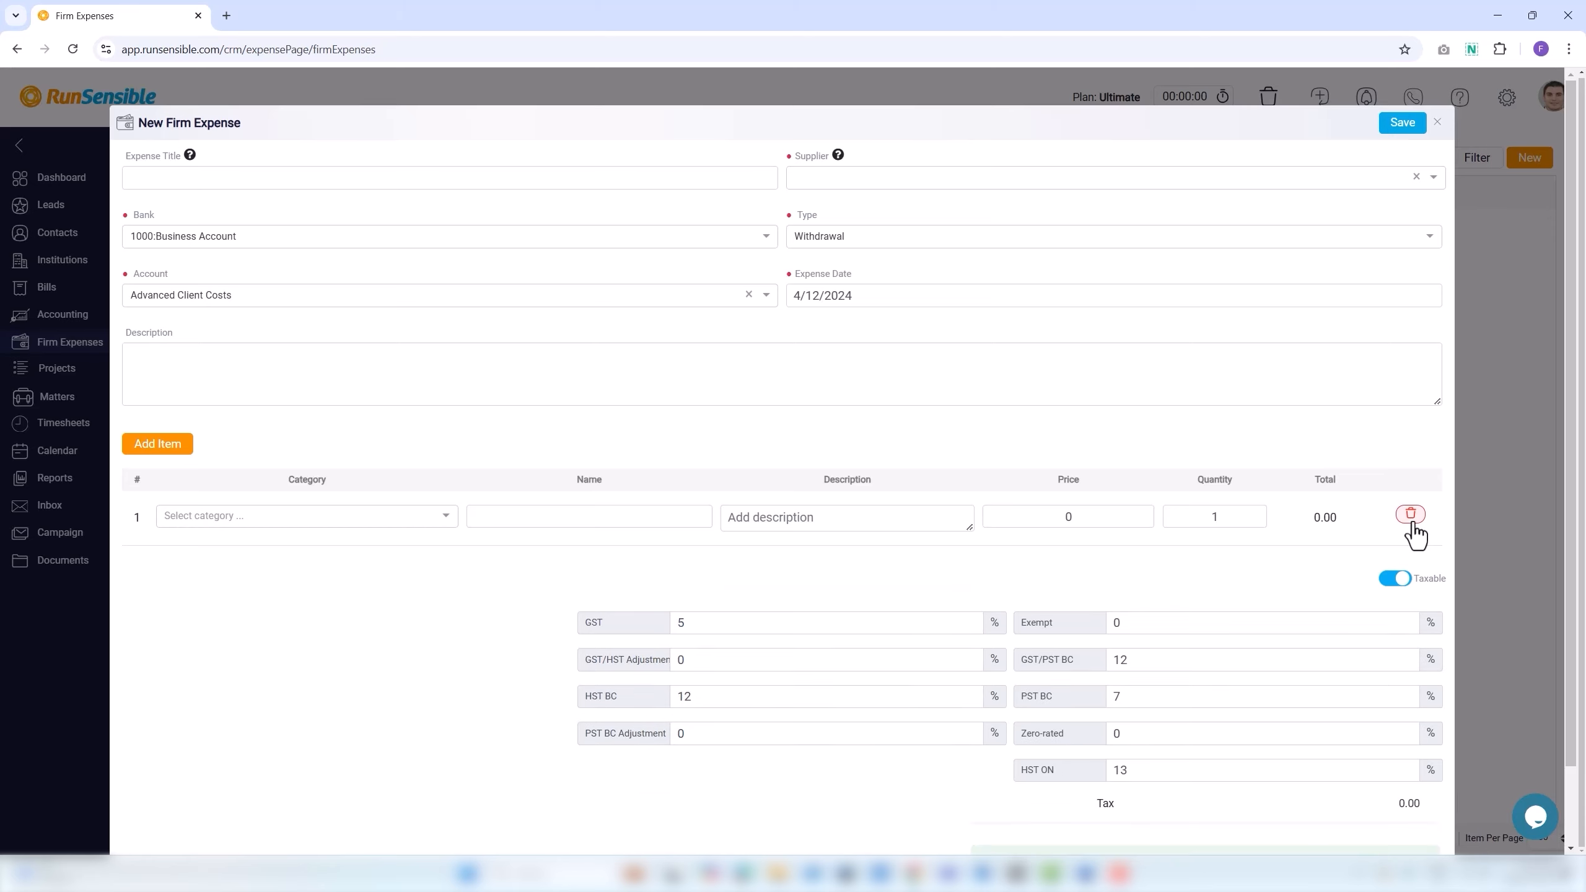
Make the expense non-taxable and discard it without saving.
click(1393, 580)
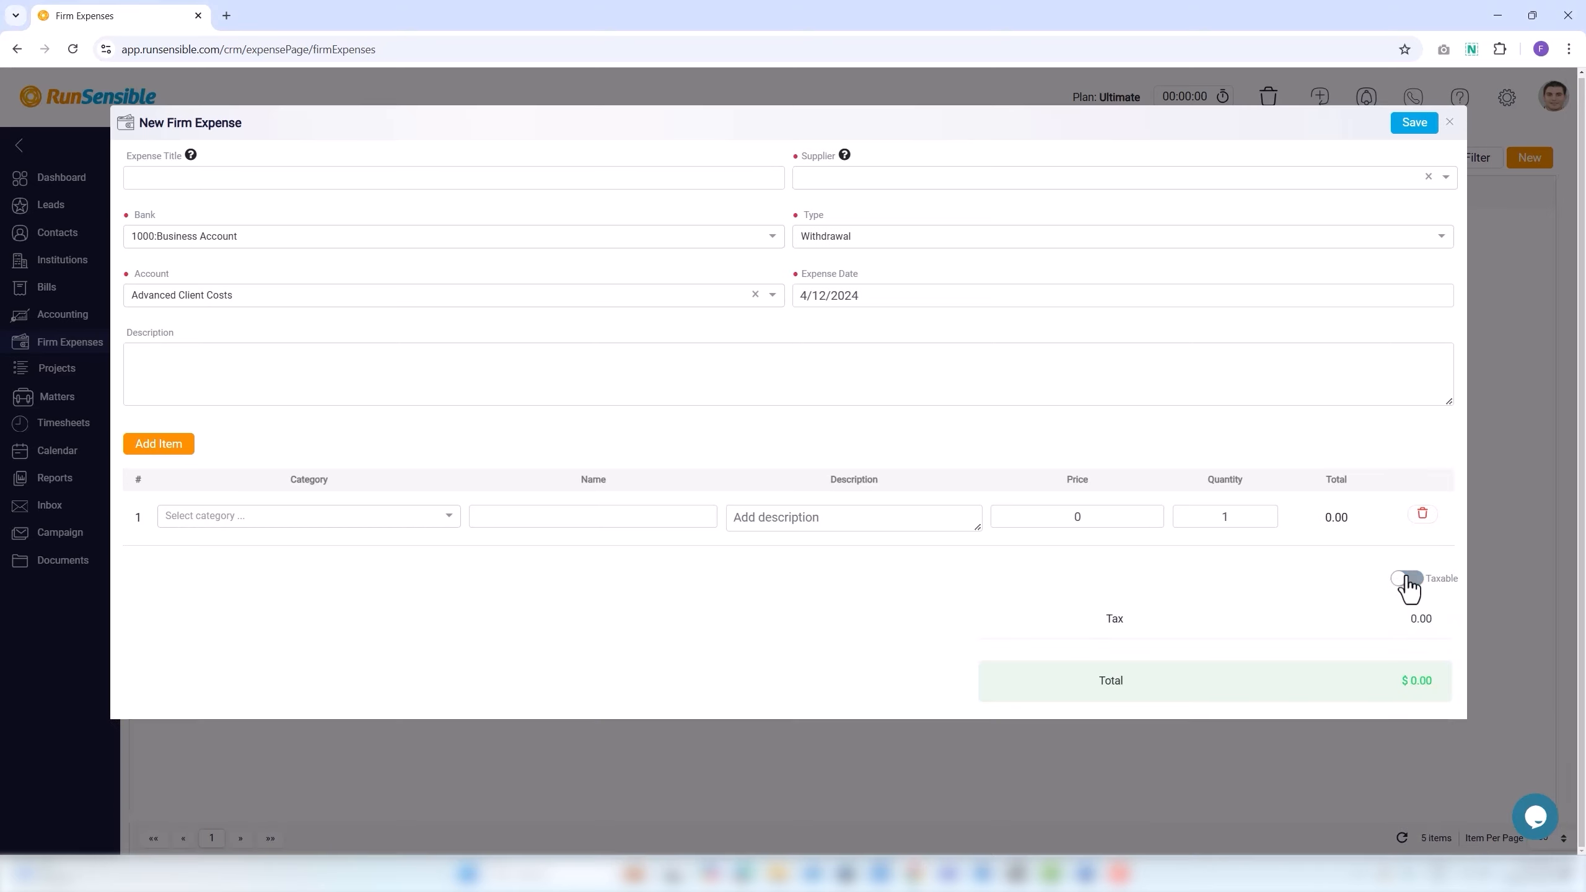
click(1400, 580)
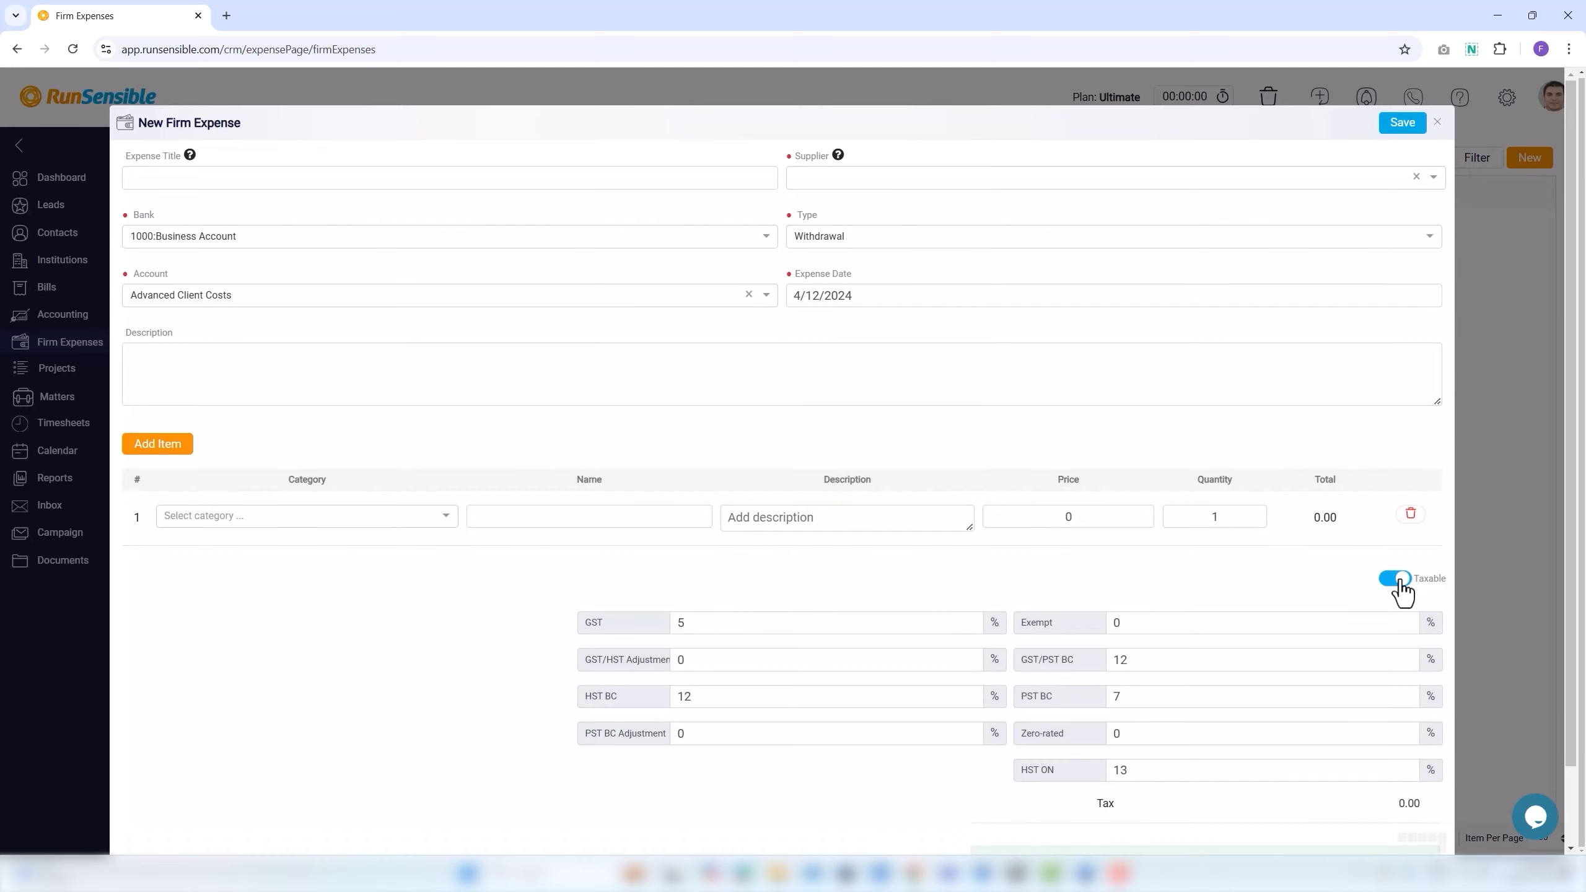
scroll(1327, 622, down, 2)
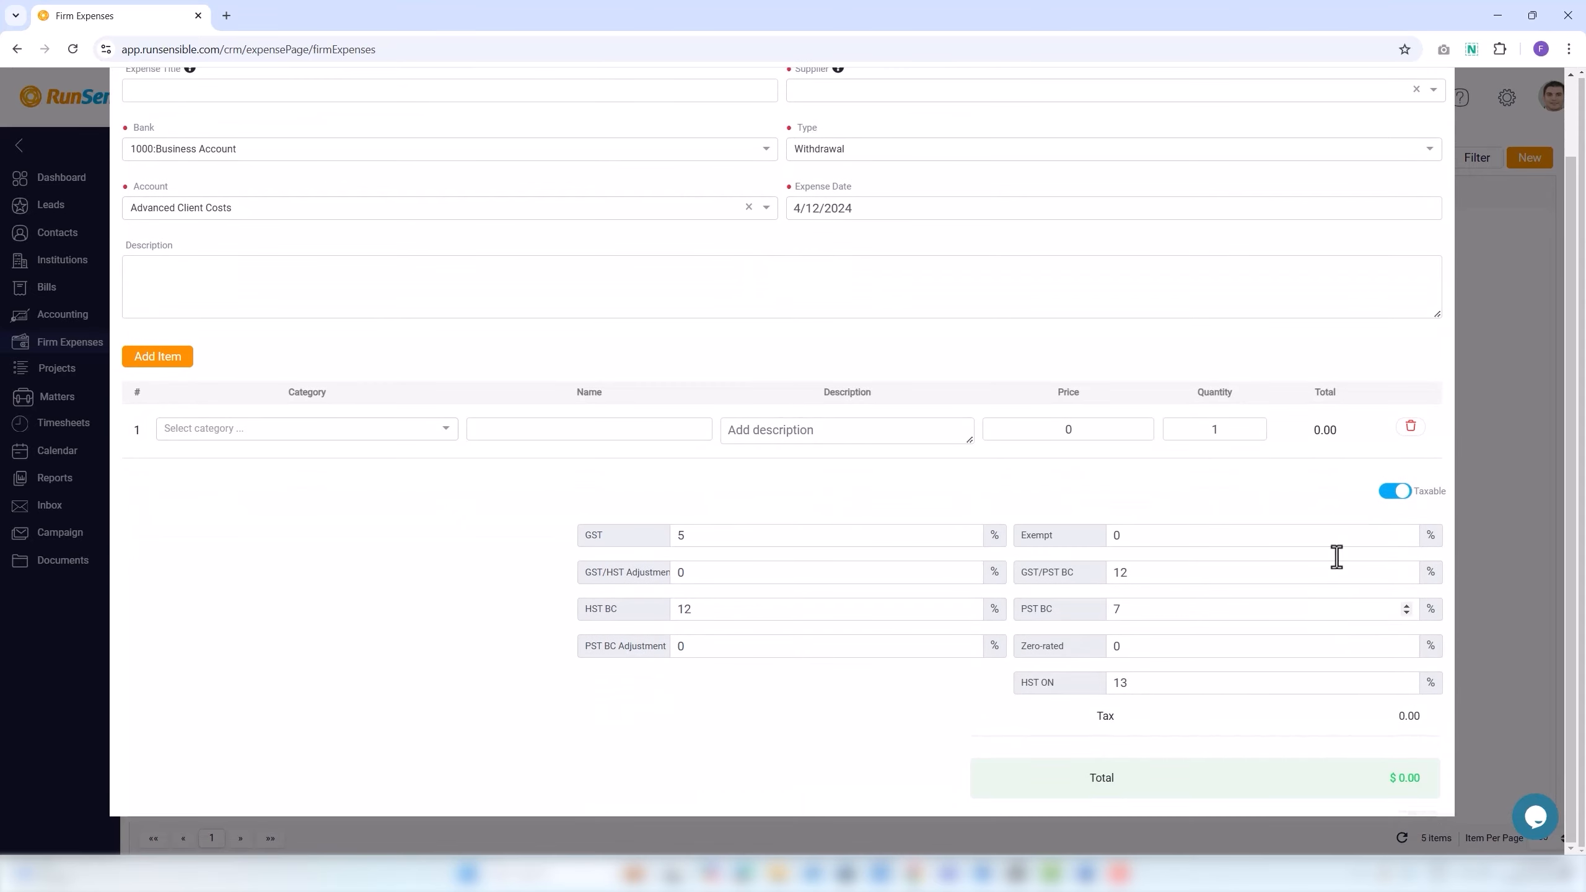
click(1382, 493)
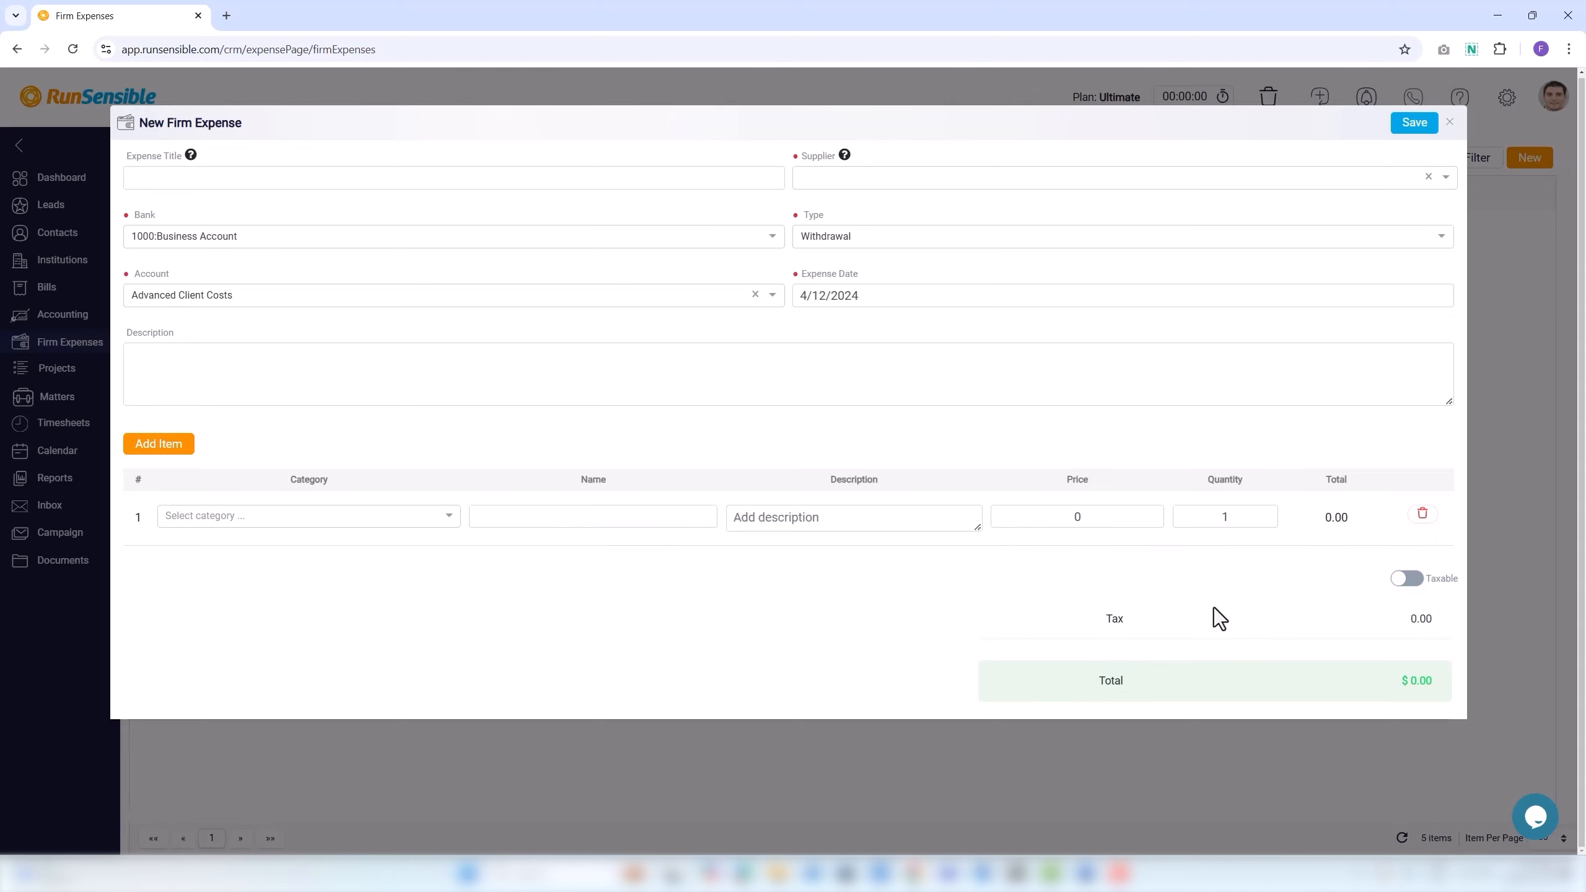
click(1449, 124)
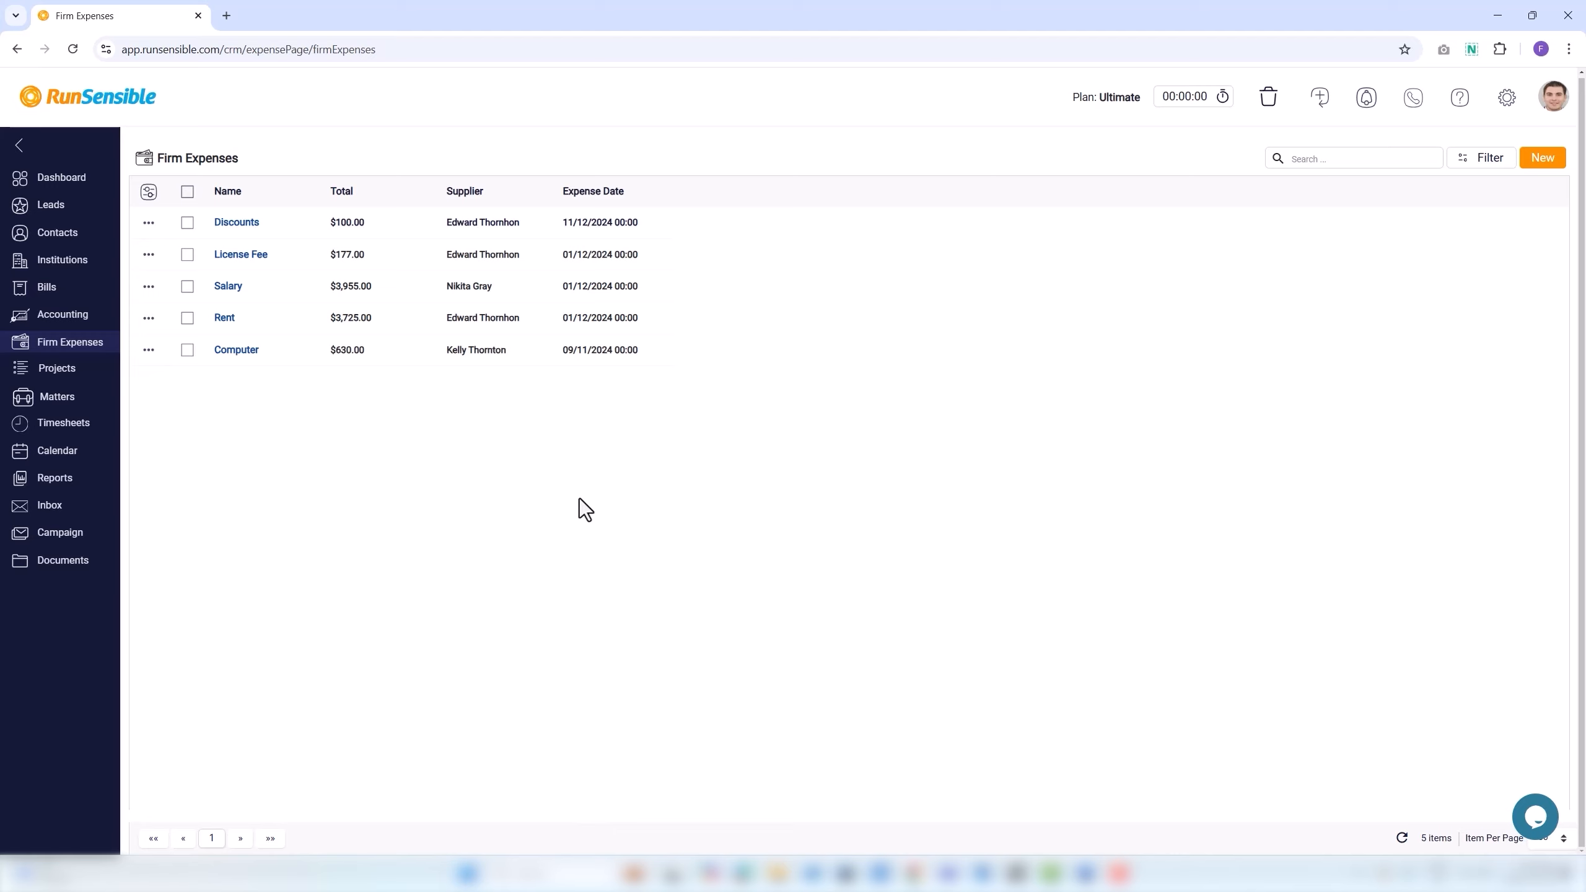
Filter Expense Date Utc to Less Than Or Equal To 2024-12-03.
click(1483, 164)
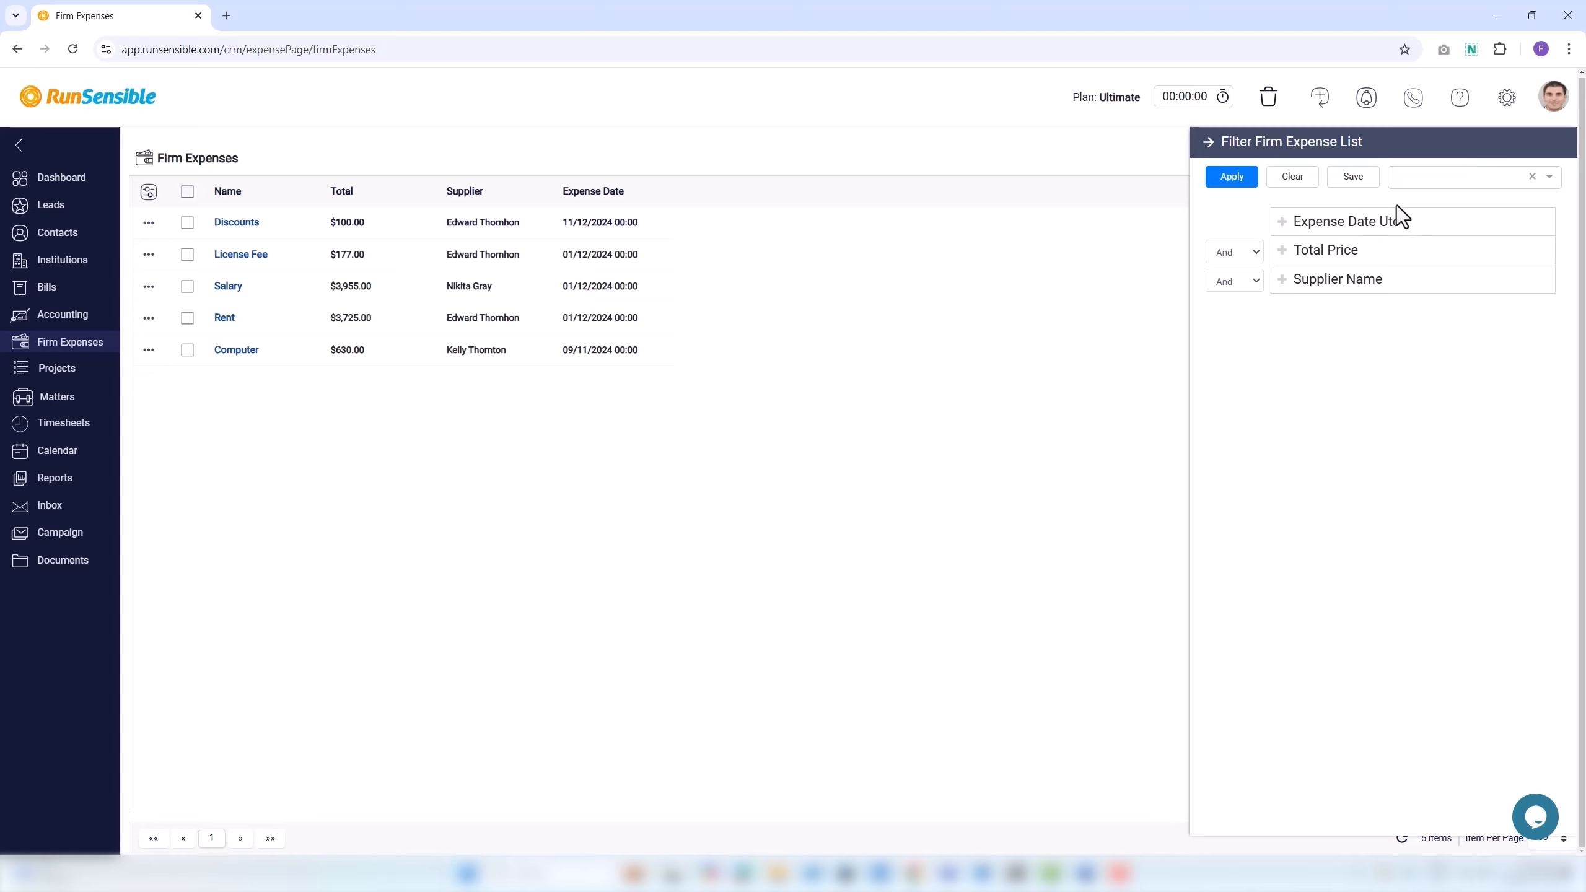
click(1285, 223)
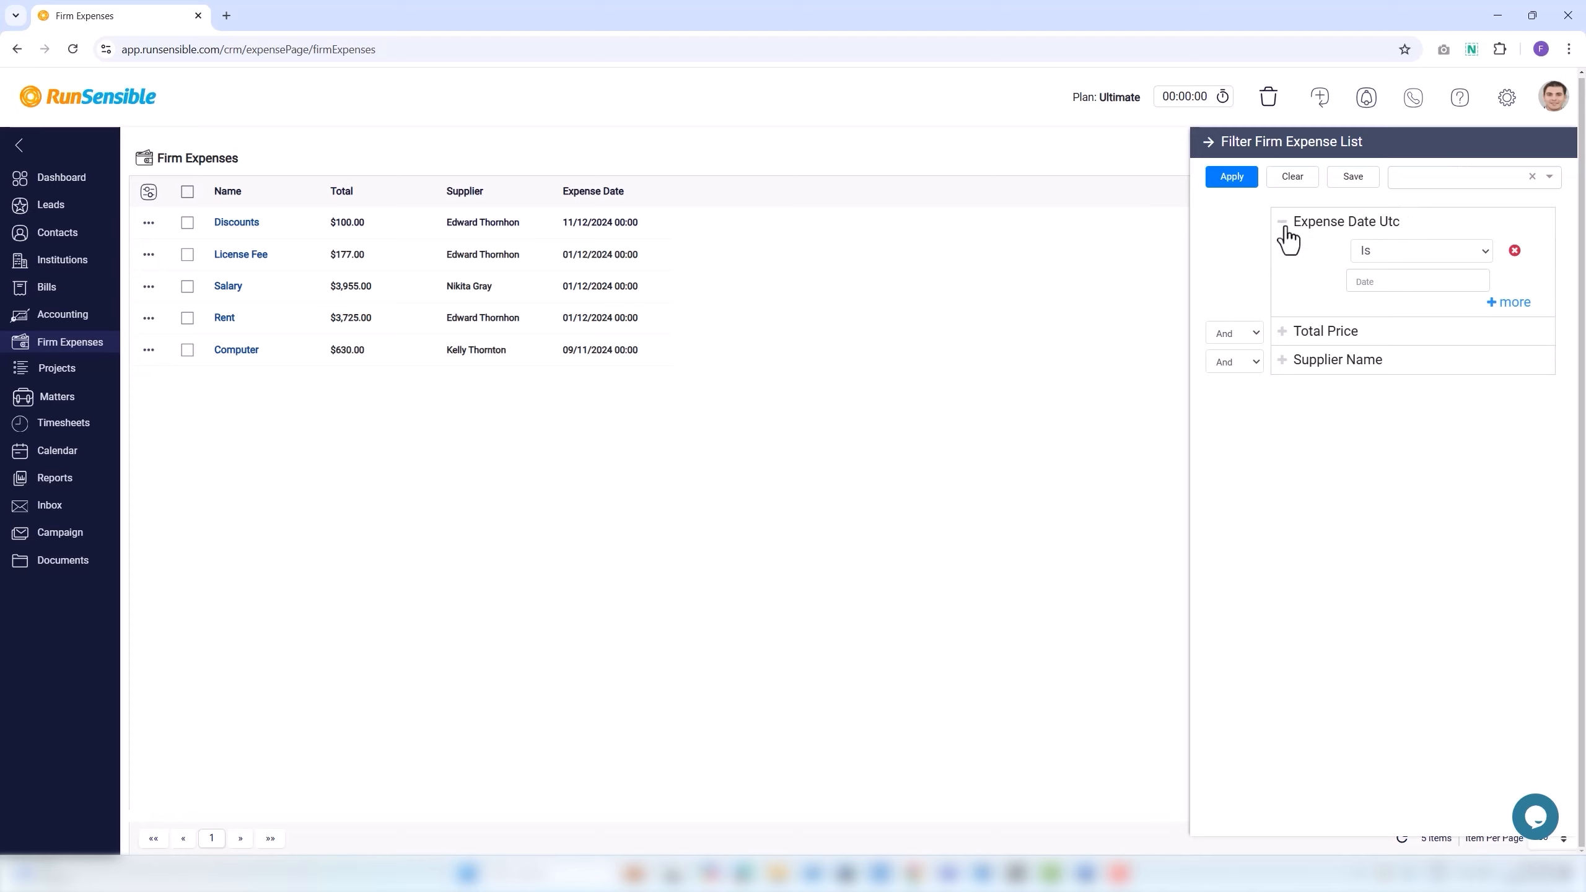
click(1353, 250)
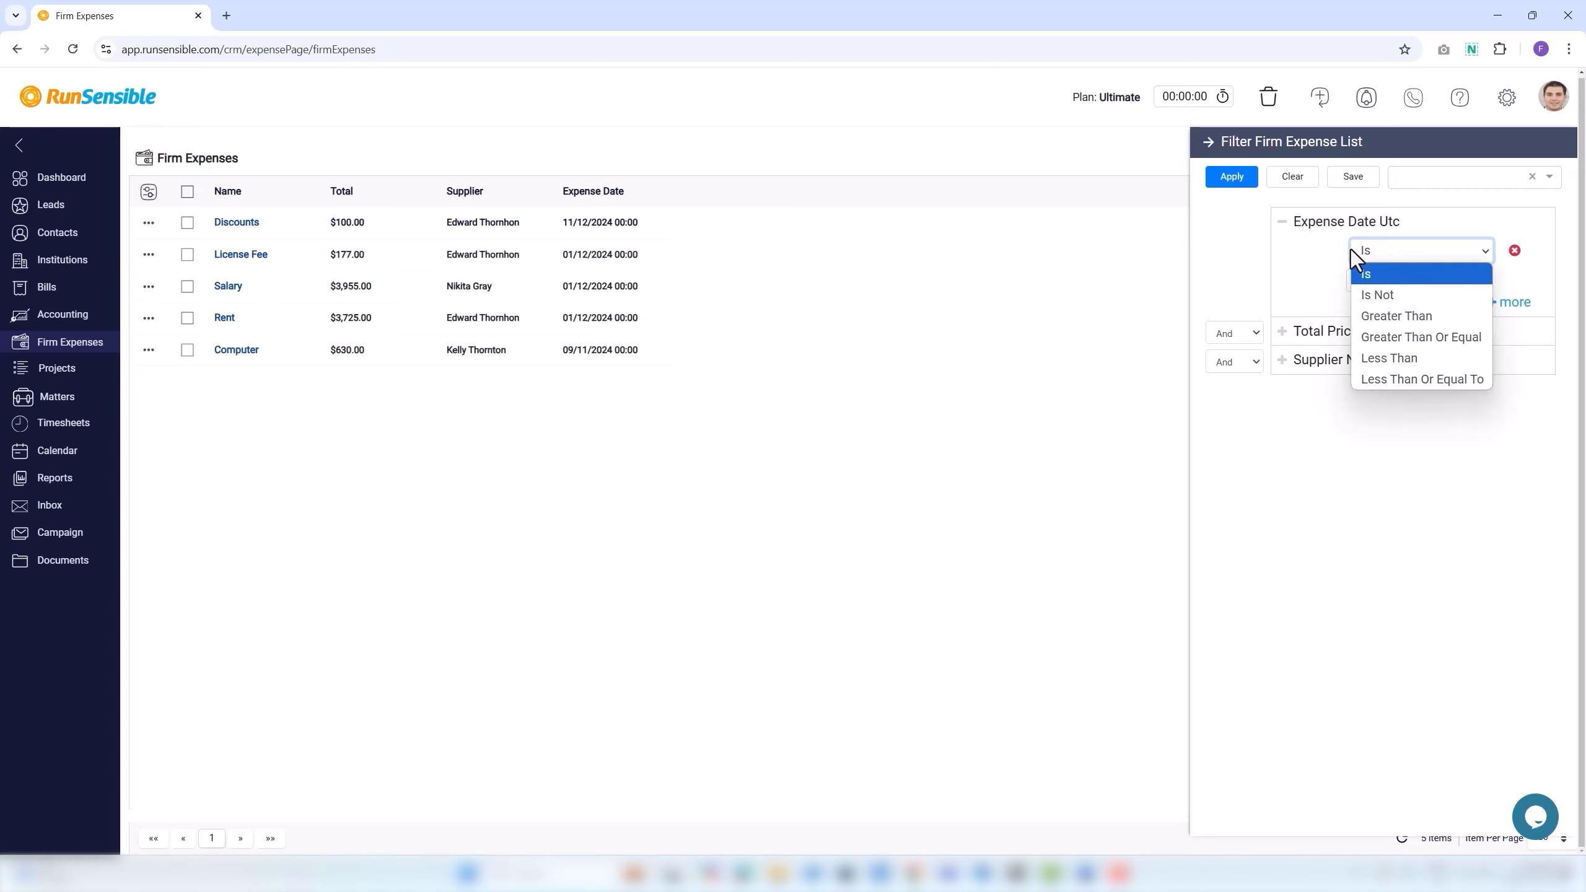
click(1359, 274)
click(1364, 284)
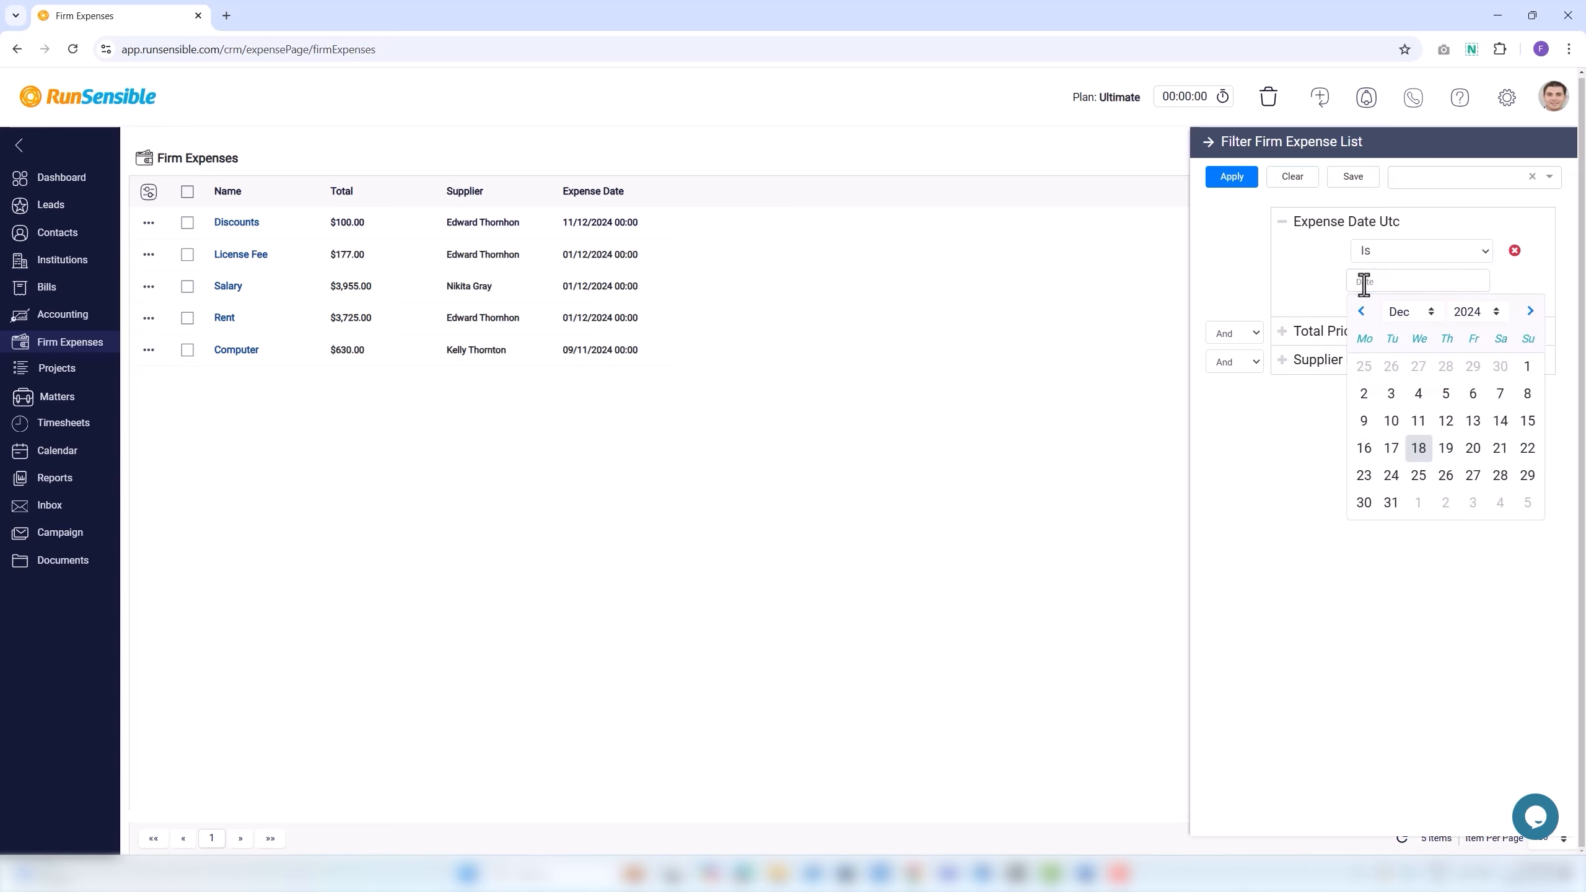
click(1334, 271)
click(1364, 255)
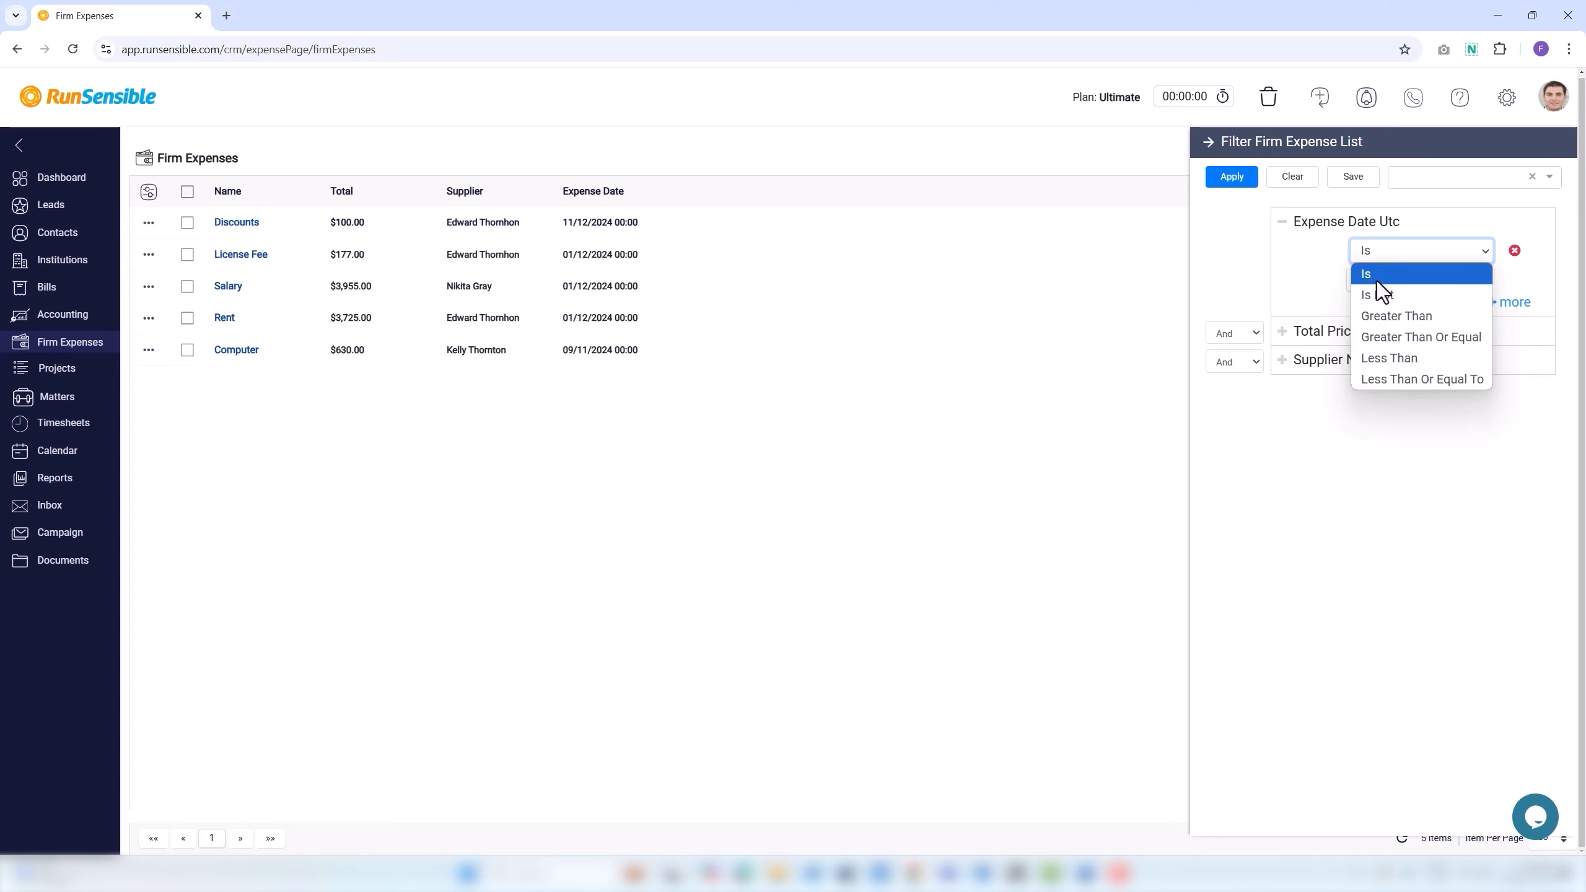
click(1383, 385)
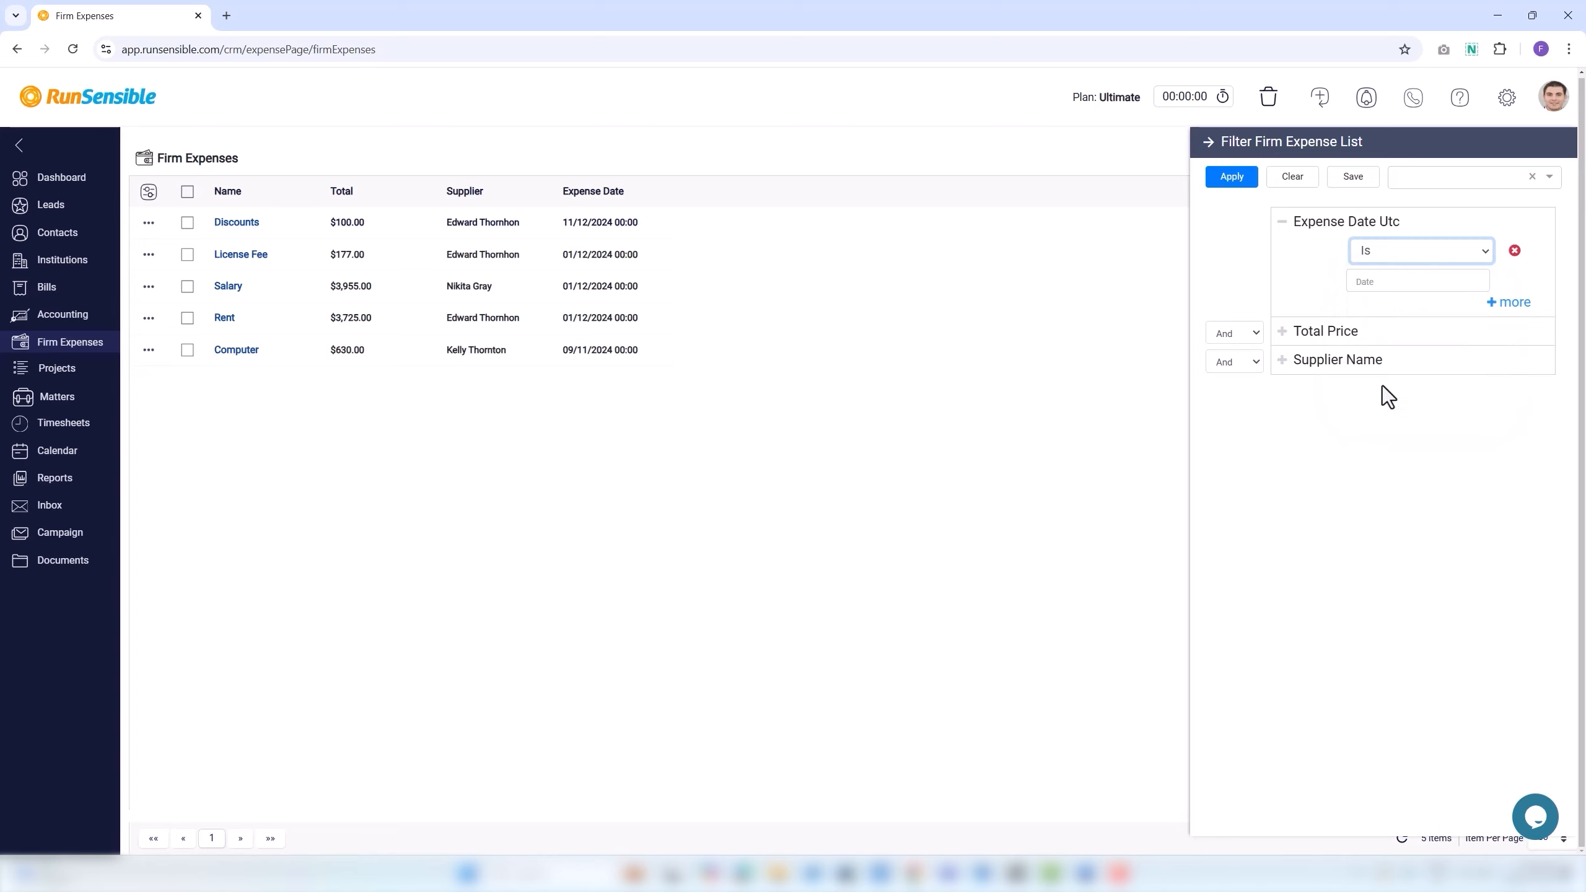
click(1369, 282)
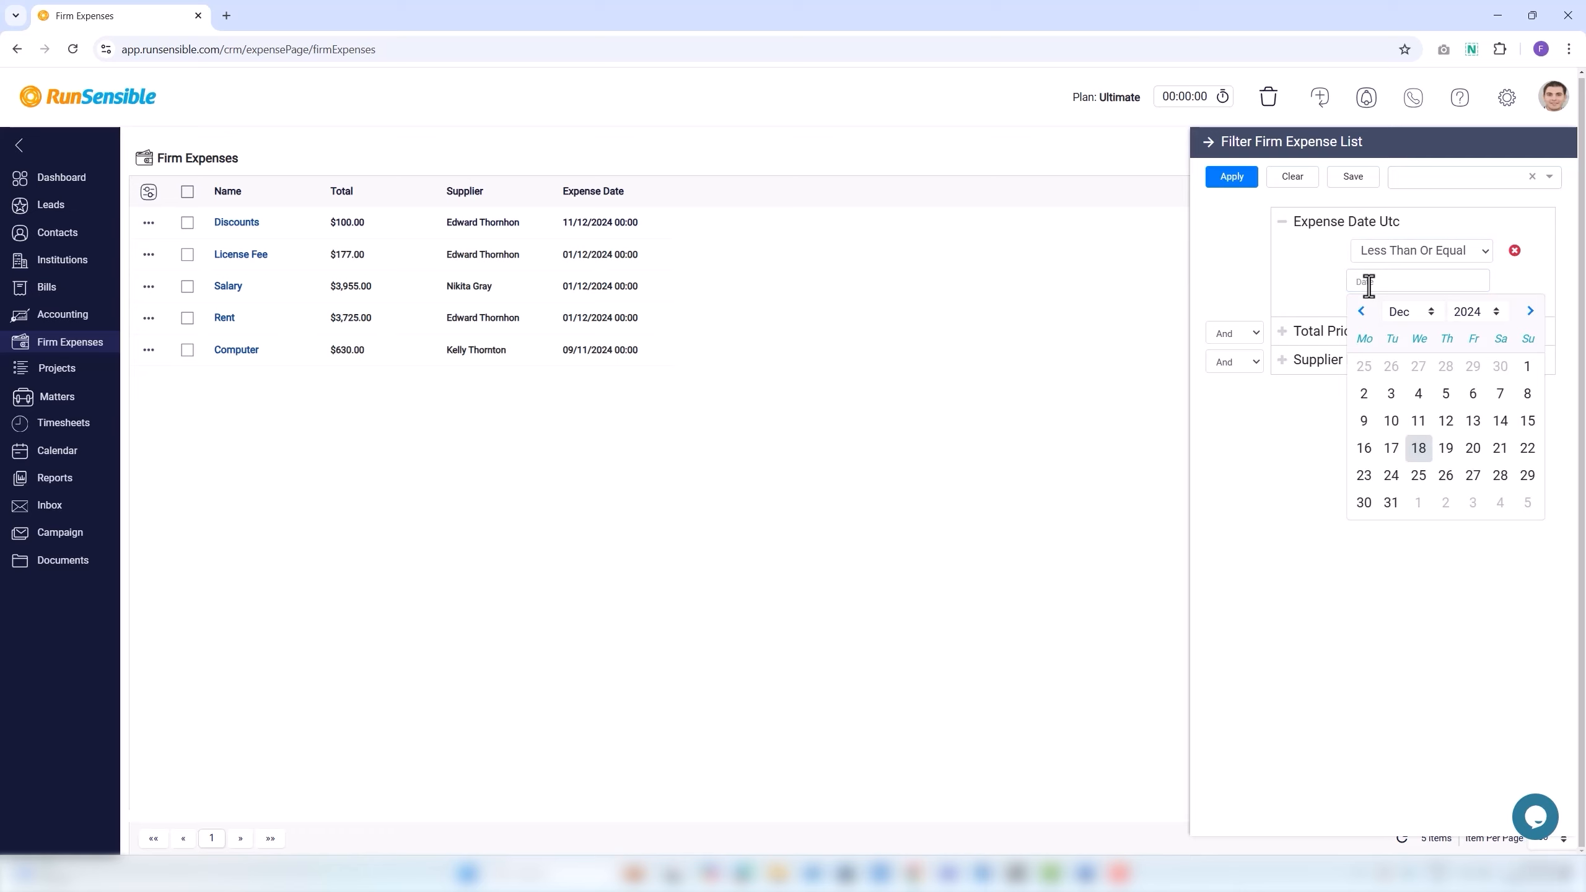
click(1392, 394)
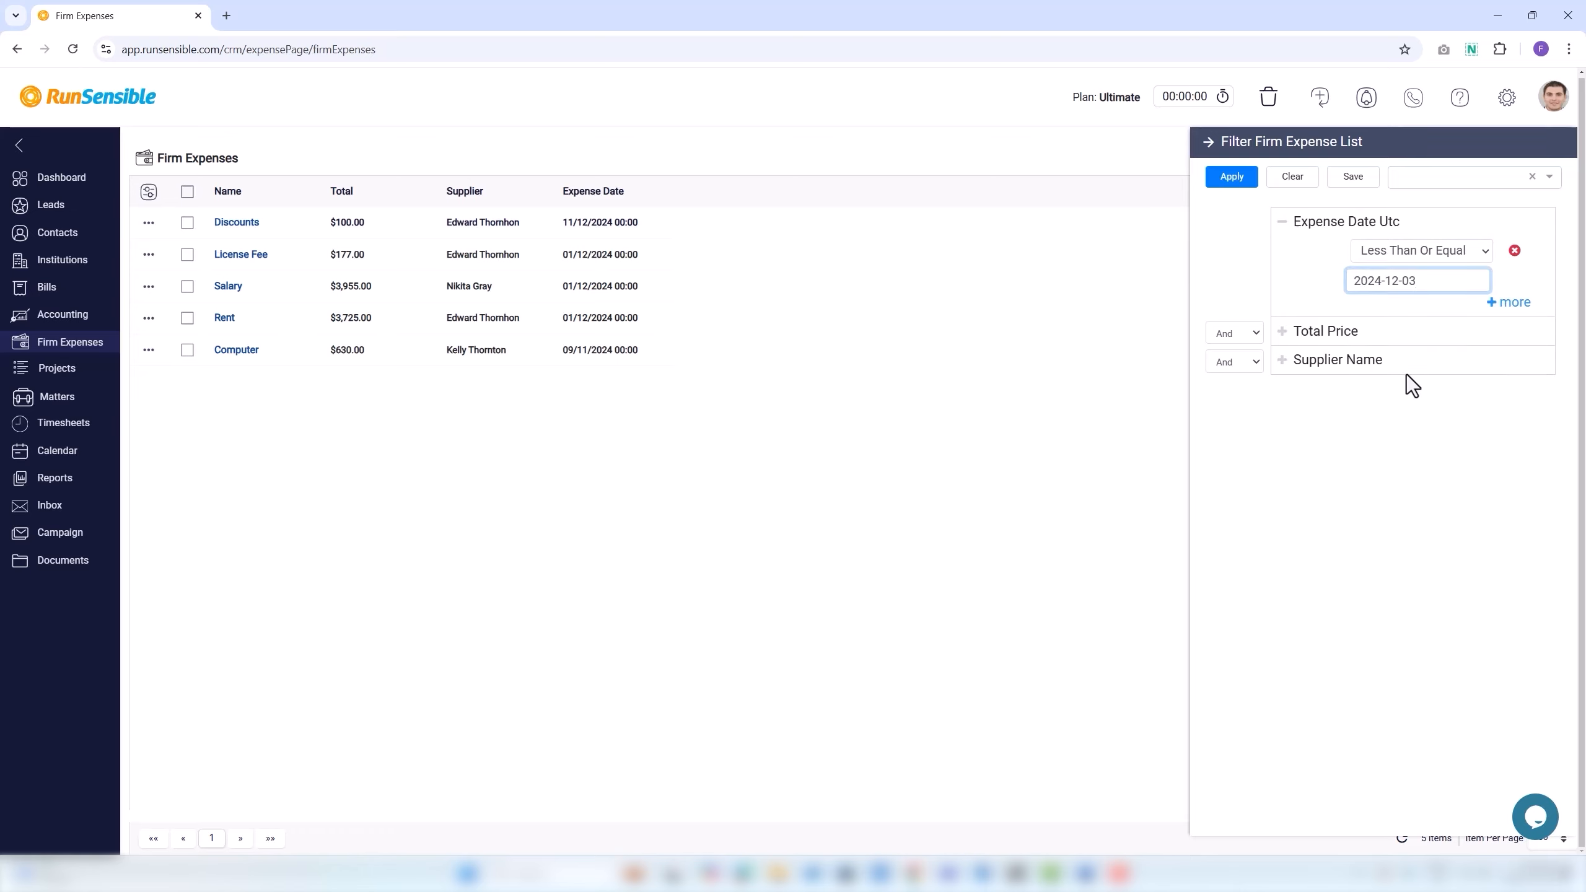
Add a second date condition for March 6, 2024 joined with And, then remove it and collapse.
click(1497, 305)
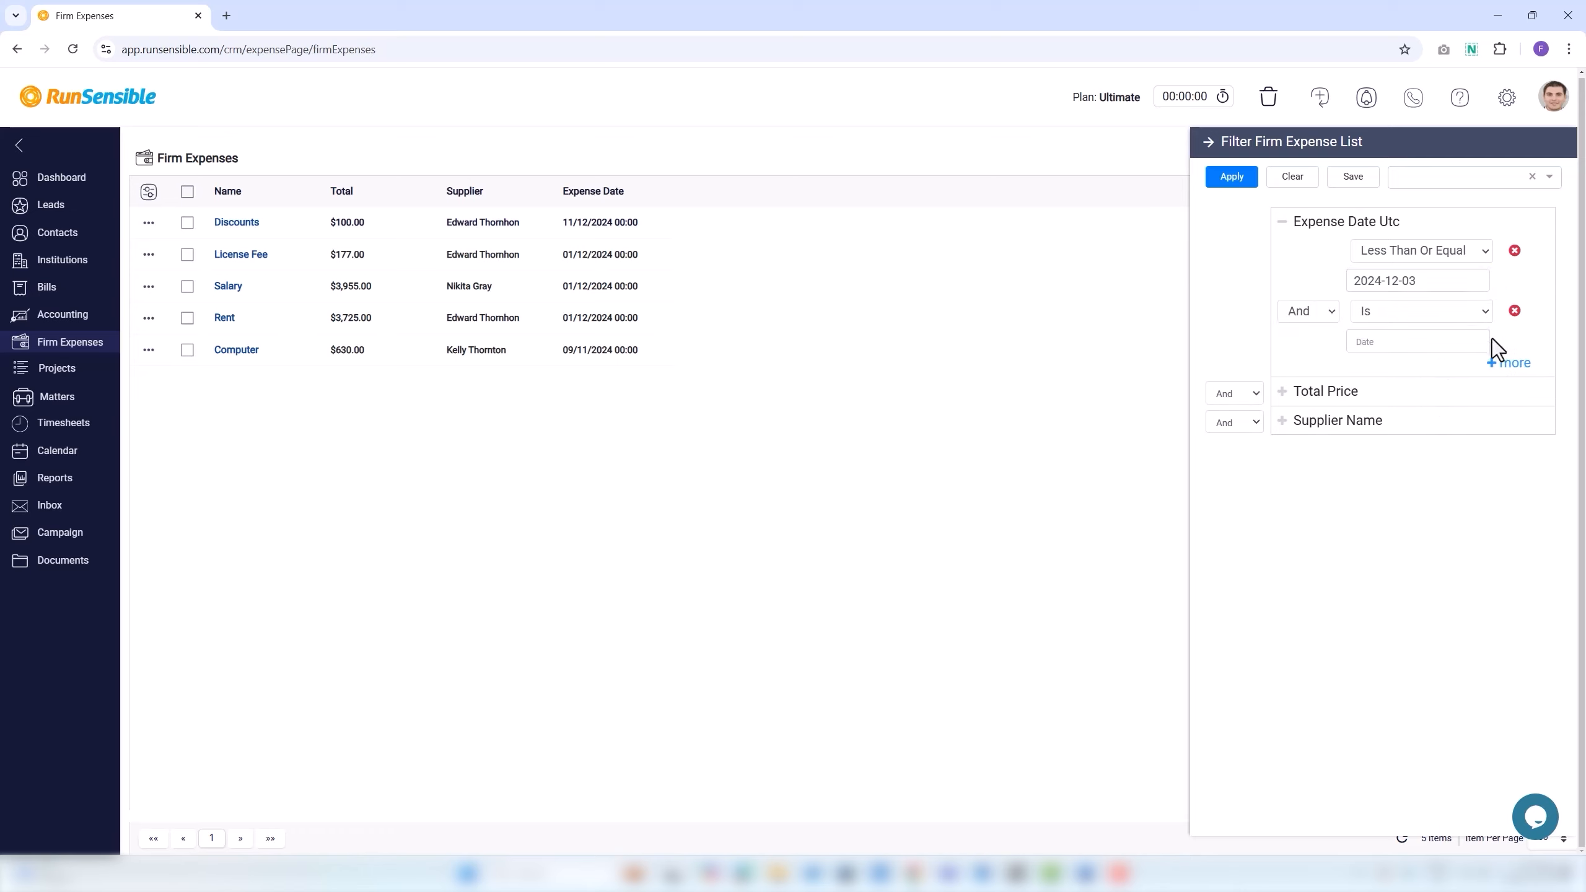
click(1465, 316)
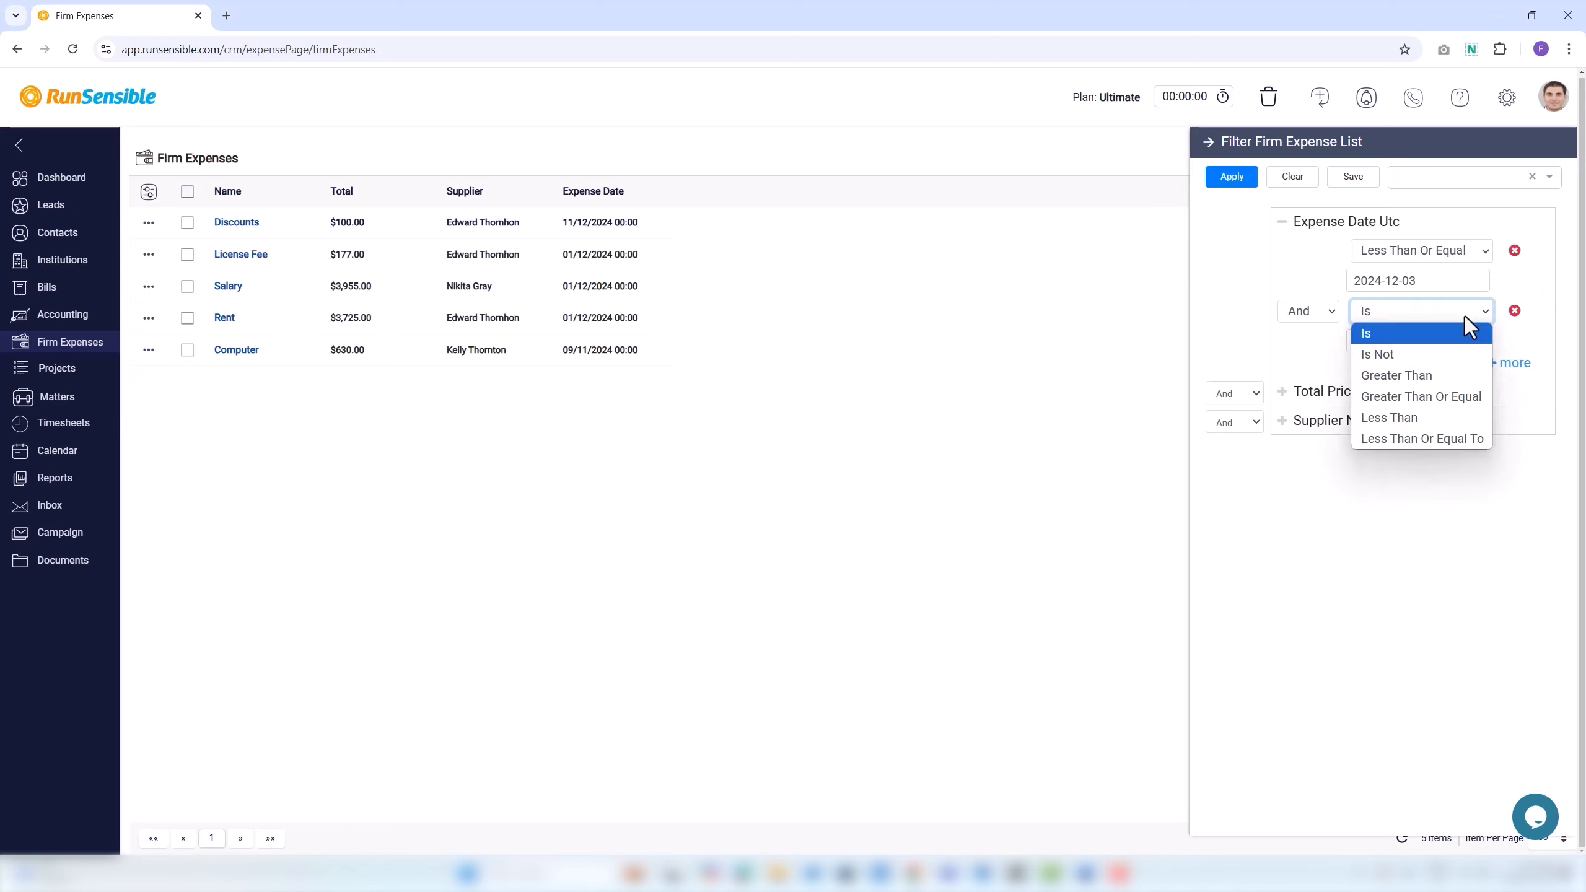
click(1463, 338)
click(1461, 342)
click(1431, 370)
click(1400, 435)
click(1418, 454)
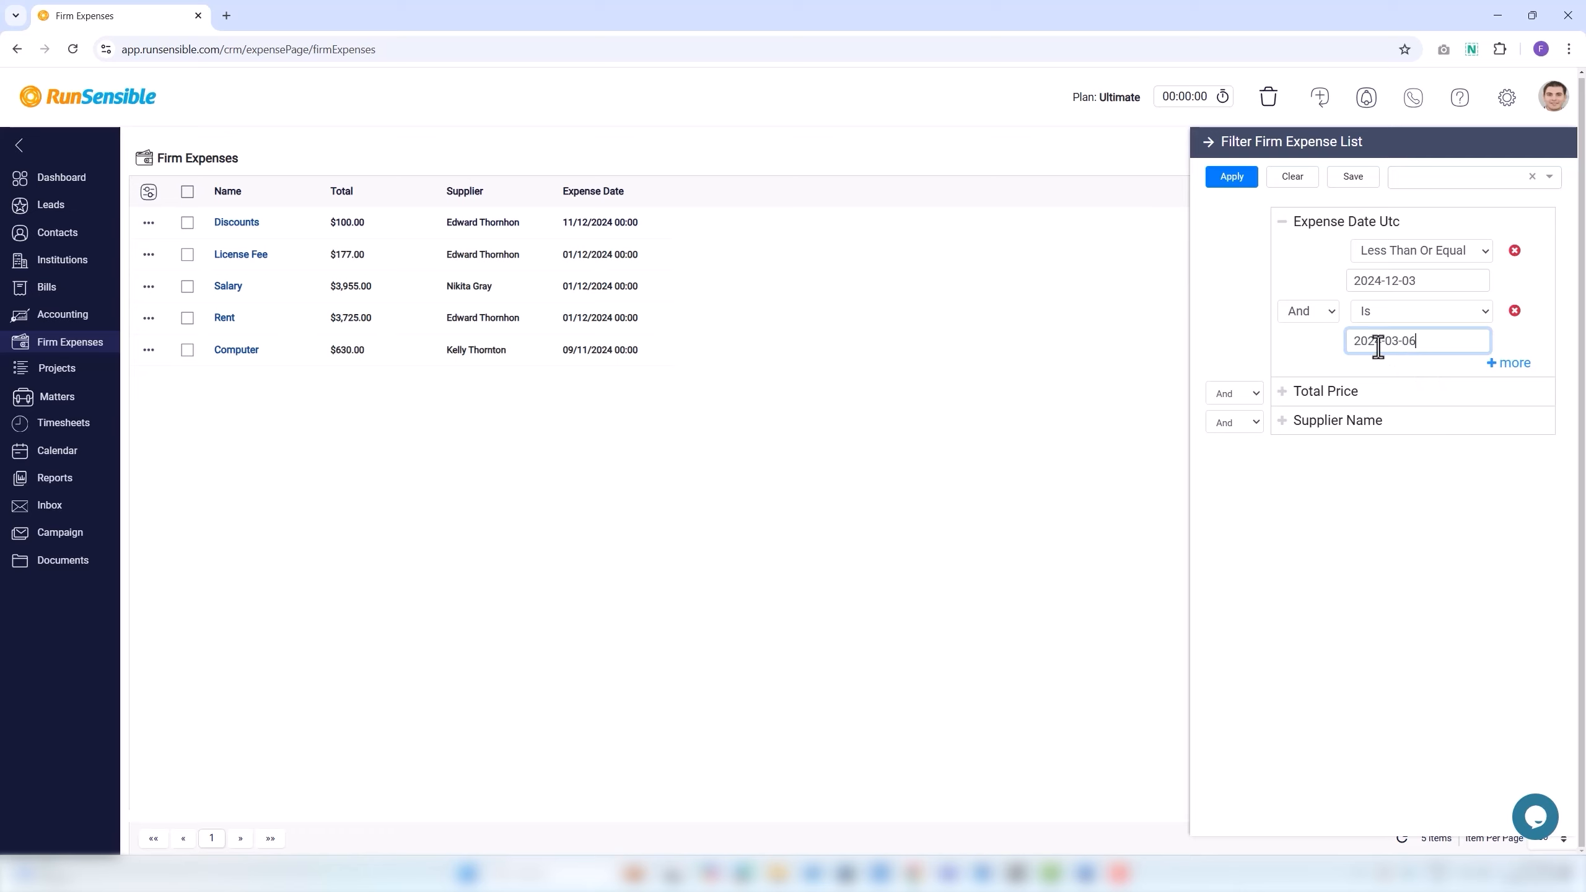
click(1327, 312)
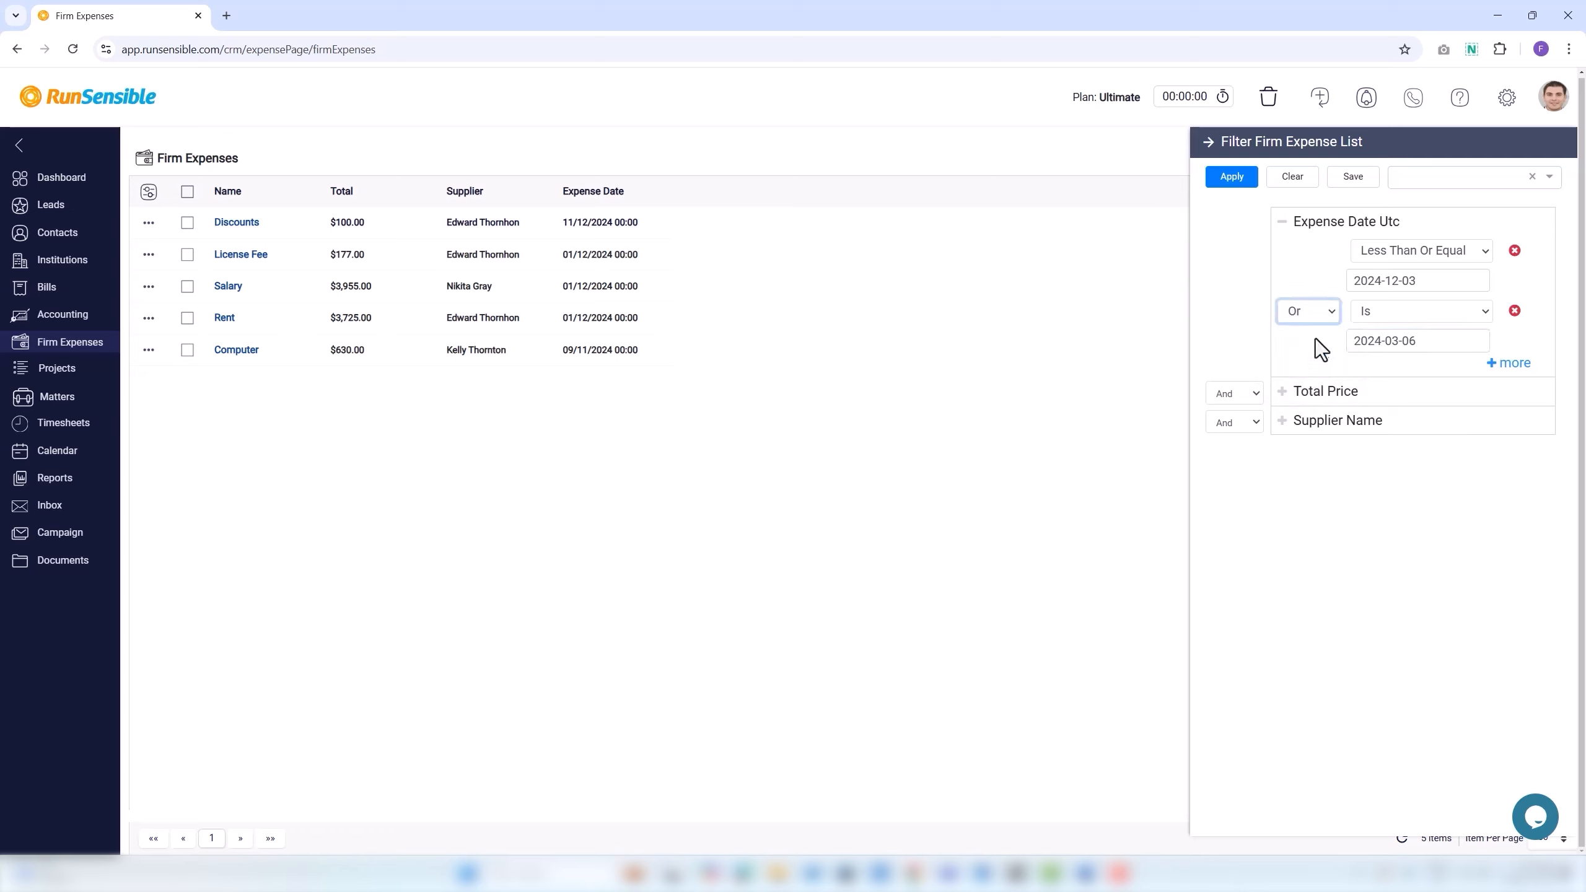
click(1319, 317)
click(1322, 337)
click(1304, 314)
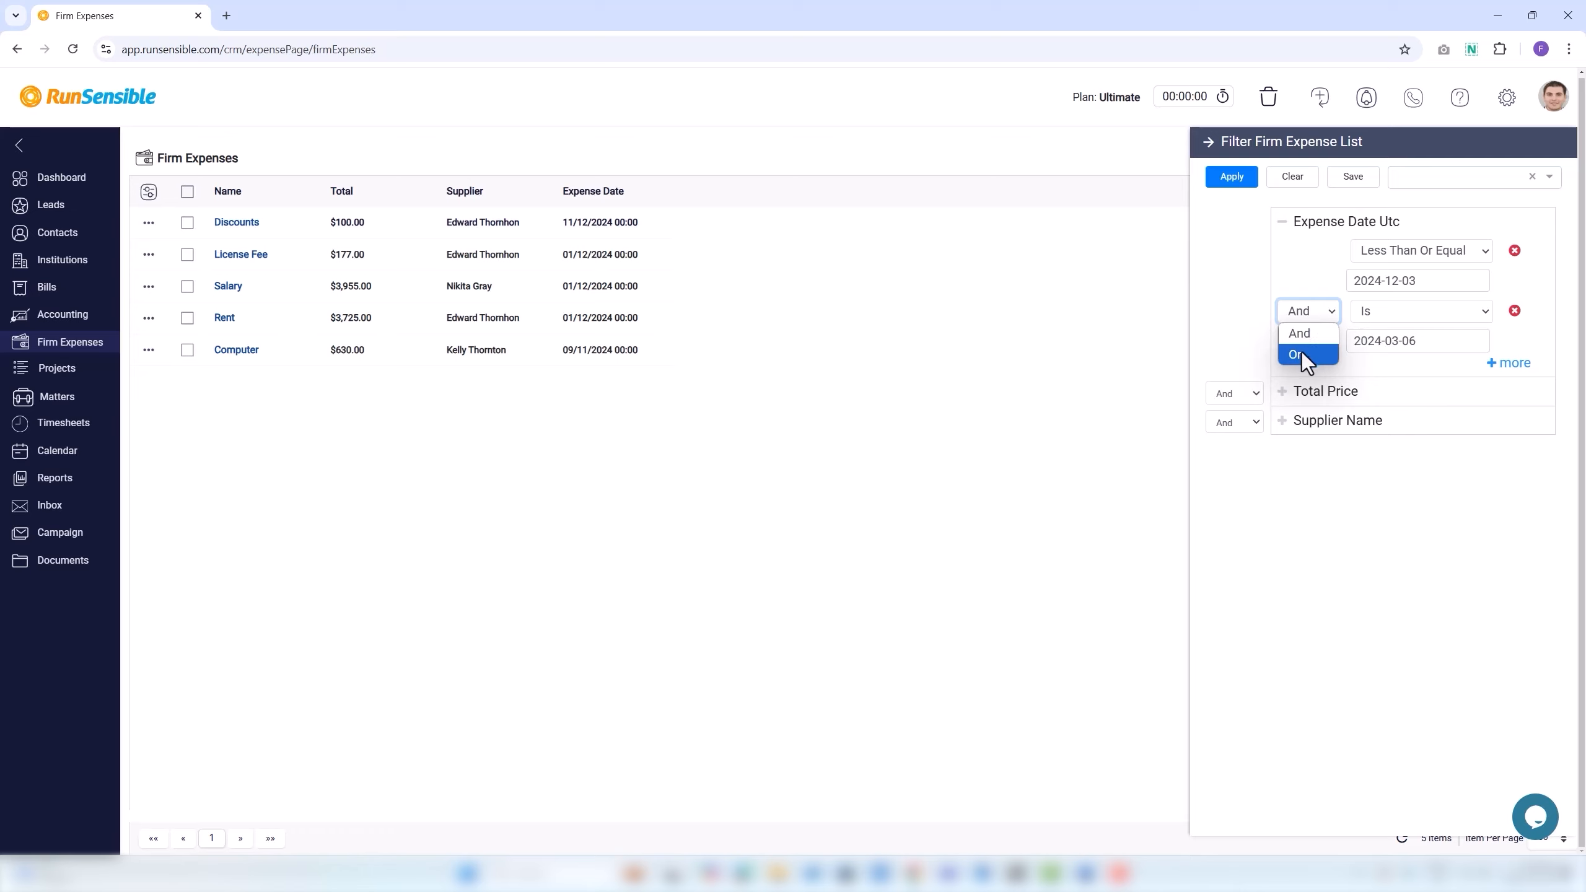
click(1256, 356)
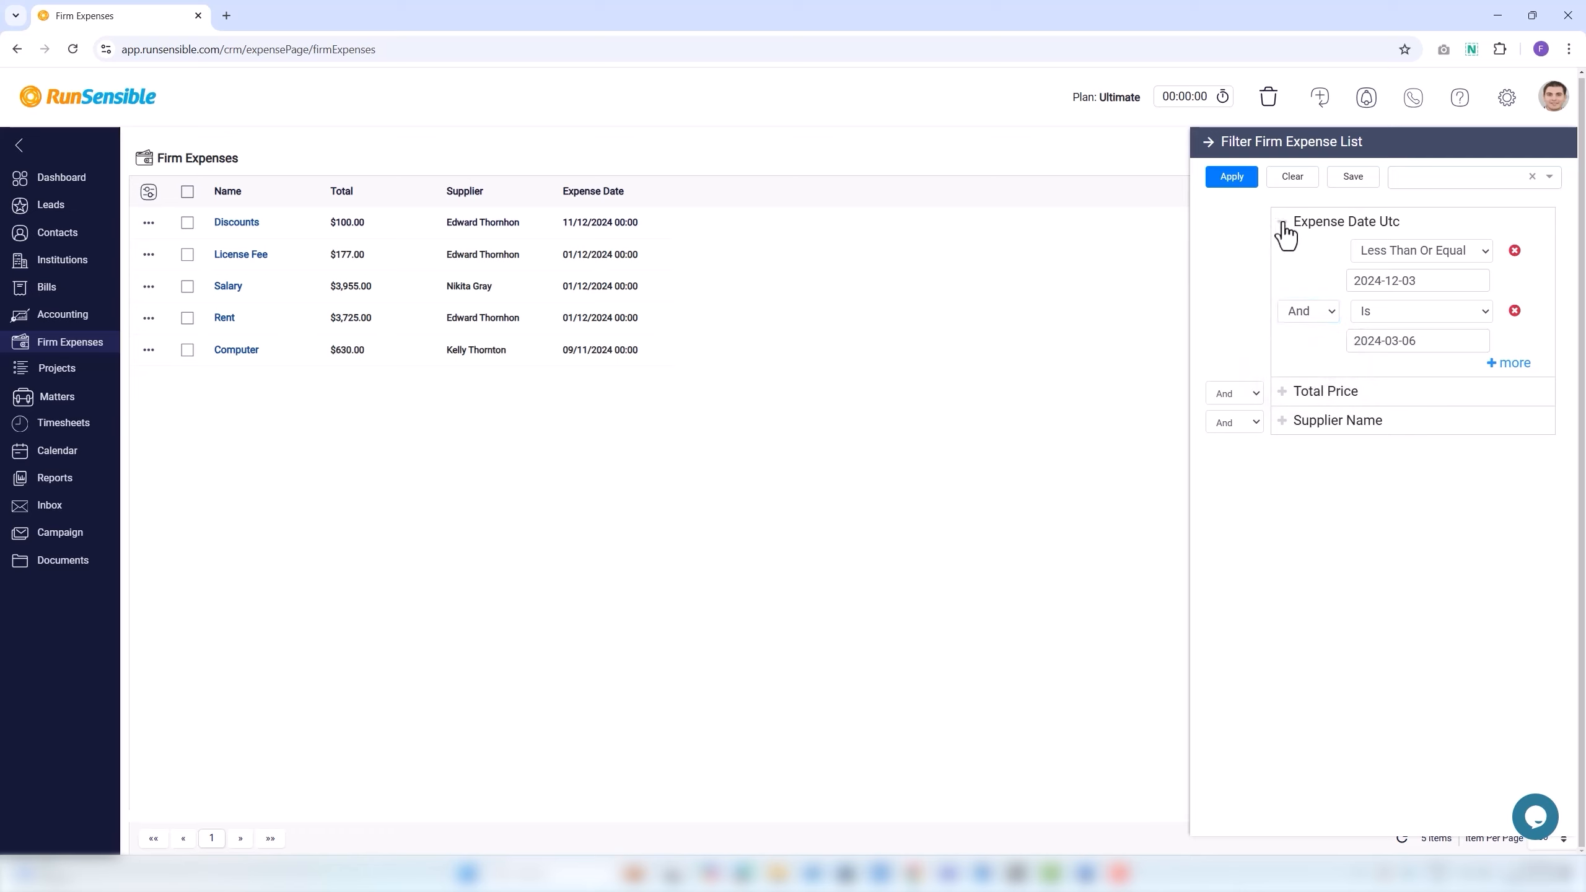
click(1515, 312)
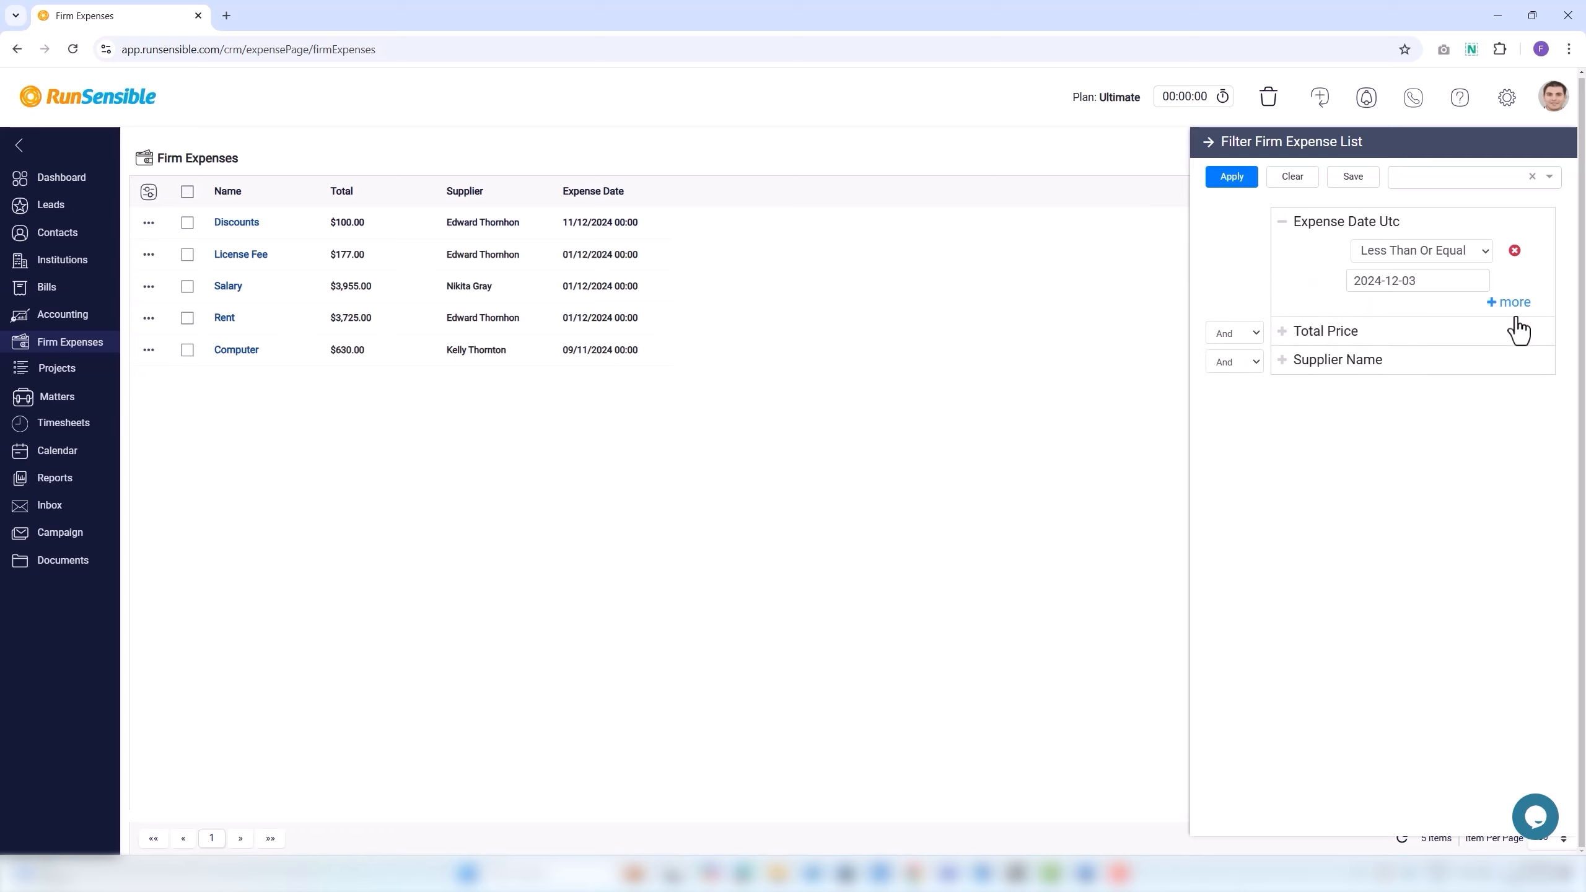
click(1283, 223)
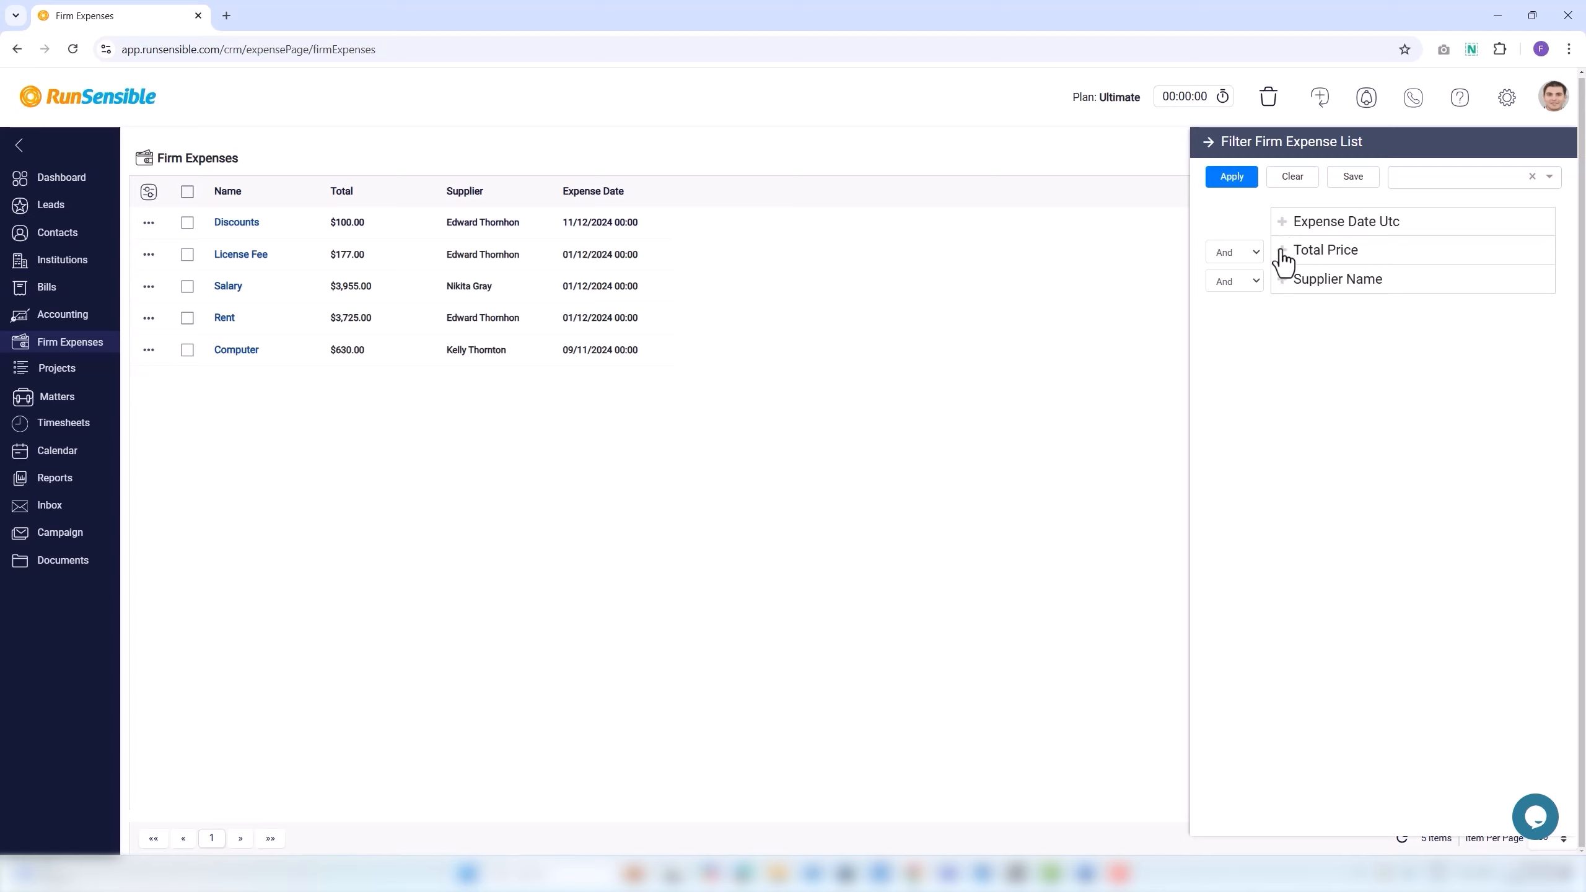
click(1283, 252)
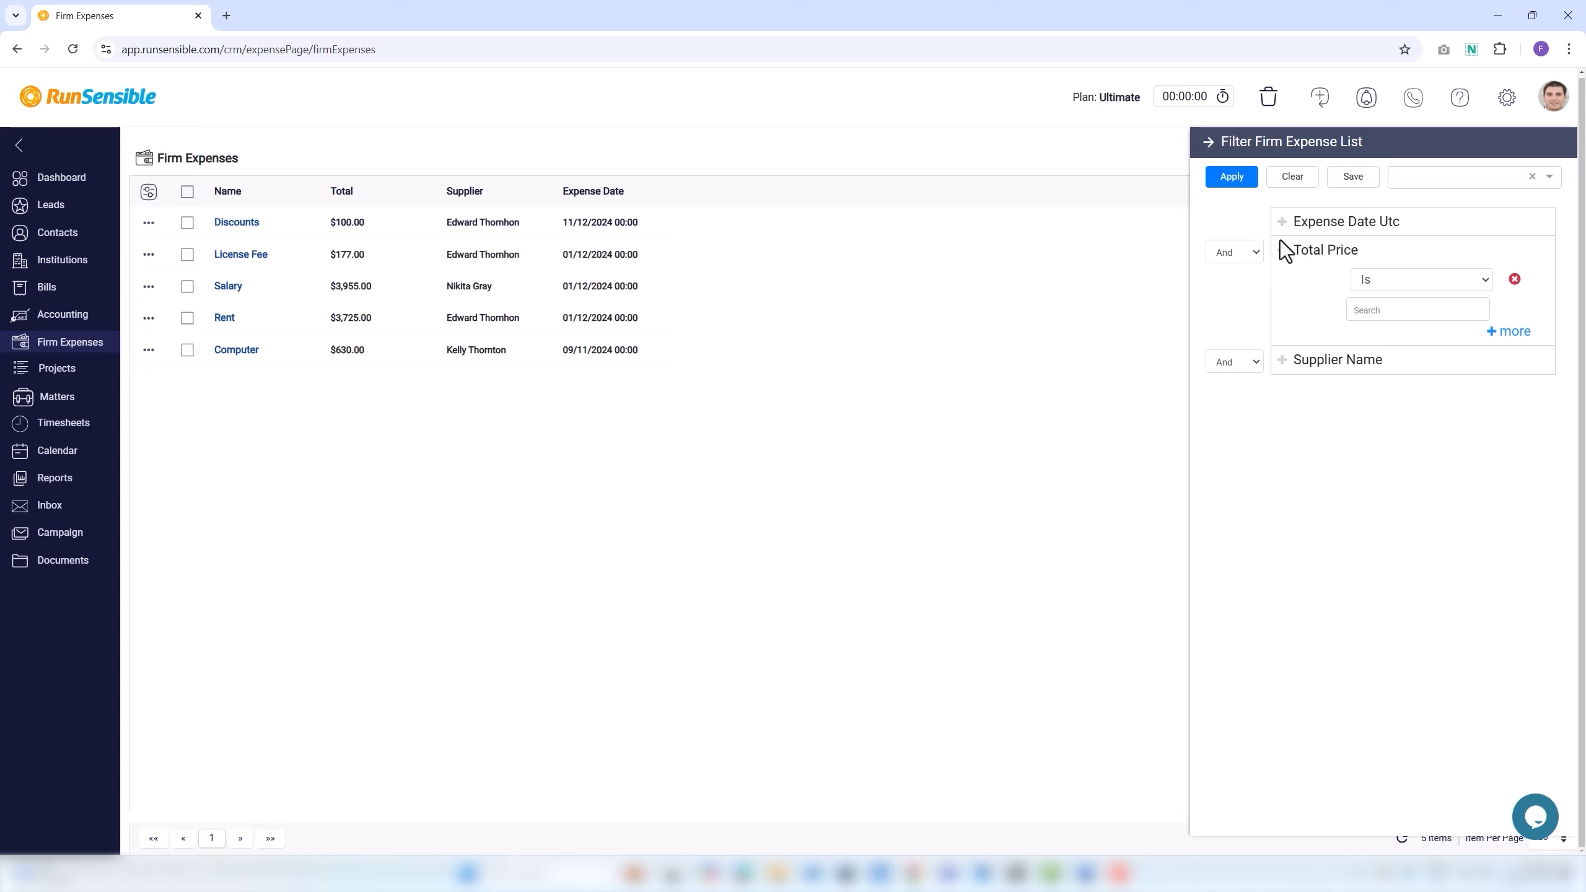
click(1355, 280)
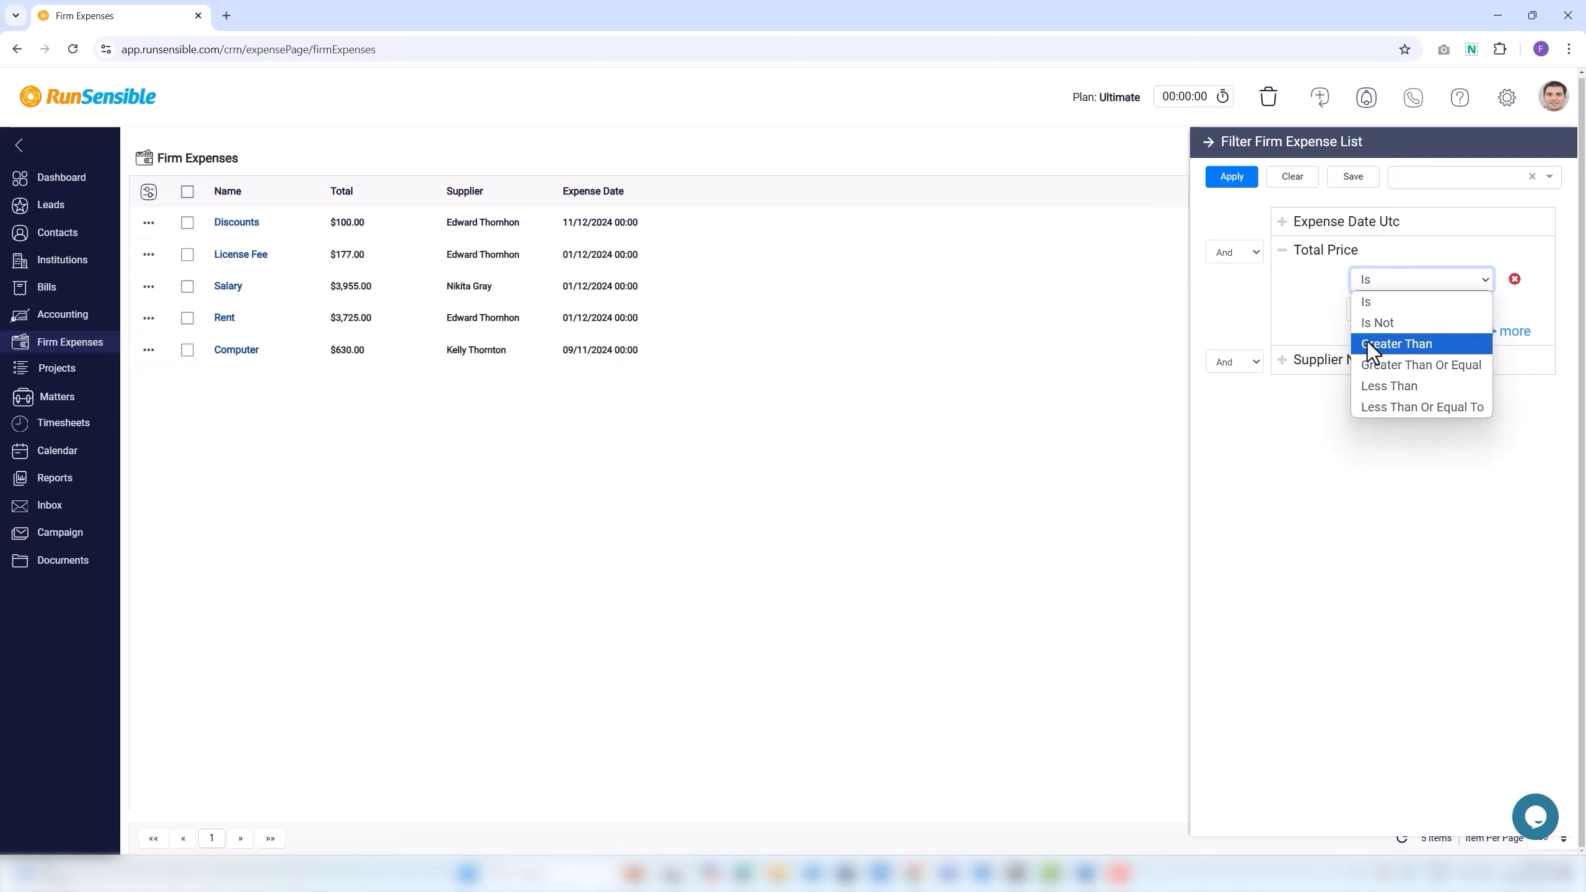
click(1369, 343)
click(1358, 310)
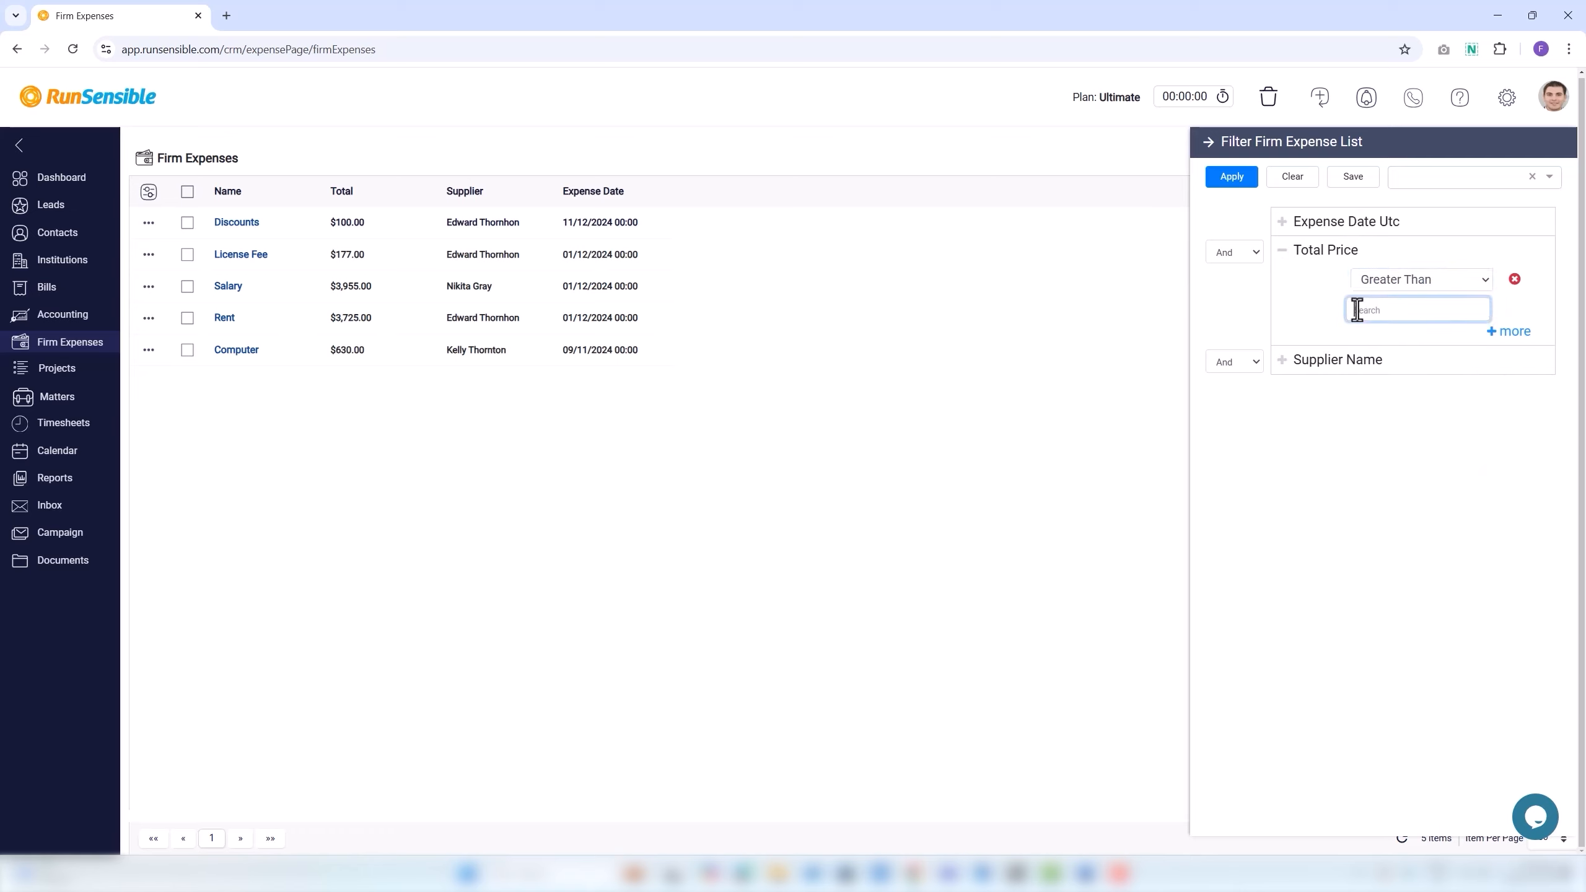
click(1259, 258)
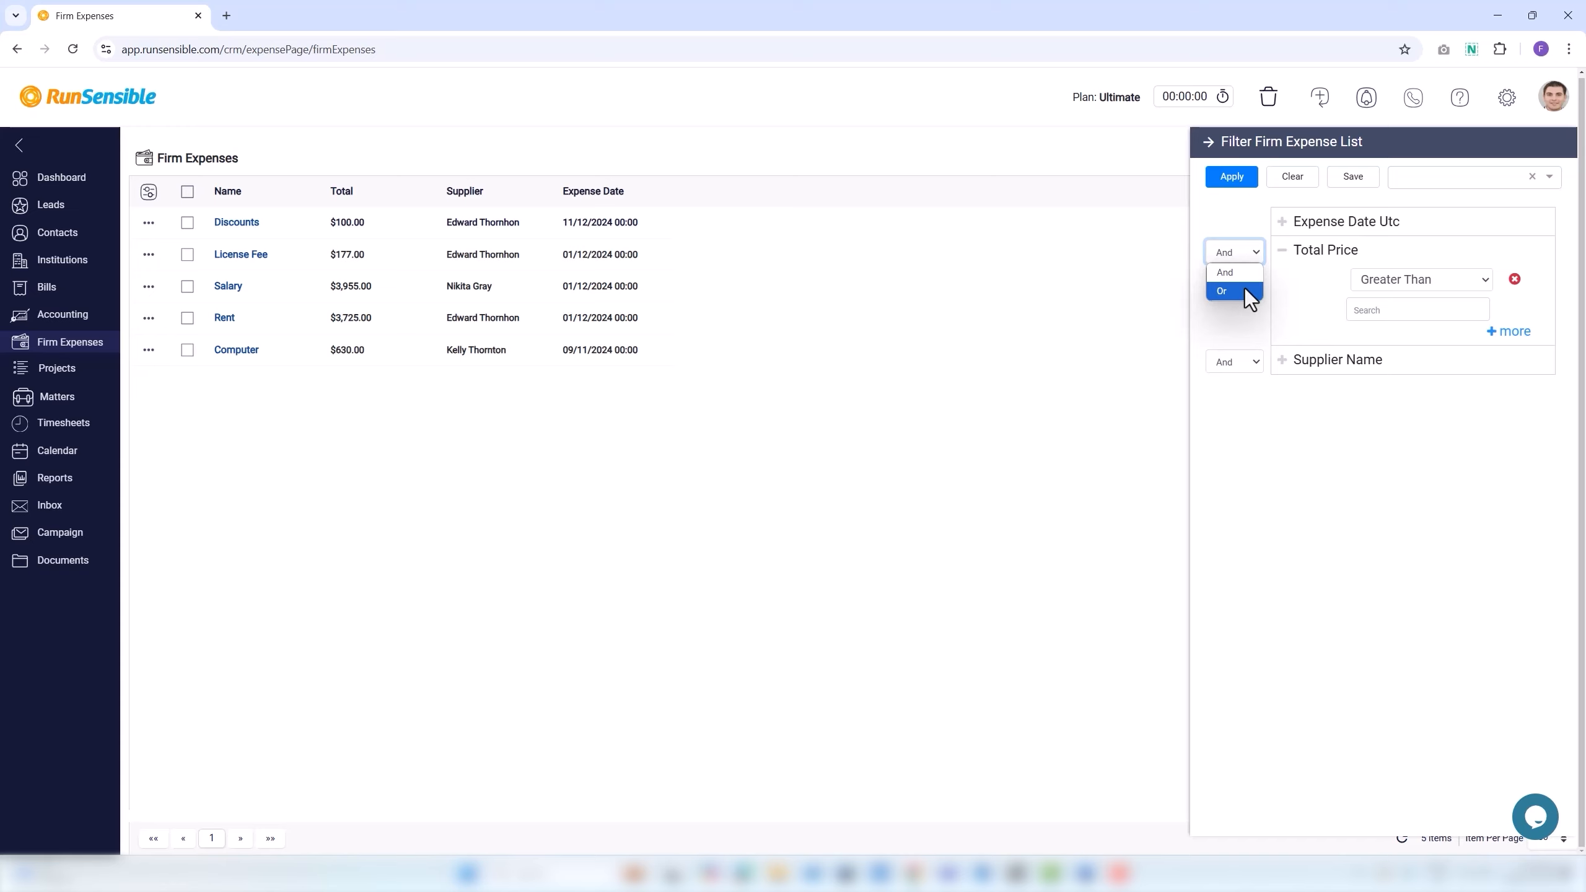
click(1237, 318)
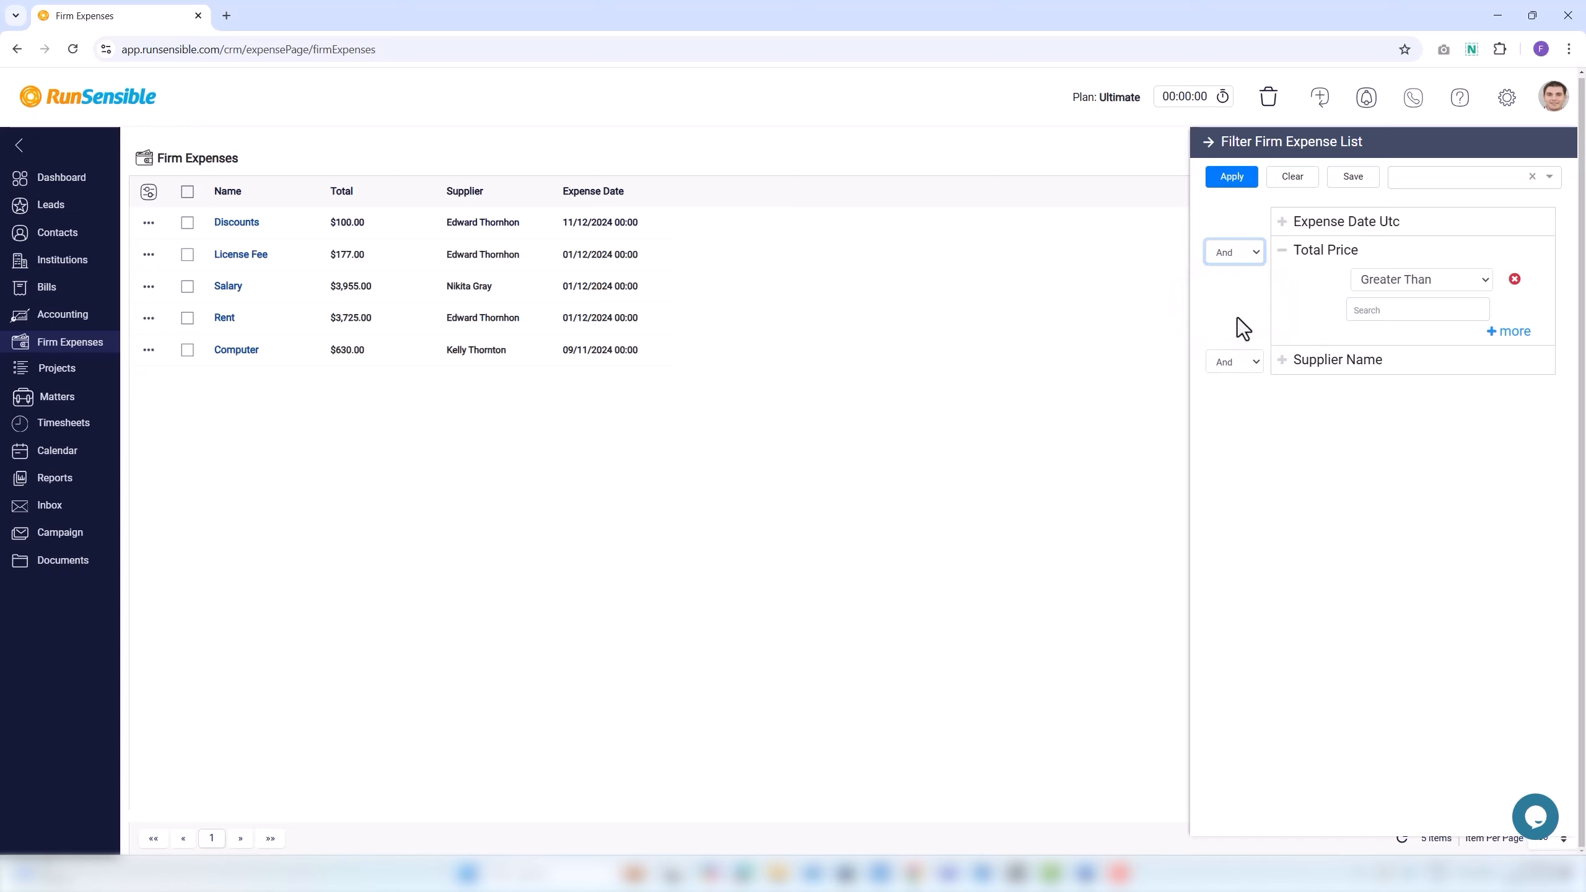
click(1235, 182)
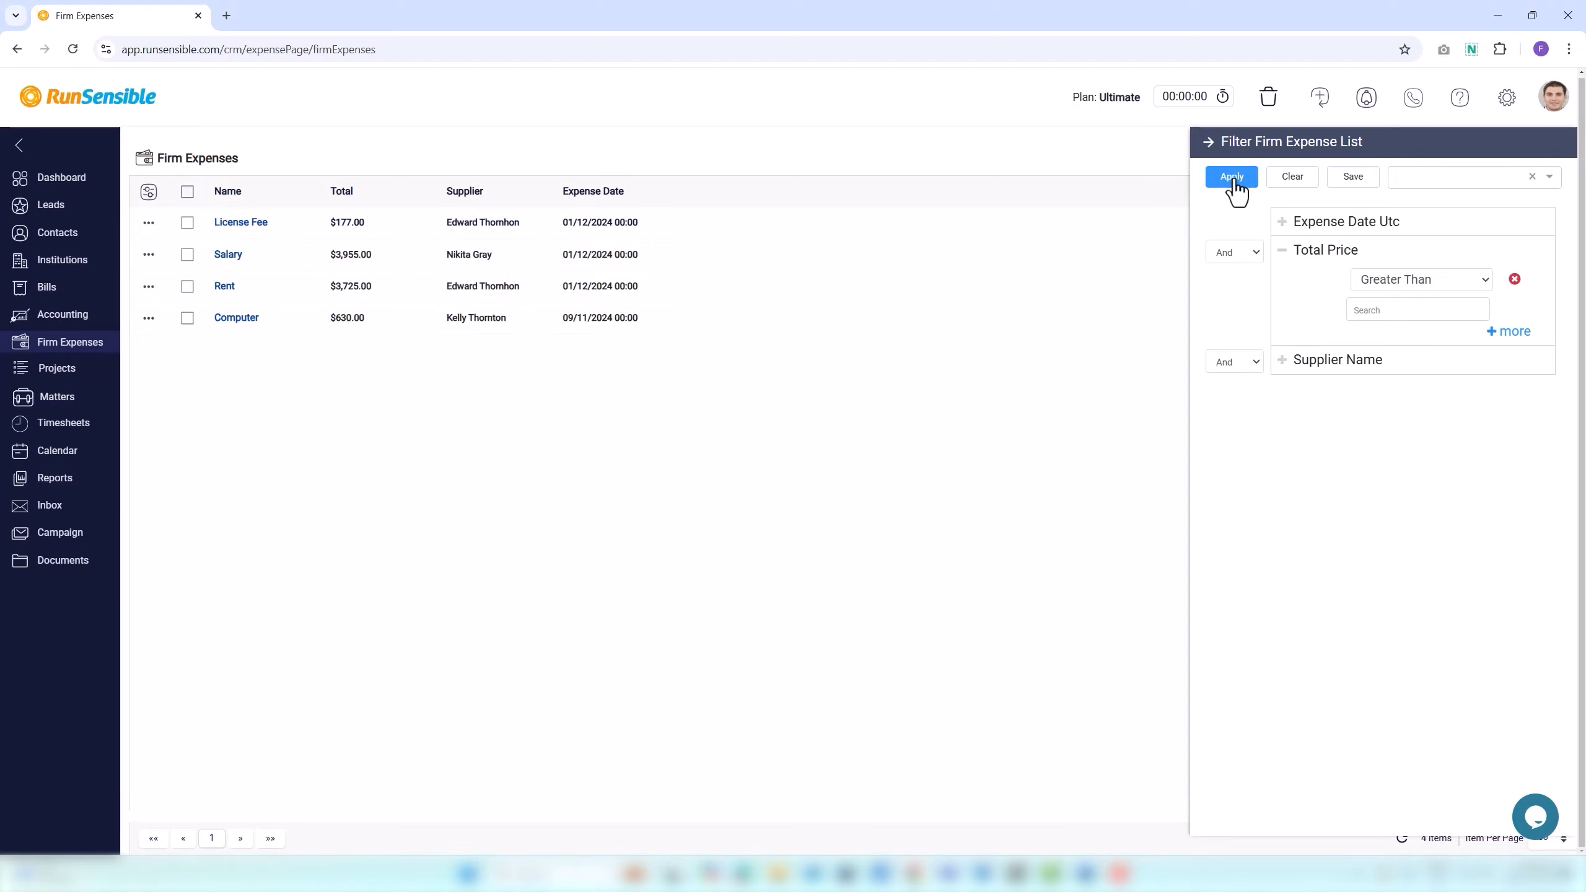
click(1291, 178)
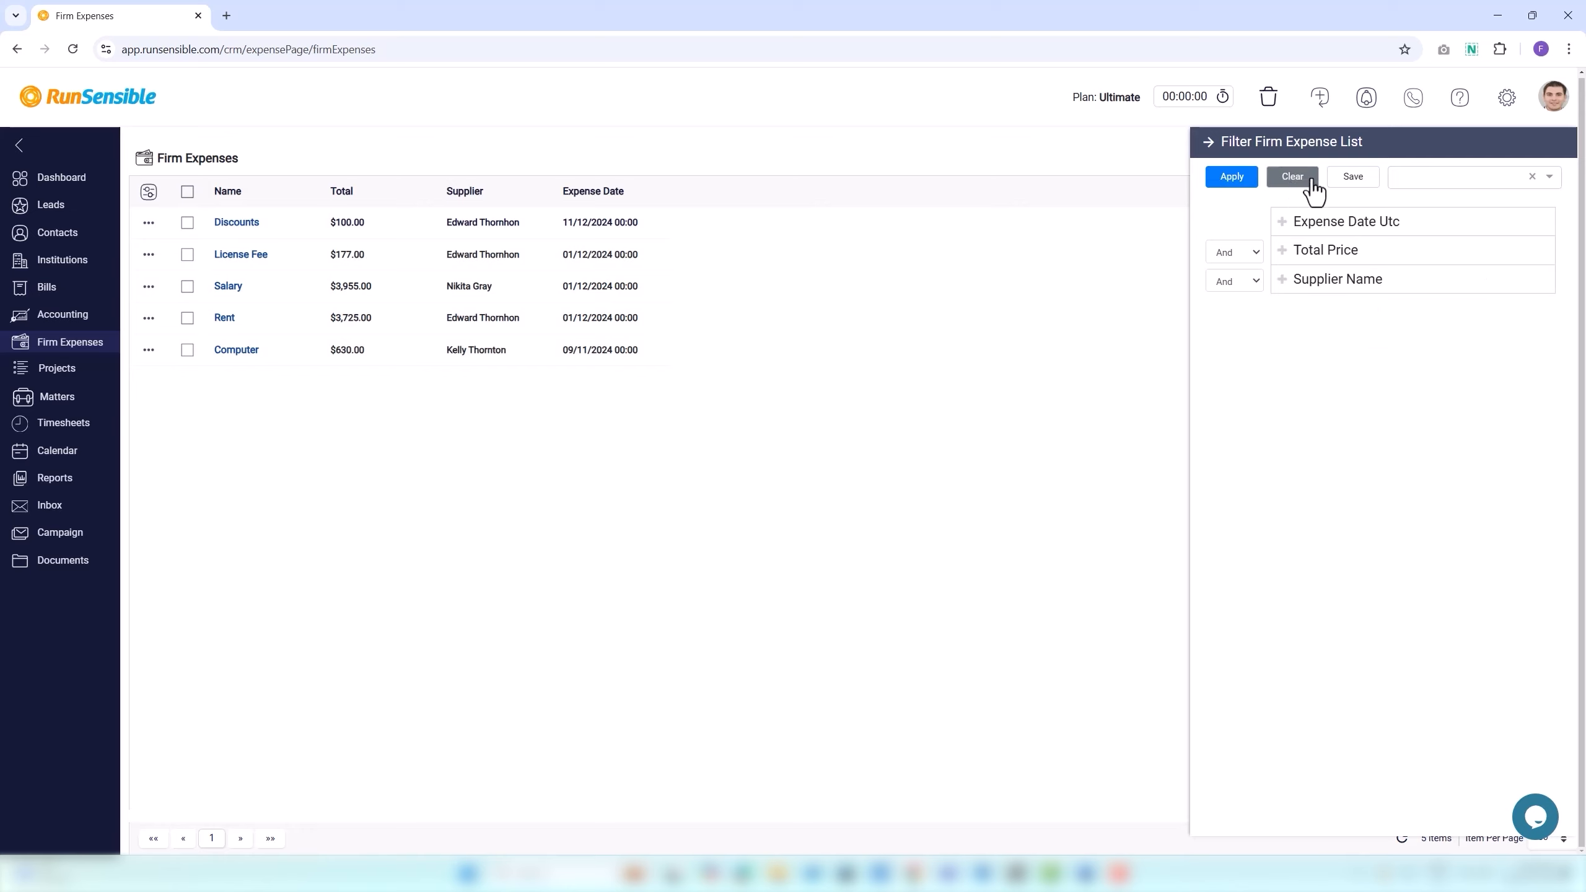
Save the current filter as a new named filter template.
click(1348, 186)
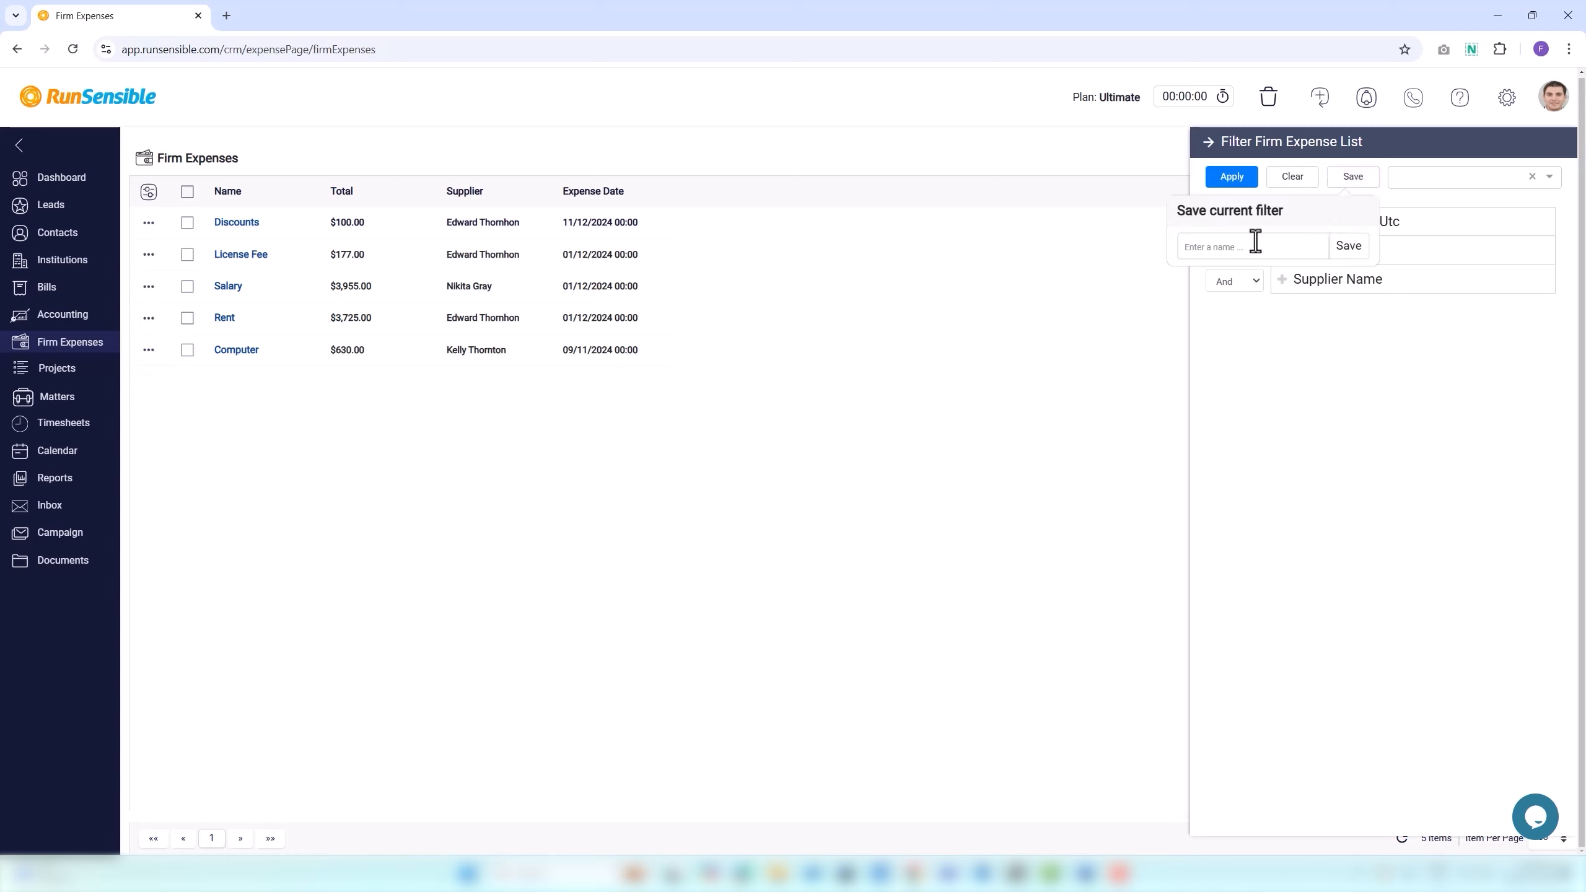
click(1225, 252)
click(1349, 247)
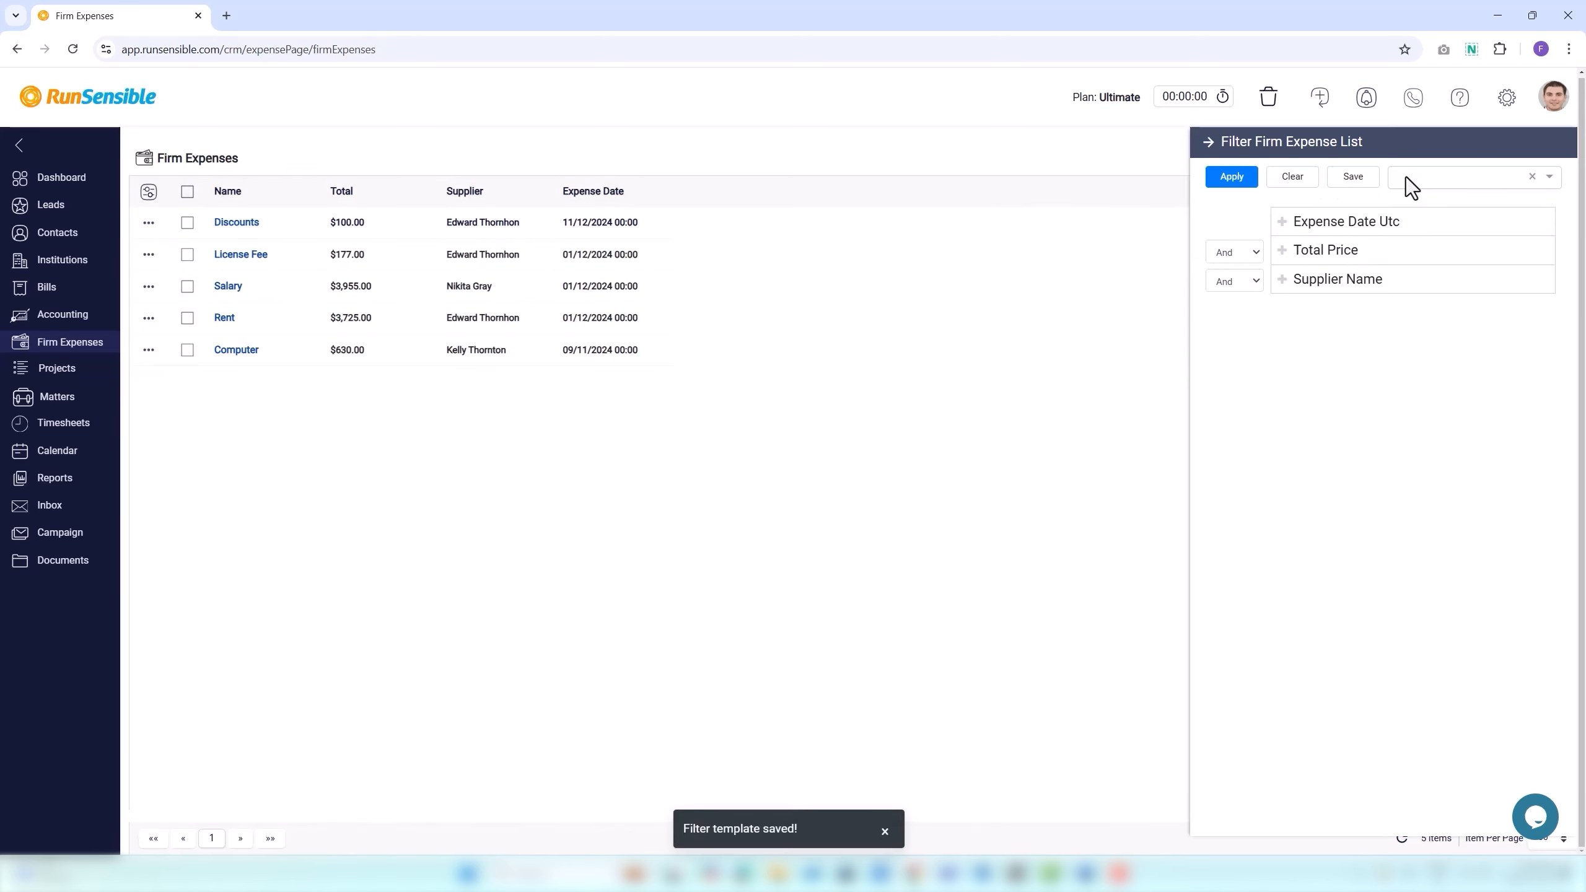
Load the newly saved filter template and close the filter panel.
click(1406, 179)
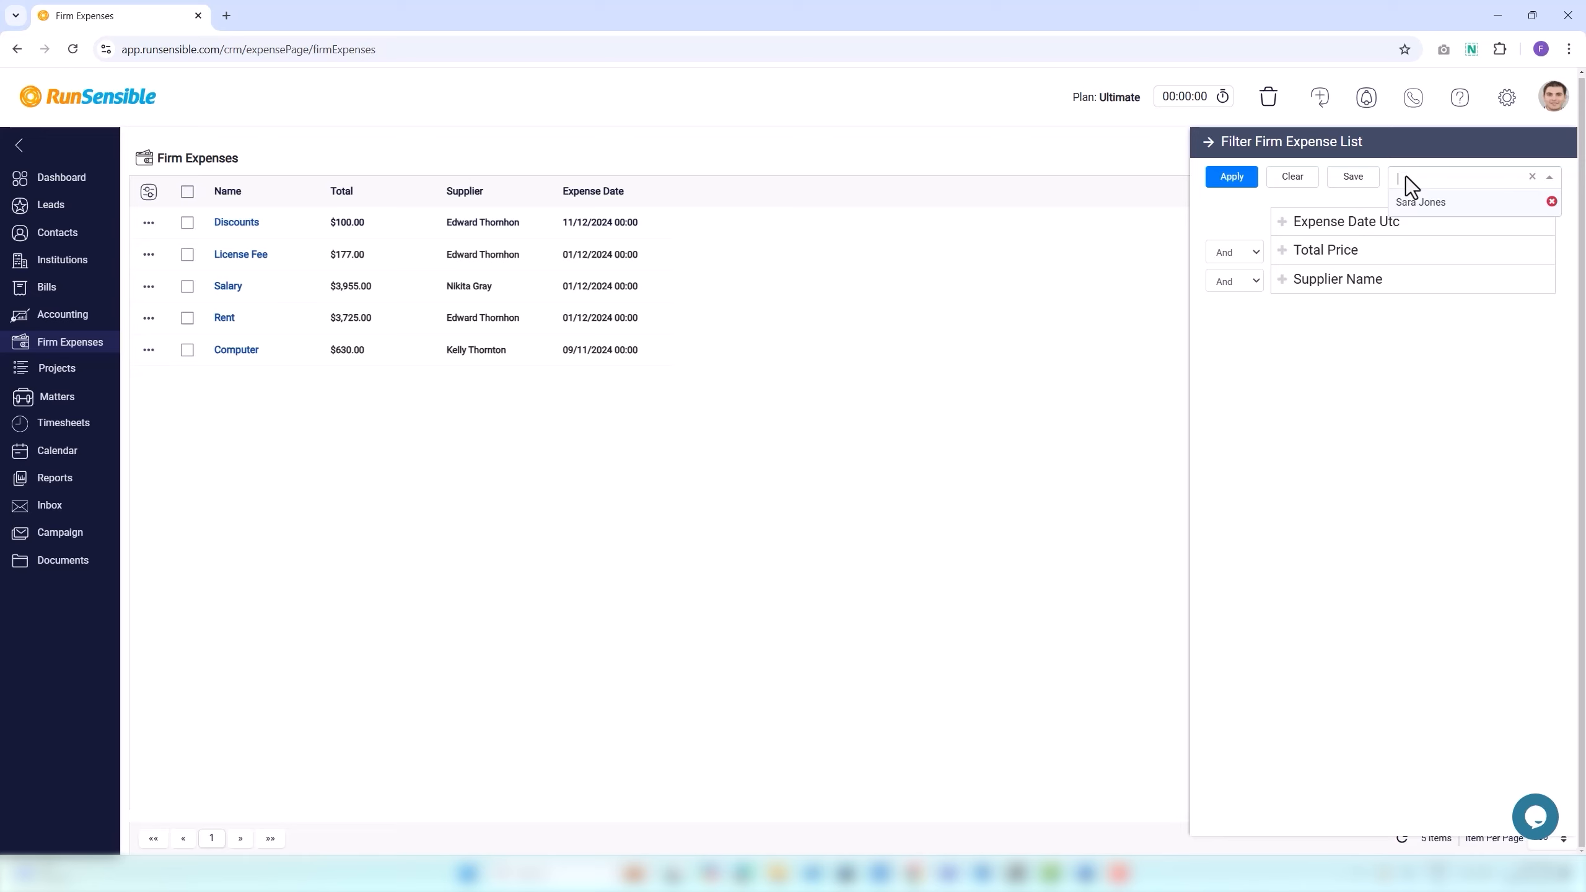
click(1409, 199)
click(1204, 143)
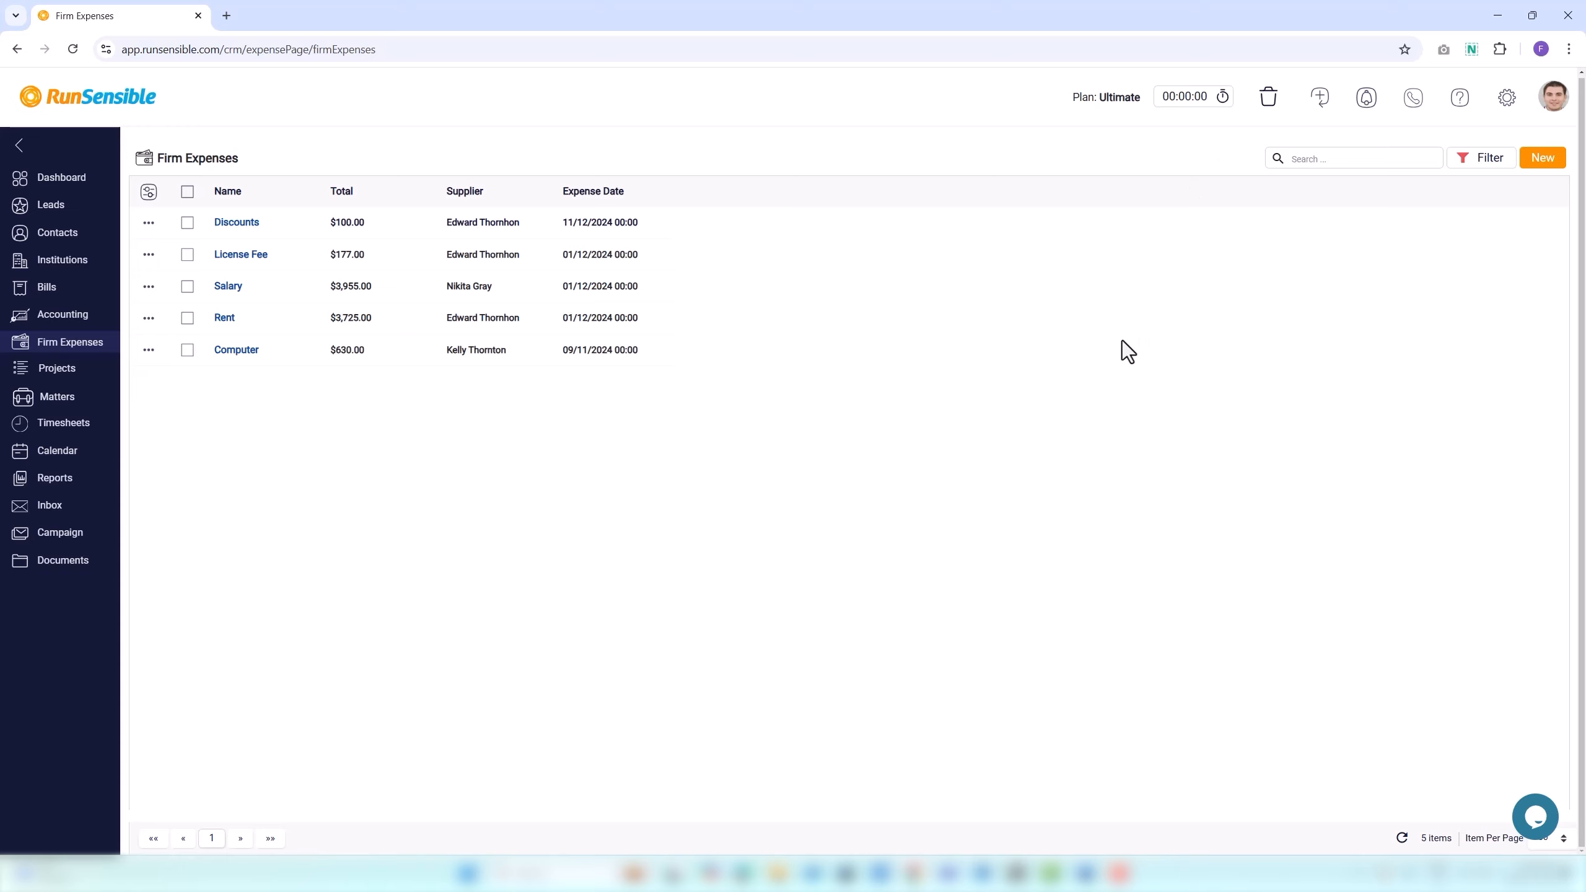
Search the expenses for 'Compute', then clear the search.
click(1290, 163)
text(Computer)
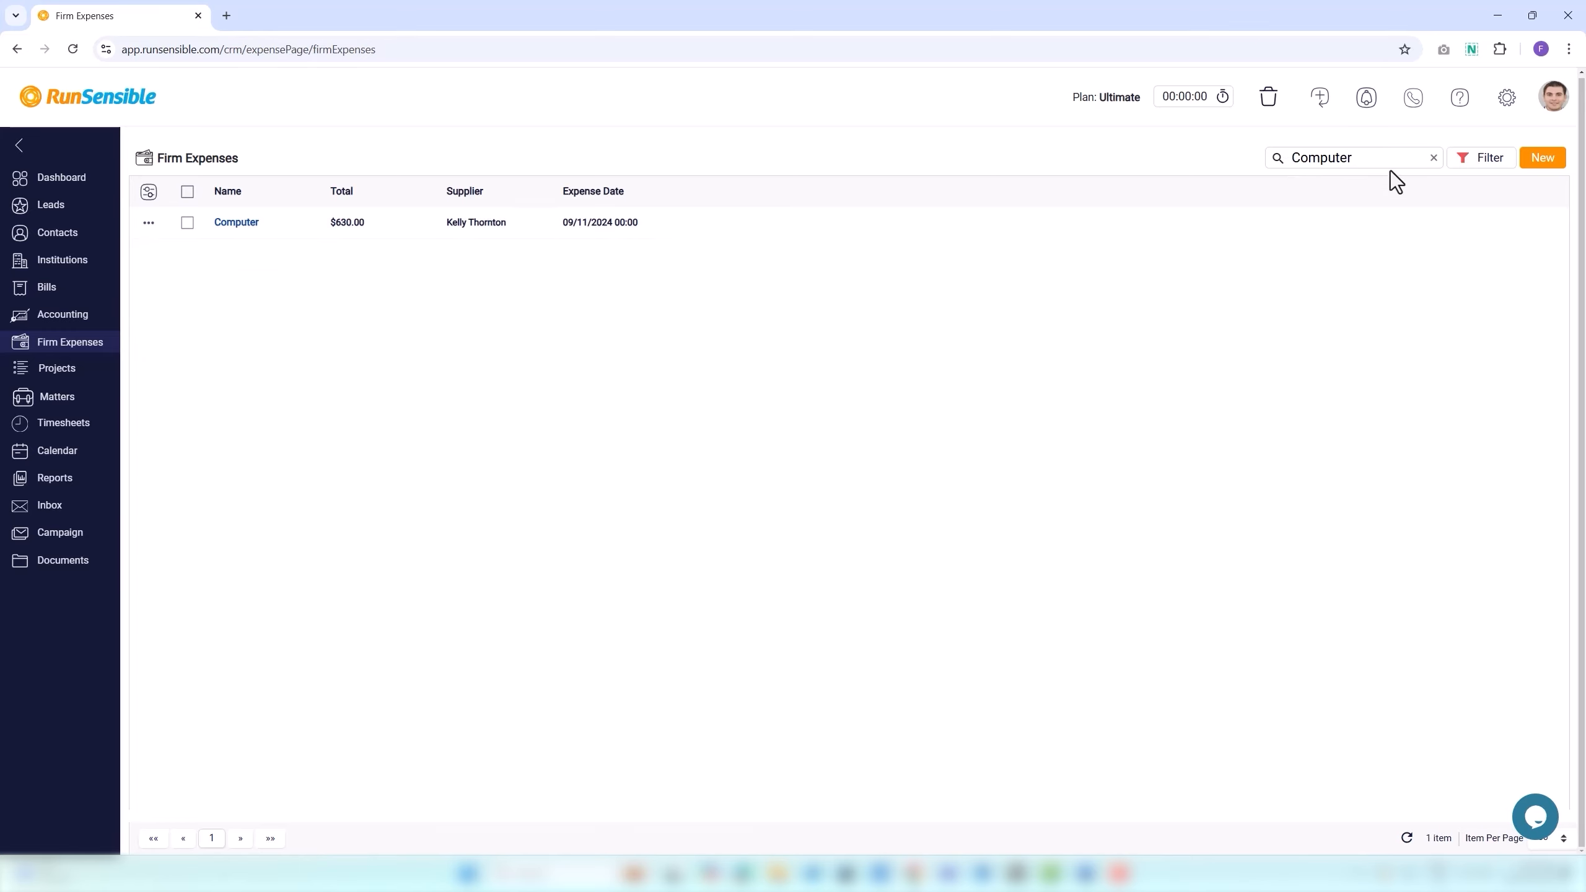
click(1433, 158)
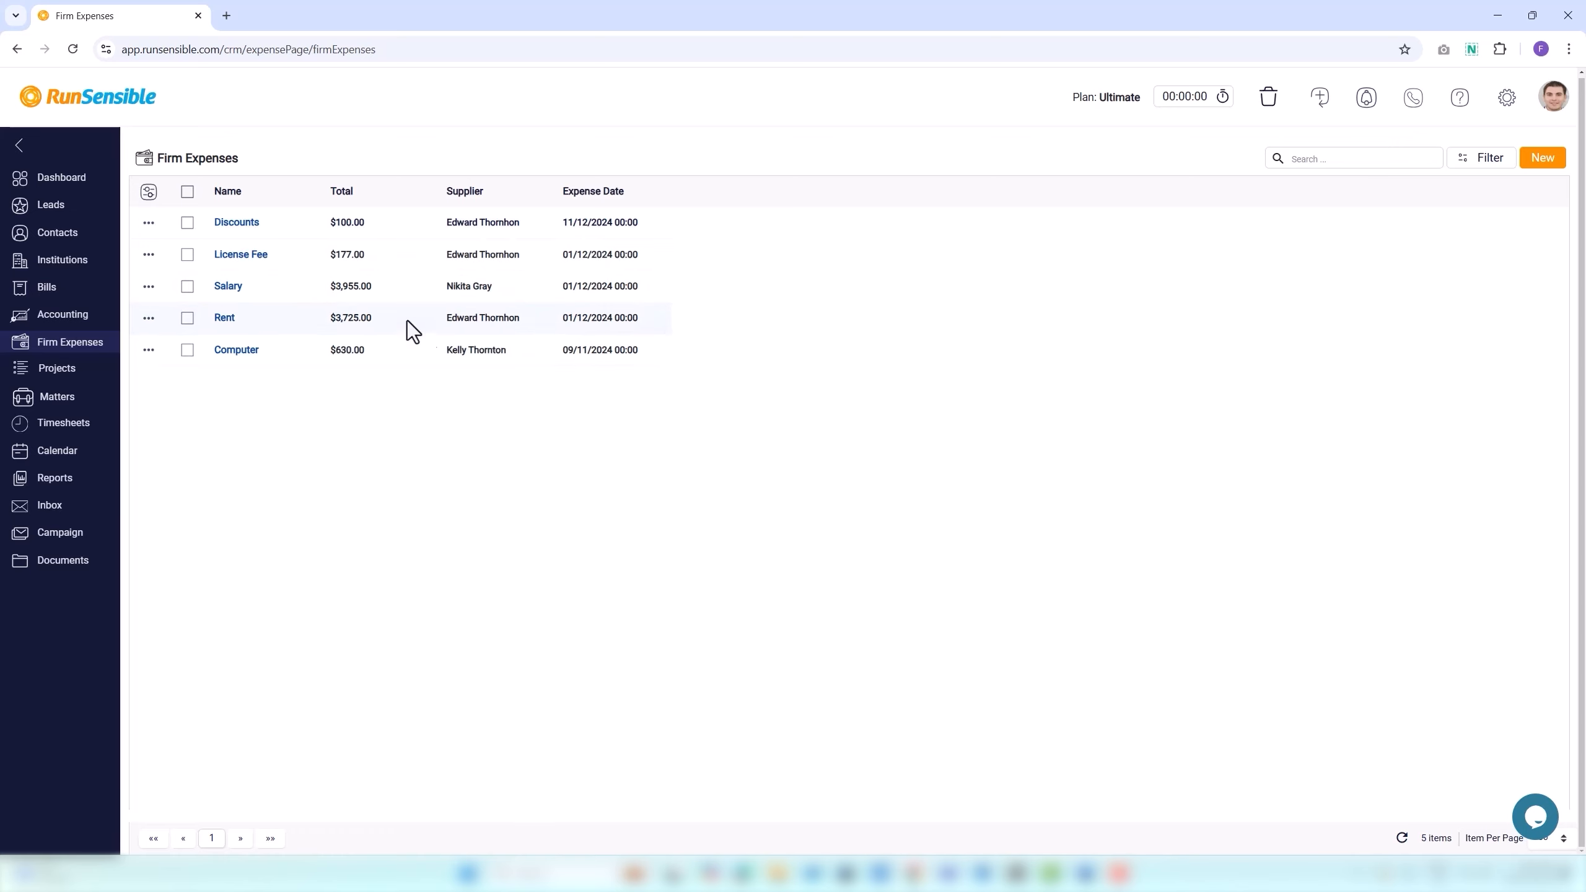
Tick and untick the Discounts row, then open Customize Grid Columns.
click(188, 223)
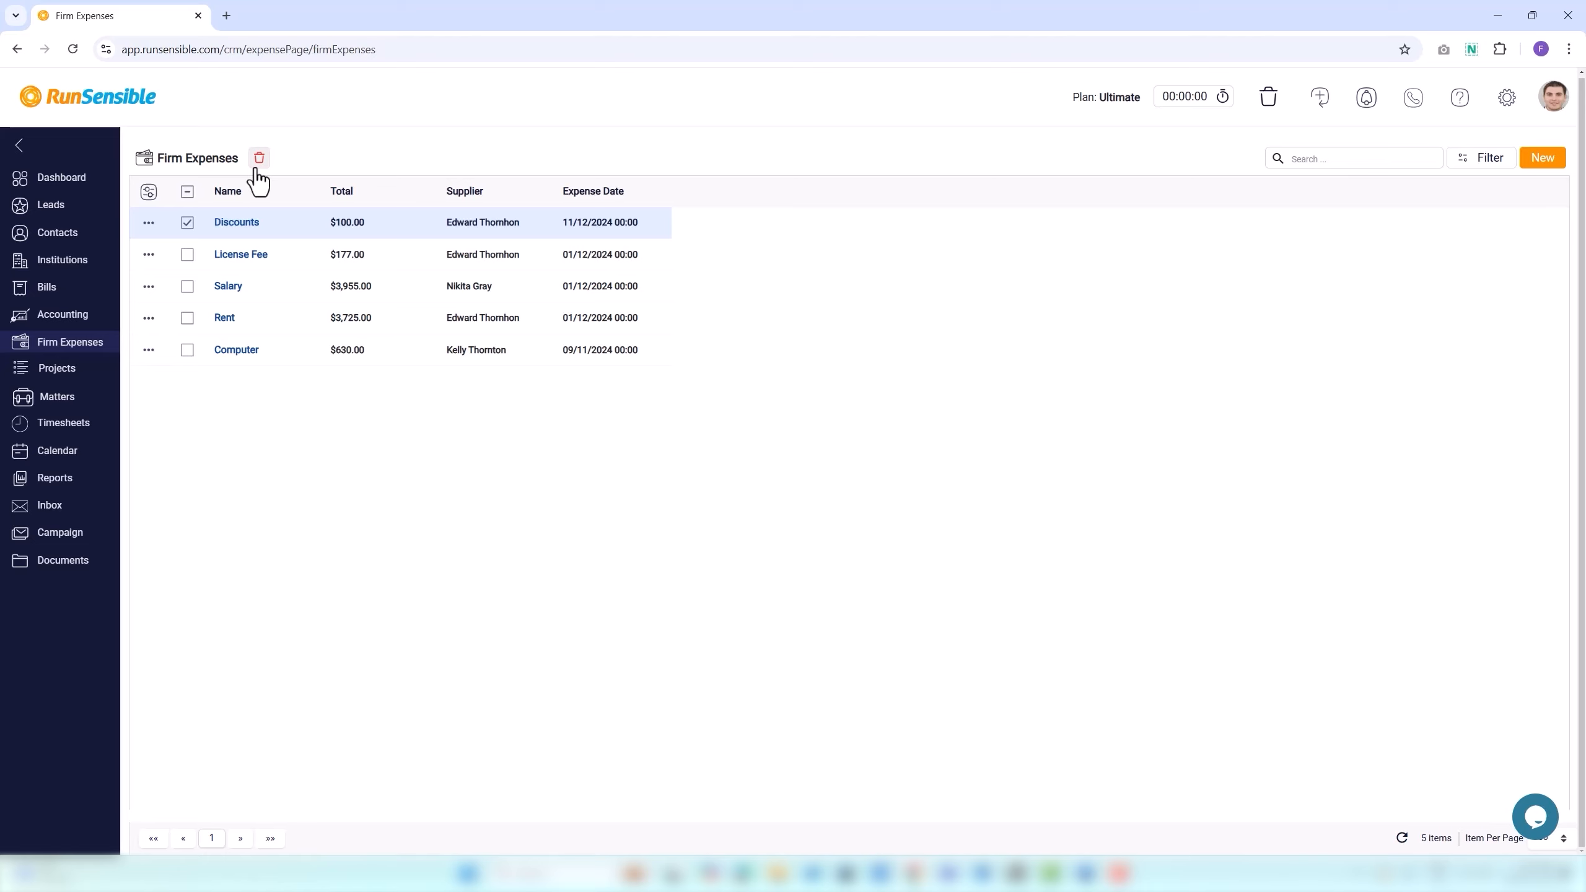
click(187, 224)
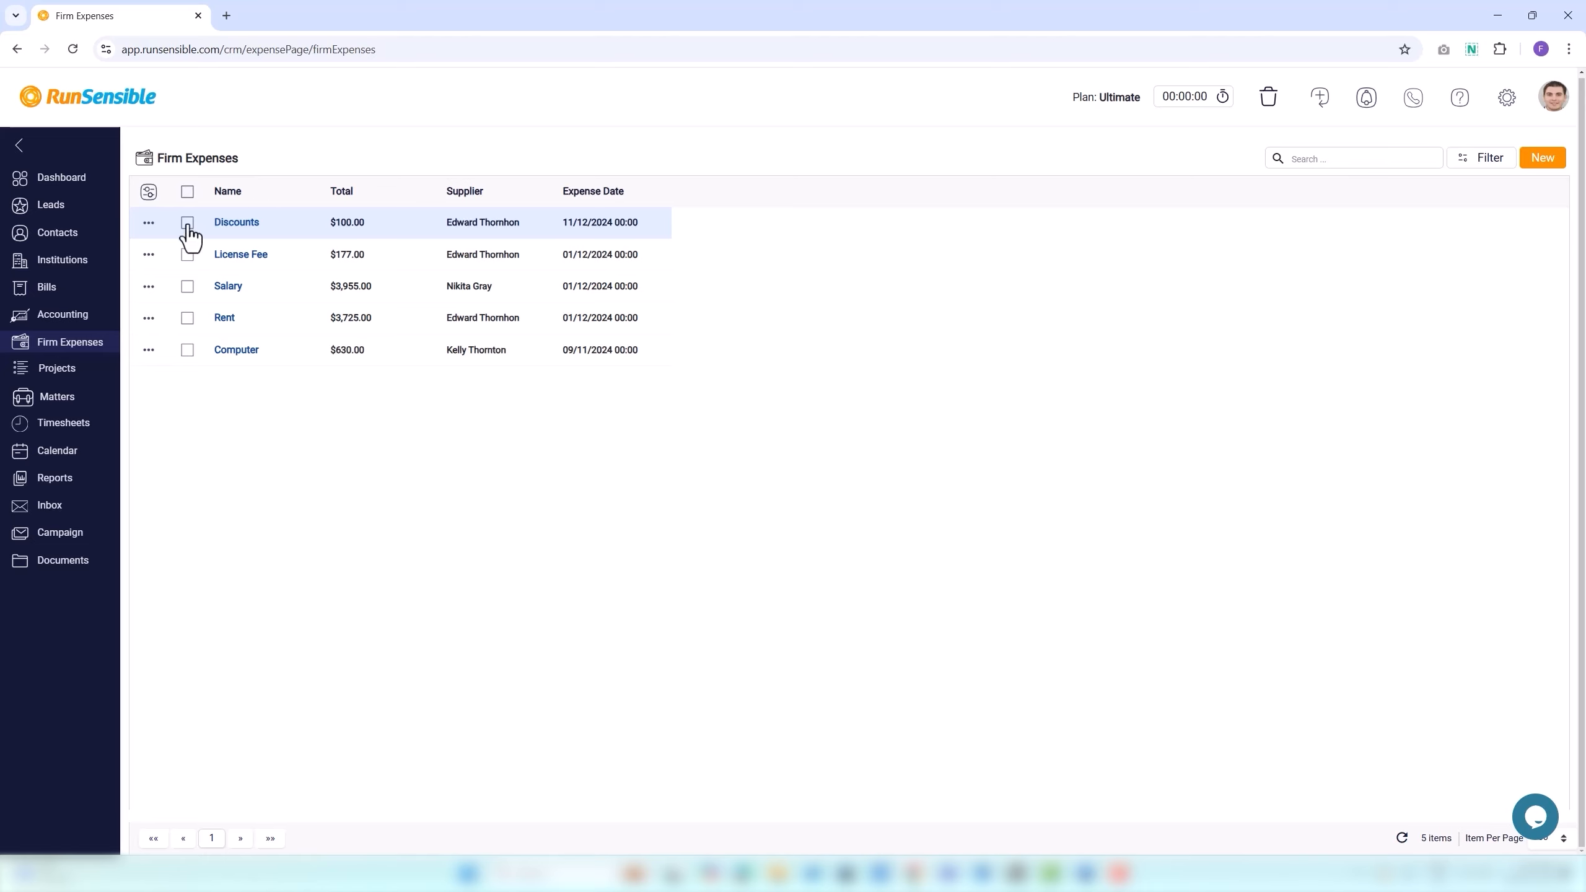
click(150, 193)
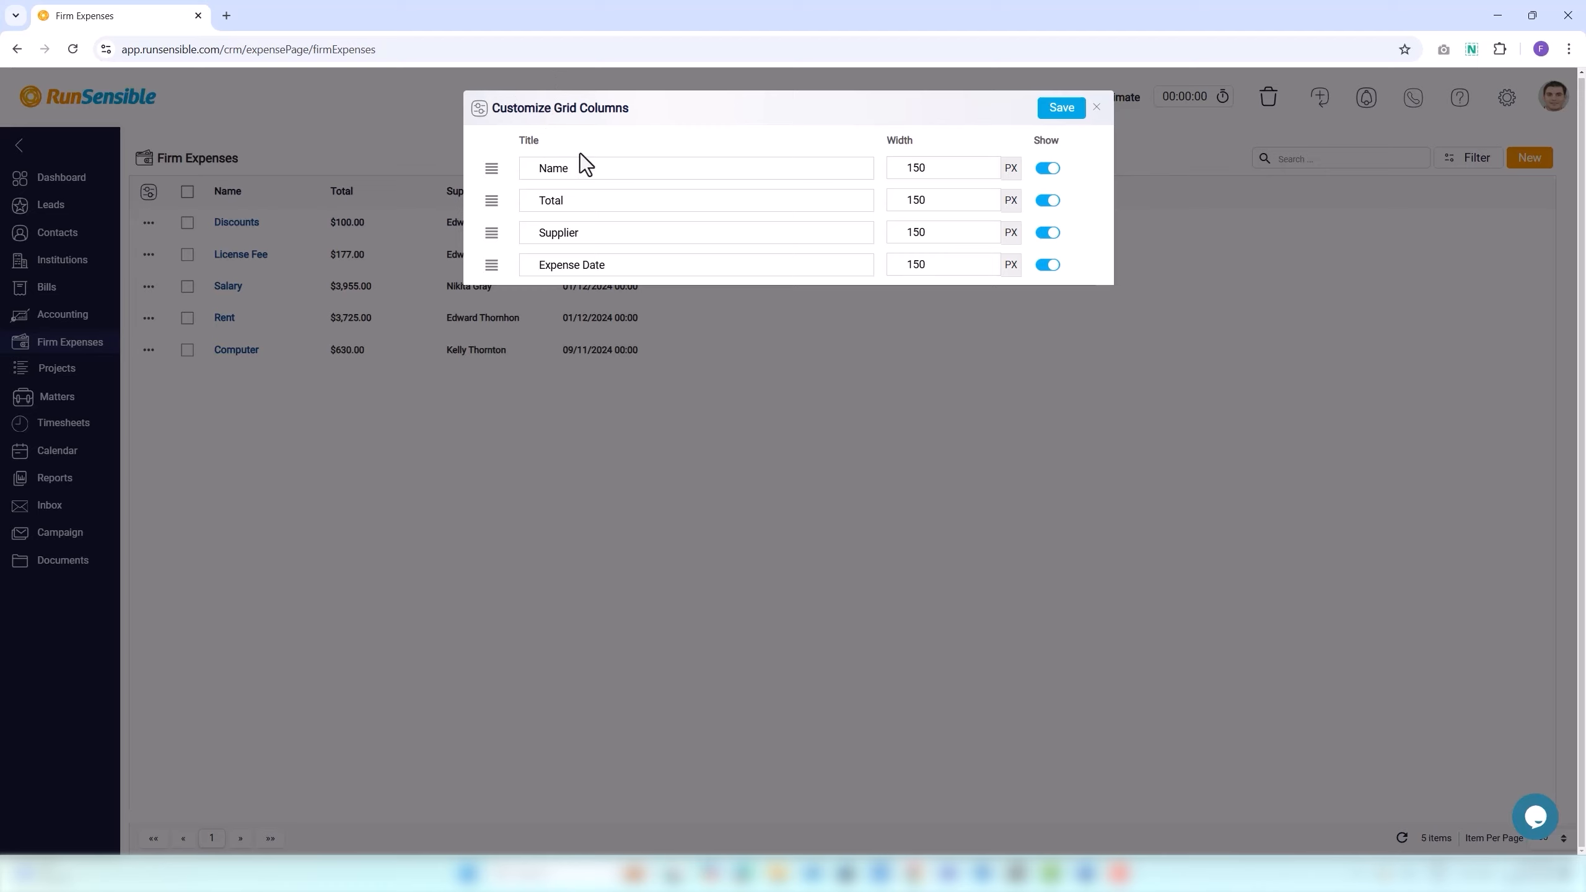
Rename Name to 'Name of Expense', order columns Supplier, Expense Date, Total, and save.
click(1048, 177)
click(1049, 172)
click(942, 175)
click(611, 169)
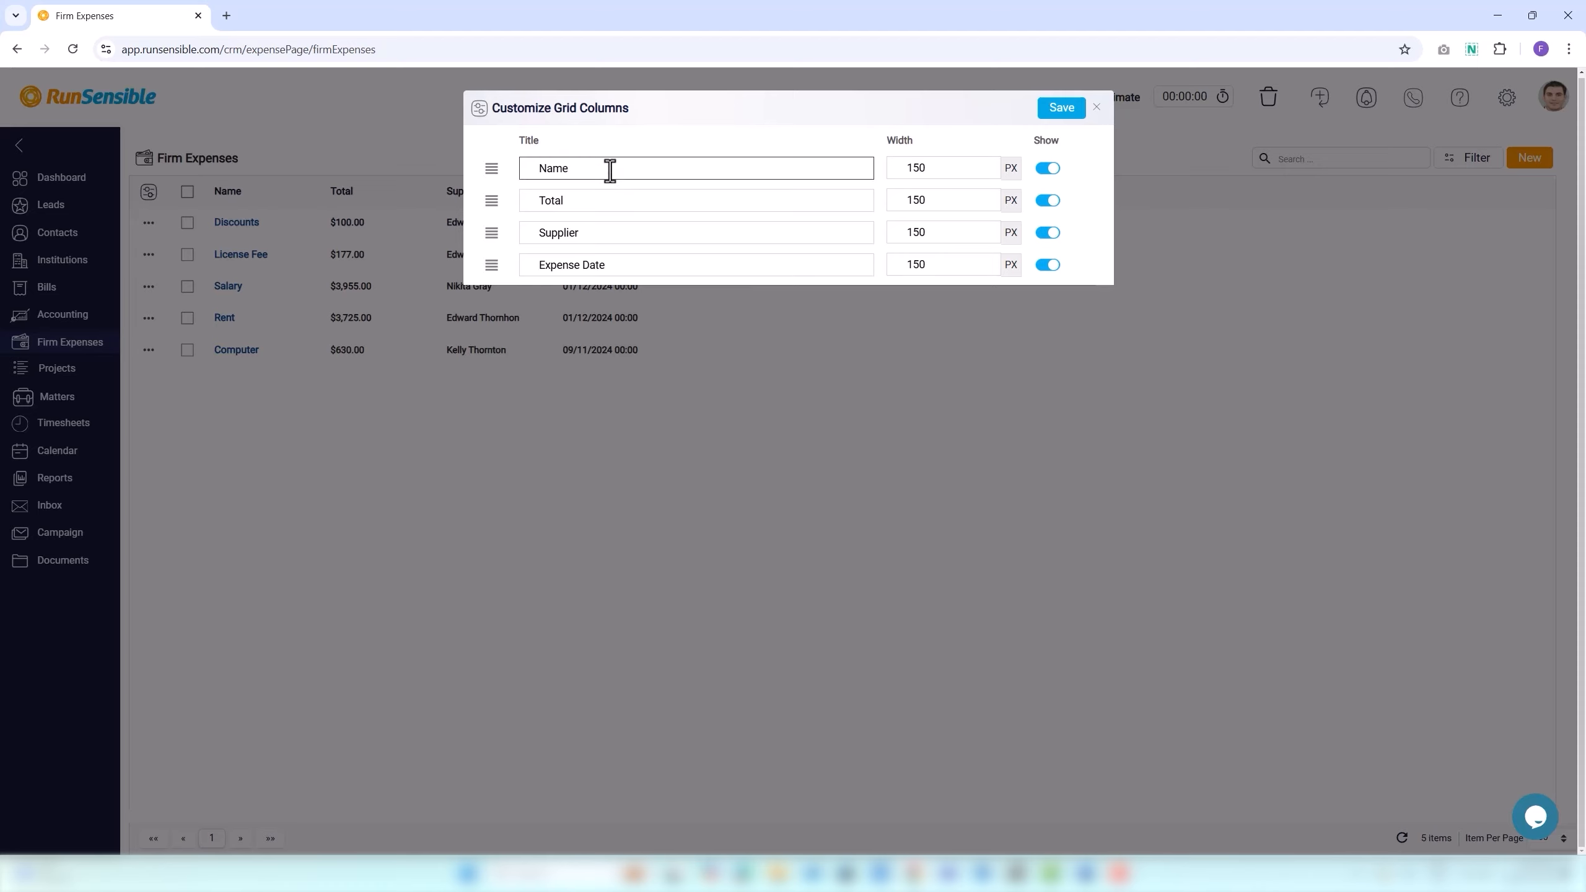
text(of Expense)
click(489, 205)
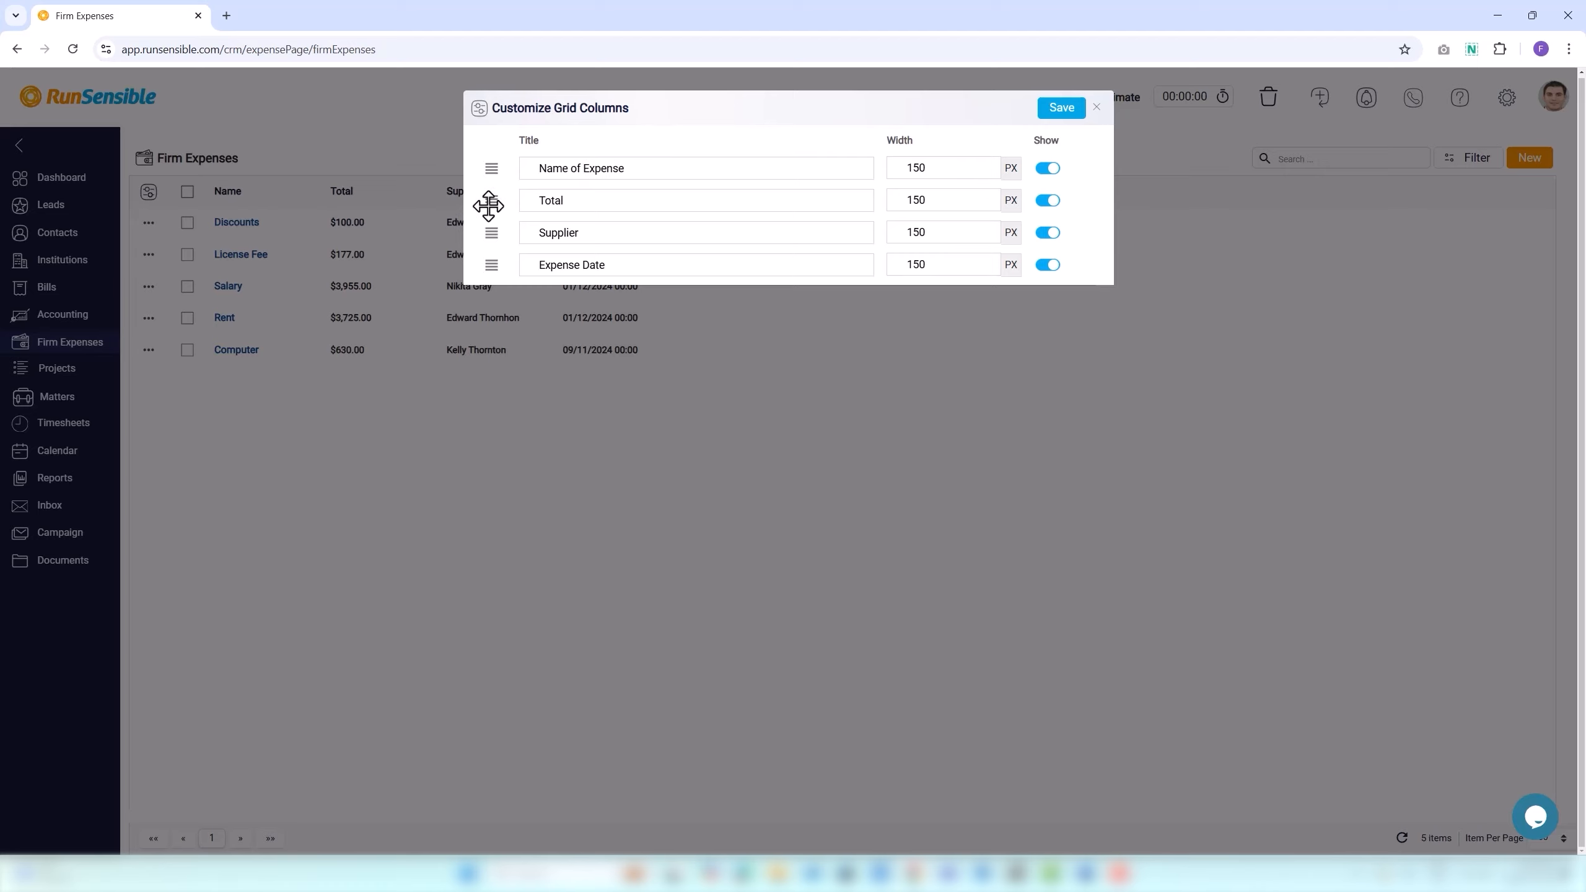
drag(488, 206, 491, 228)
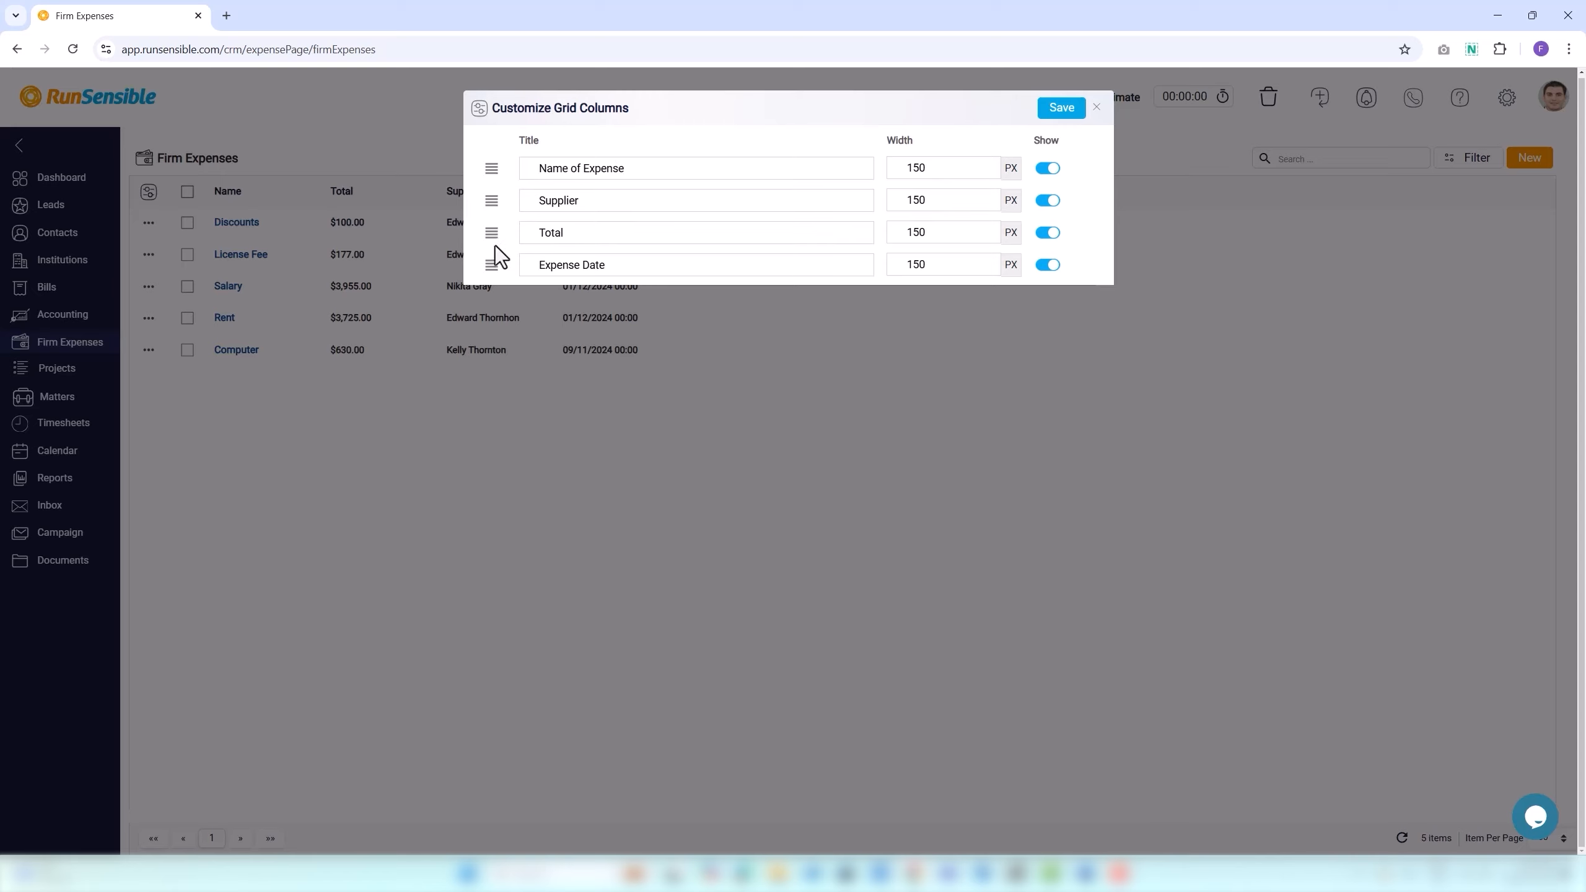
drag(492, 269, 490, 234)
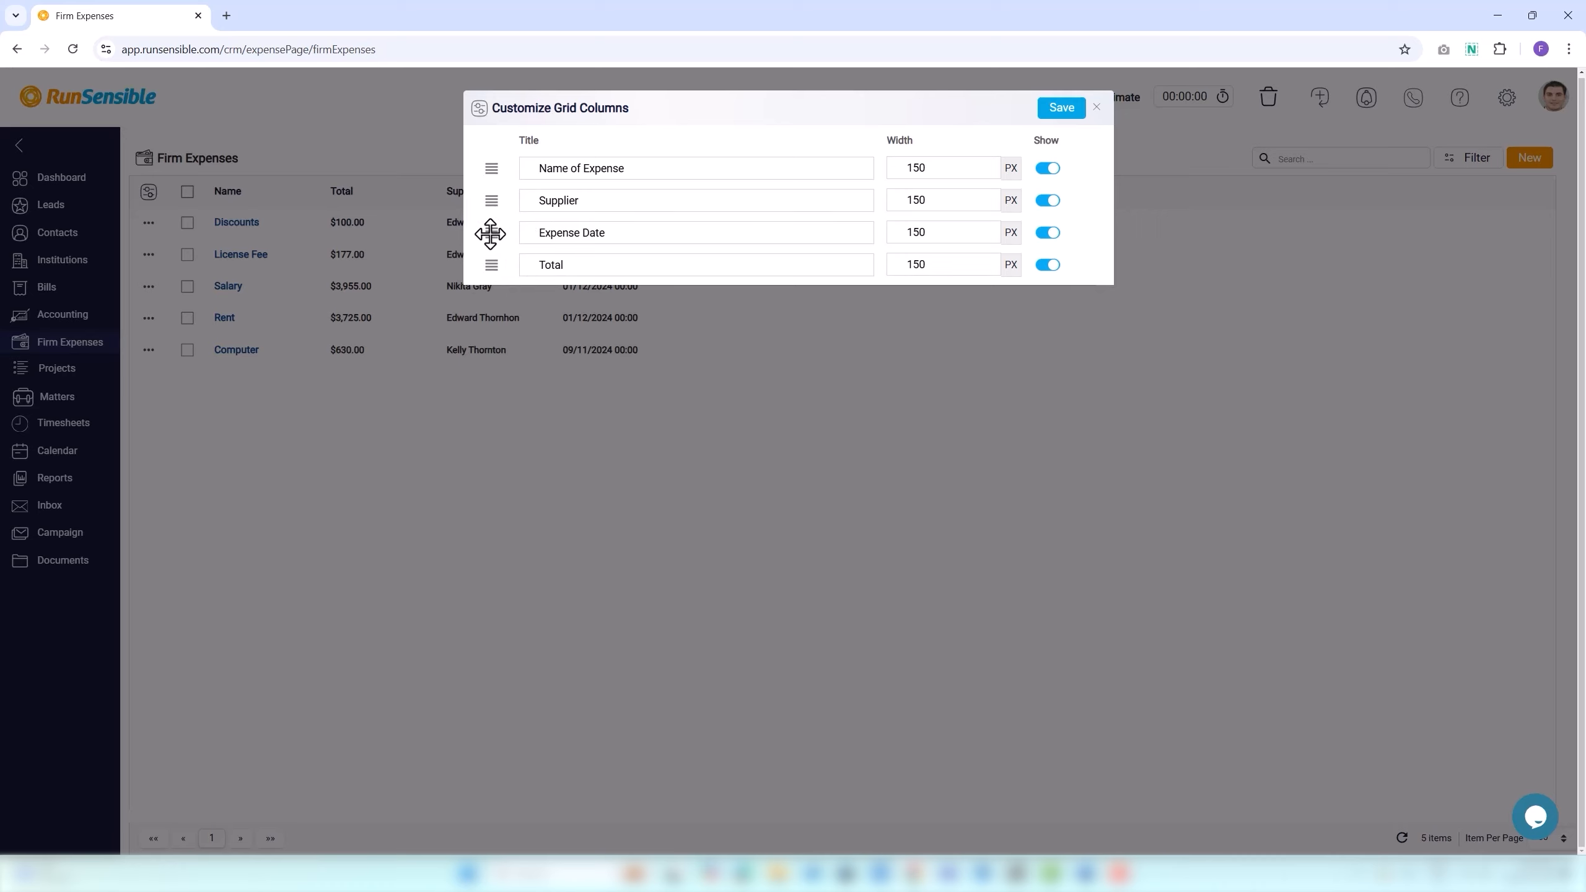
click(1061, 108)
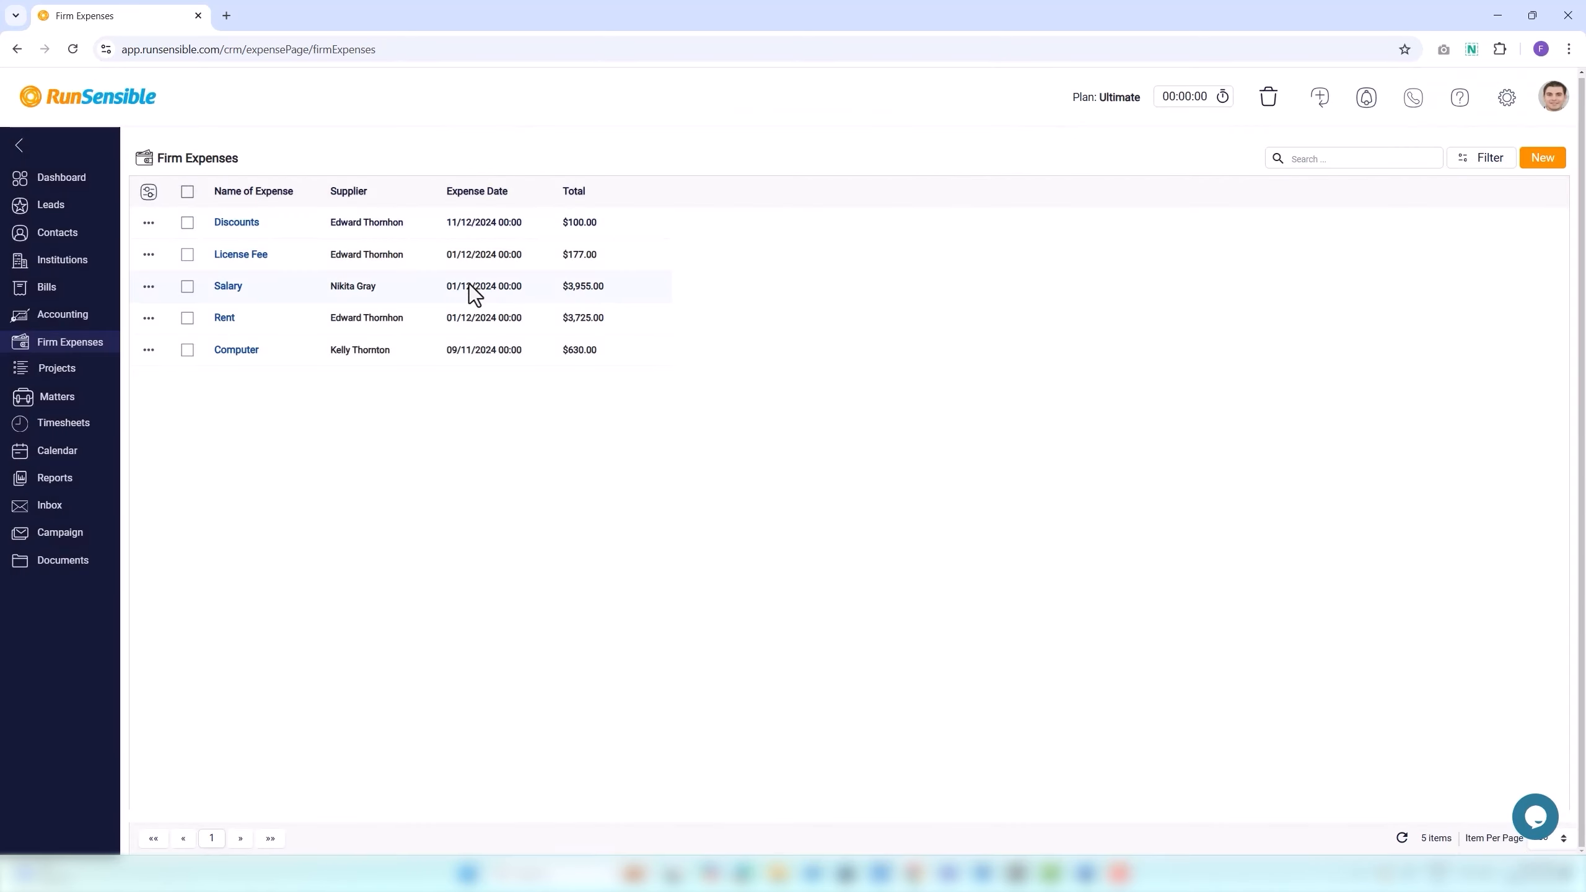
Open the Discounts expense record from the Firm Expenses list via its row link or Show Details.
click(148, 225)
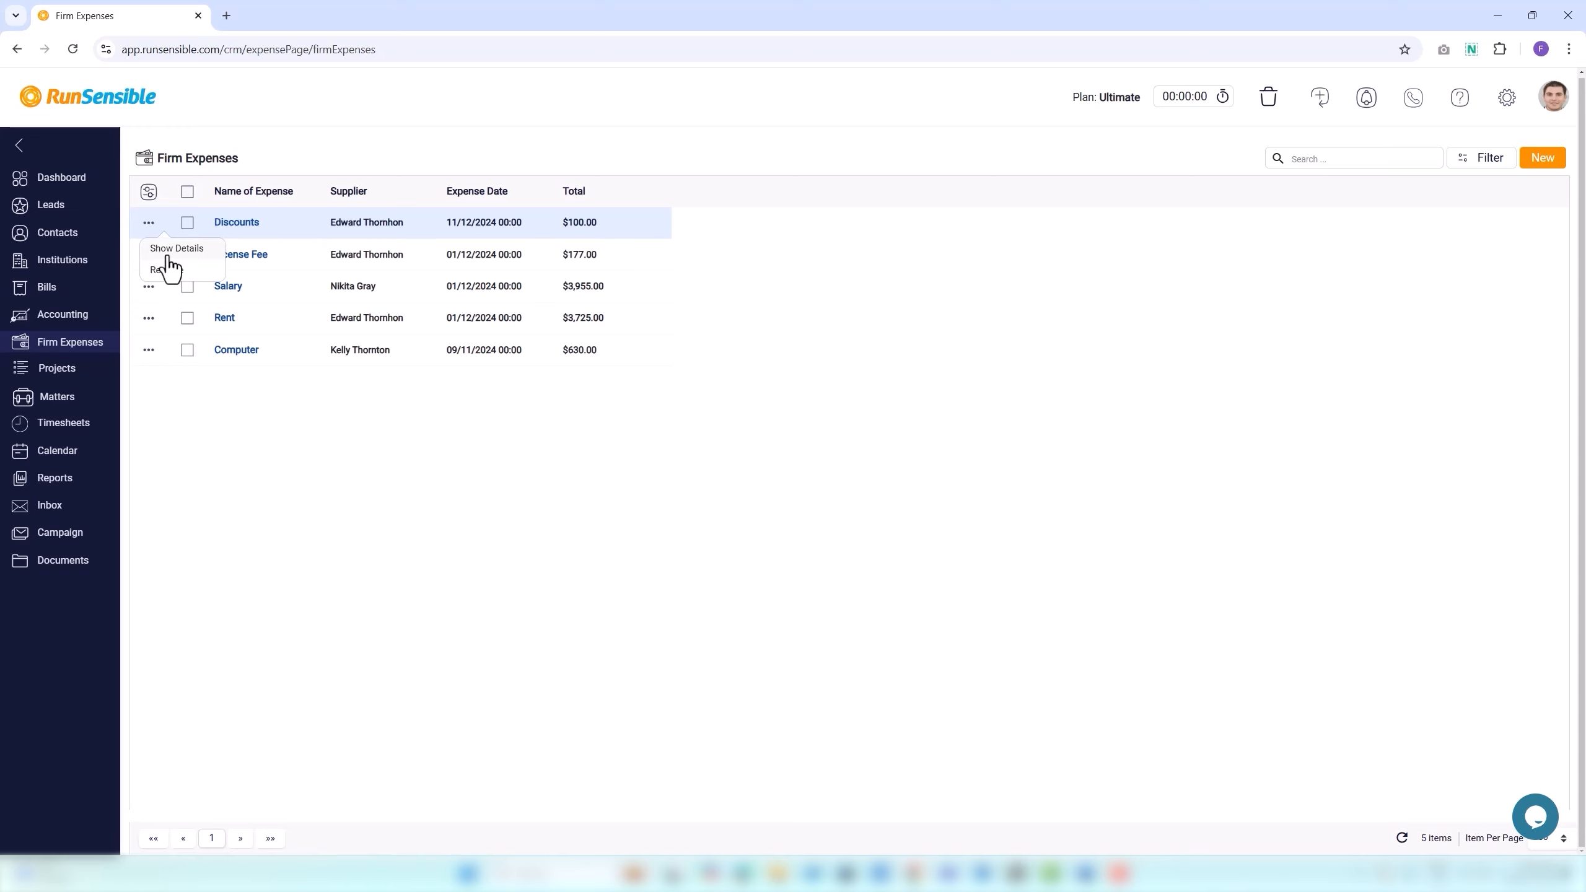
click(167, 256)
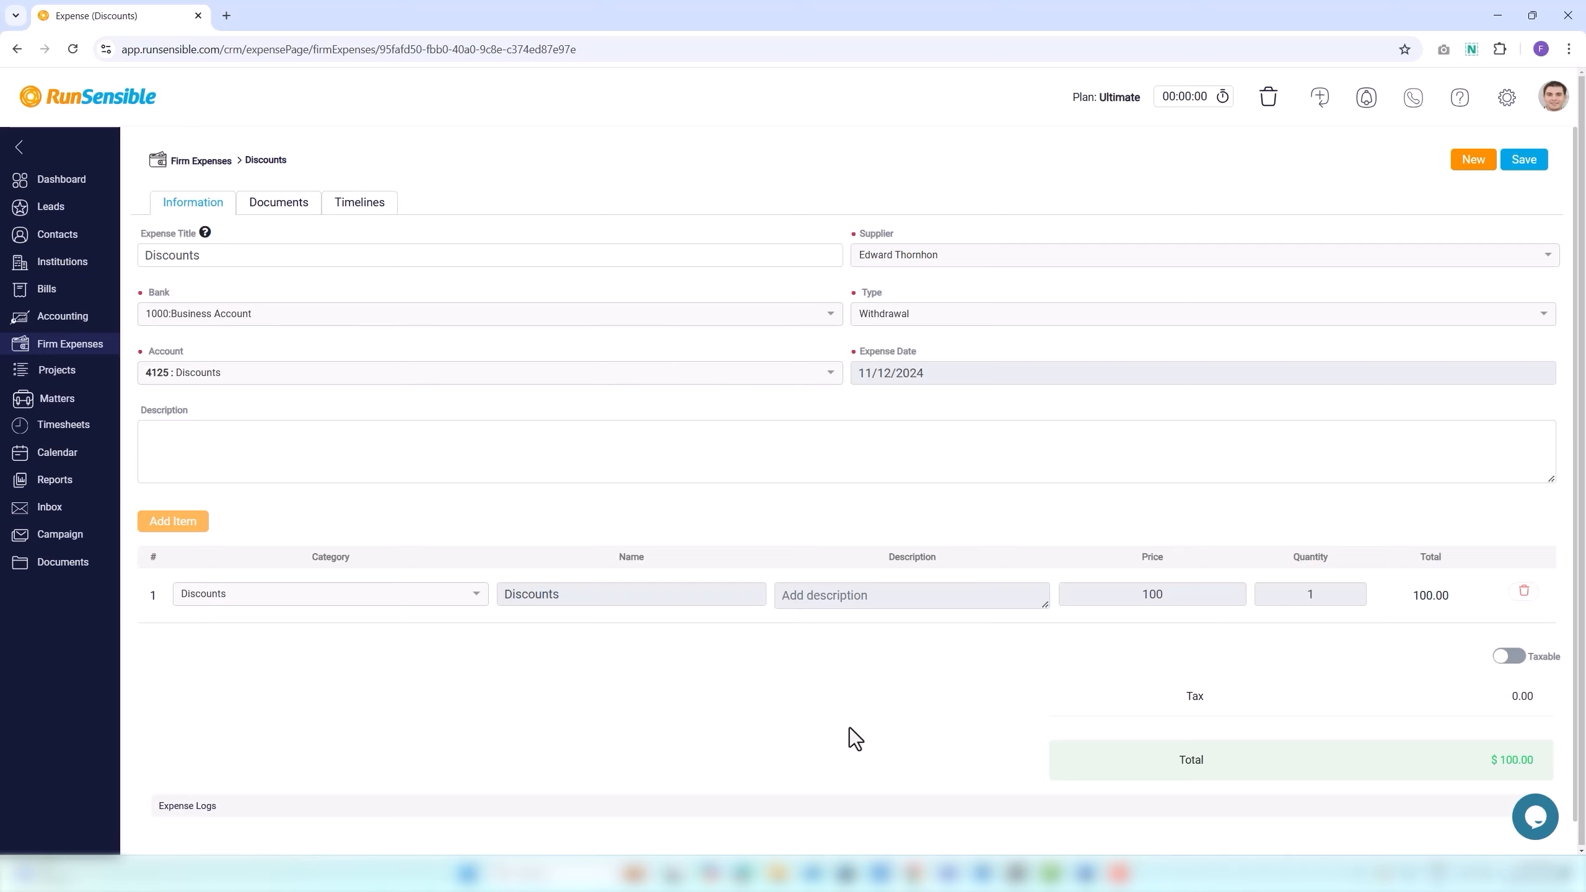
click(201, 162)
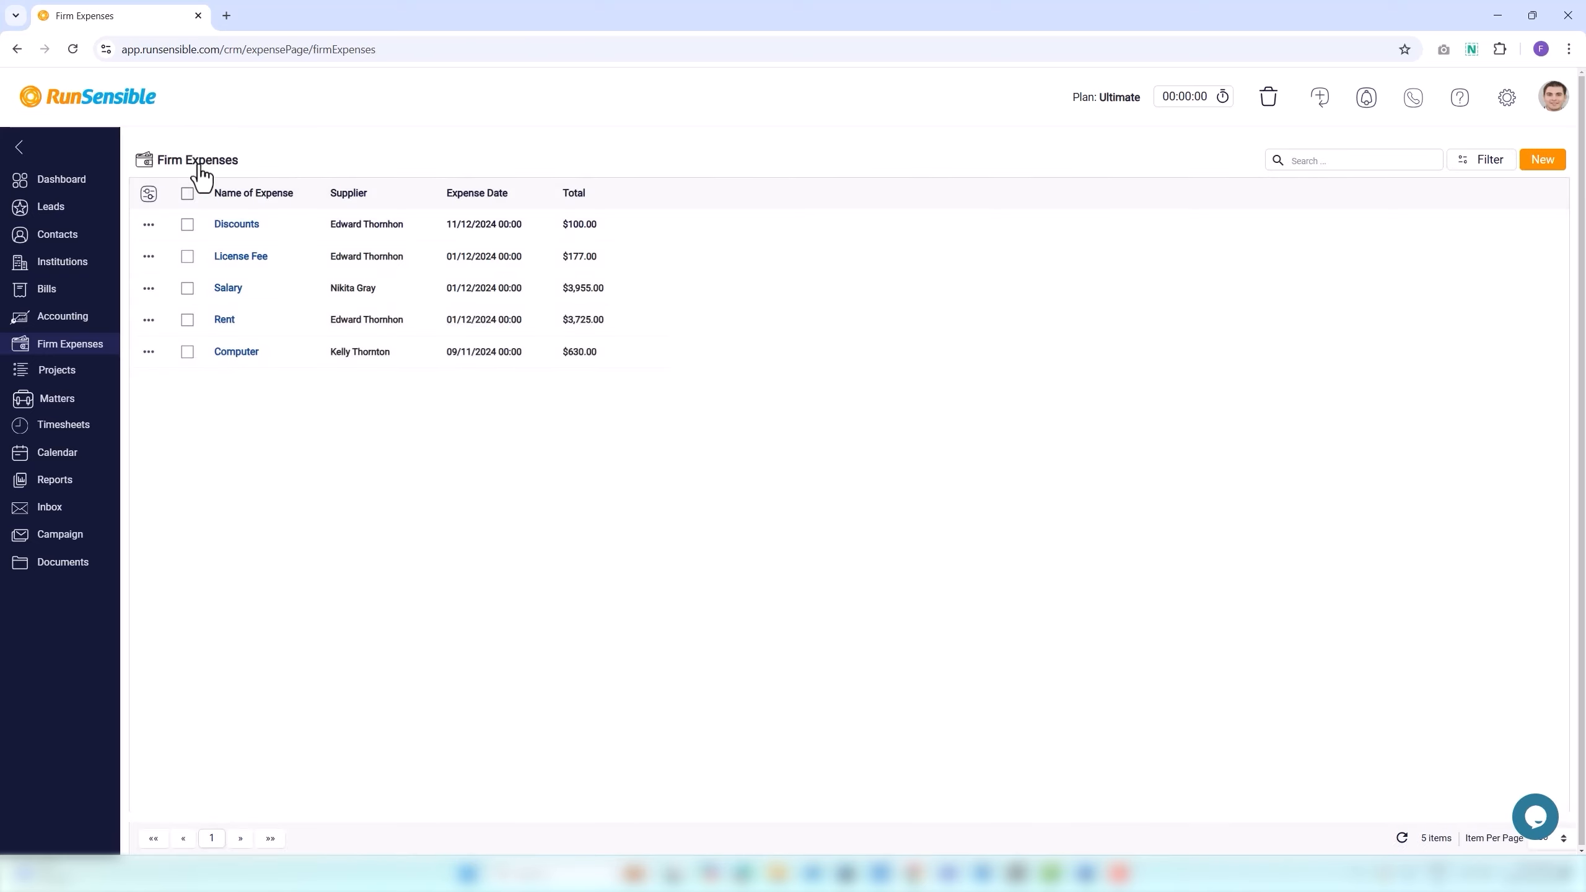
click(229, 229)
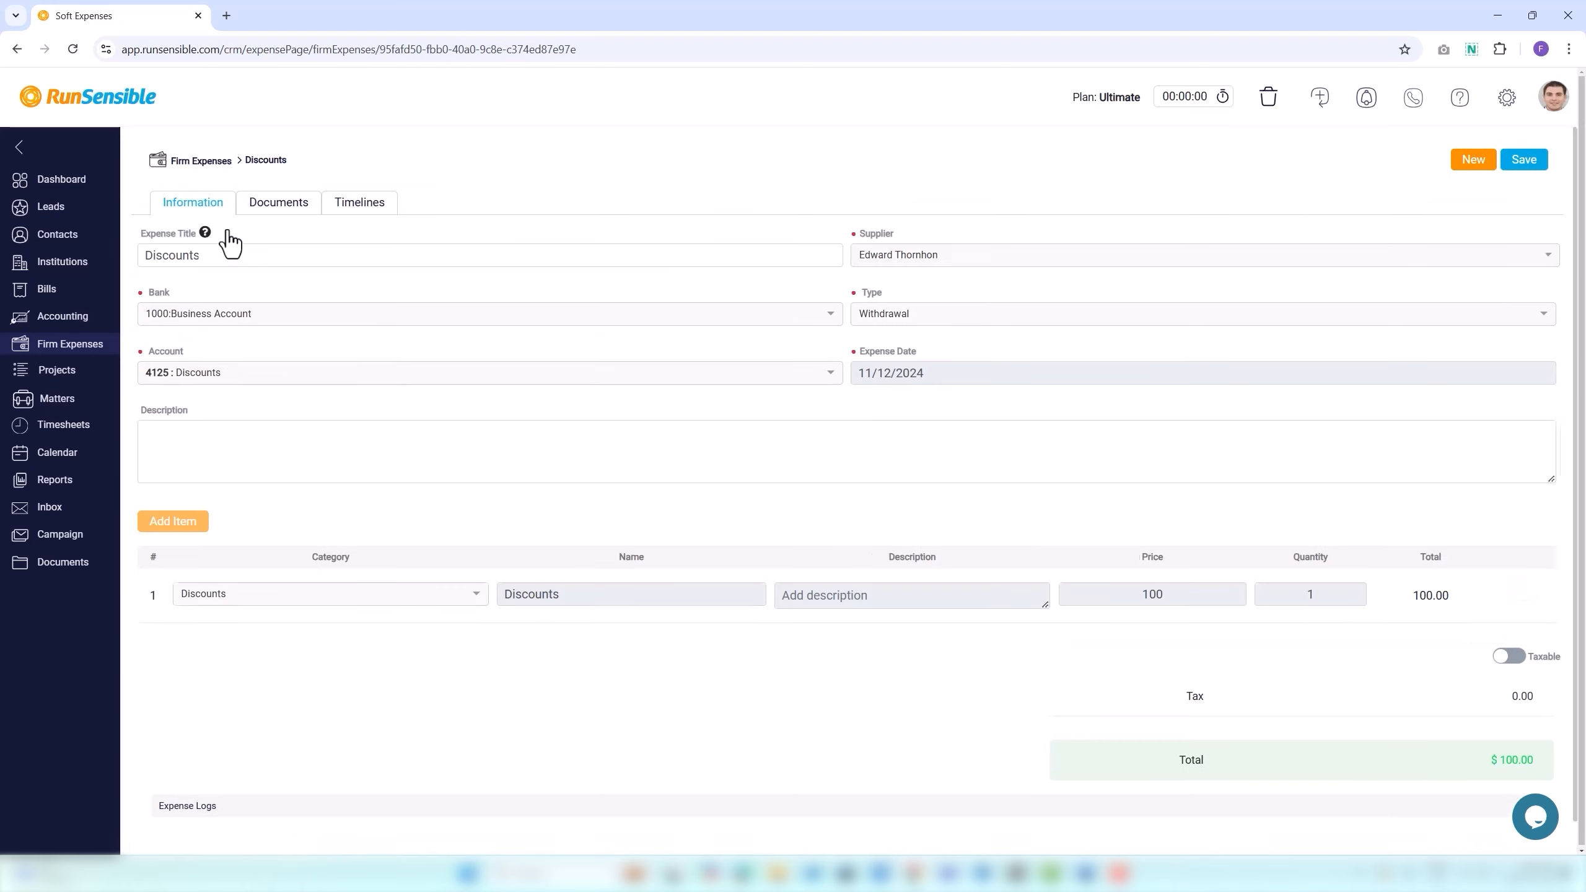
click(197, 163)
click(150, 226)
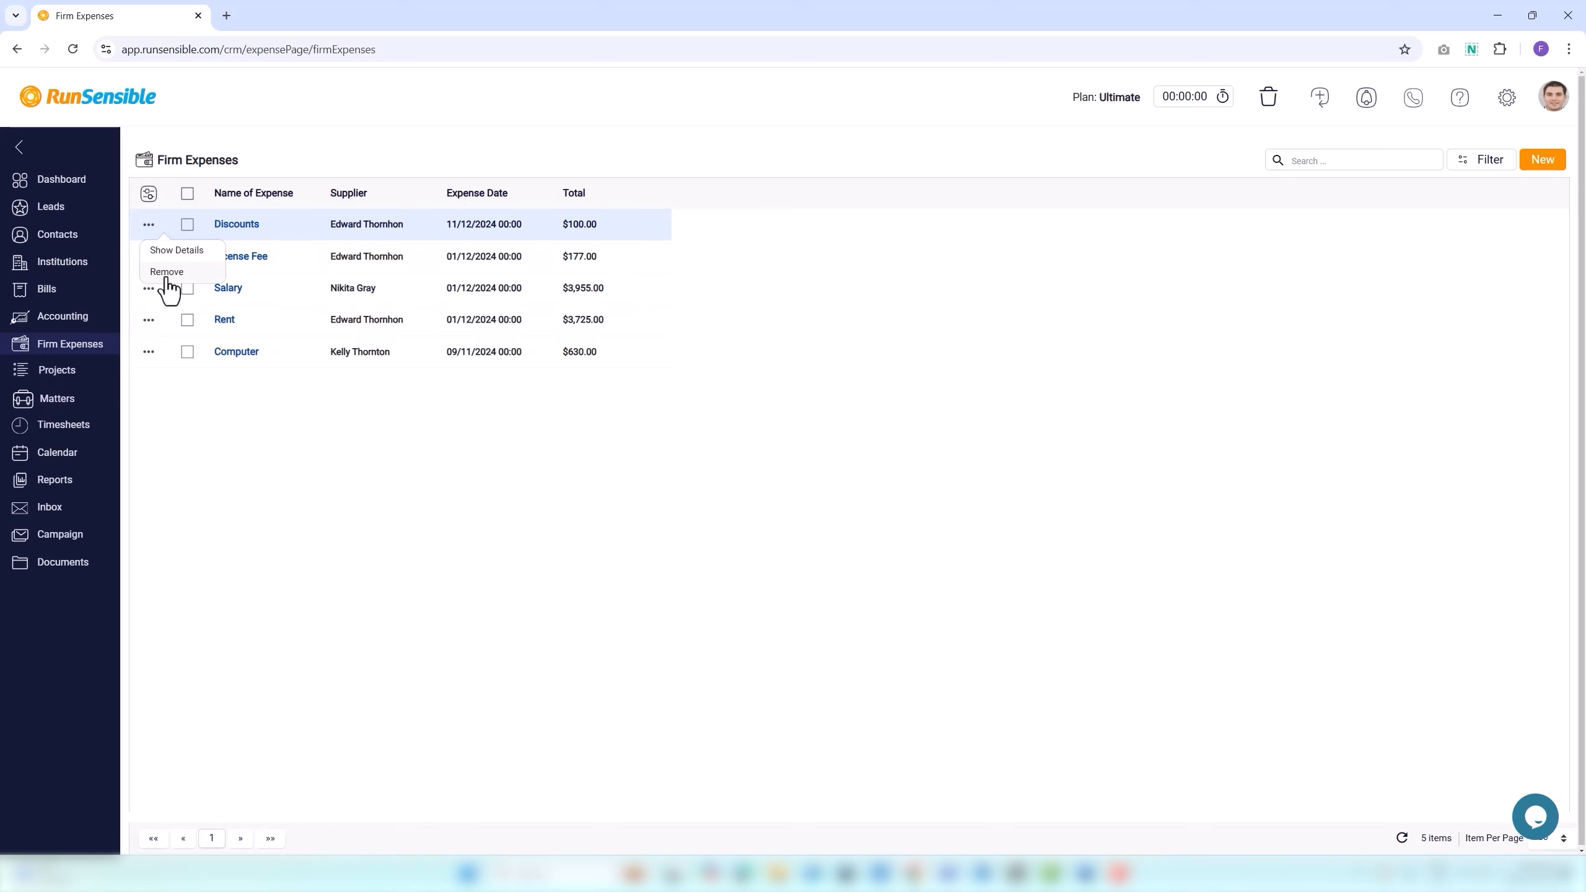
click(203, 419)
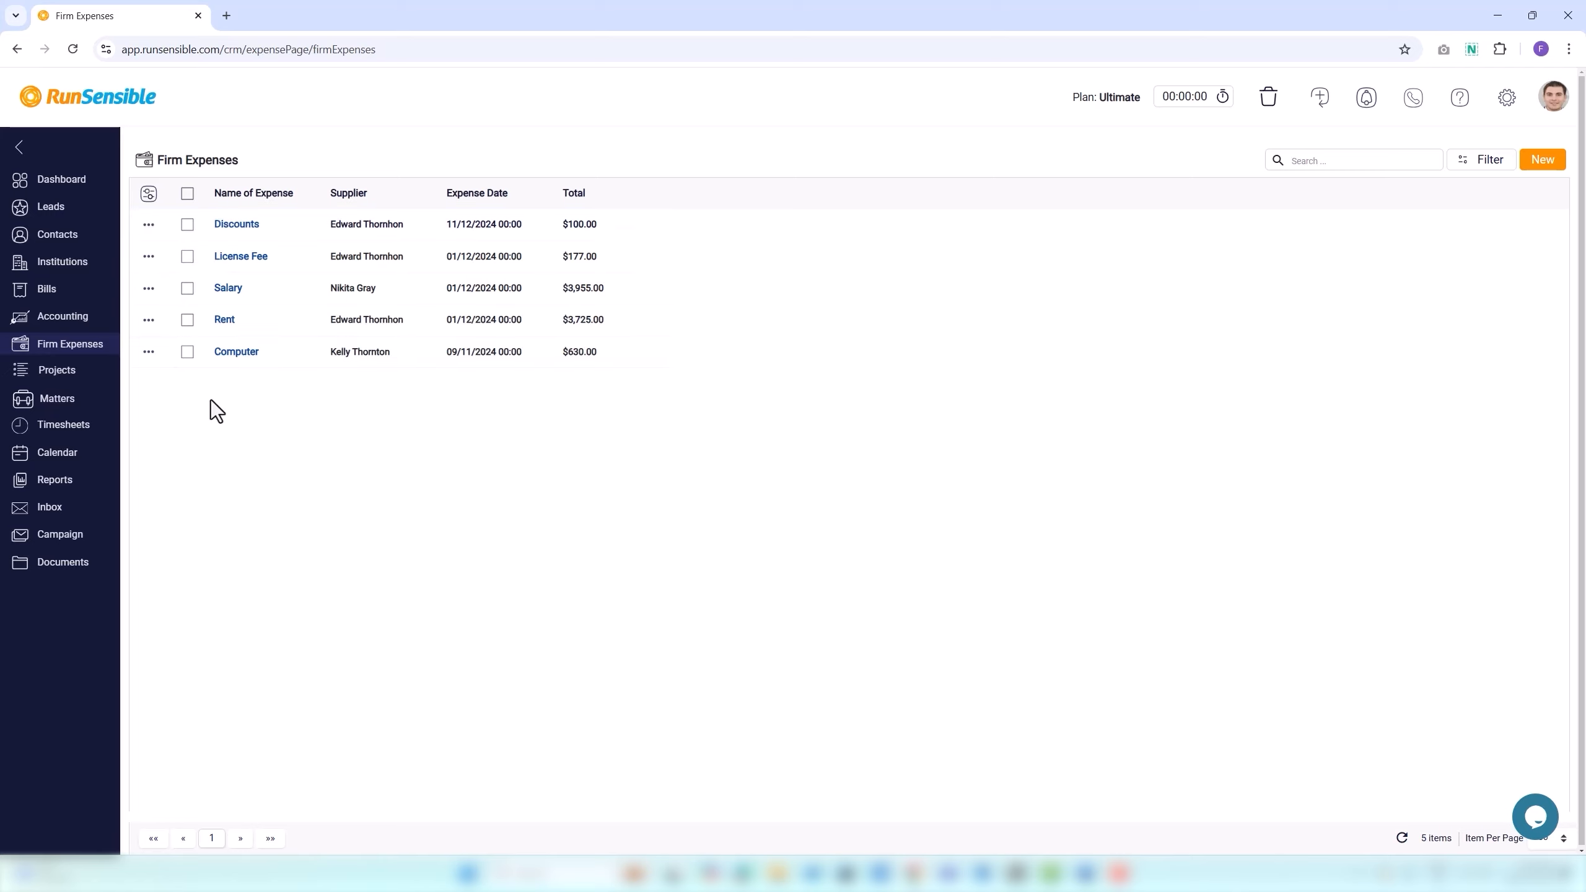
click(219, 229)
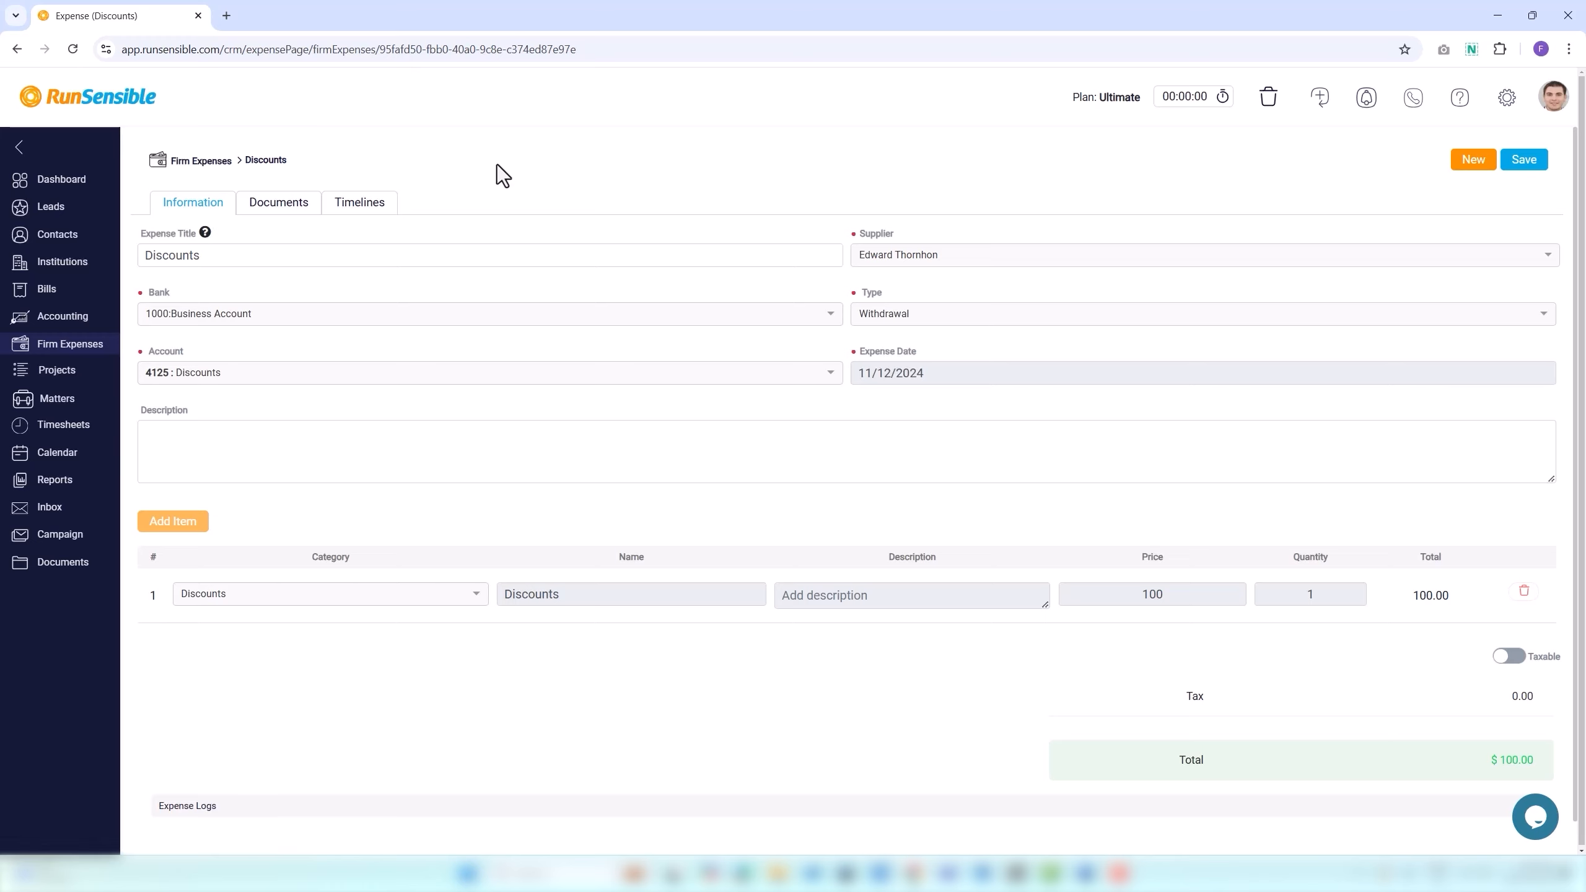
click(226, 262)
click(969, 258)
click(375, 465)
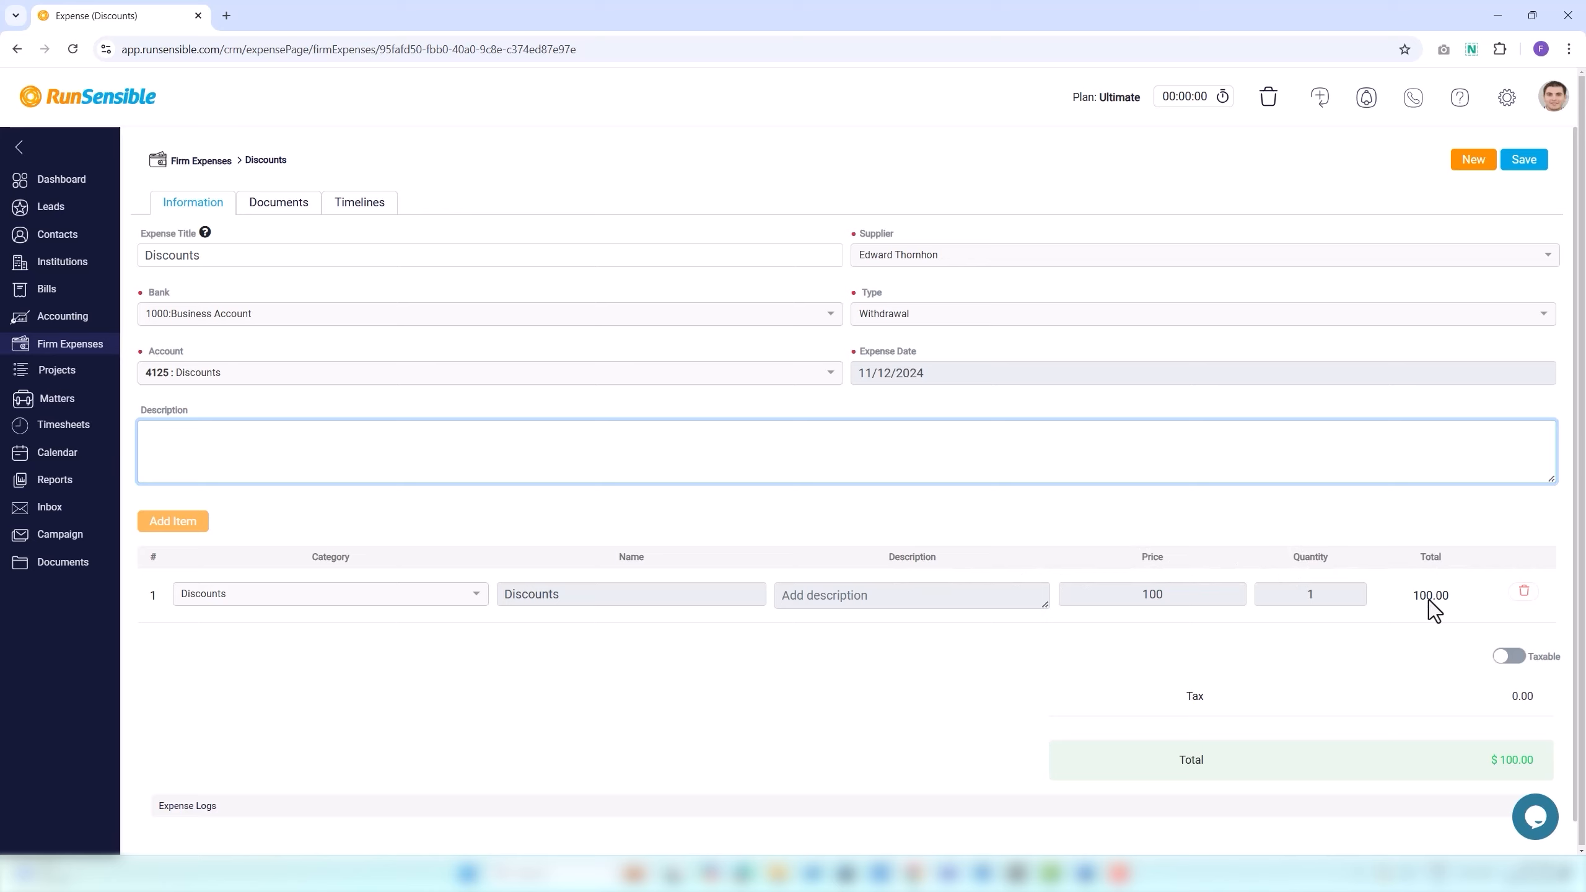
click(1506, 658)
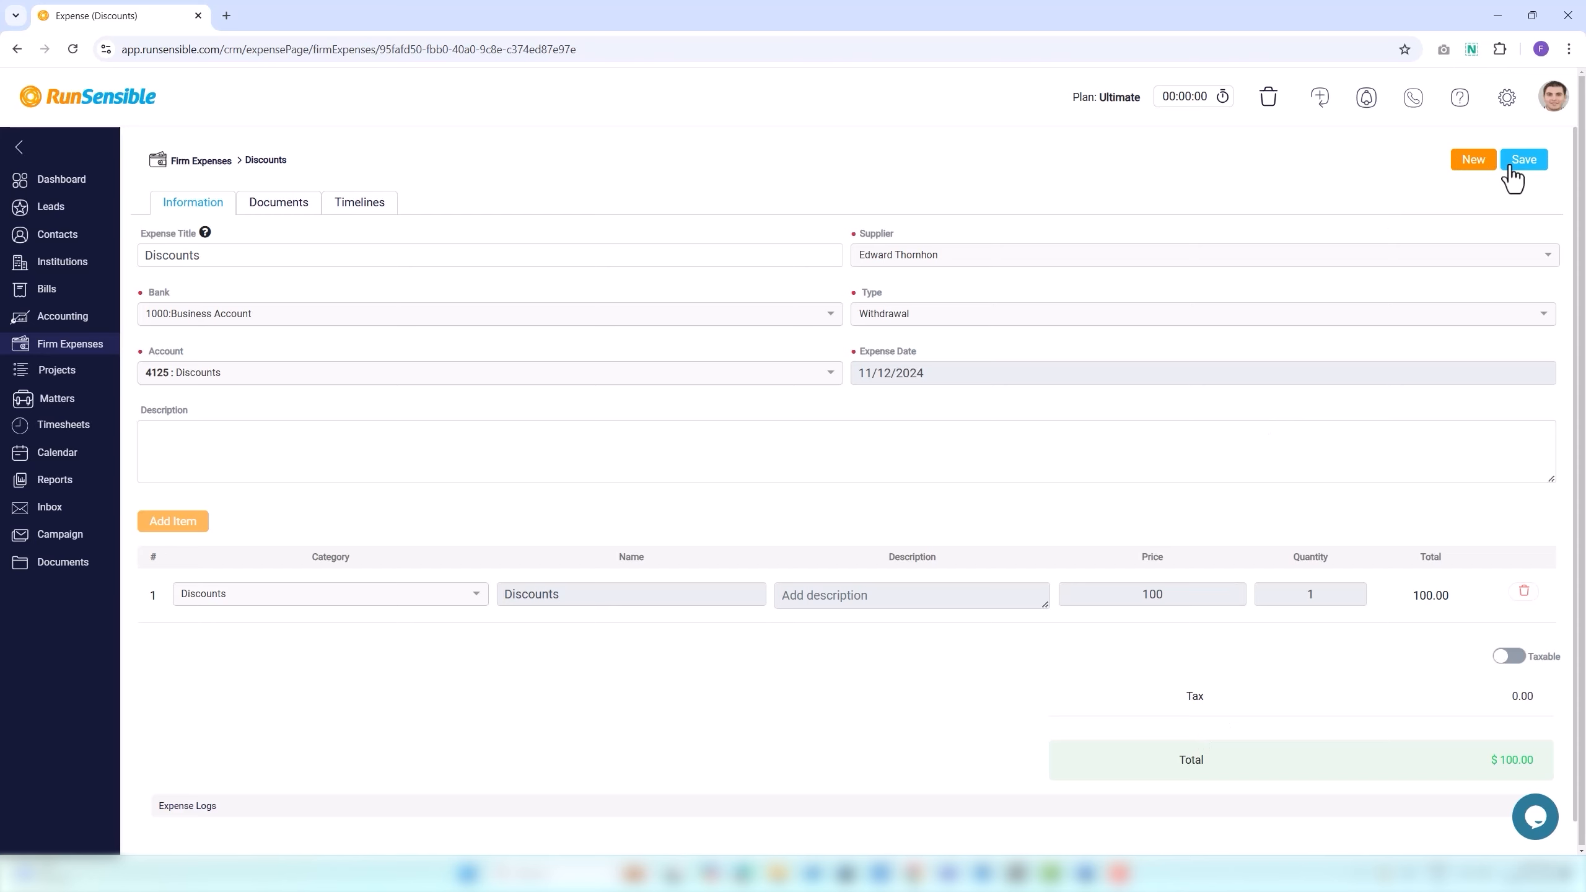
click(1477, 163)
click(1450, 129)
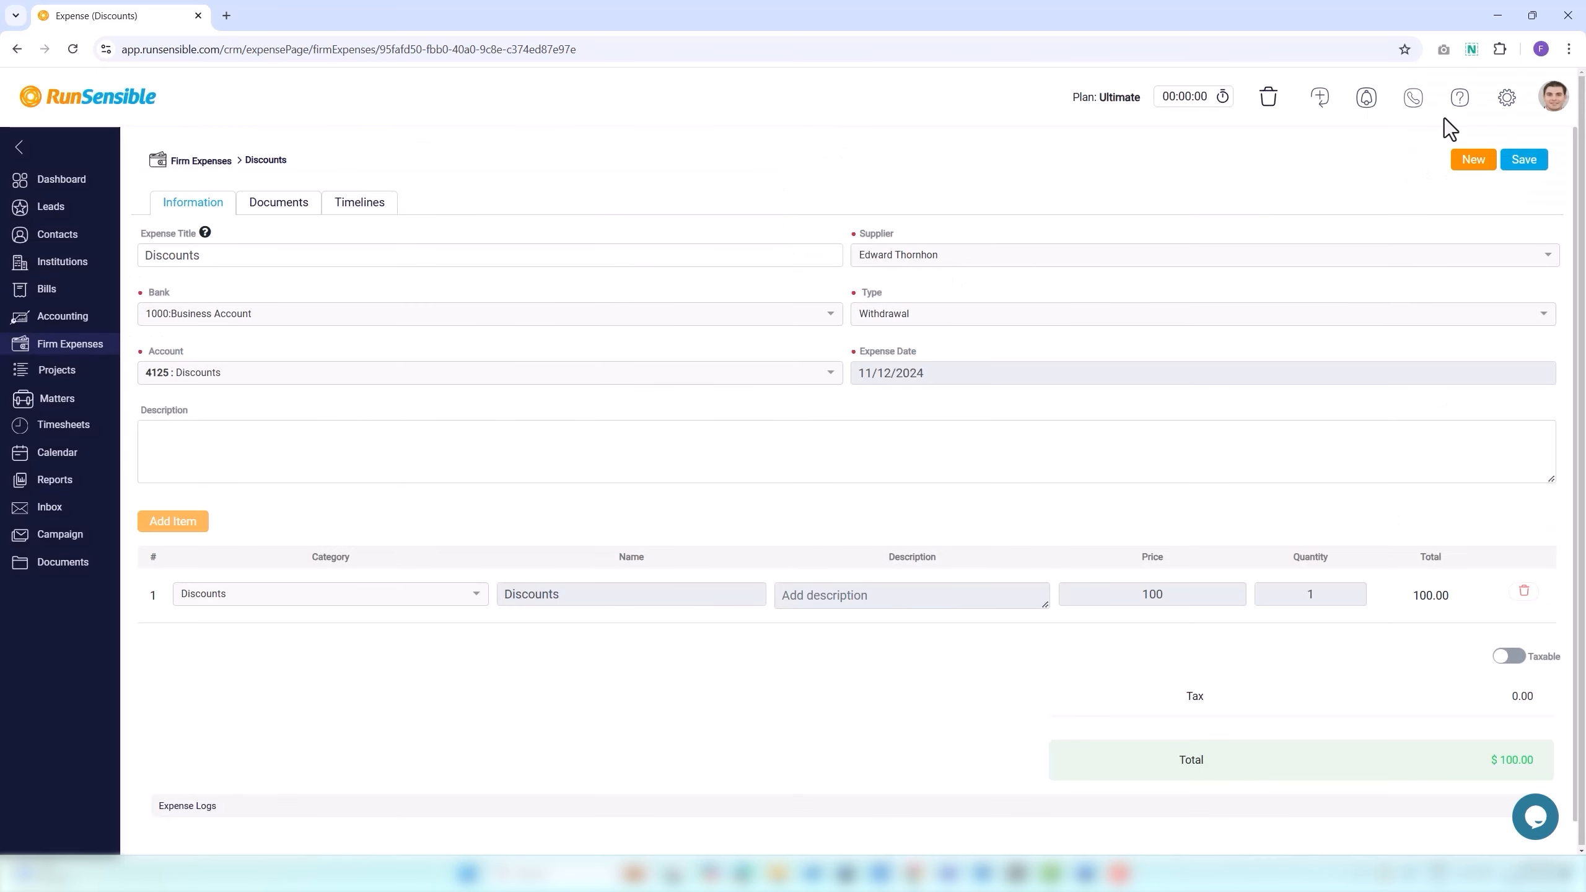
Show the Discounts expense's Documents tab and bring up the file upload dialog.
click(276, 206)
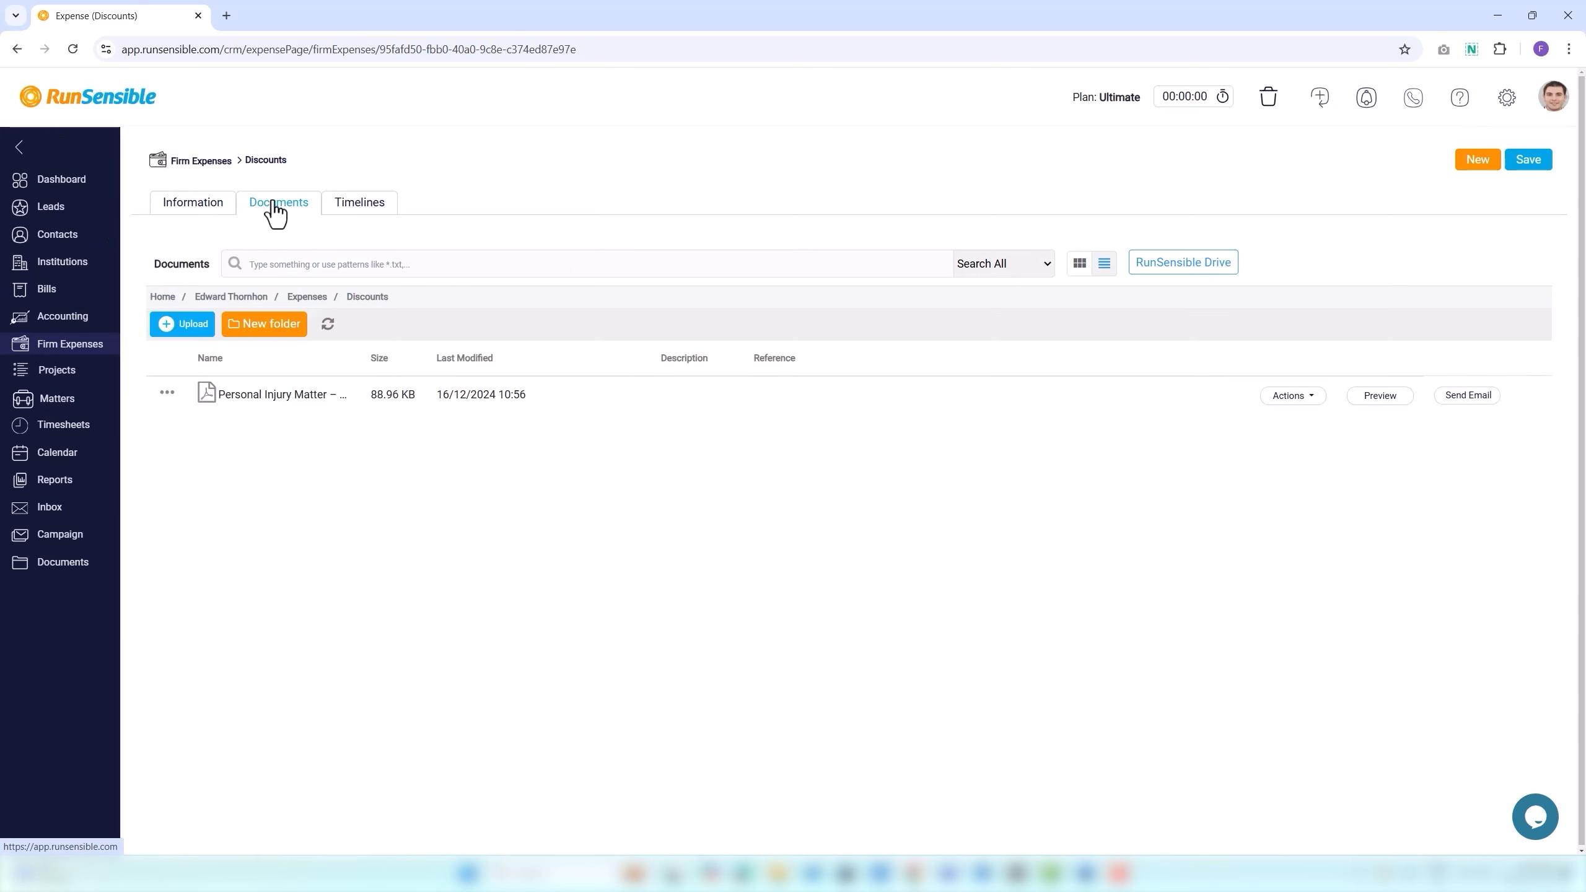
click(193, 325)
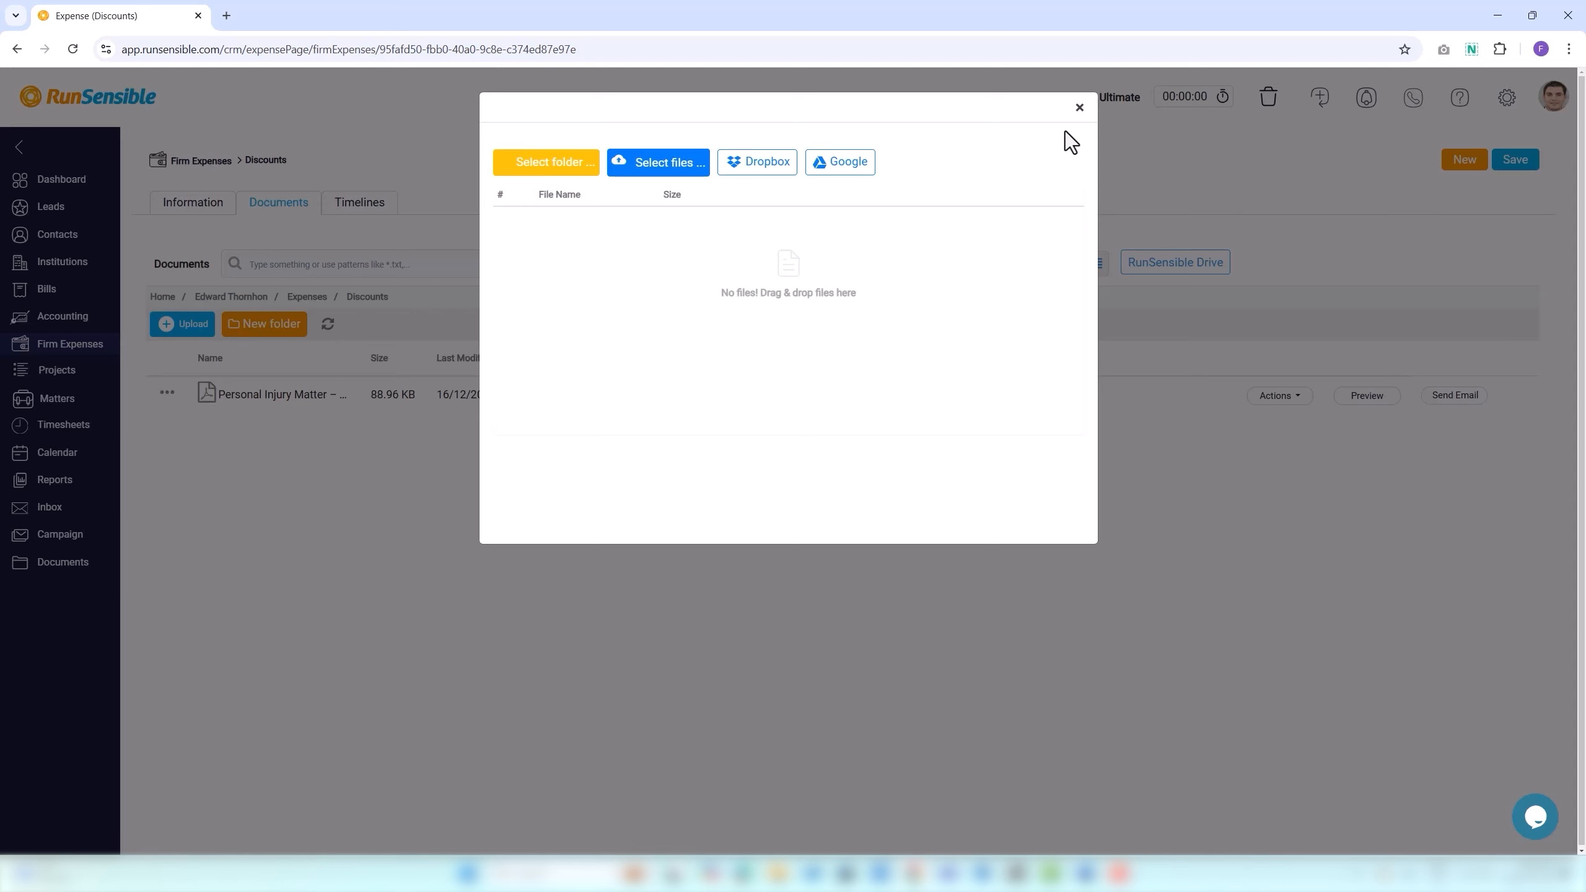
Close the upload dialog and cancel the new-folder prompt without creating a folder.
click(1079, 107)
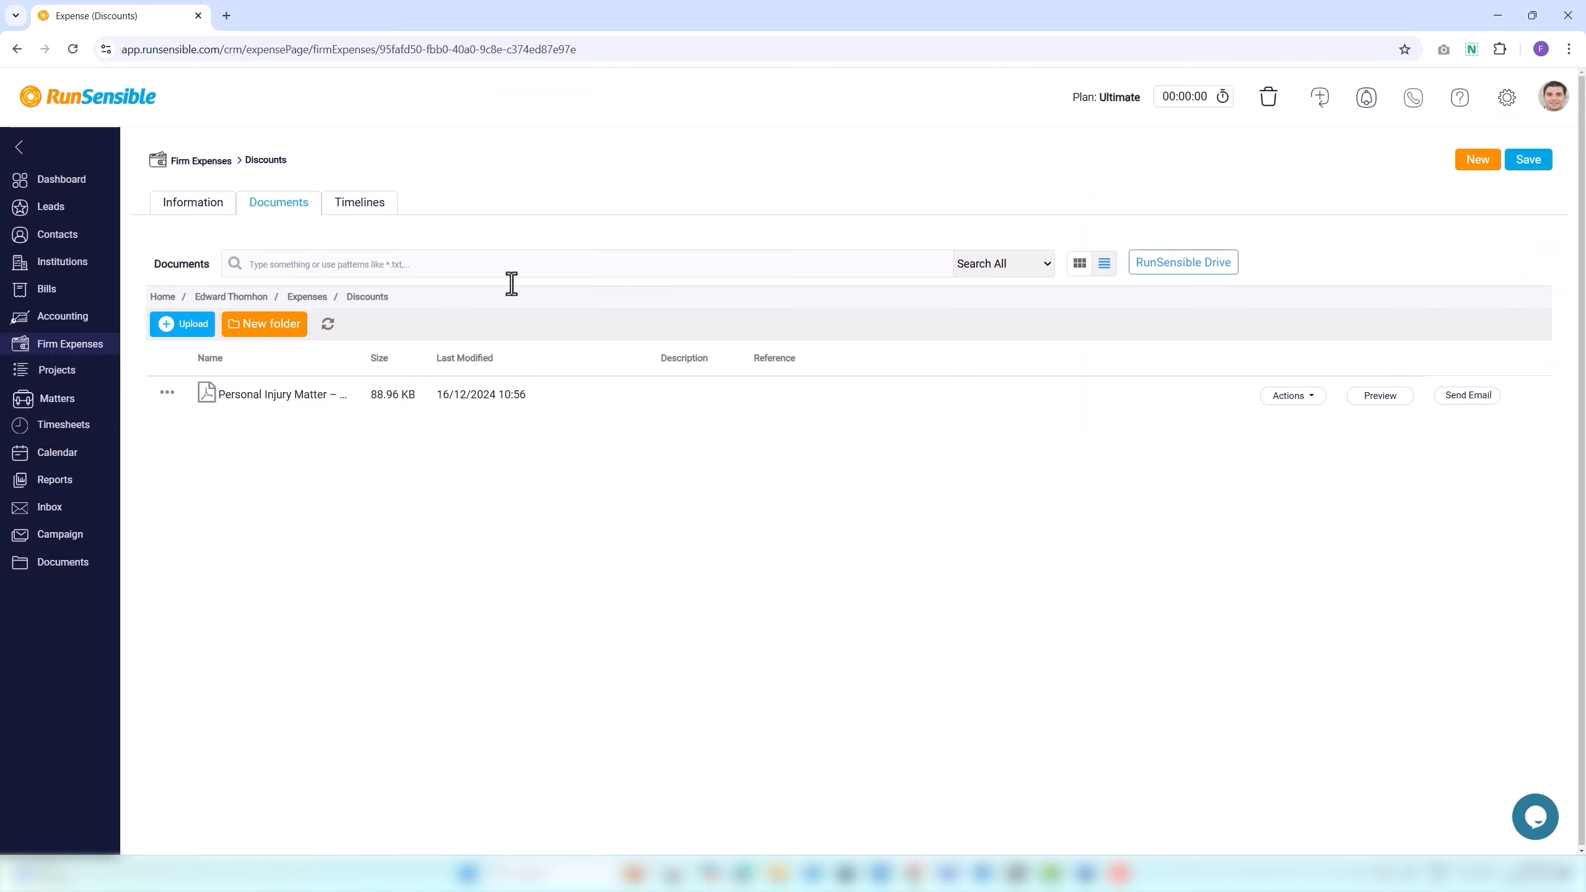
click(279, 325)
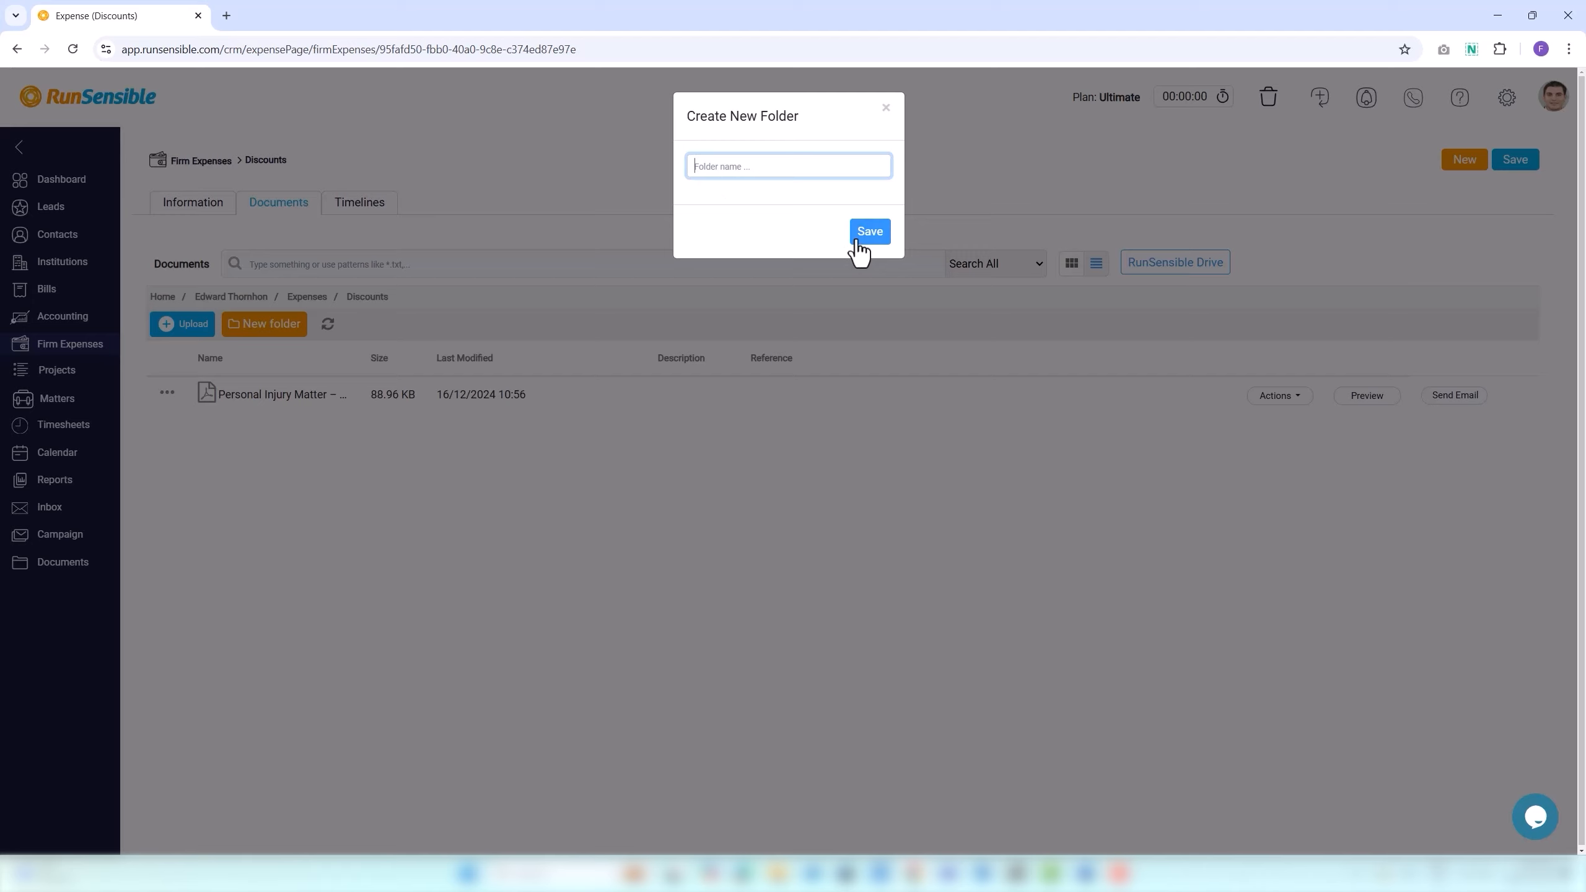
click(885, 109)
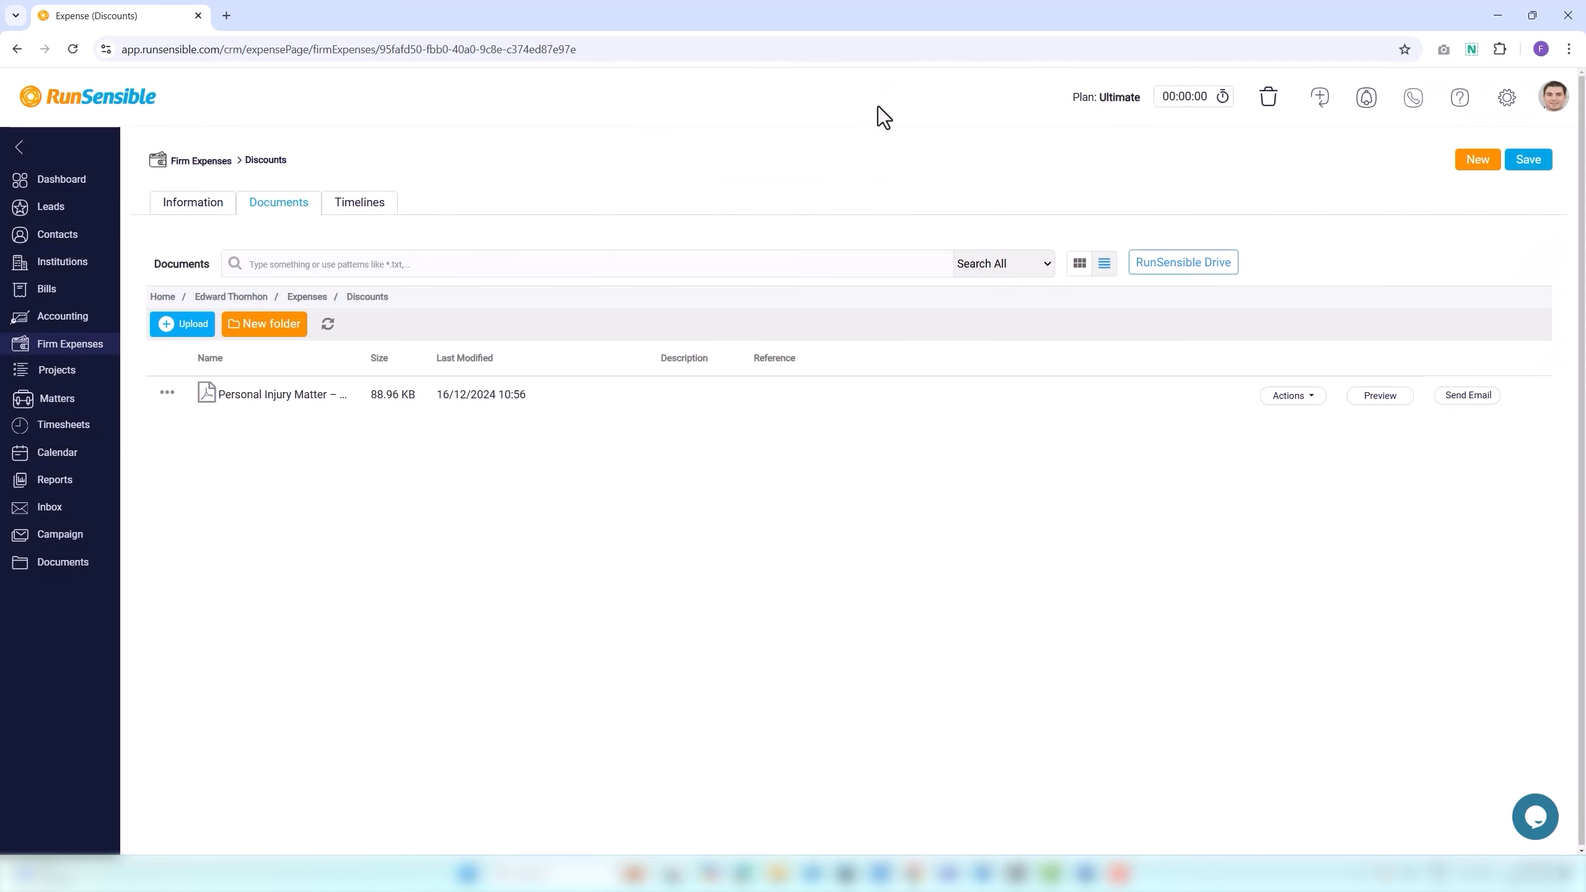
click(658, 265)
click(971, 272)
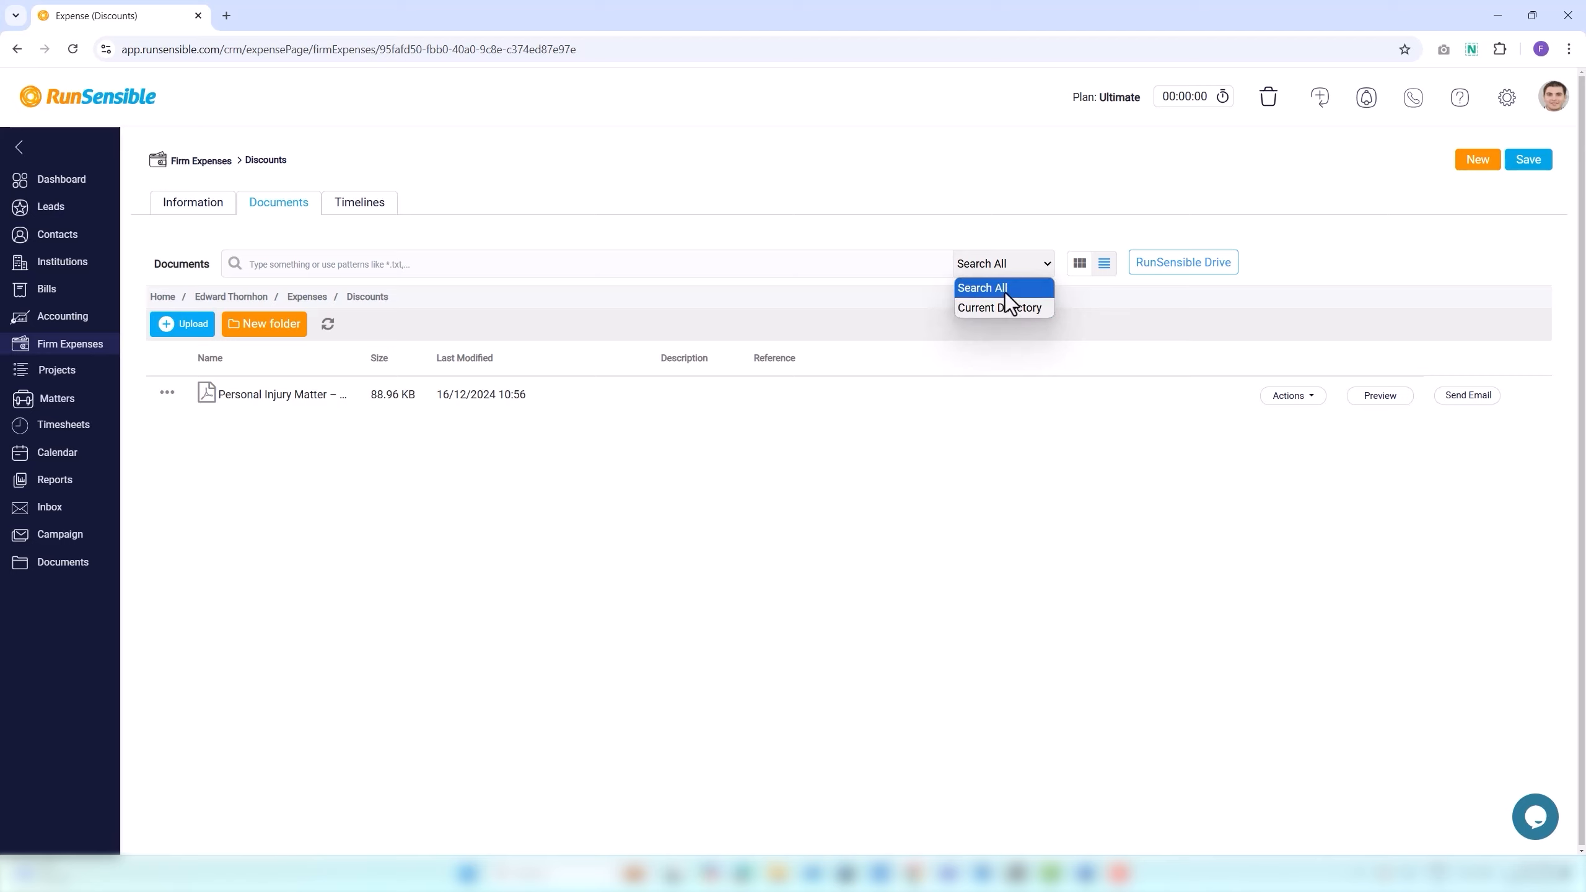
click(1049, 321)
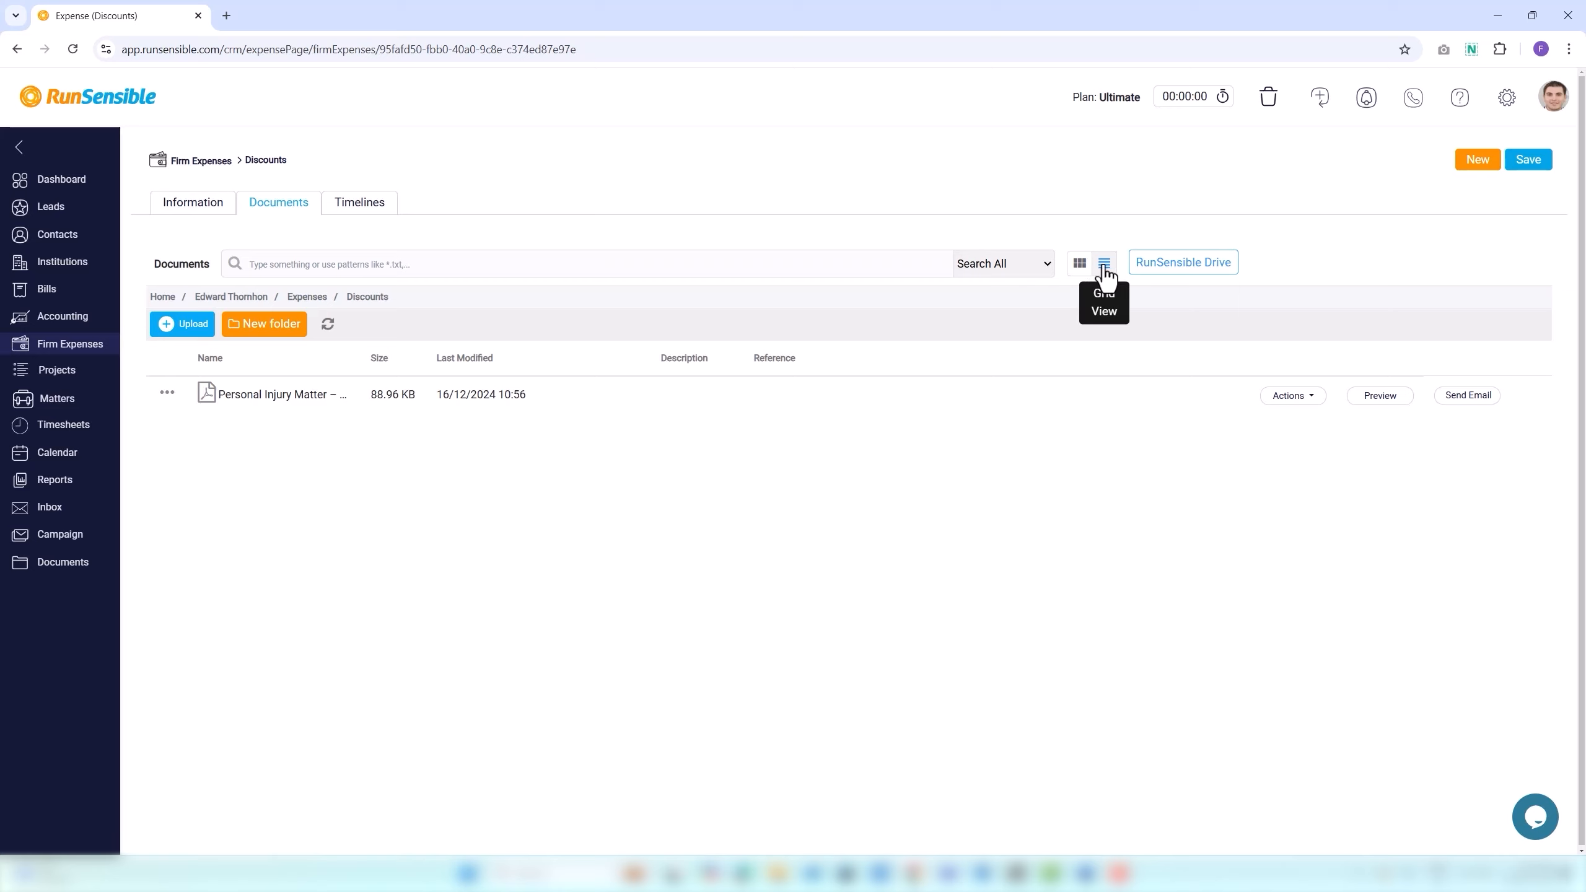
click(1082, 269)
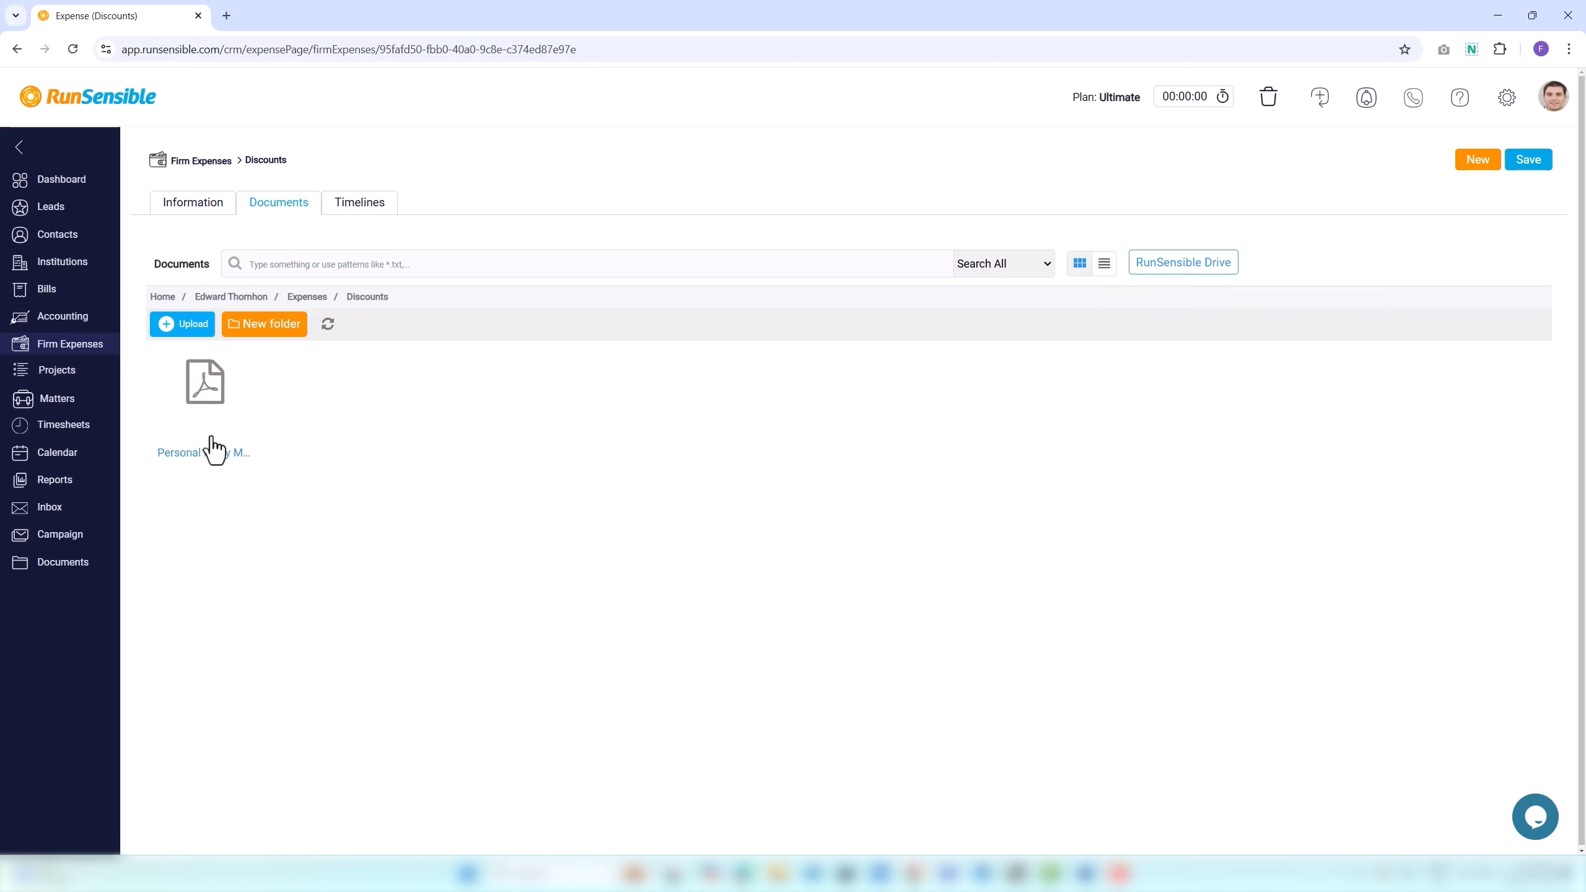
click(1104, 263)
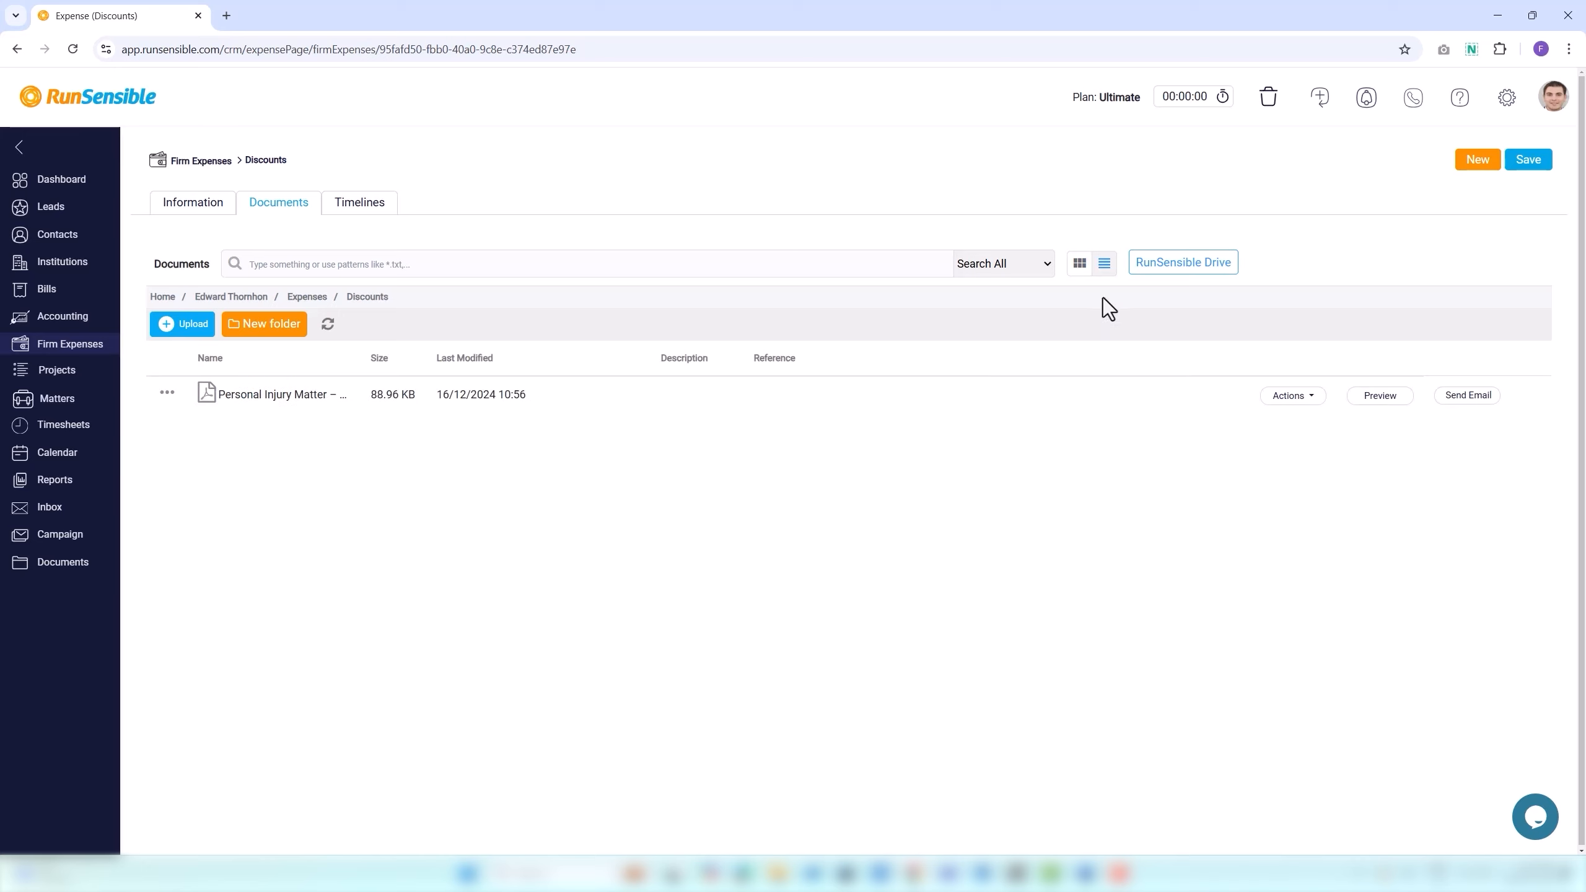
click(1160, 277)
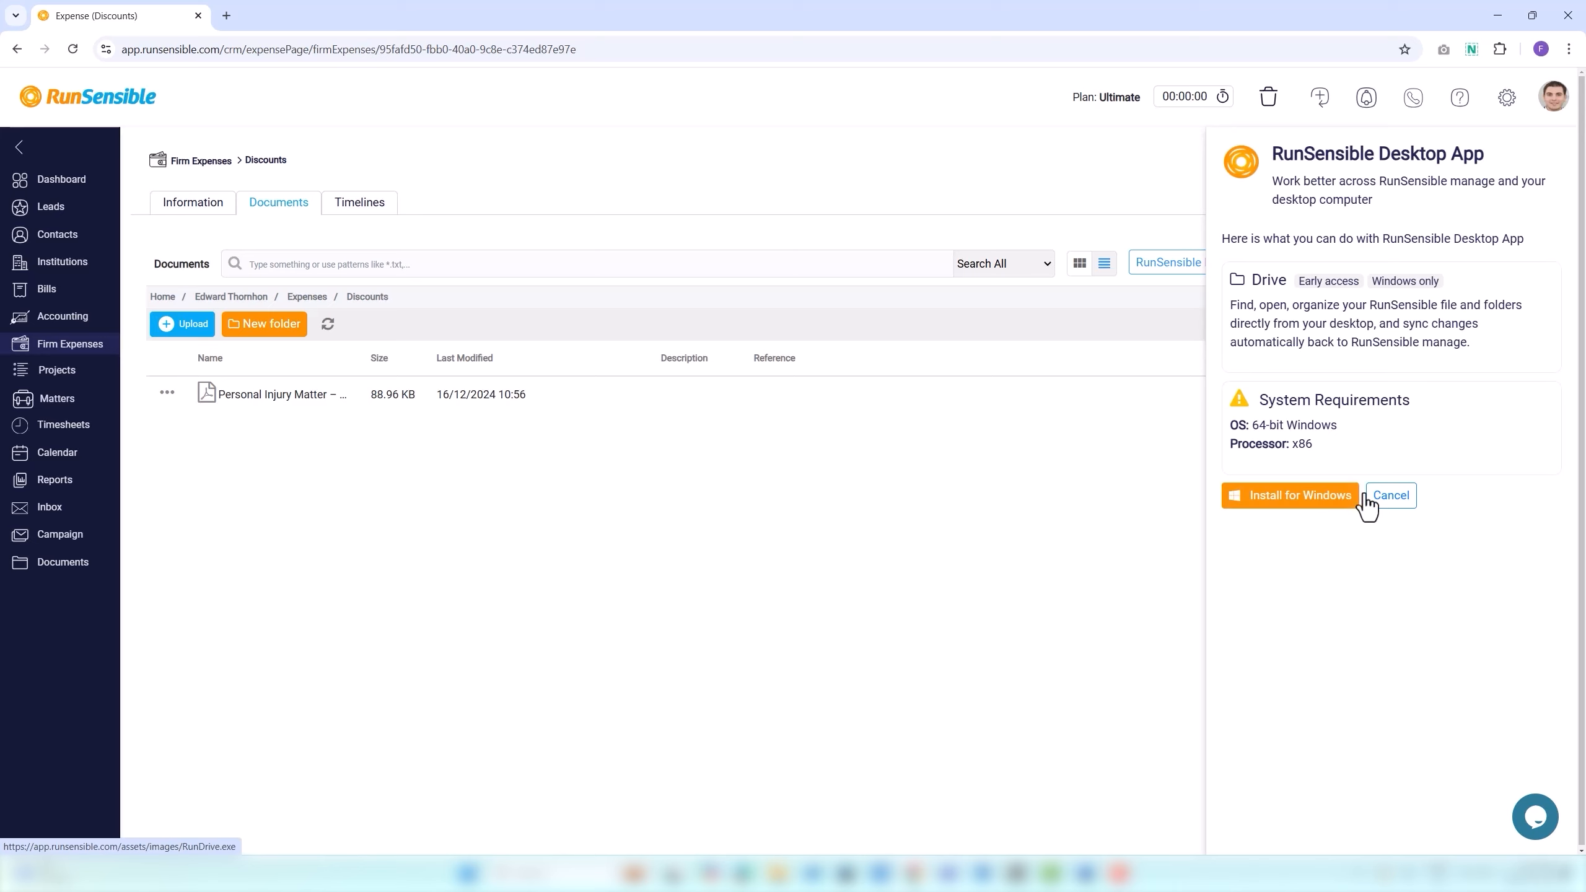
click(1391, 503)
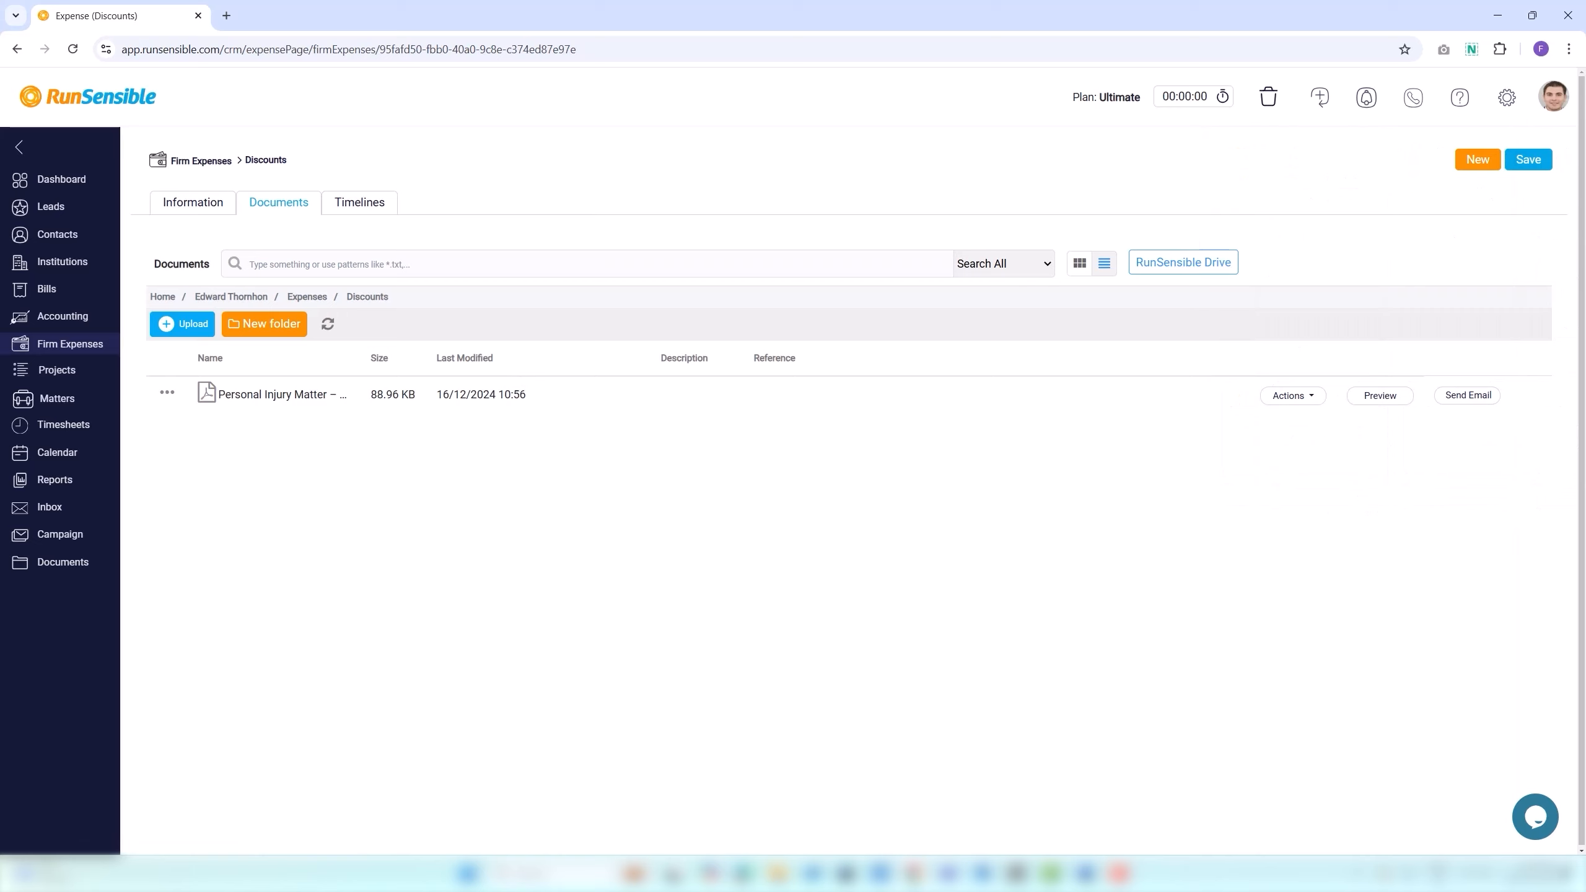
Open the Reference editor for the Discounts PDF from its Actions menu.
click(167, 392)
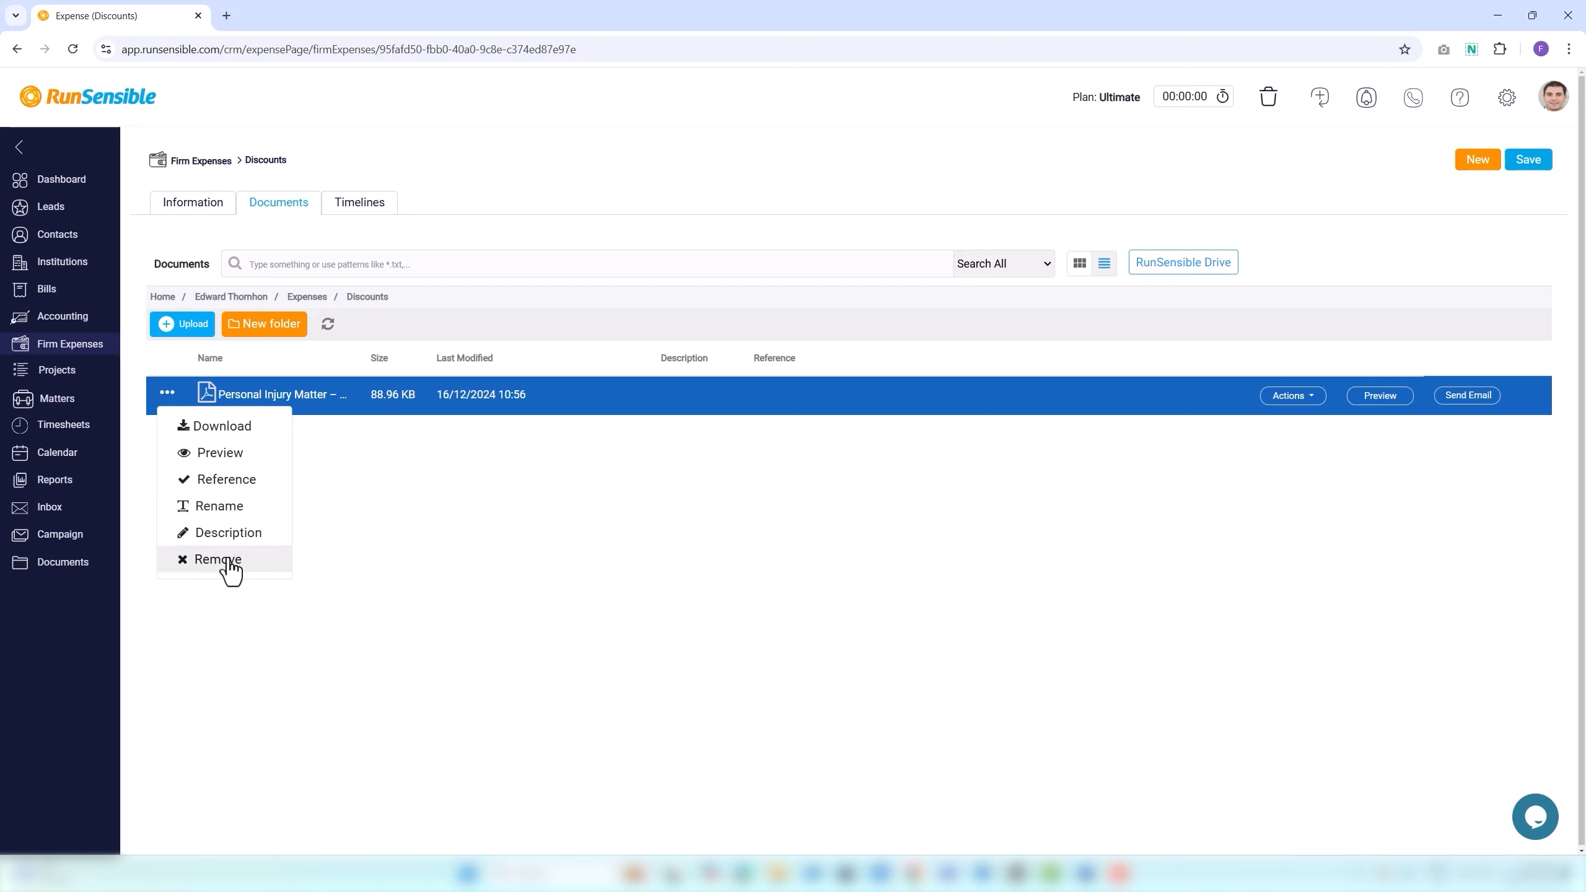
click(404, 507)
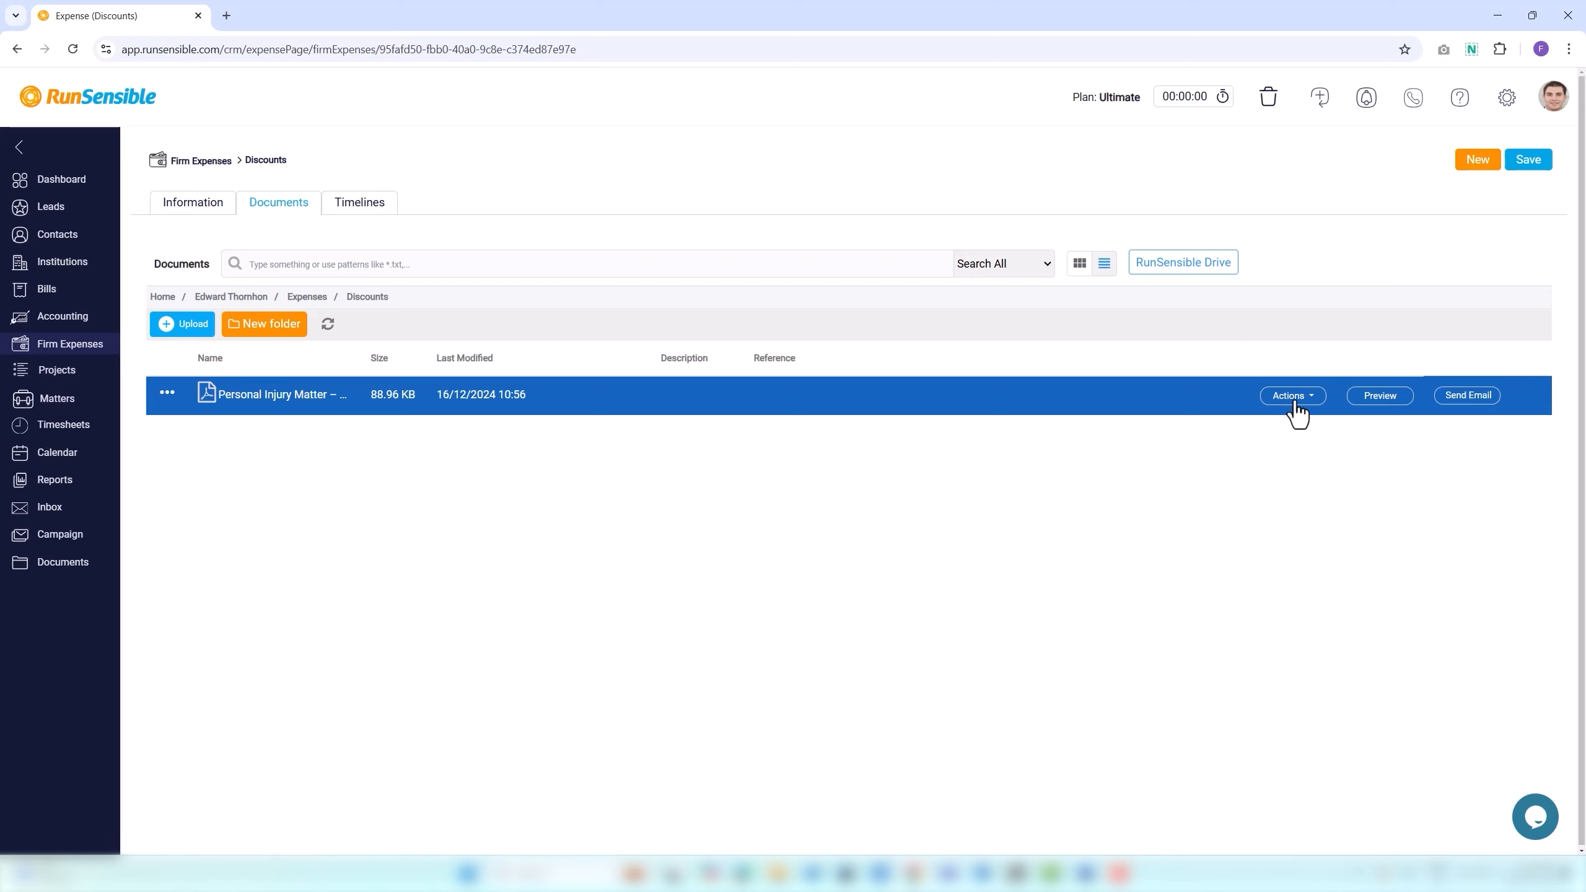
click(1294, 399)
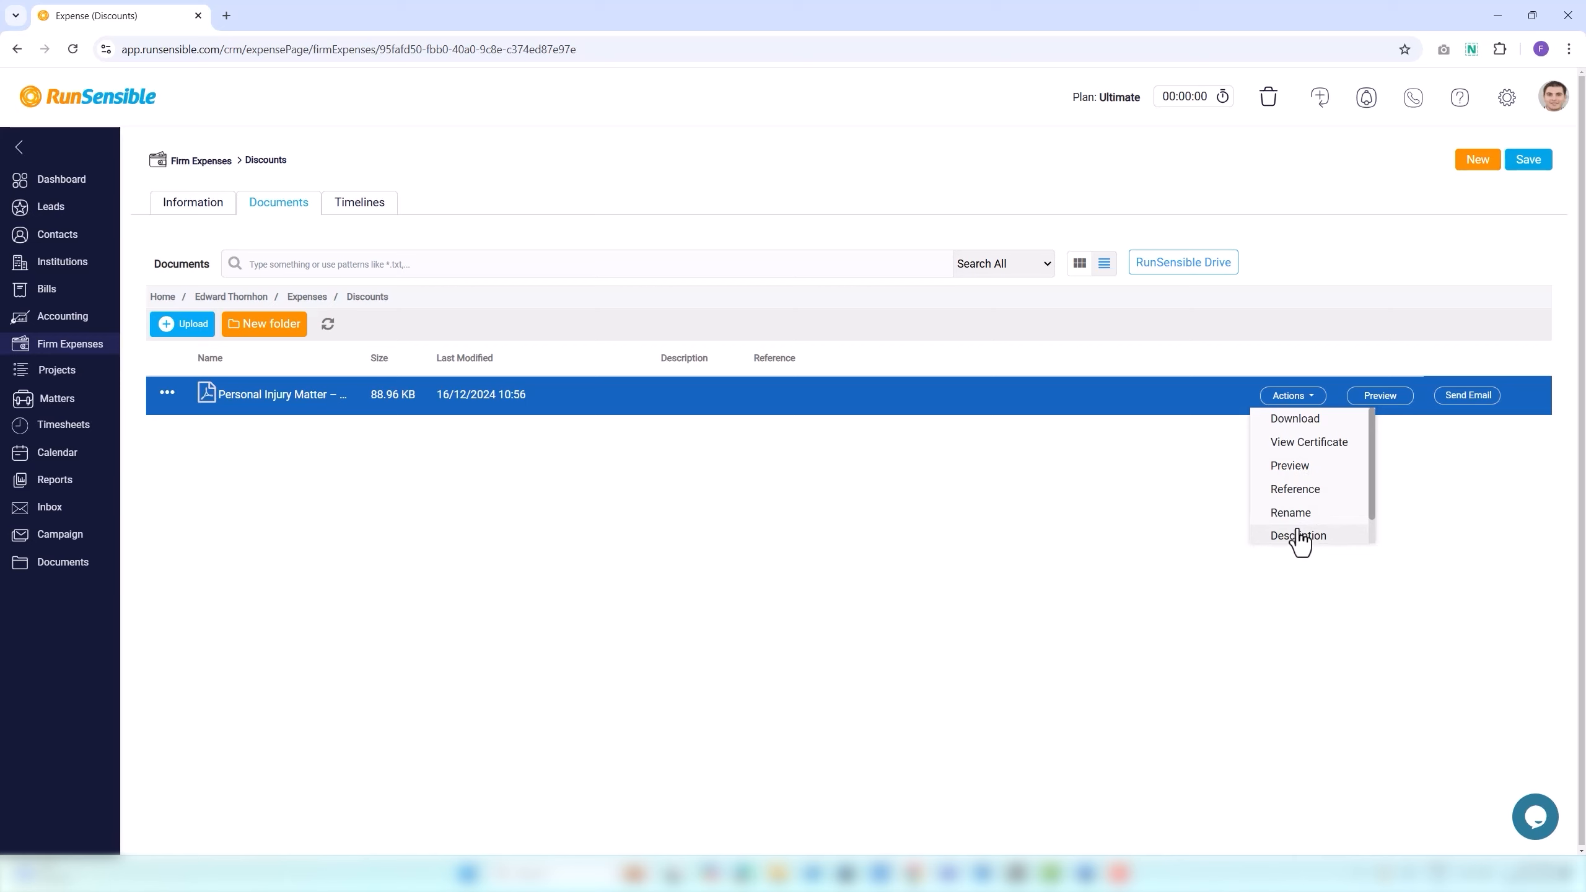
click(1296, 494)
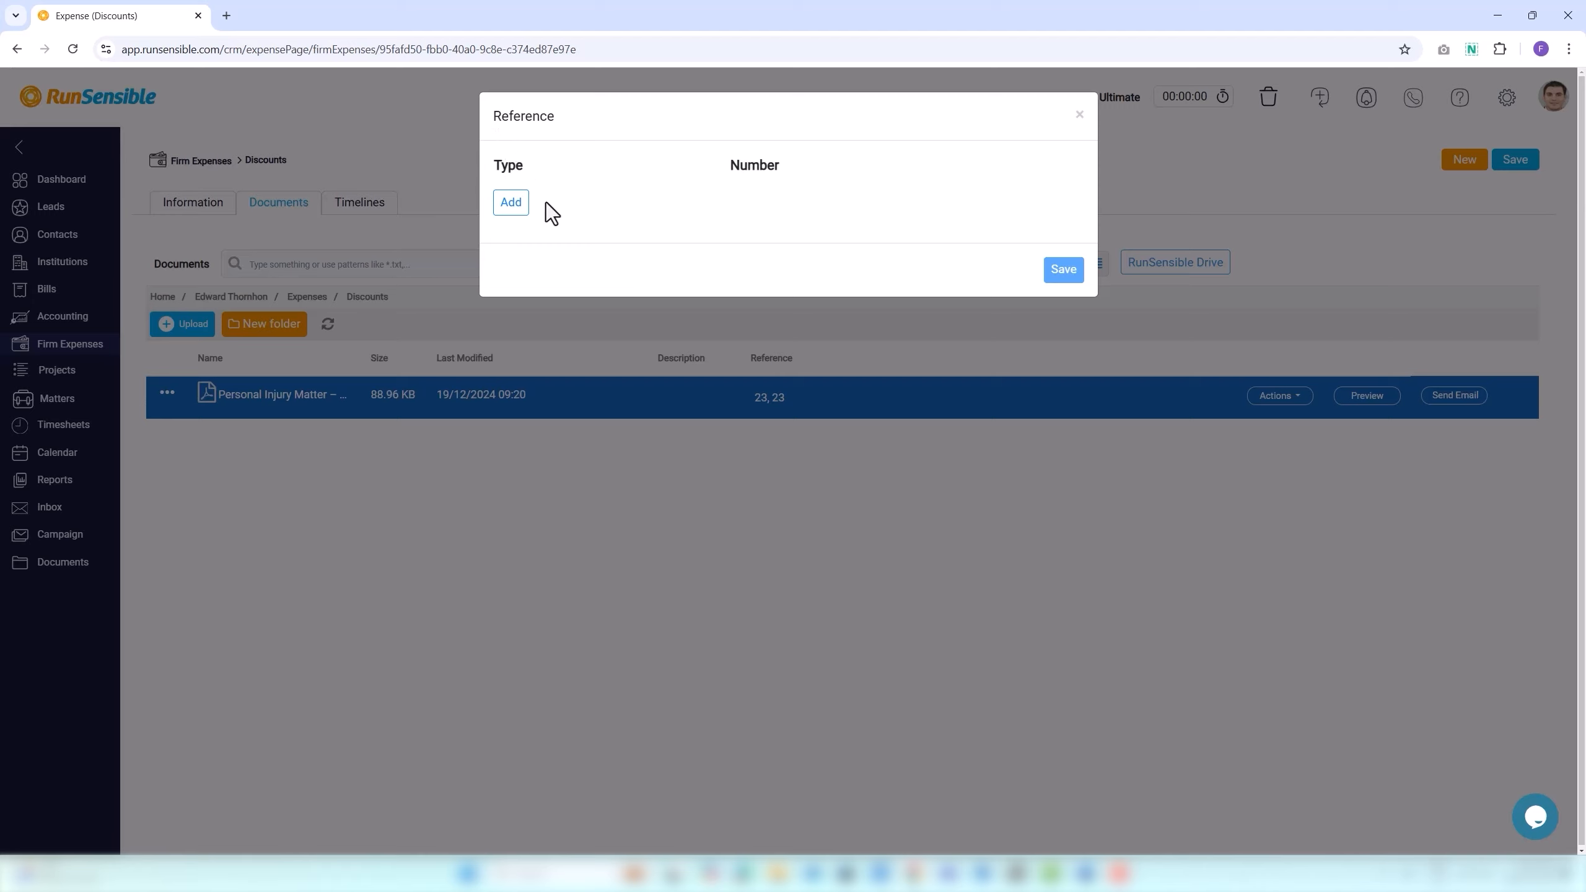
Add a Confirmation number reference of 23 to the PDF.
click(510, 207)
click(523, 189)
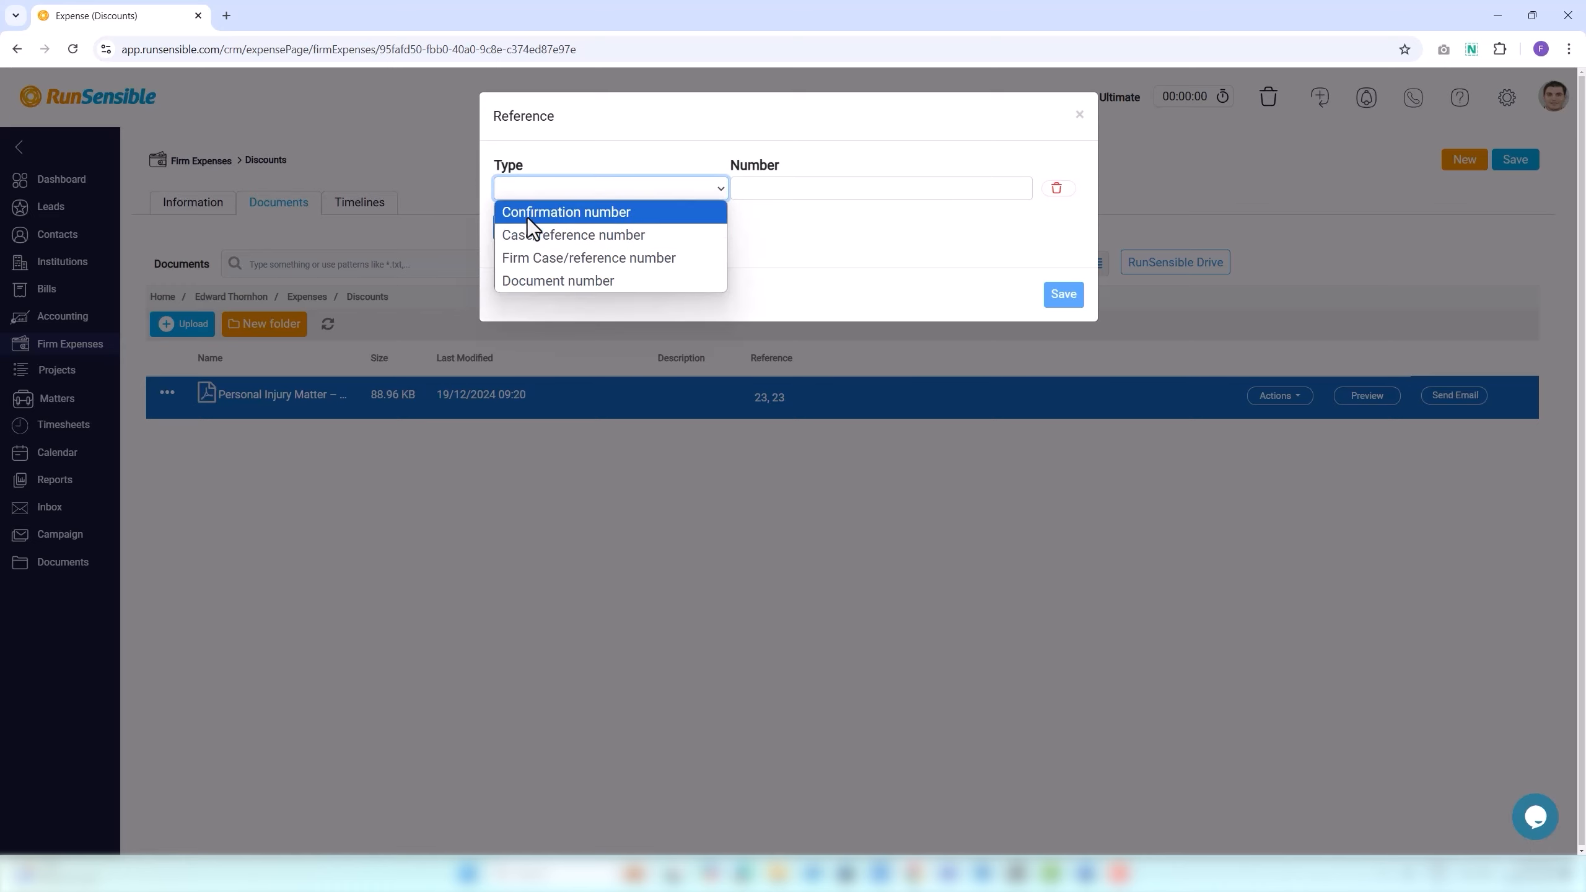
click(528, 213)
click(775, 190)
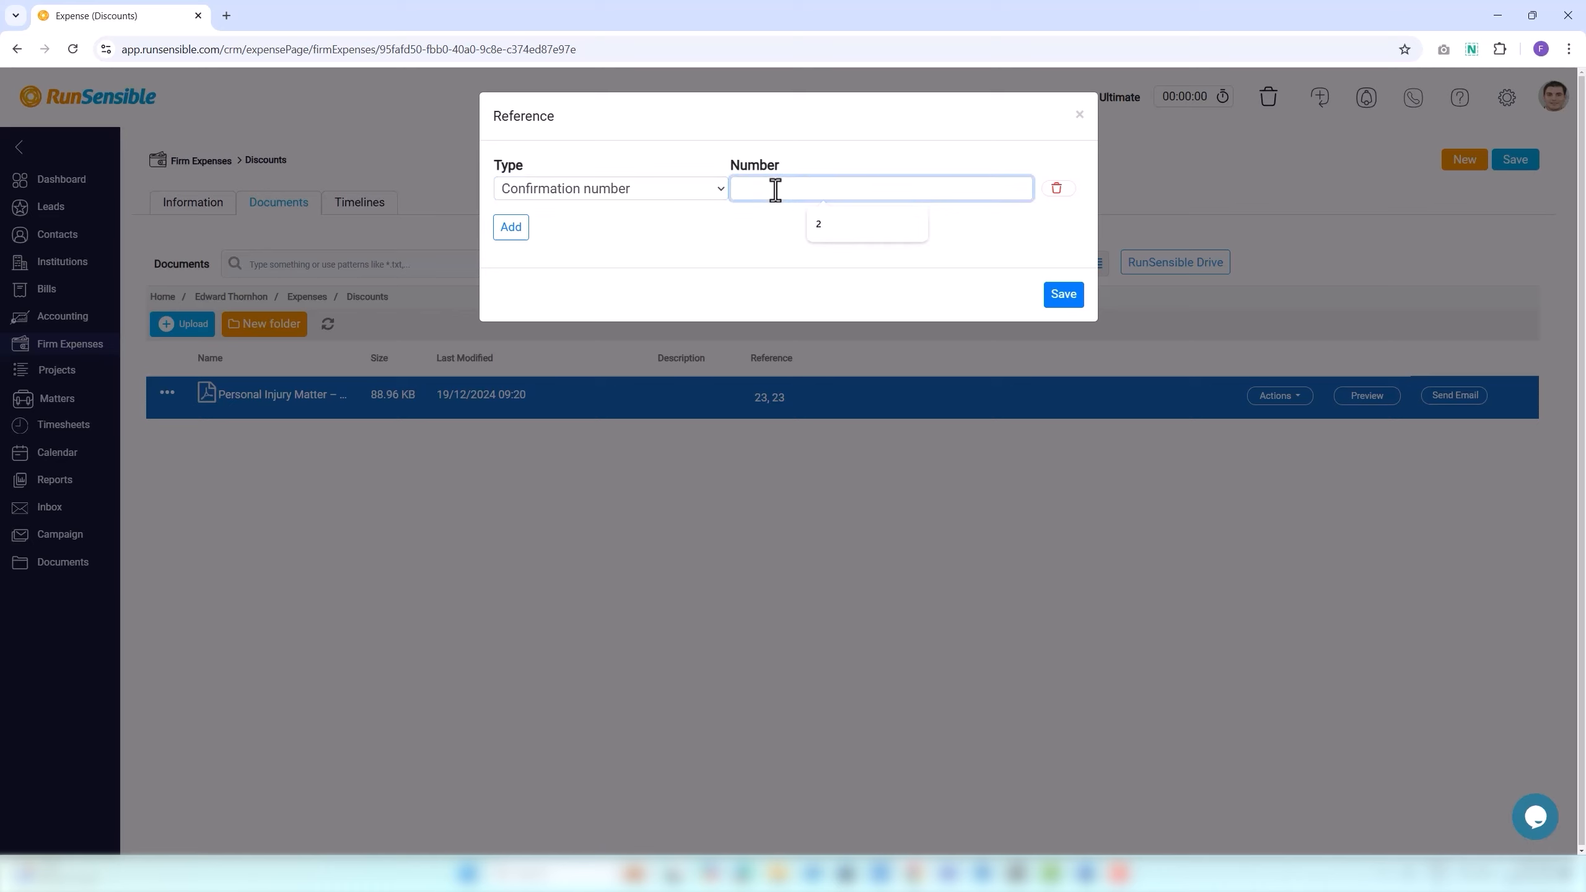
text(23)
Add a Case/reference number 24 row, delete it again, and save the references.
click(512, 240)
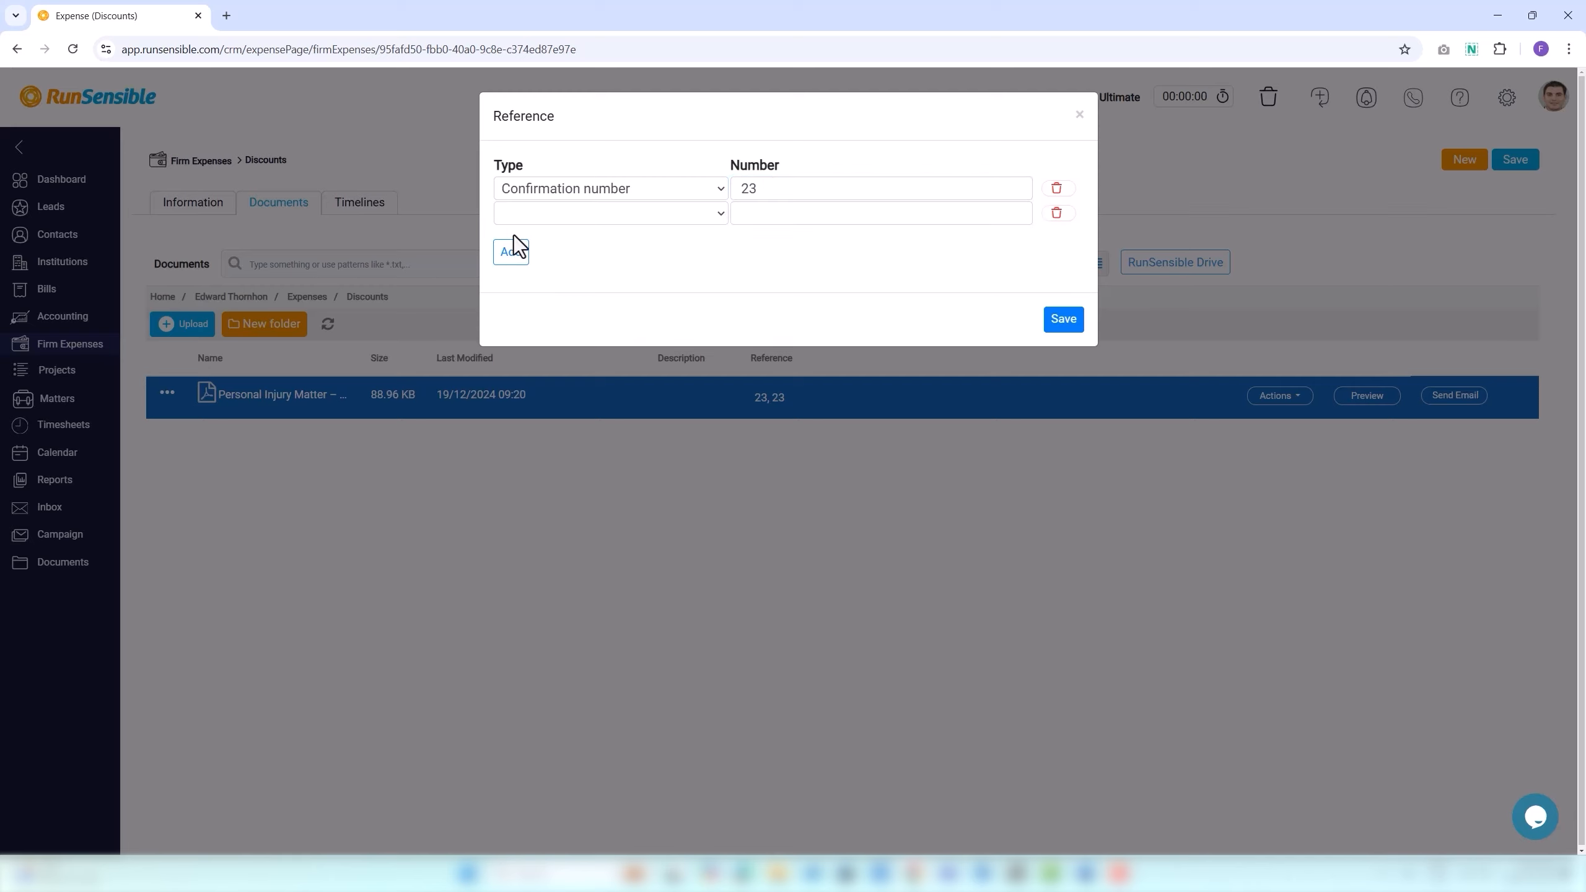
click(519, 213)
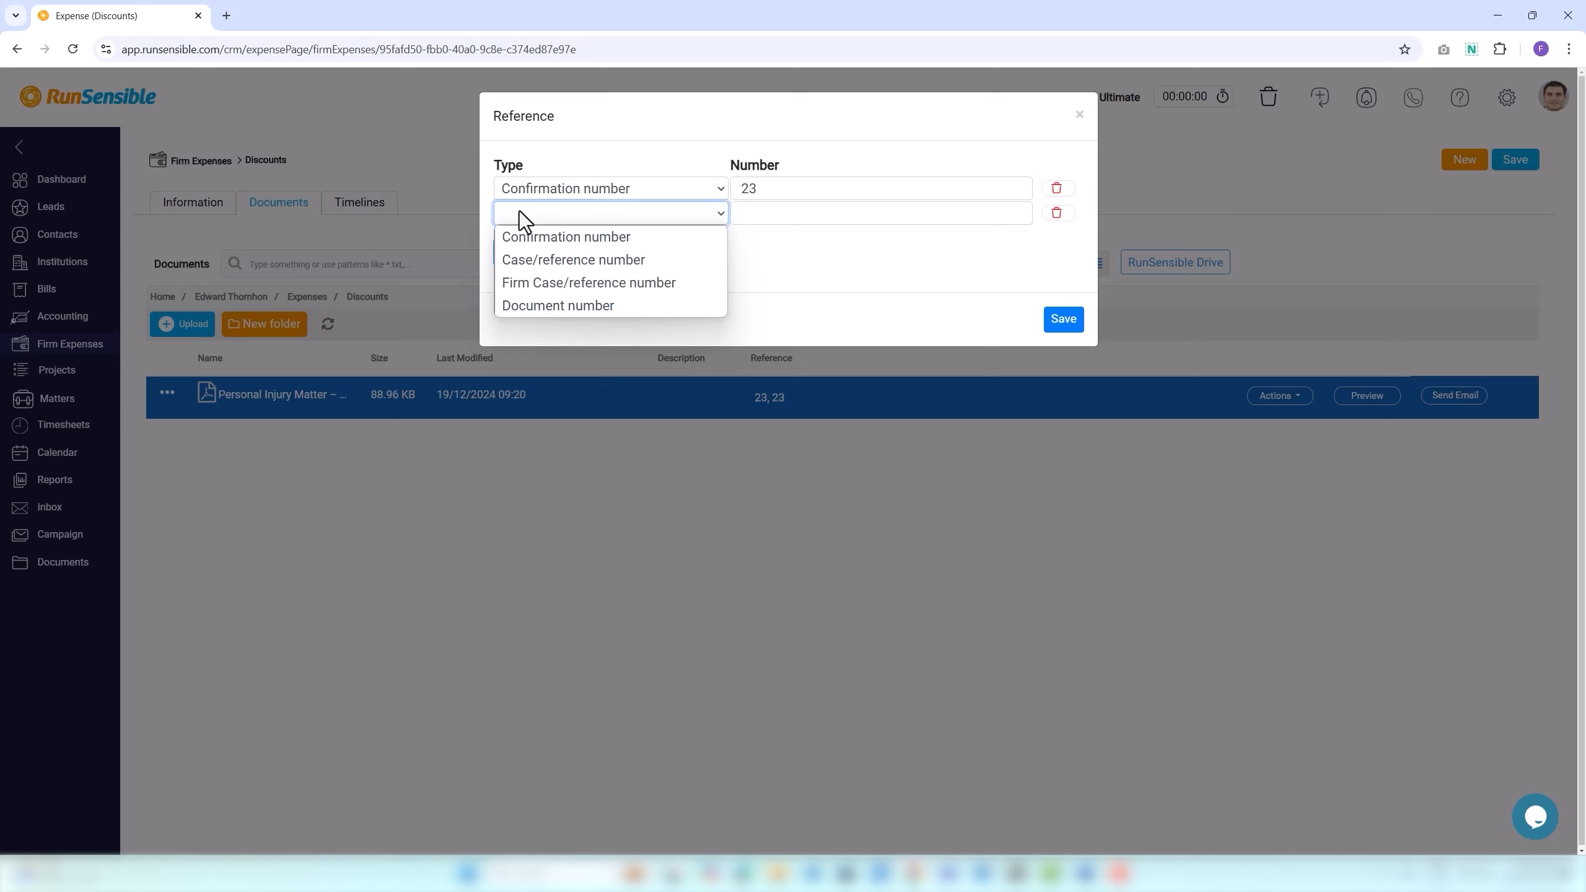
click(518, 259)
click(854, 216)
text(24)
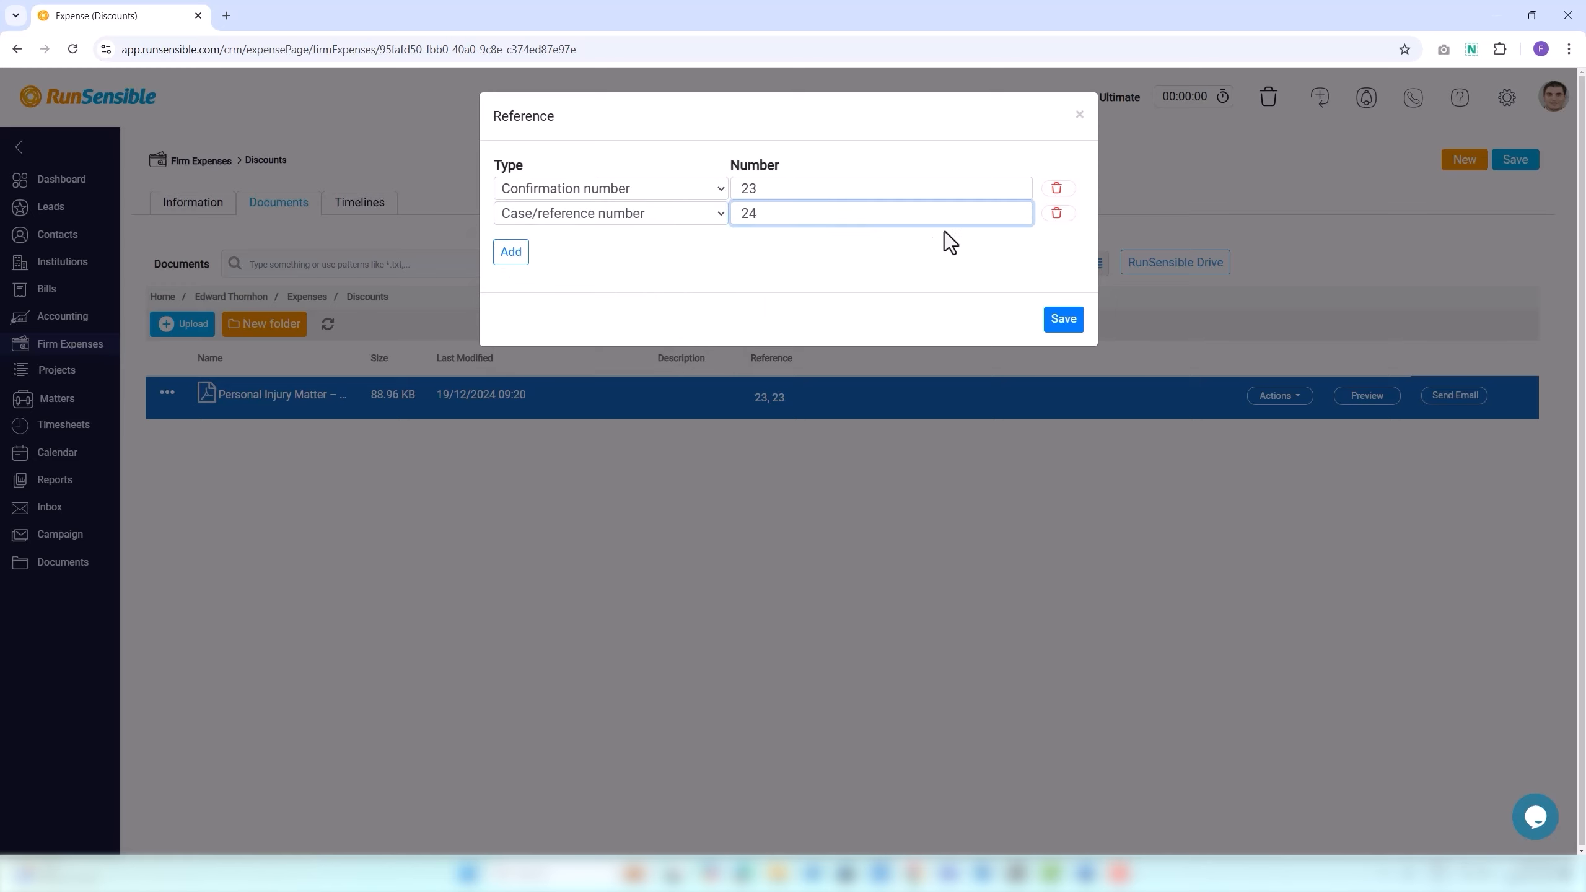
click(1056, 214)
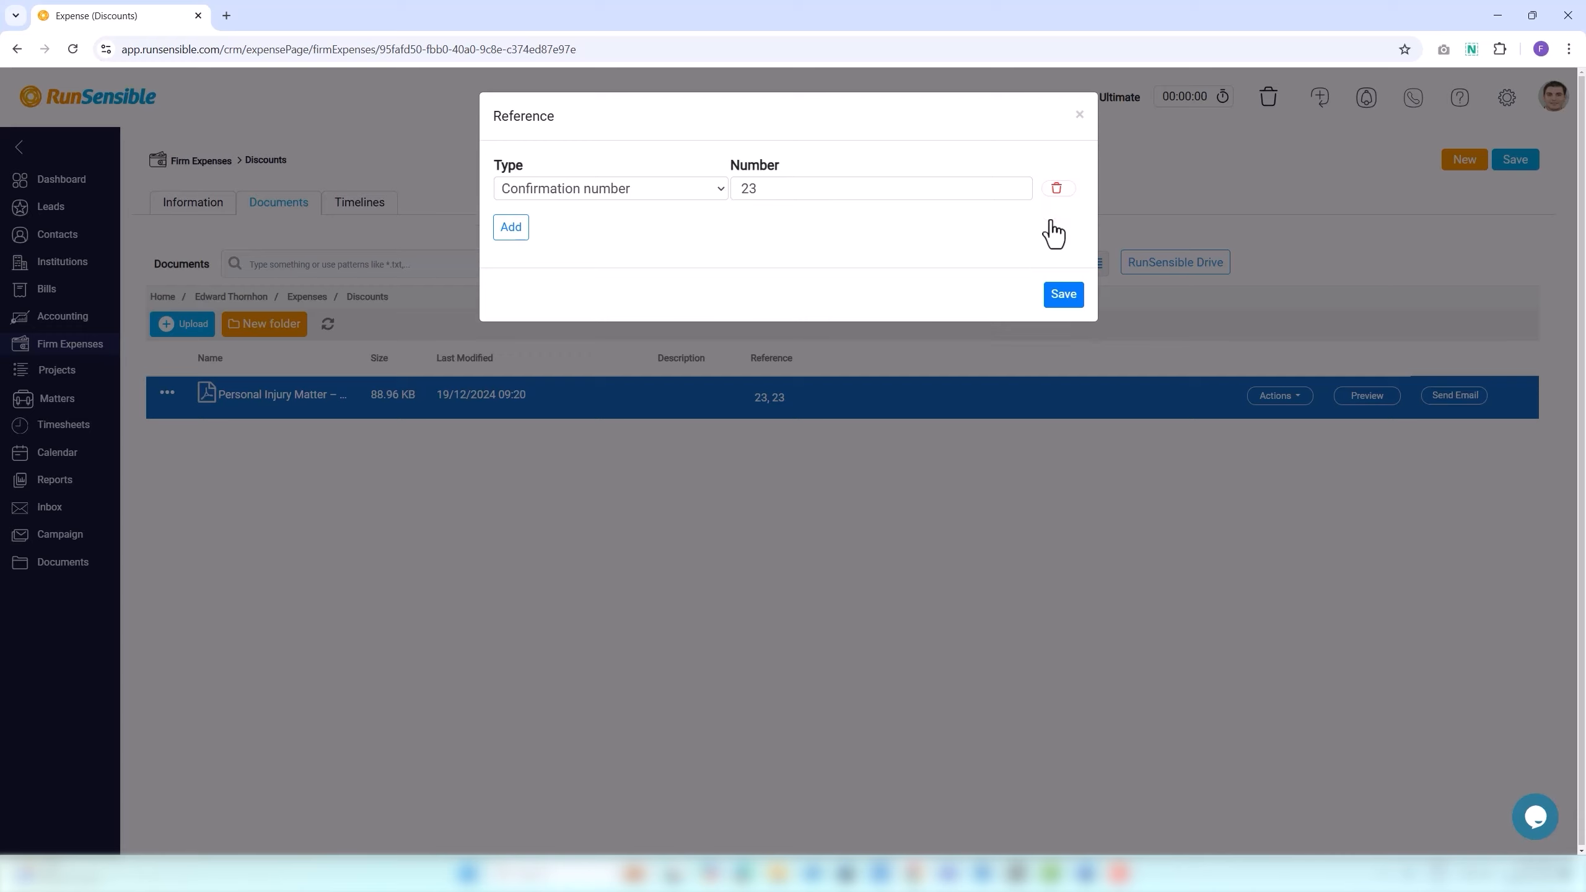
click(1061, 295)
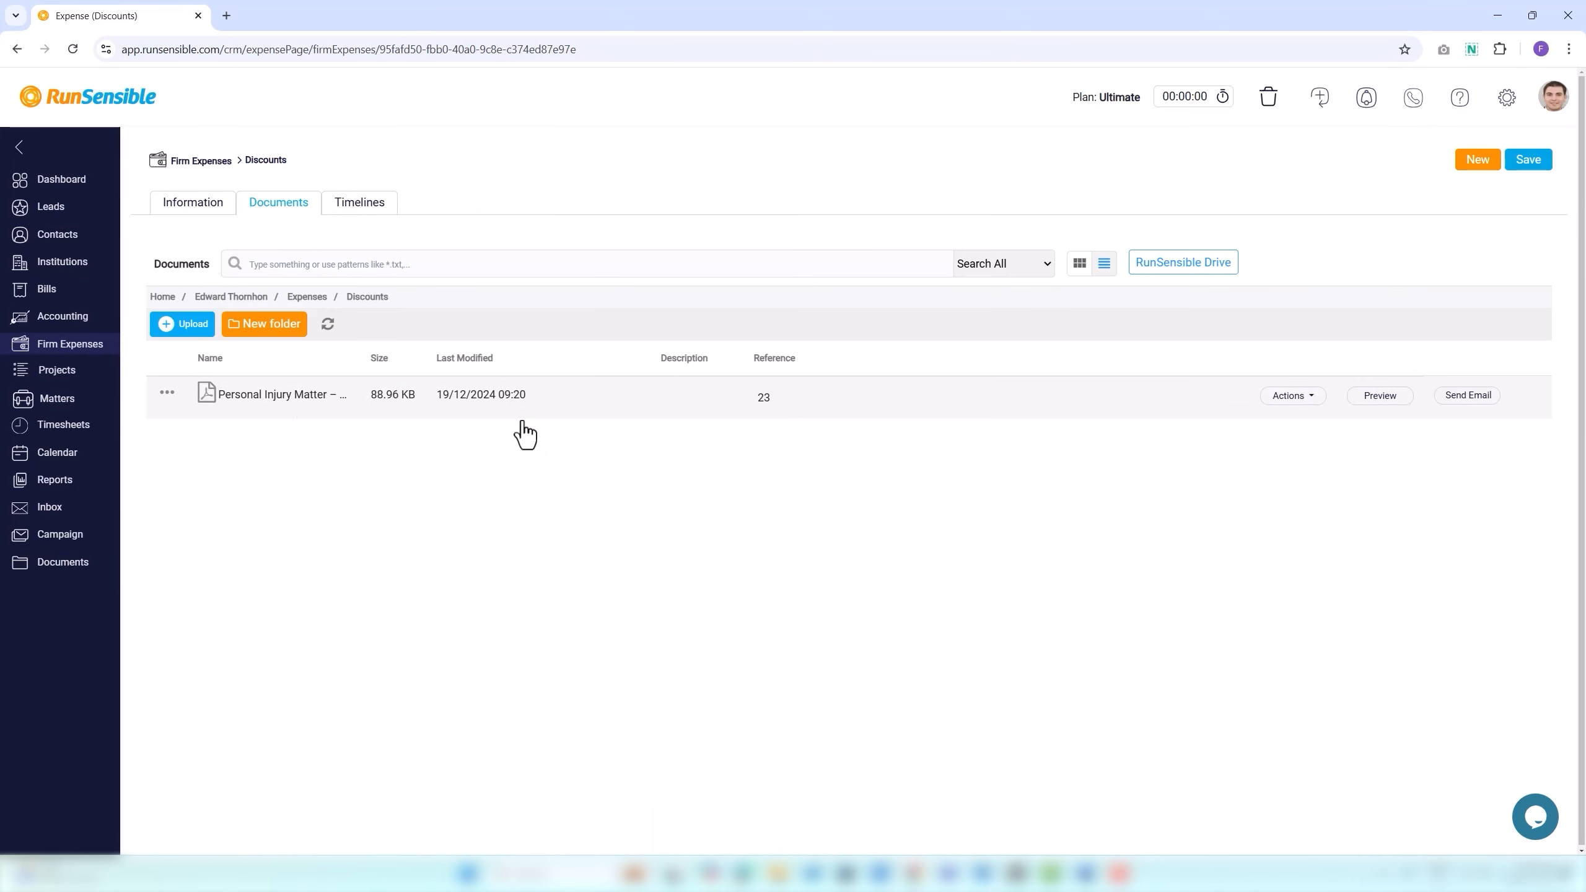
Edit the PDF's file name in the Rename dialog and save it.
click(1277, 398)
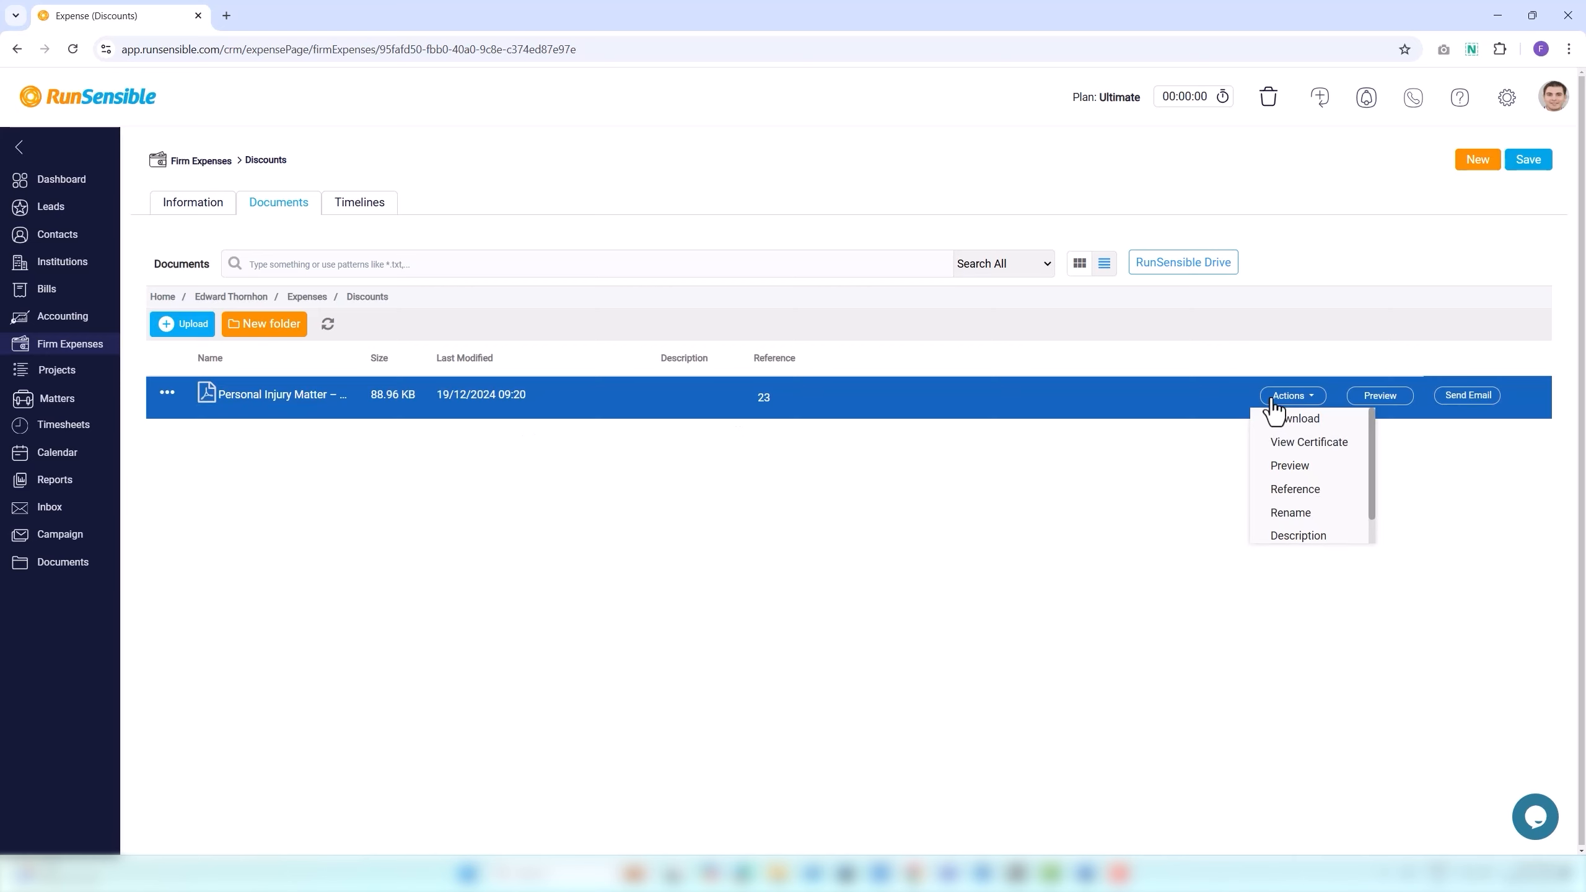
click(1291, 516)
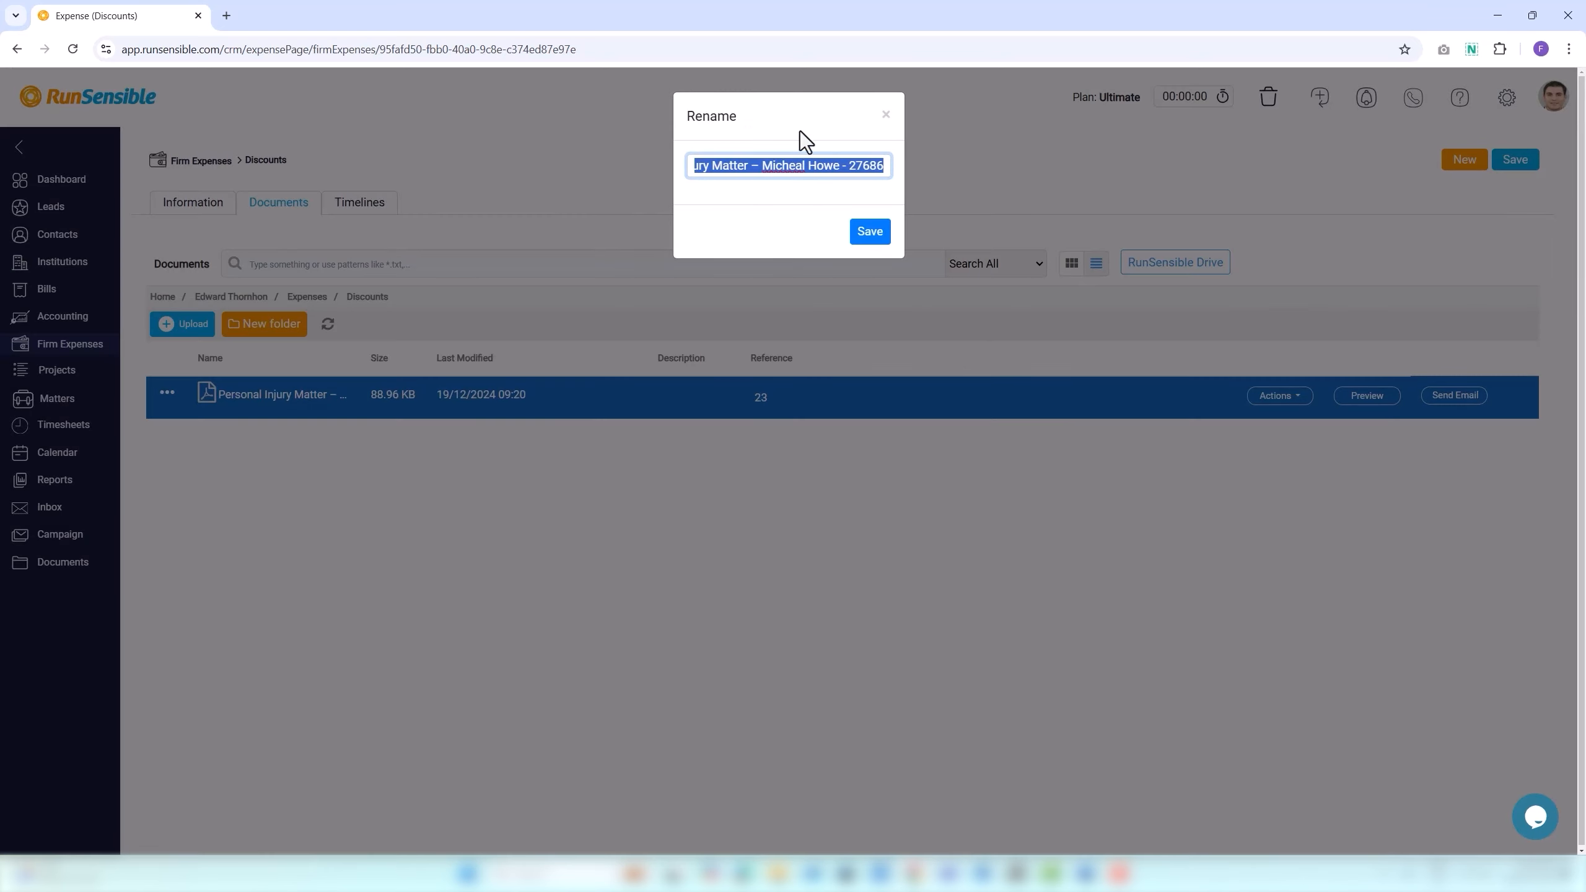
click(868, 171)
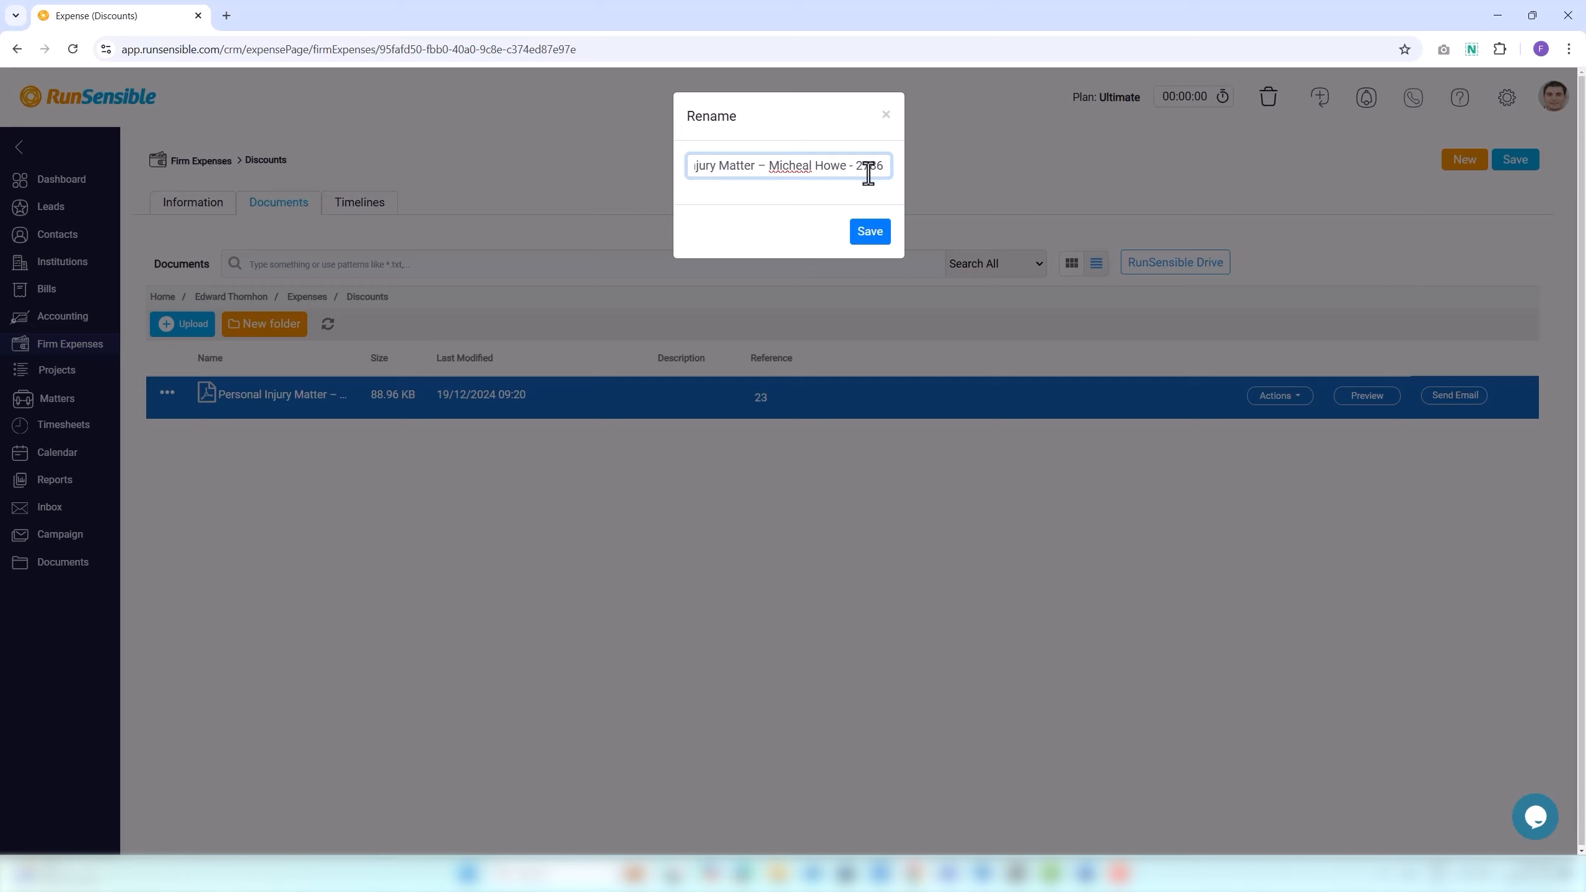
click(870, 232)
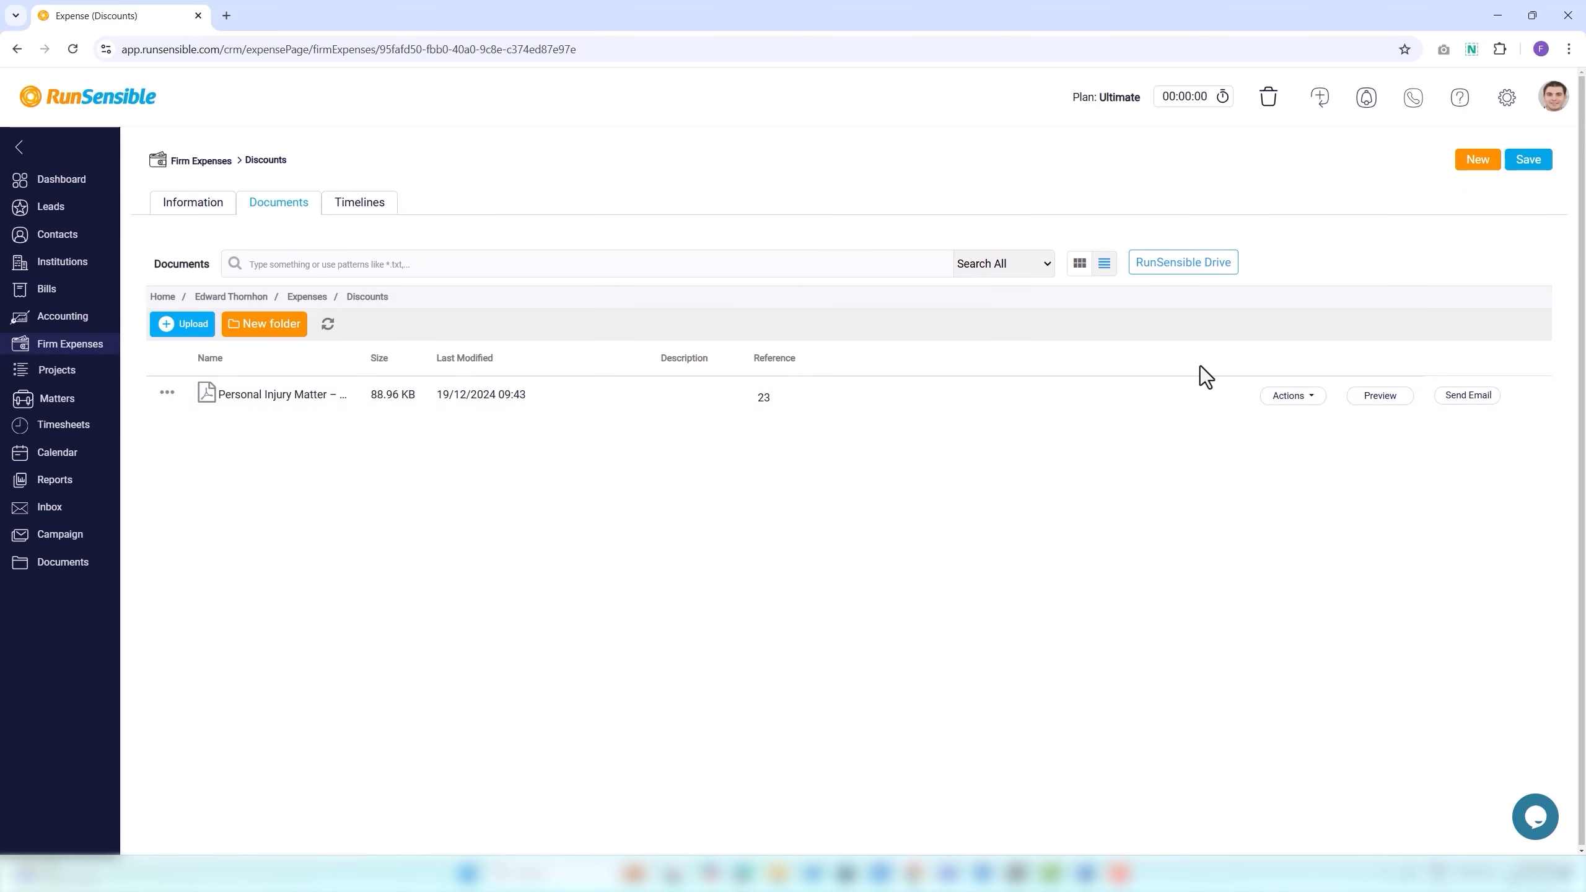
Describe the PDF as 'this is an urgent document to deal with.' and save.
click(1306, 411)
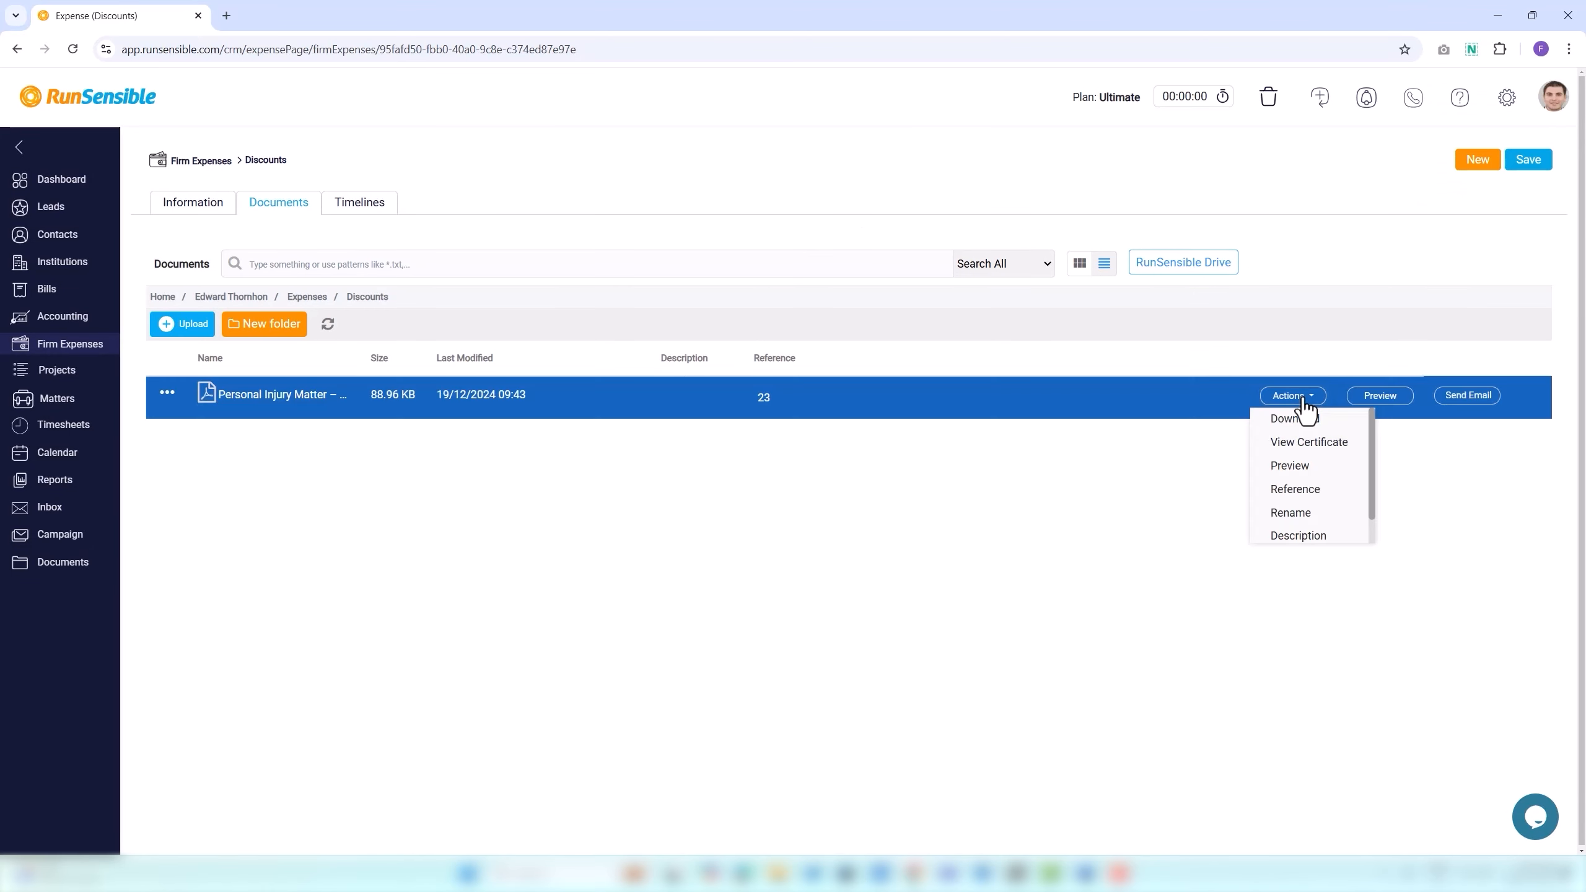
click(1305, 536)
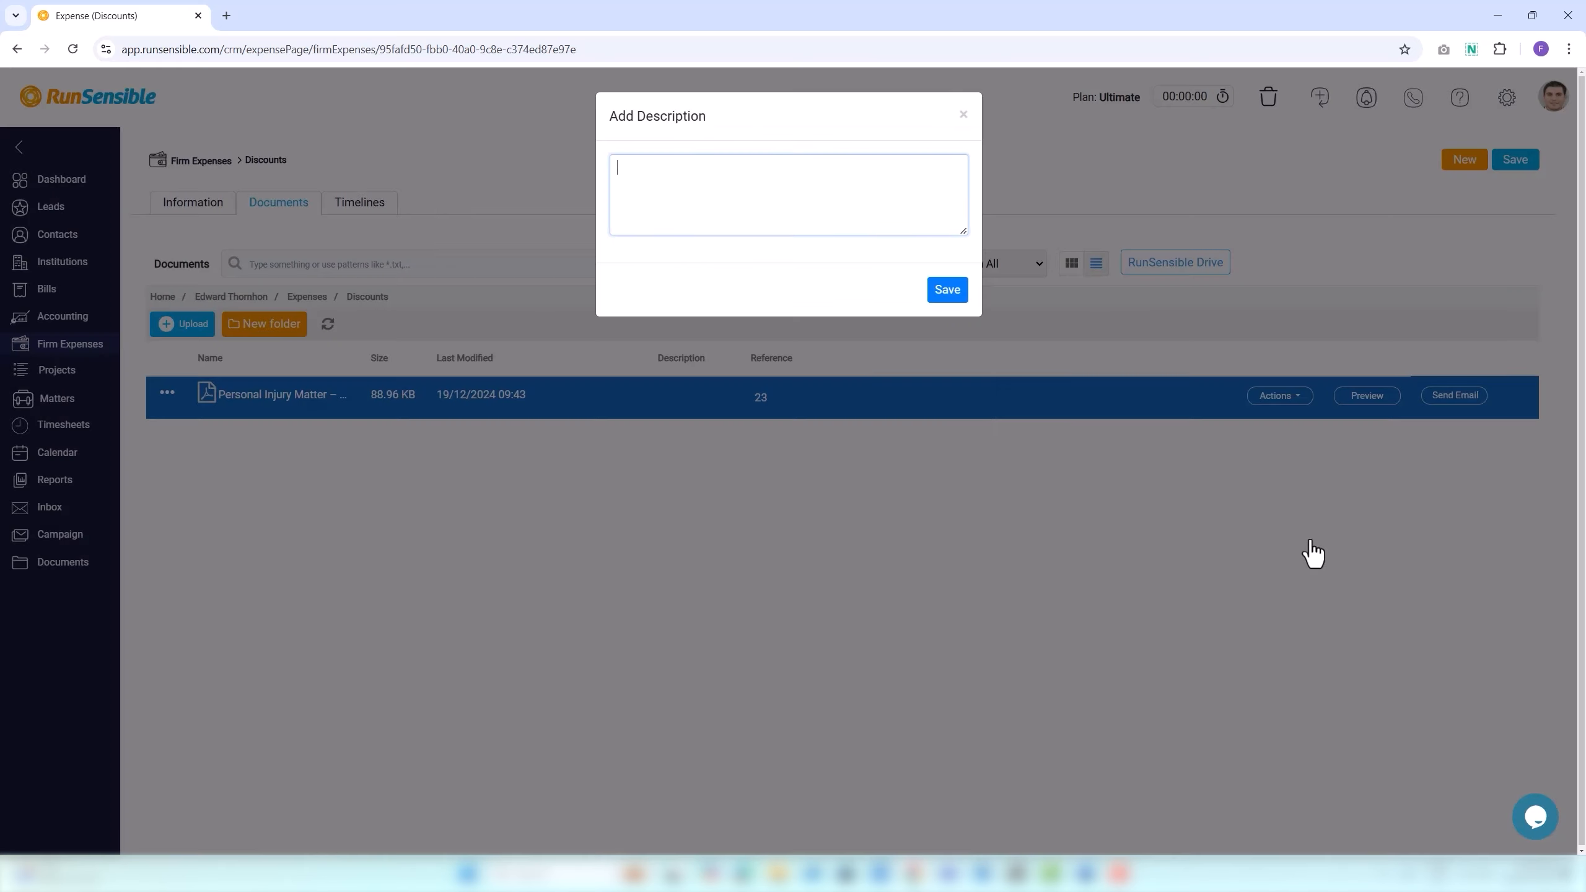
text(this is a)
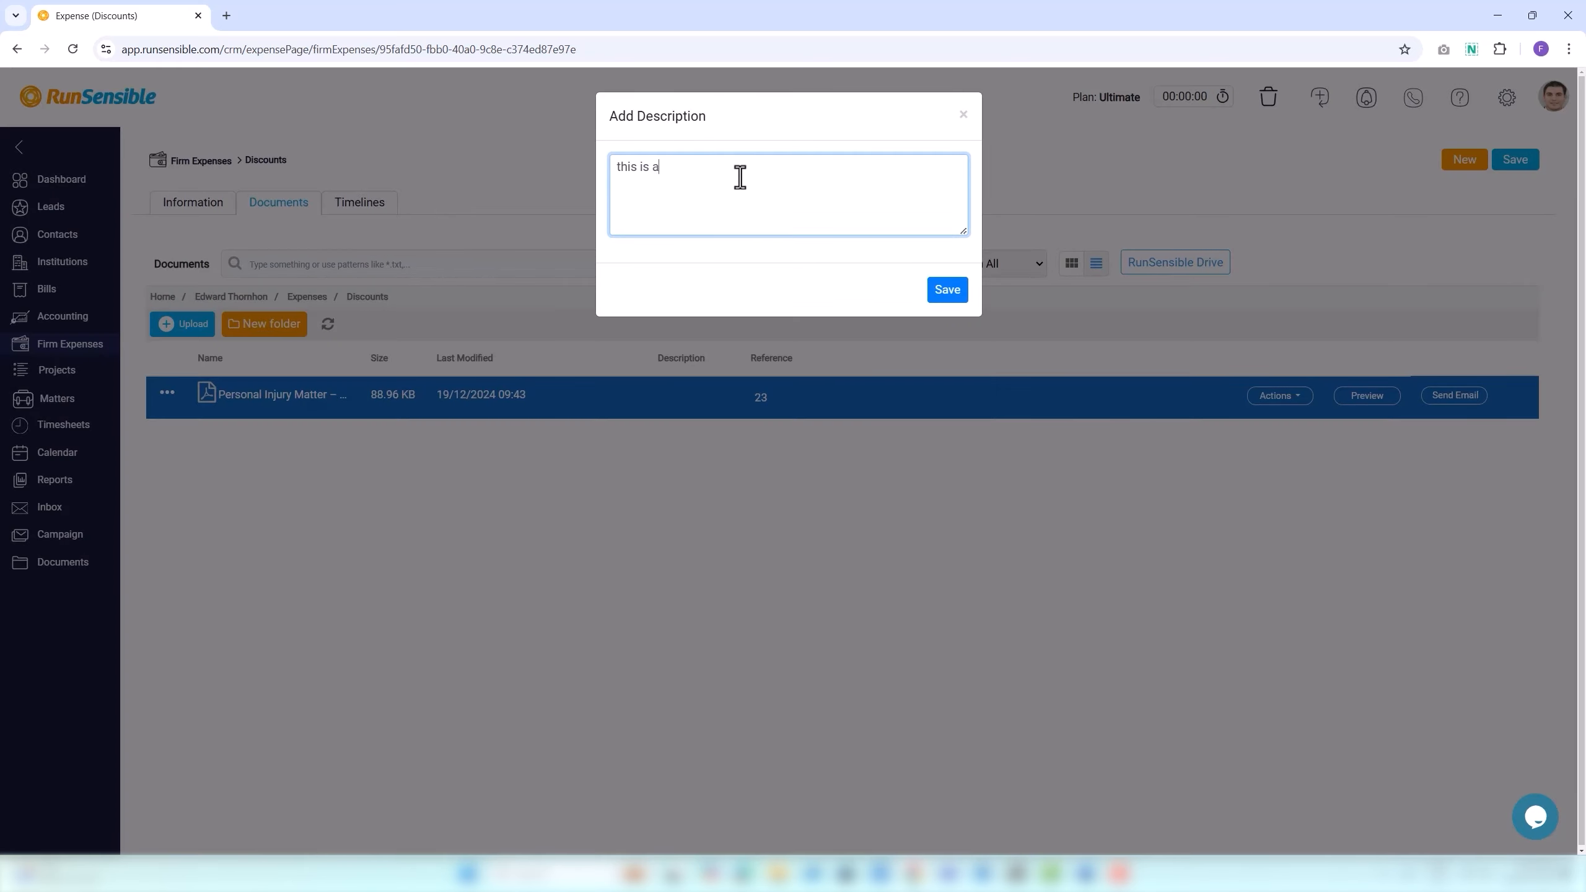
text(n urgent document to deal with.)
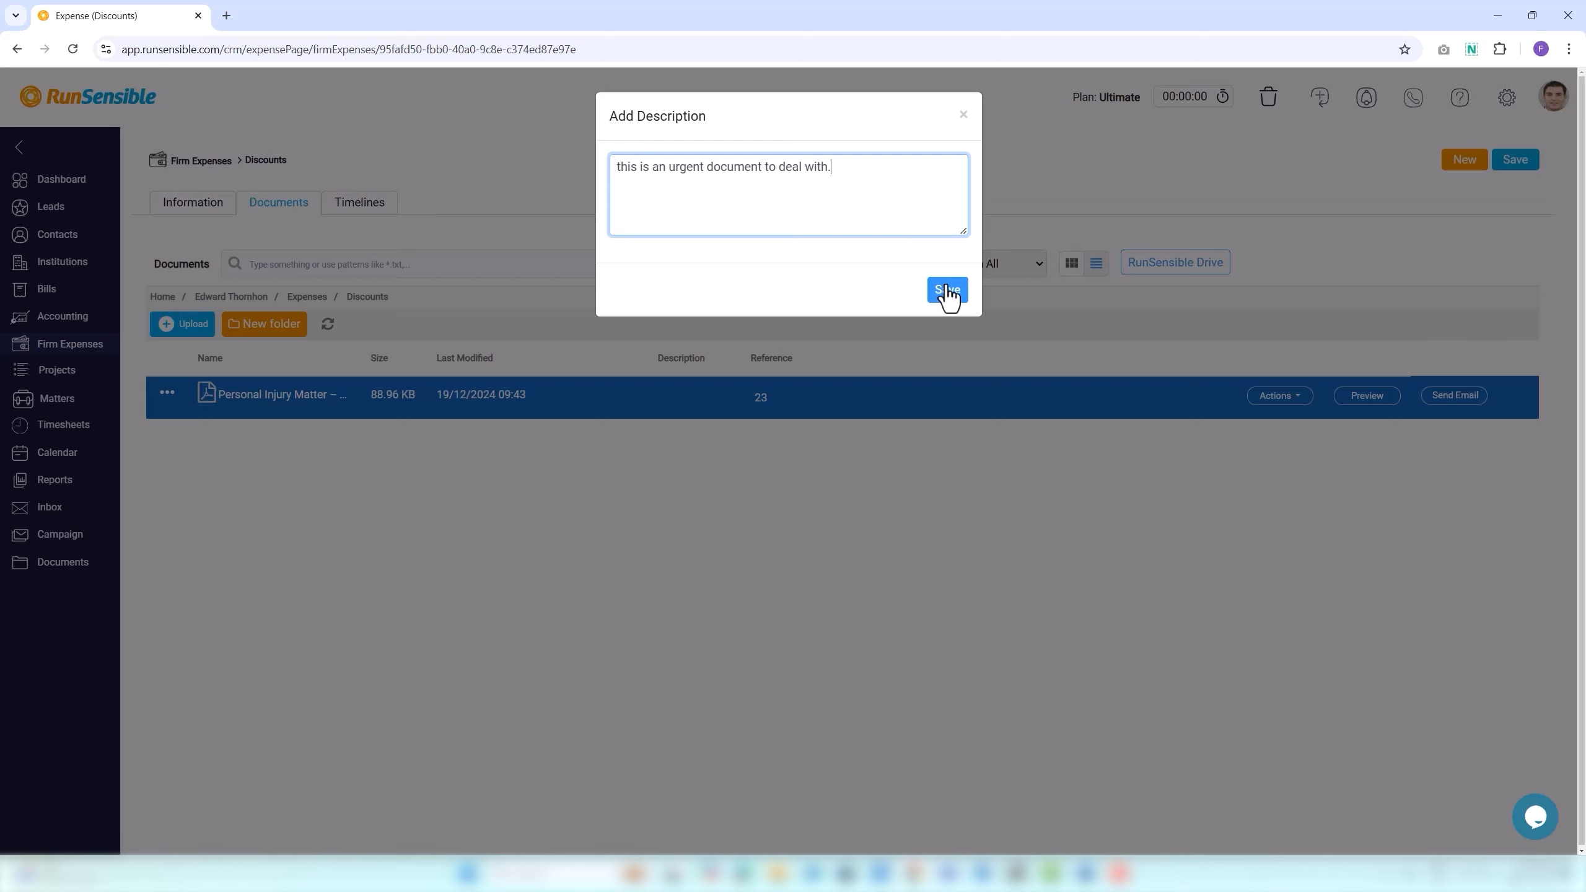
click(948, 291)
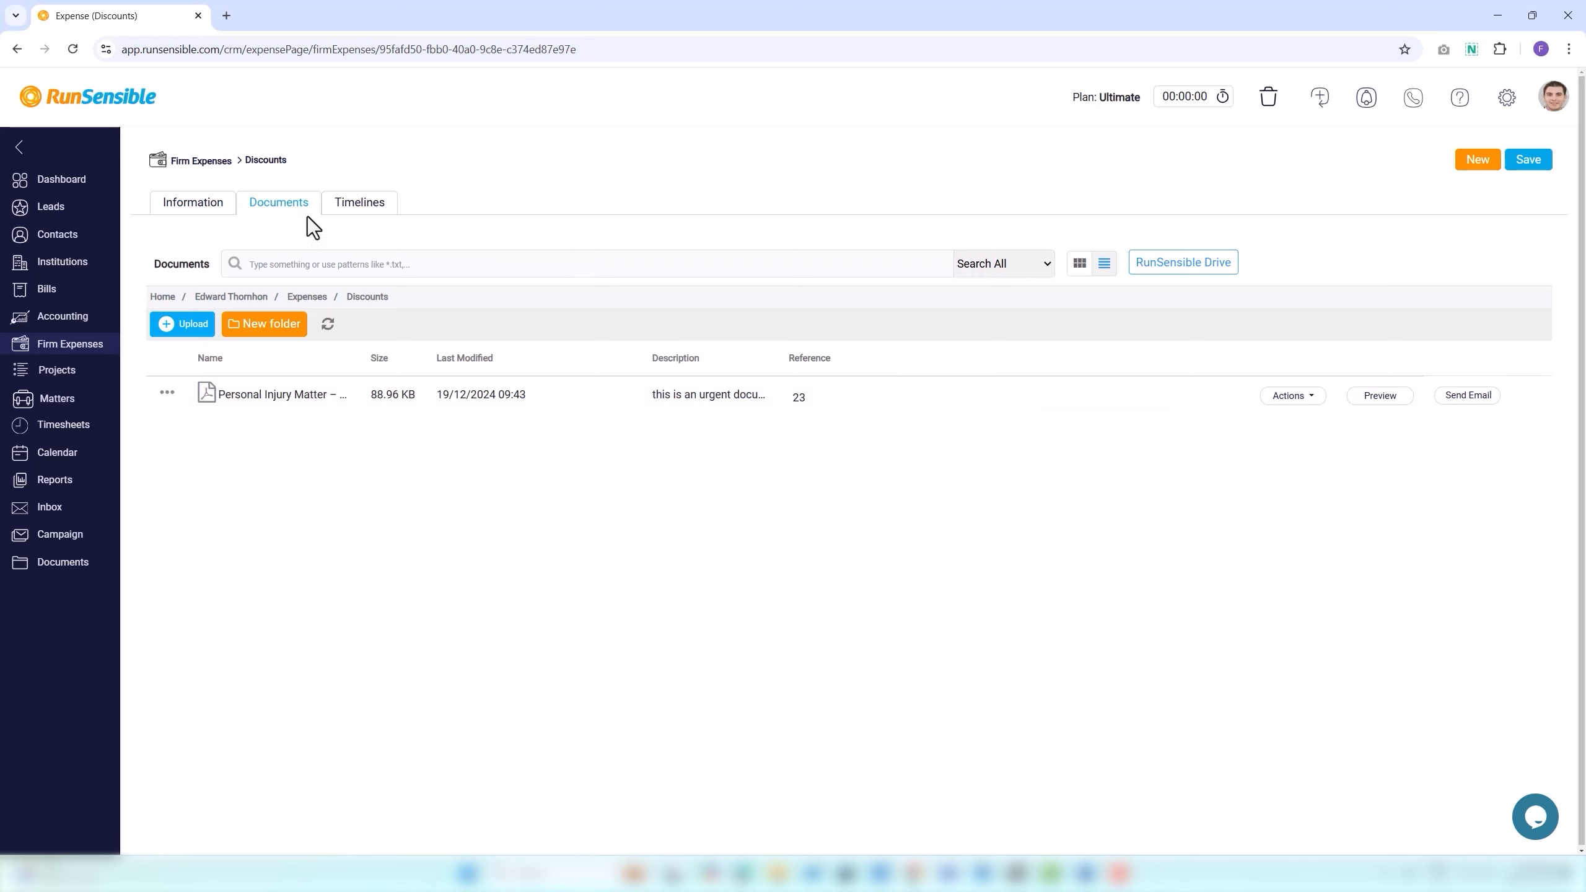
View the Discounts expense's empty Timelines tab, then go to Settings.
click(345, 214)
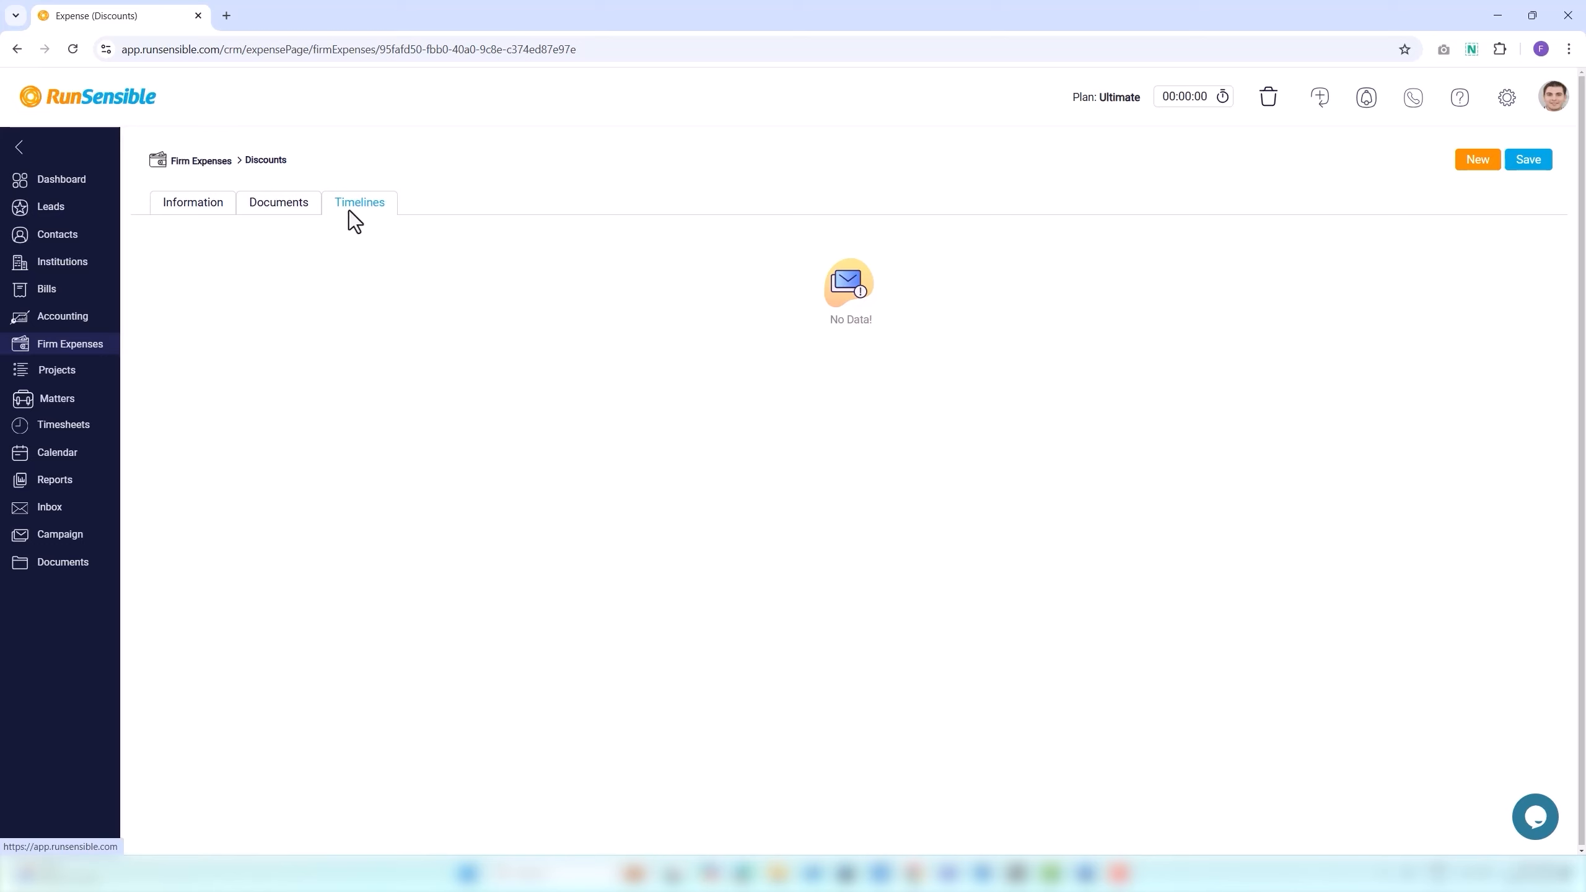
click(1517, 99)
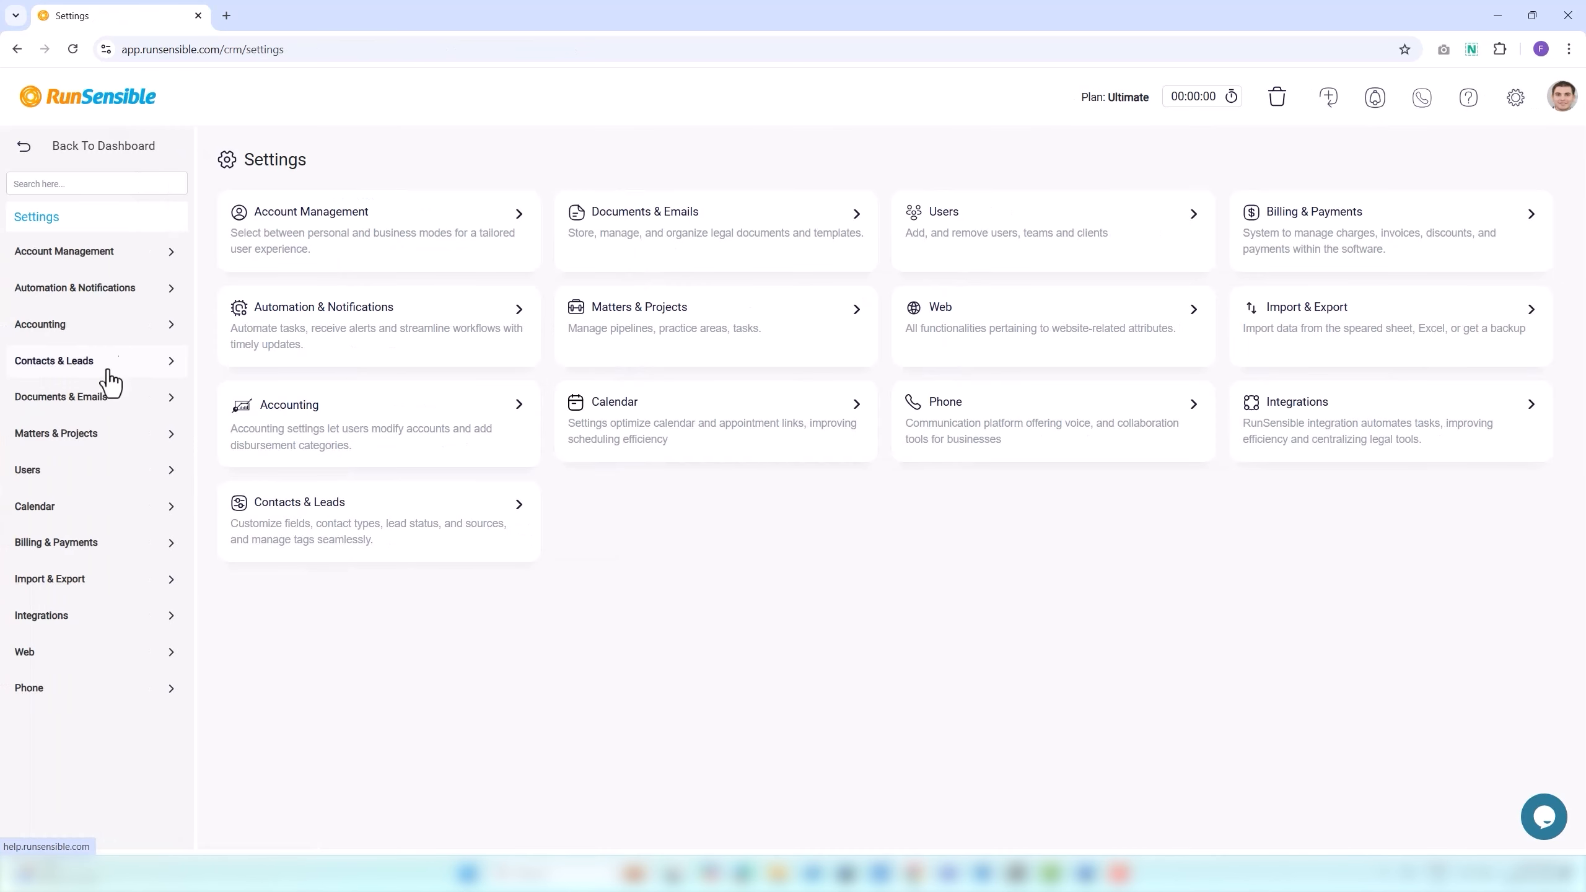
Expand Accounting in settings and open the Expense Category page.
click(55, 331)
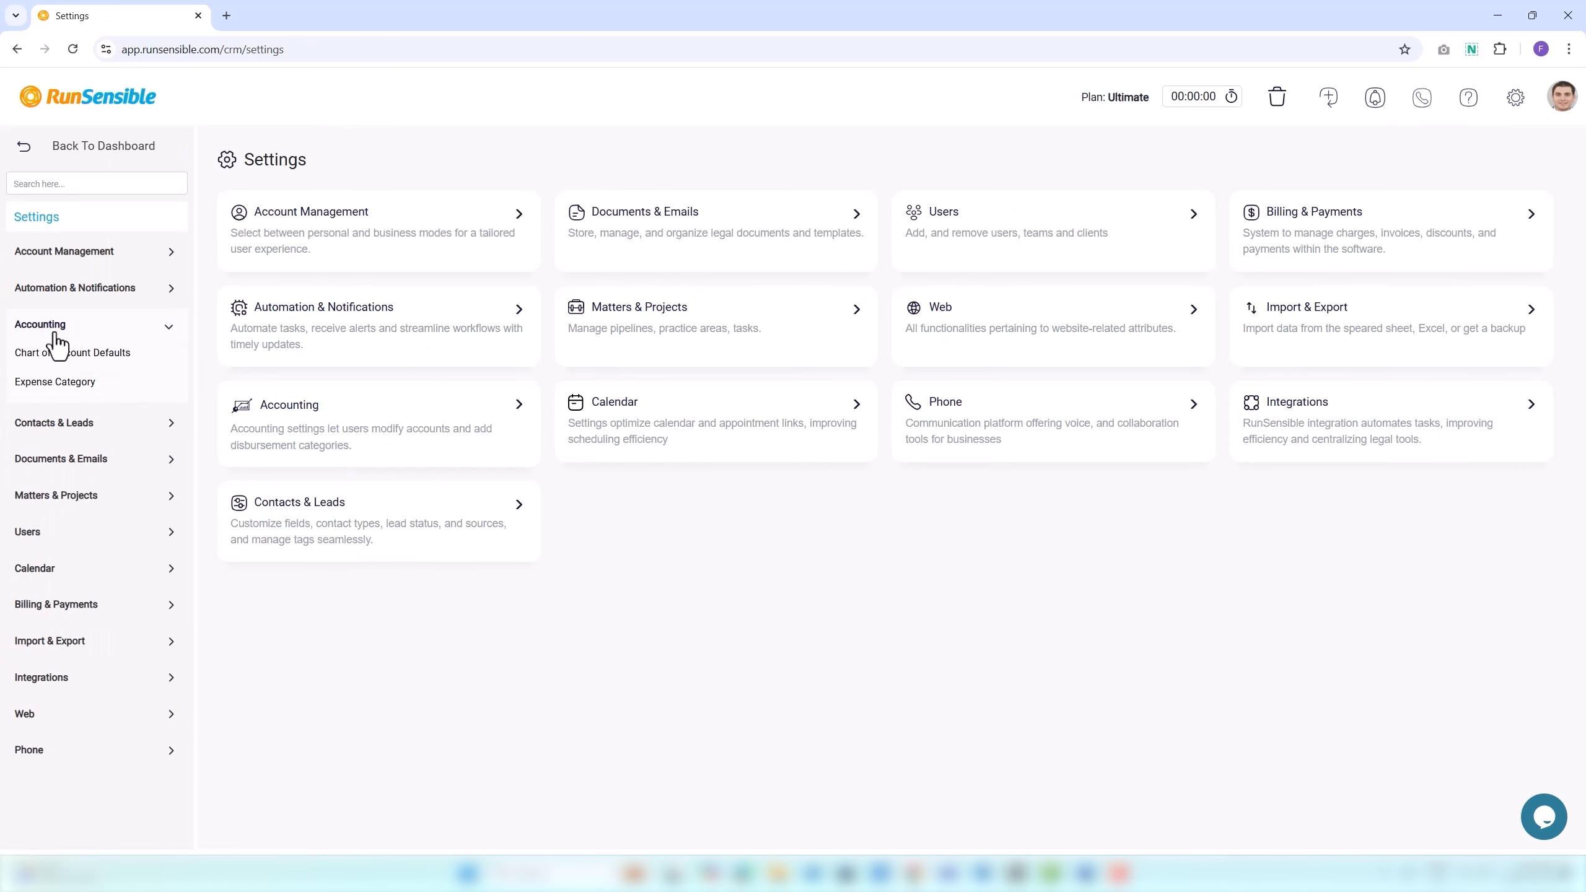
click(38, 387)
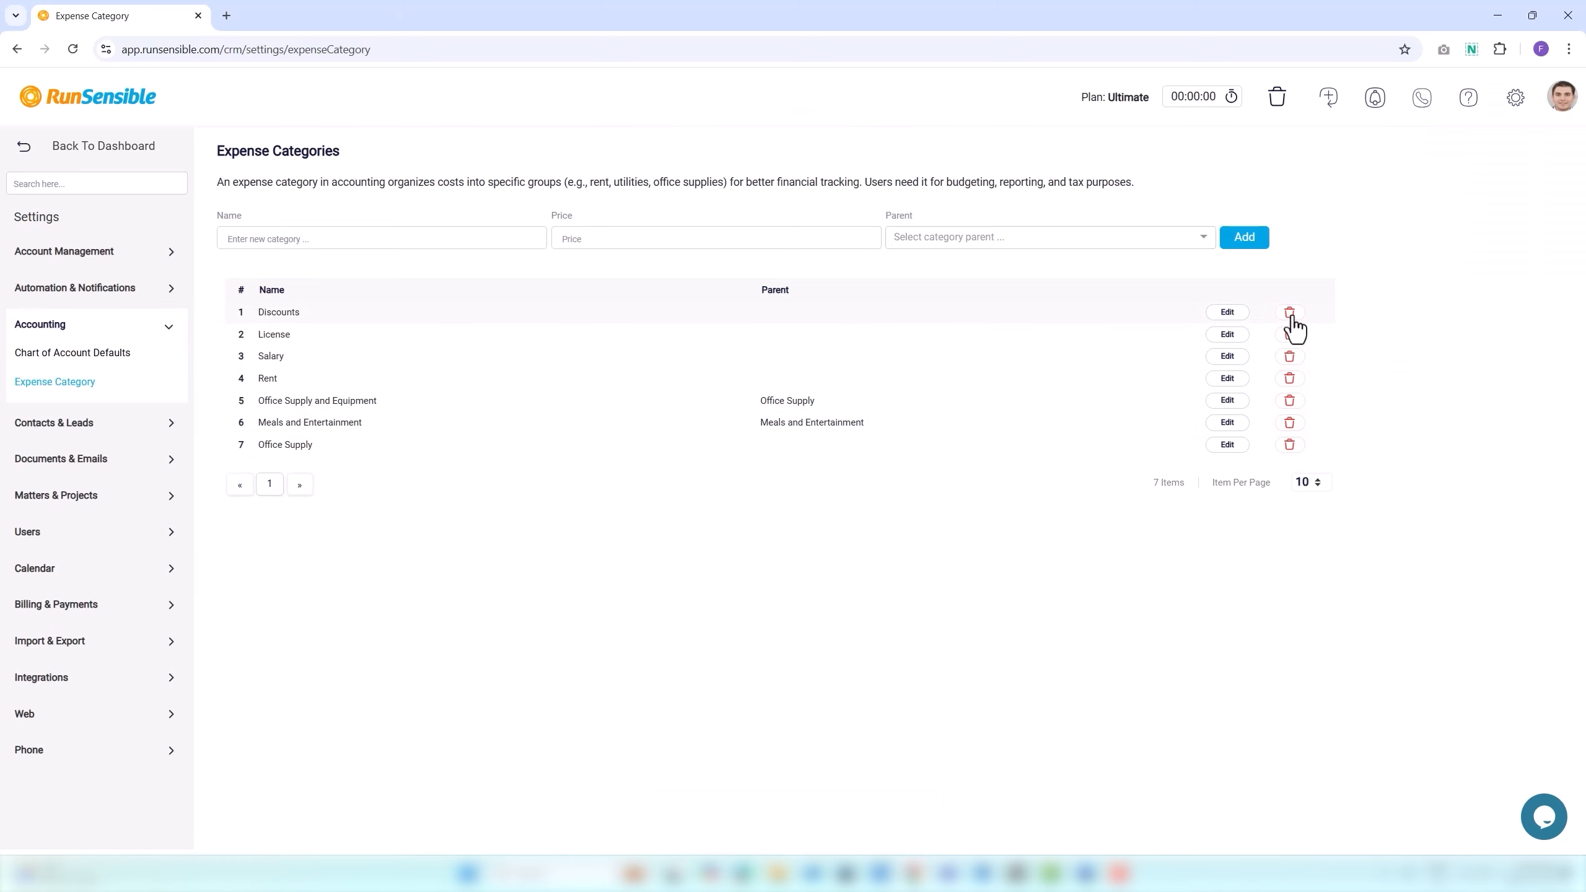
Add category 'Office Laptop', price 2000, parent Office Supply and Equipment.
click(328, 239)
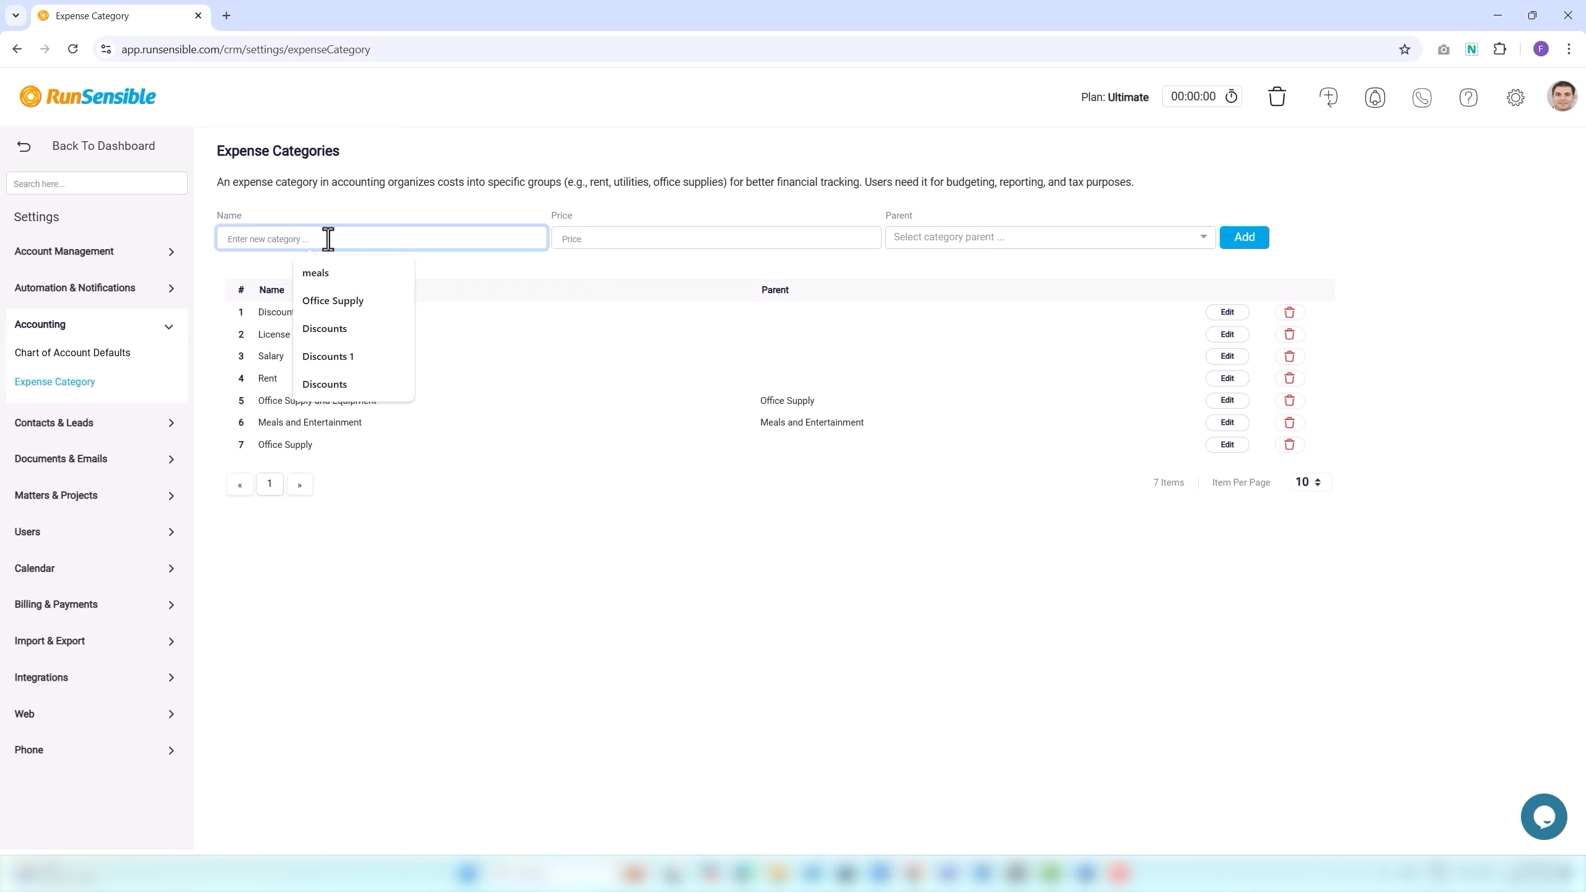
text(Office)
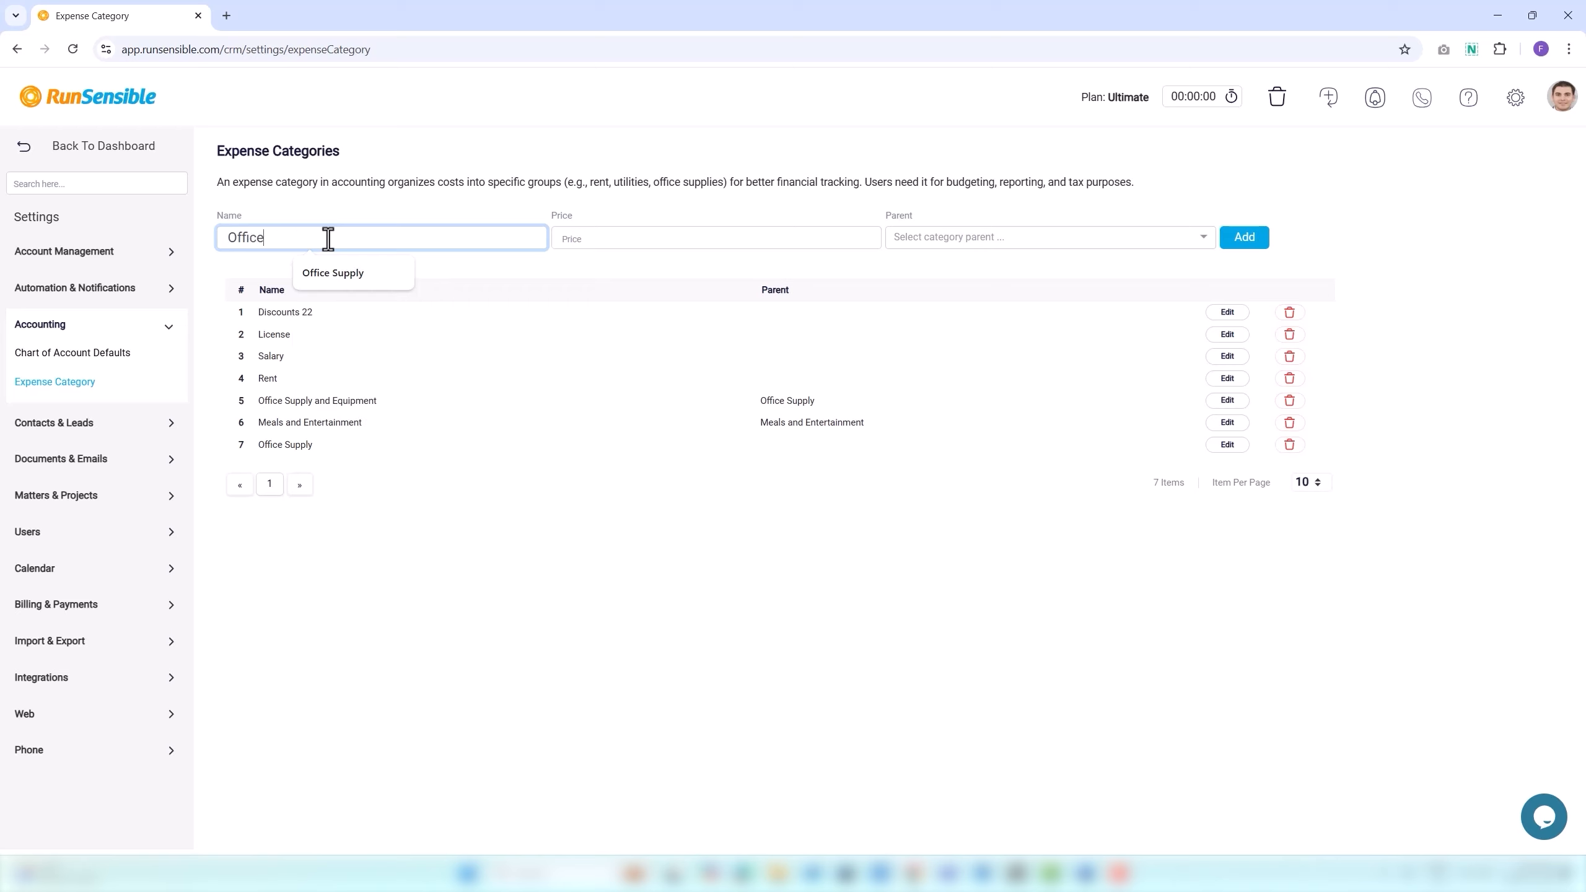
text( Laptop)
click(577, 234)
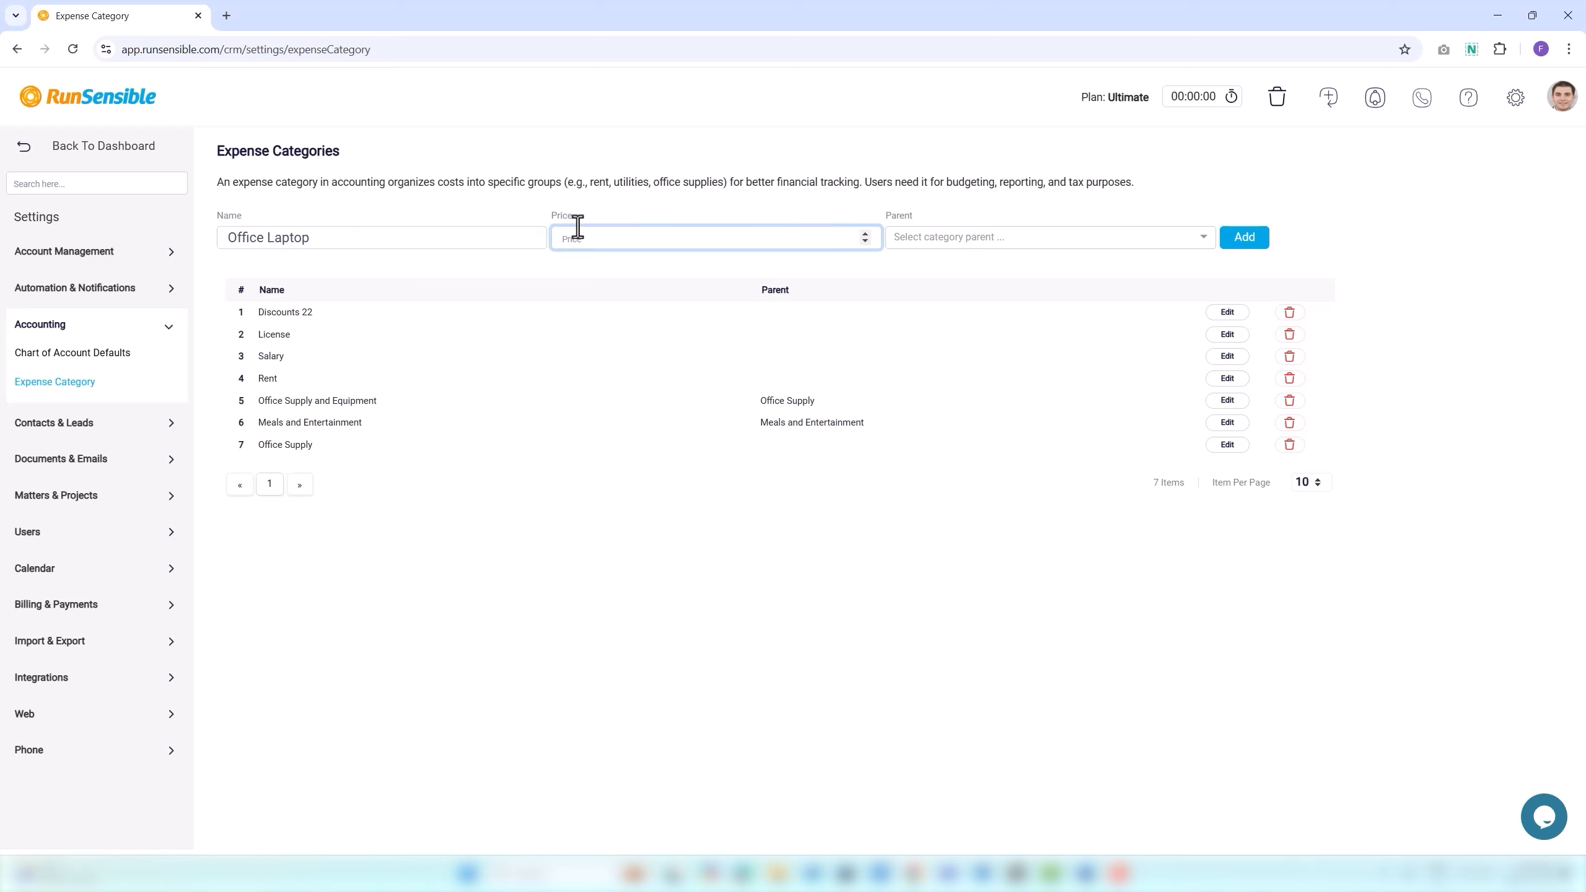
text(2000)
click(918, 236)
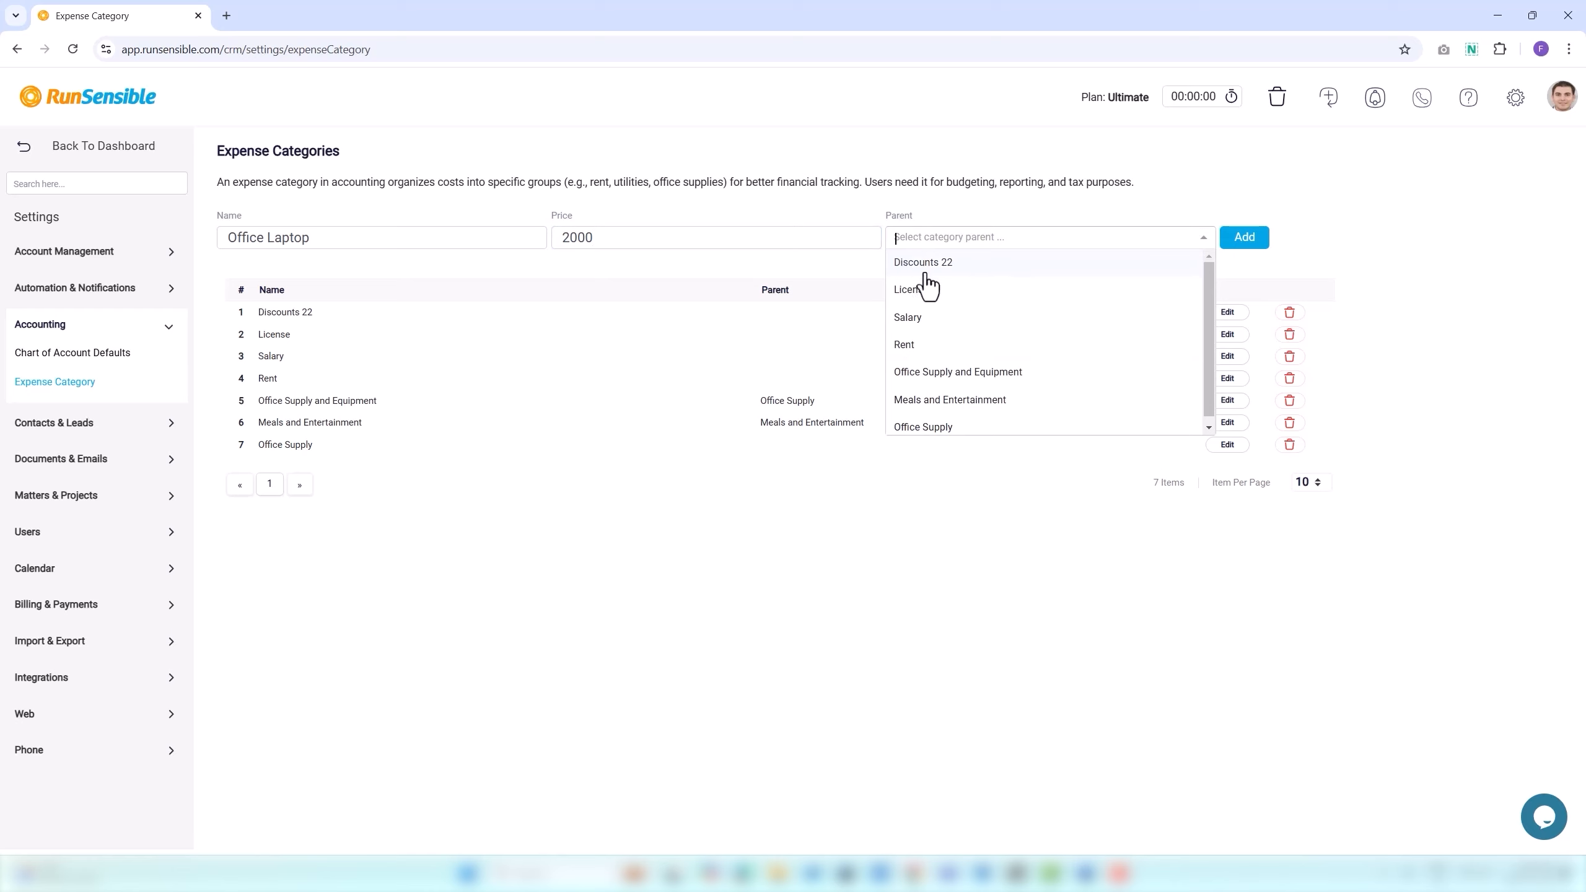
click(956, 374)
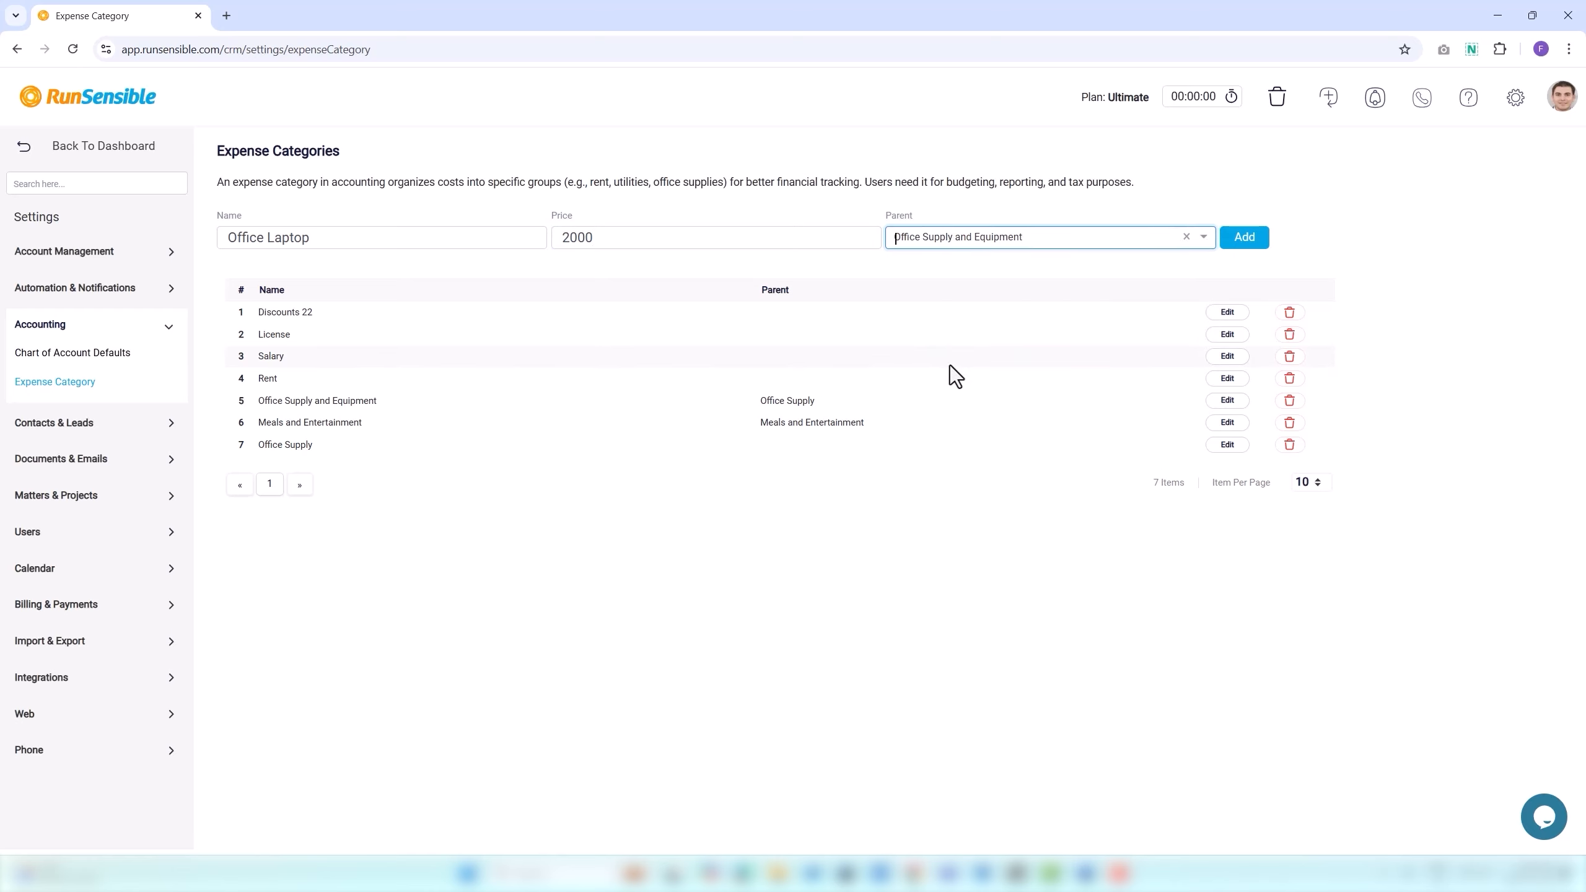
click(1235, 241)
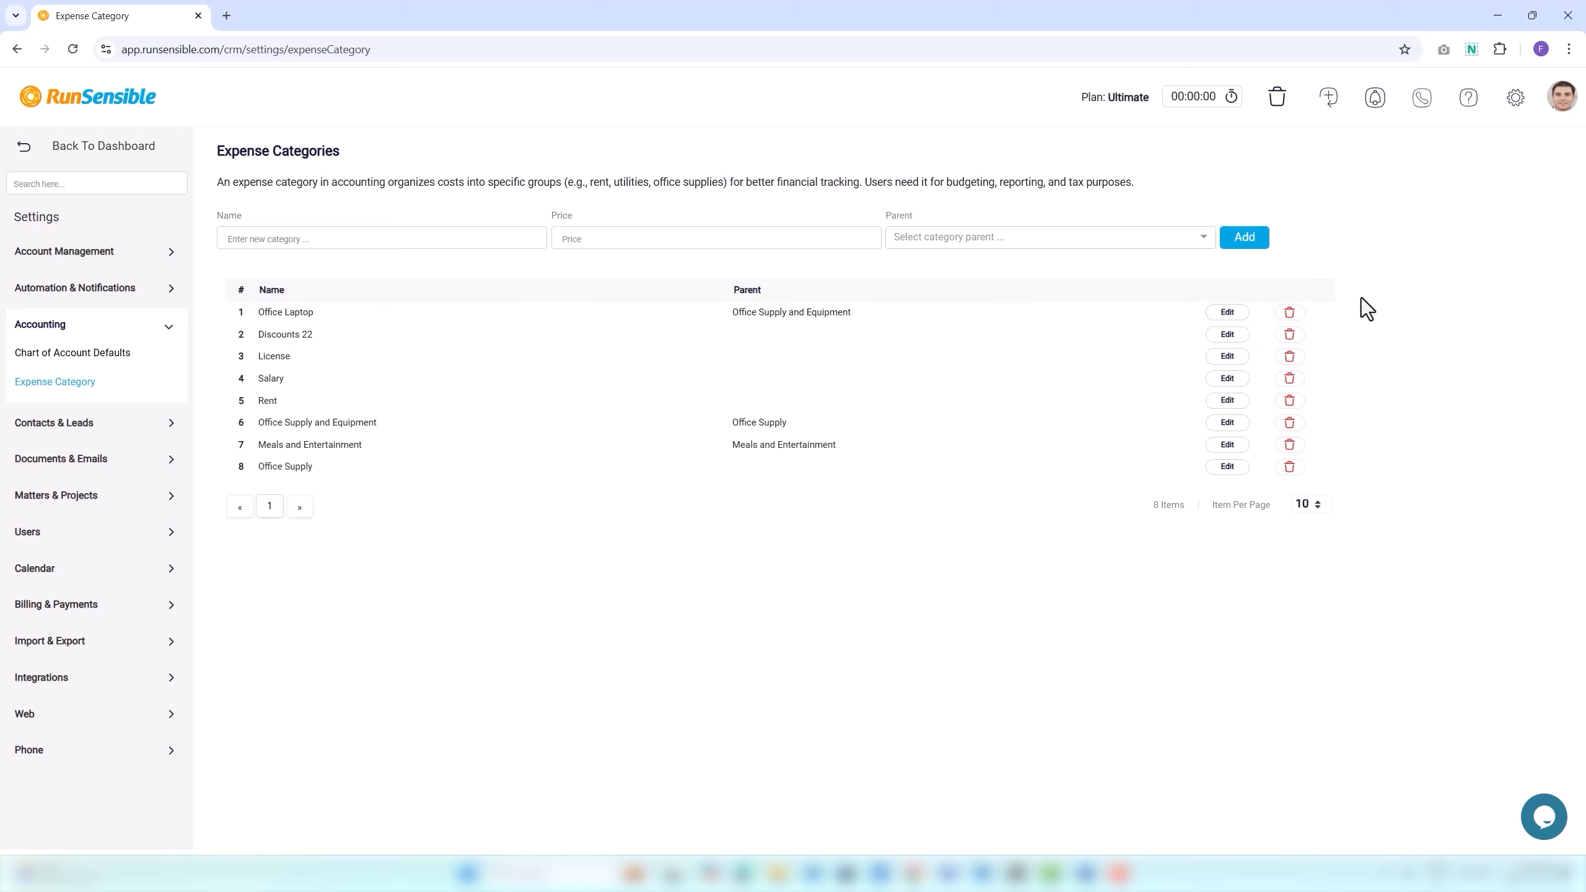
Change Discounts 22 to Discounts, price 995, parent License; then subscribe to RunSensible on YouTube.
click(1224, 336)
click(769, 161)
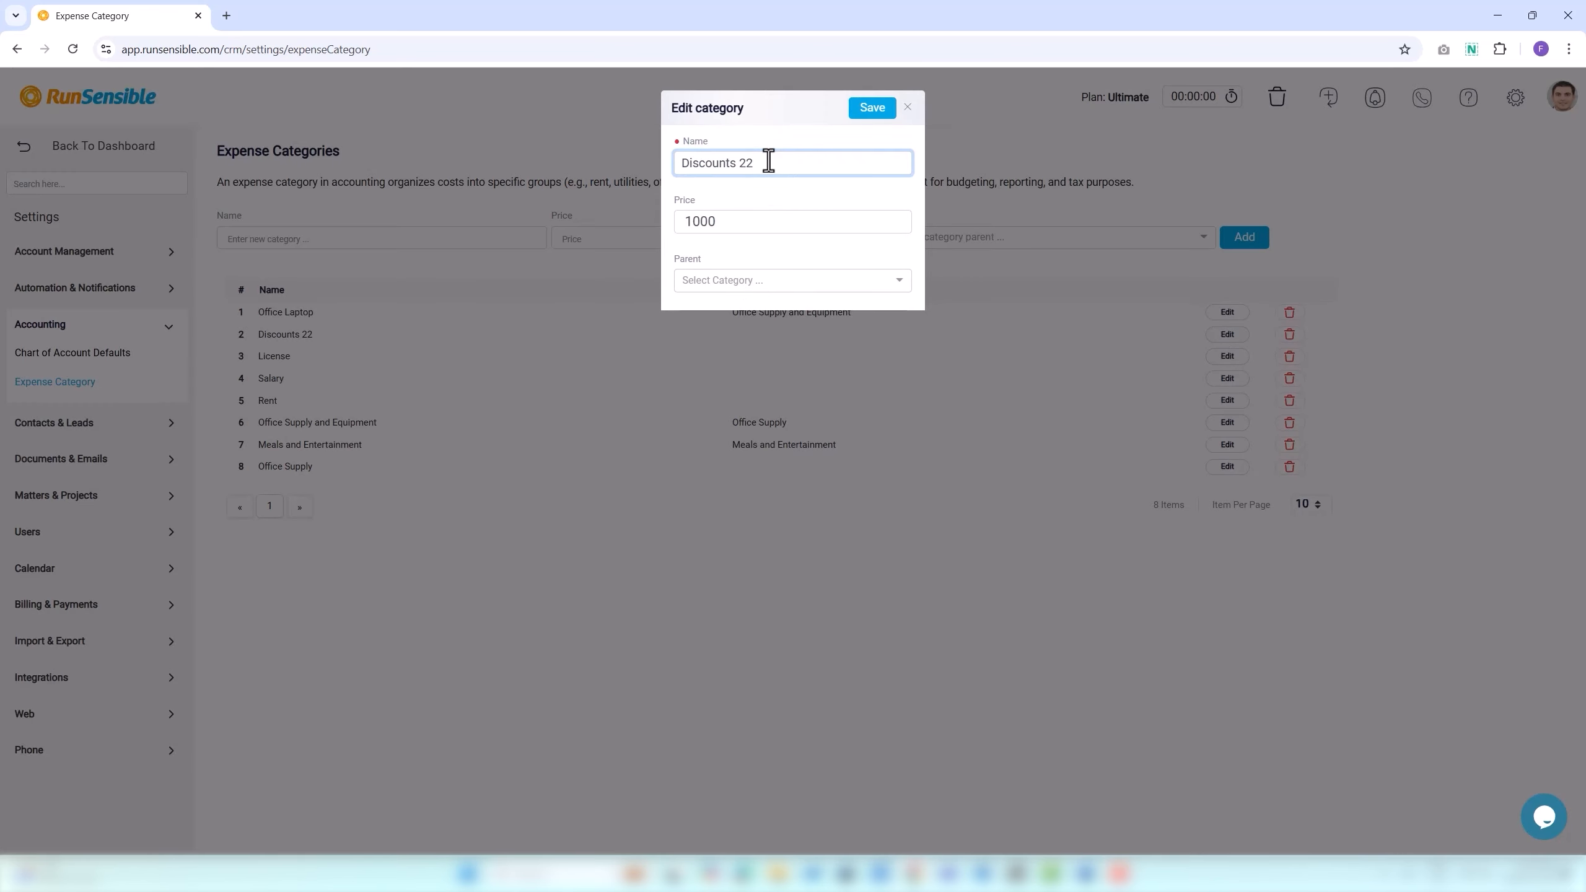
key(BackSpace)
key(BackSpace)
key(BackSpace)
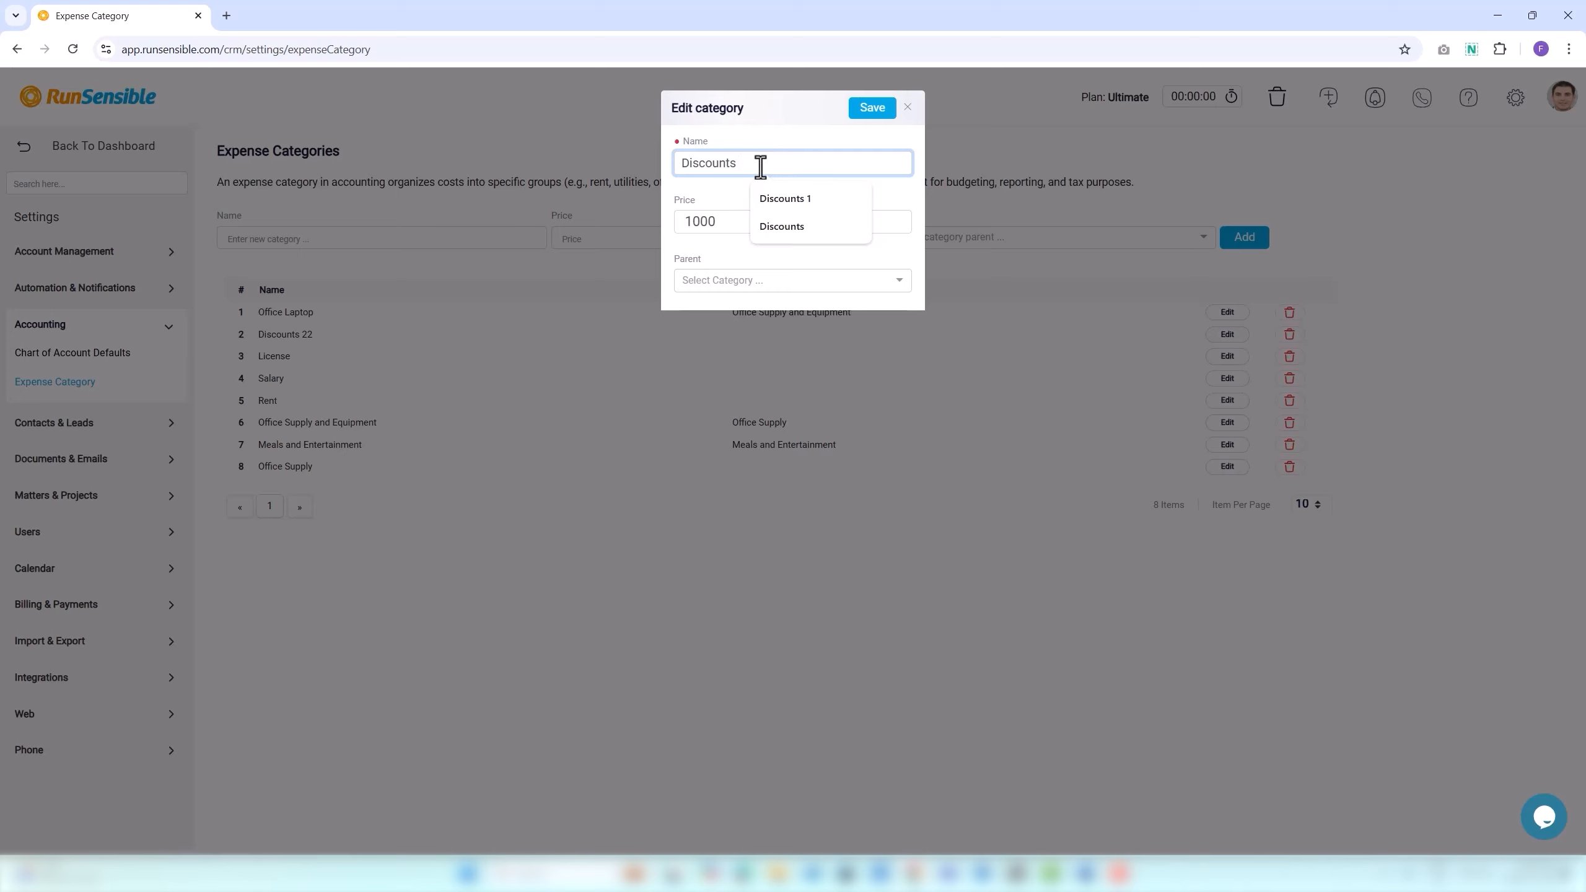
click(708, 219)
click(895, 225)
click(895, 226)
click(895, 225)
click(895, 226)
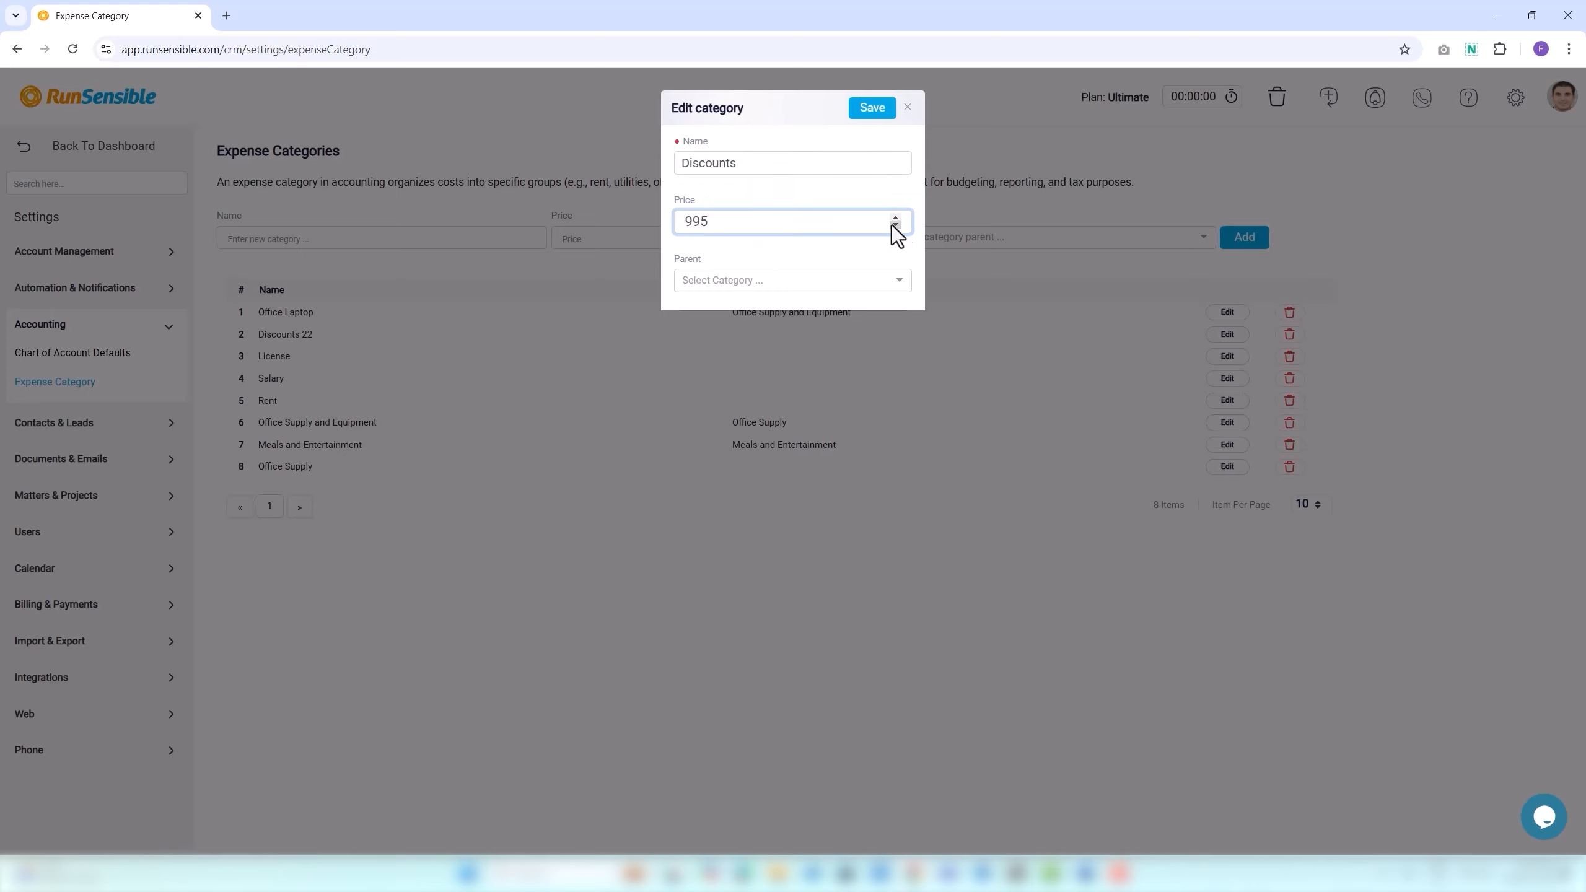
click(780, 281)
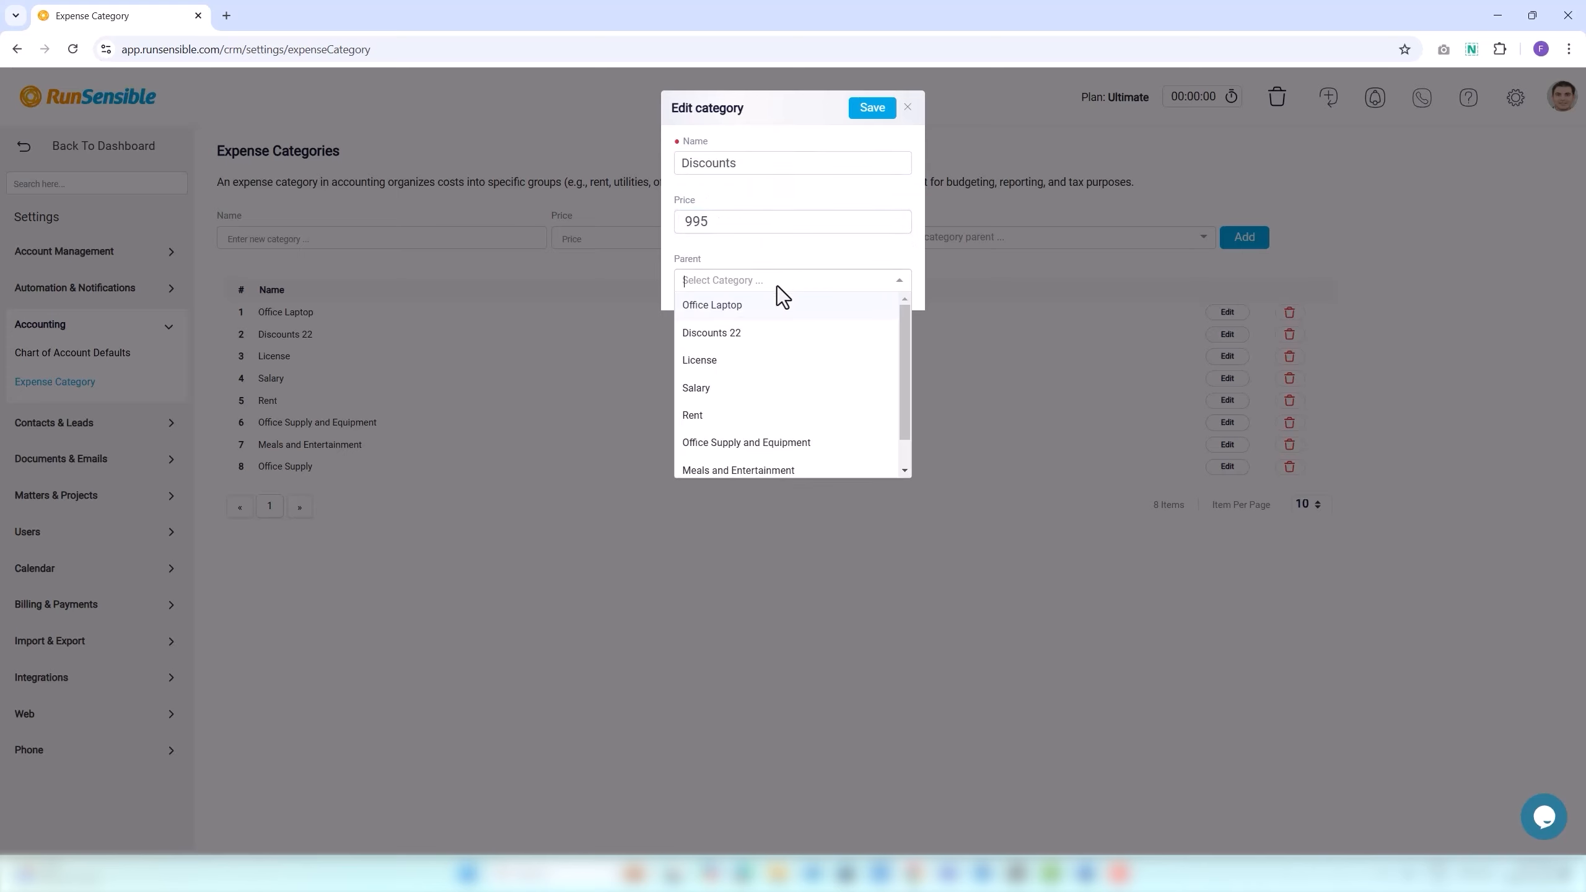
click(738, 360)
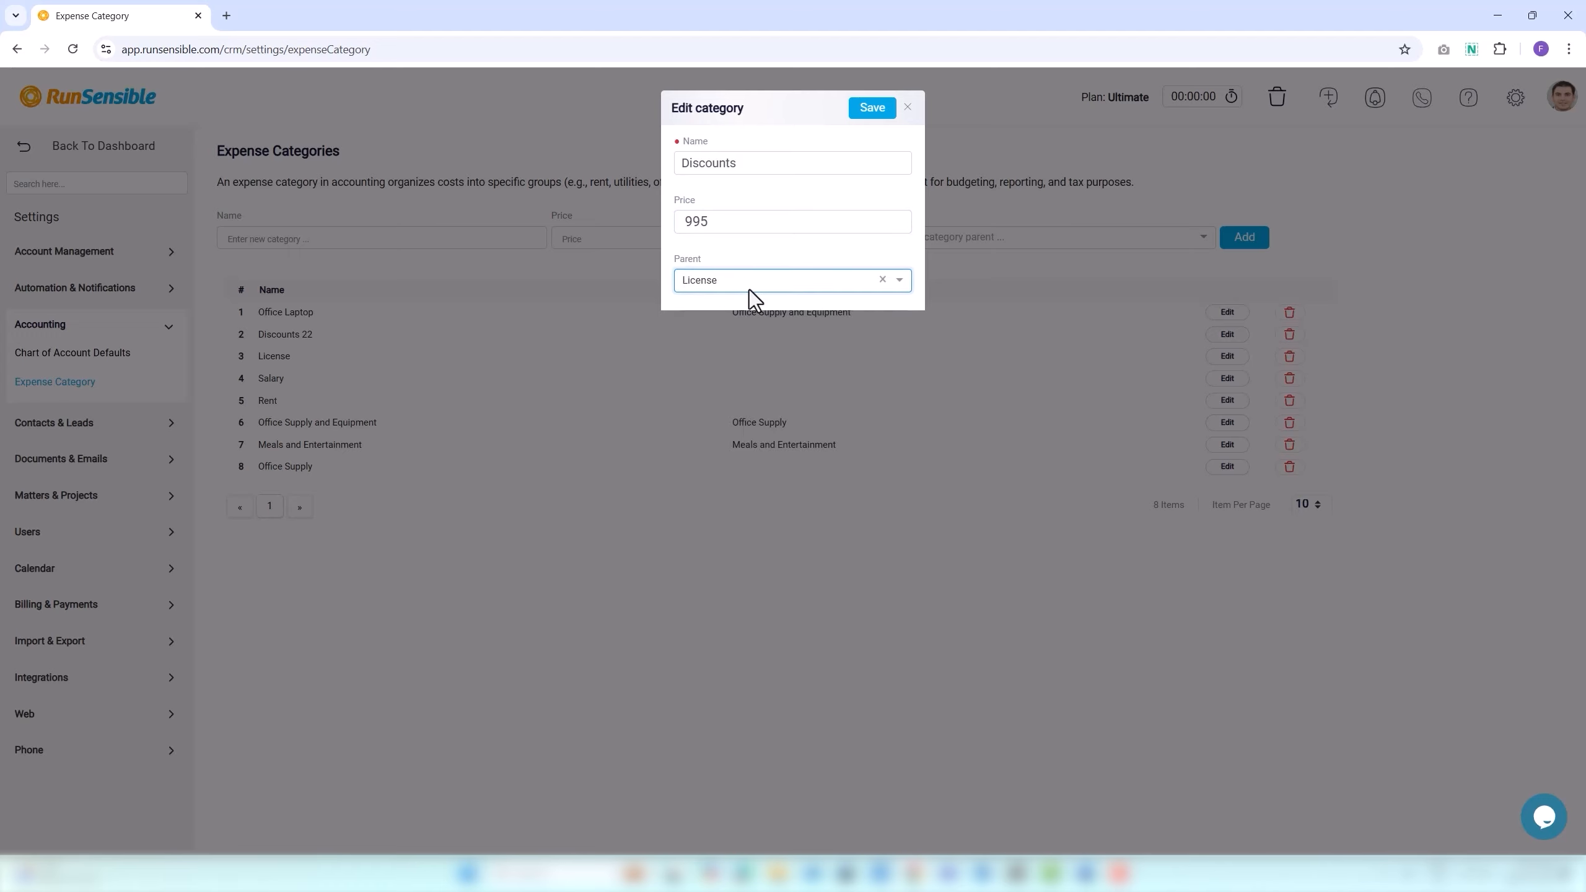
click(872, 107)
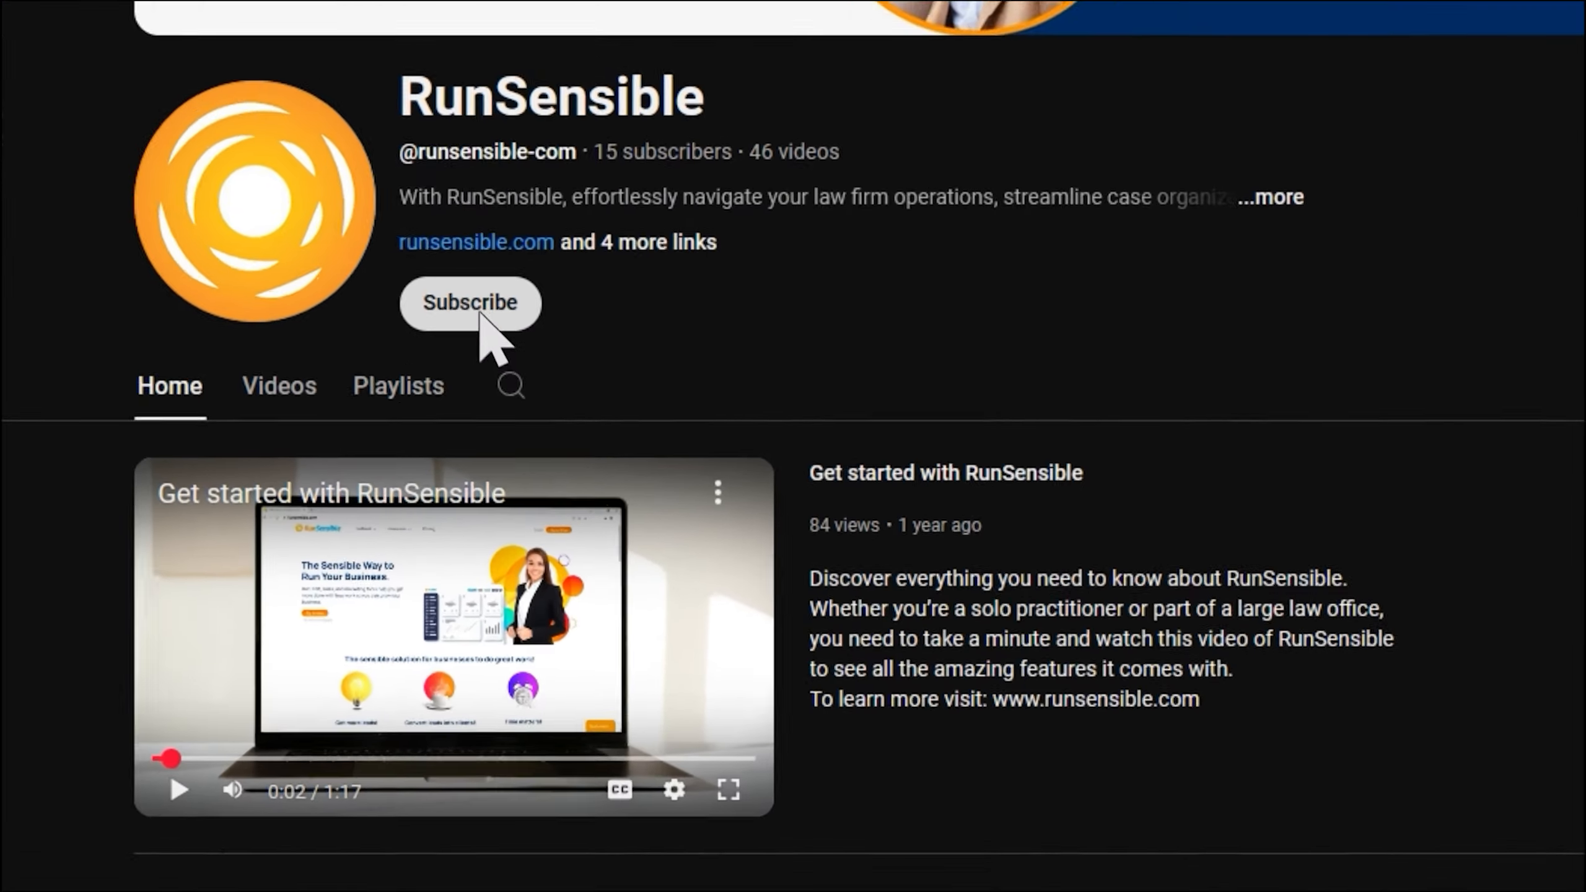
click(480, 313)
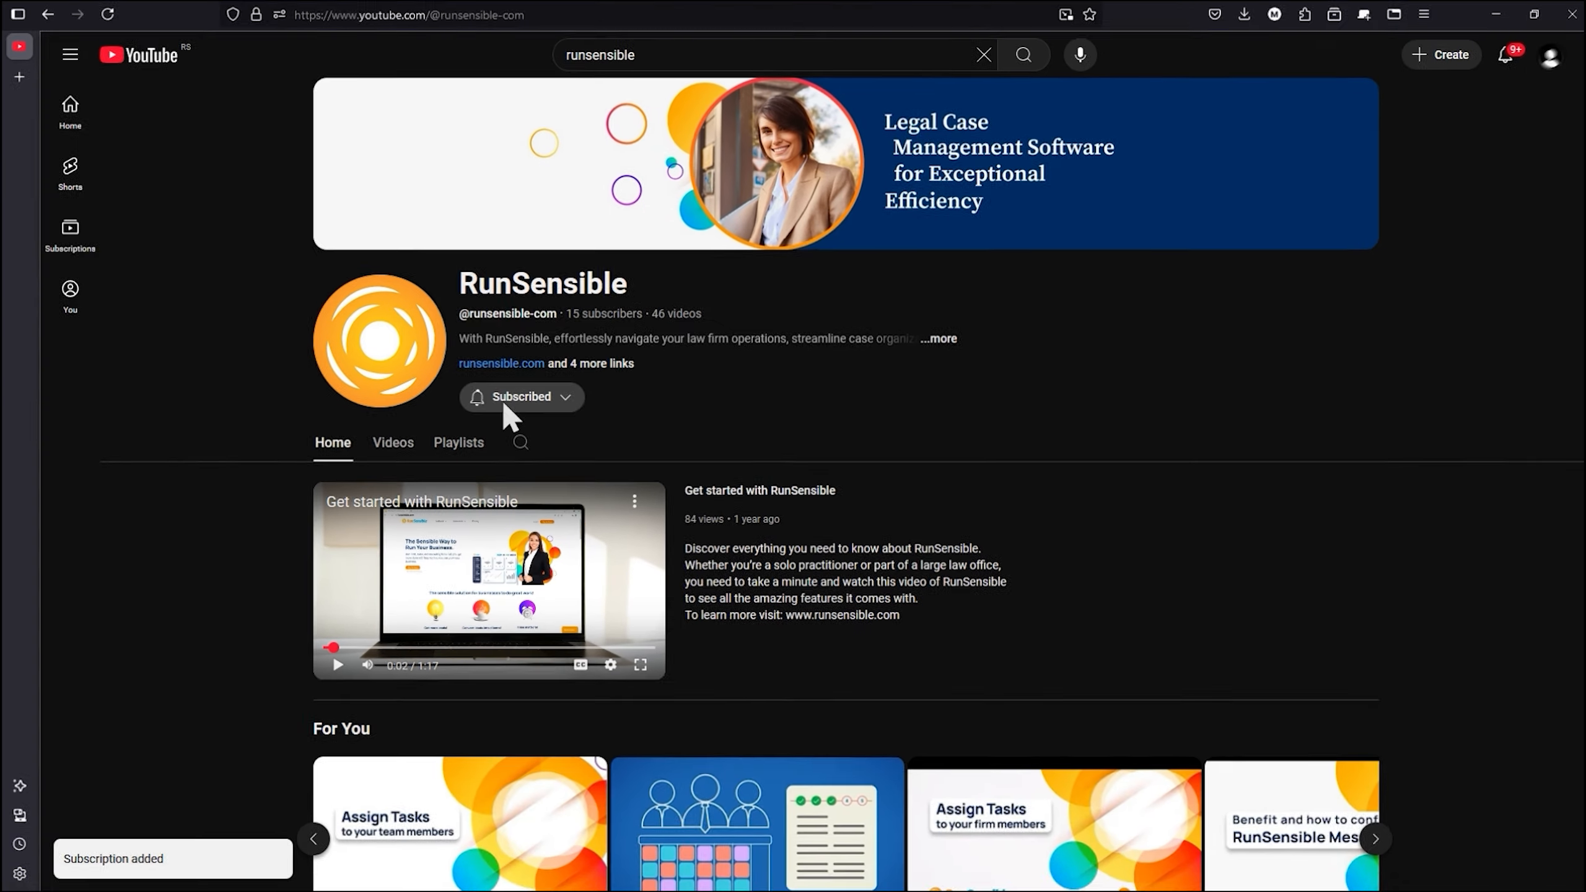